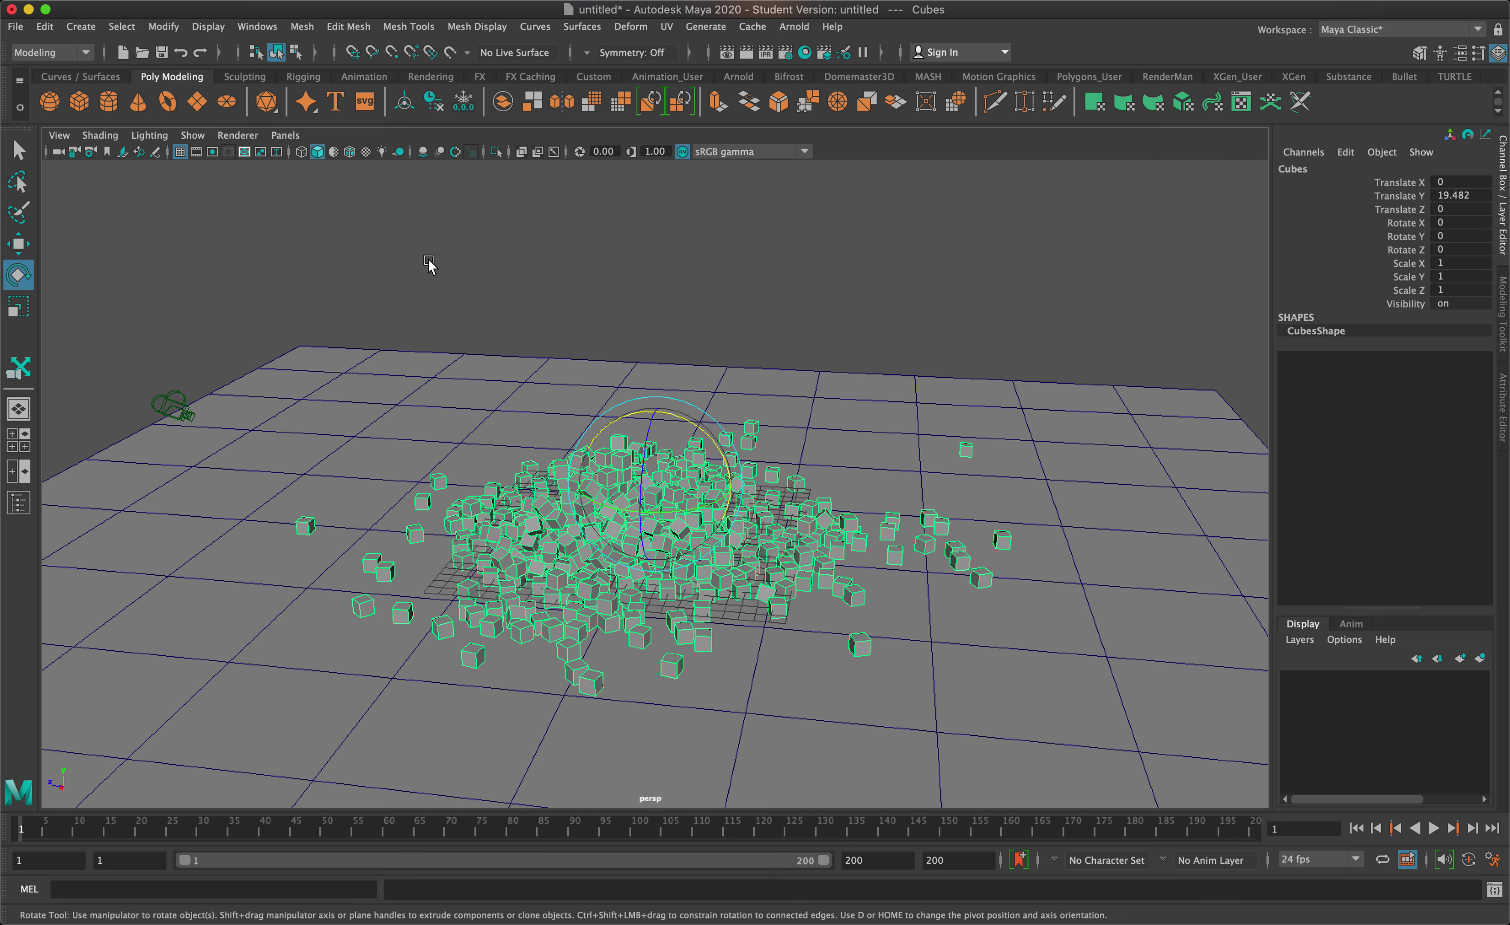
# Look through camera1 to check how the cubes and ground plane are framed, return to the persp view and select camera1.
pyautogui.click(285, 136)
pyautogui.moveTo(357, 155)
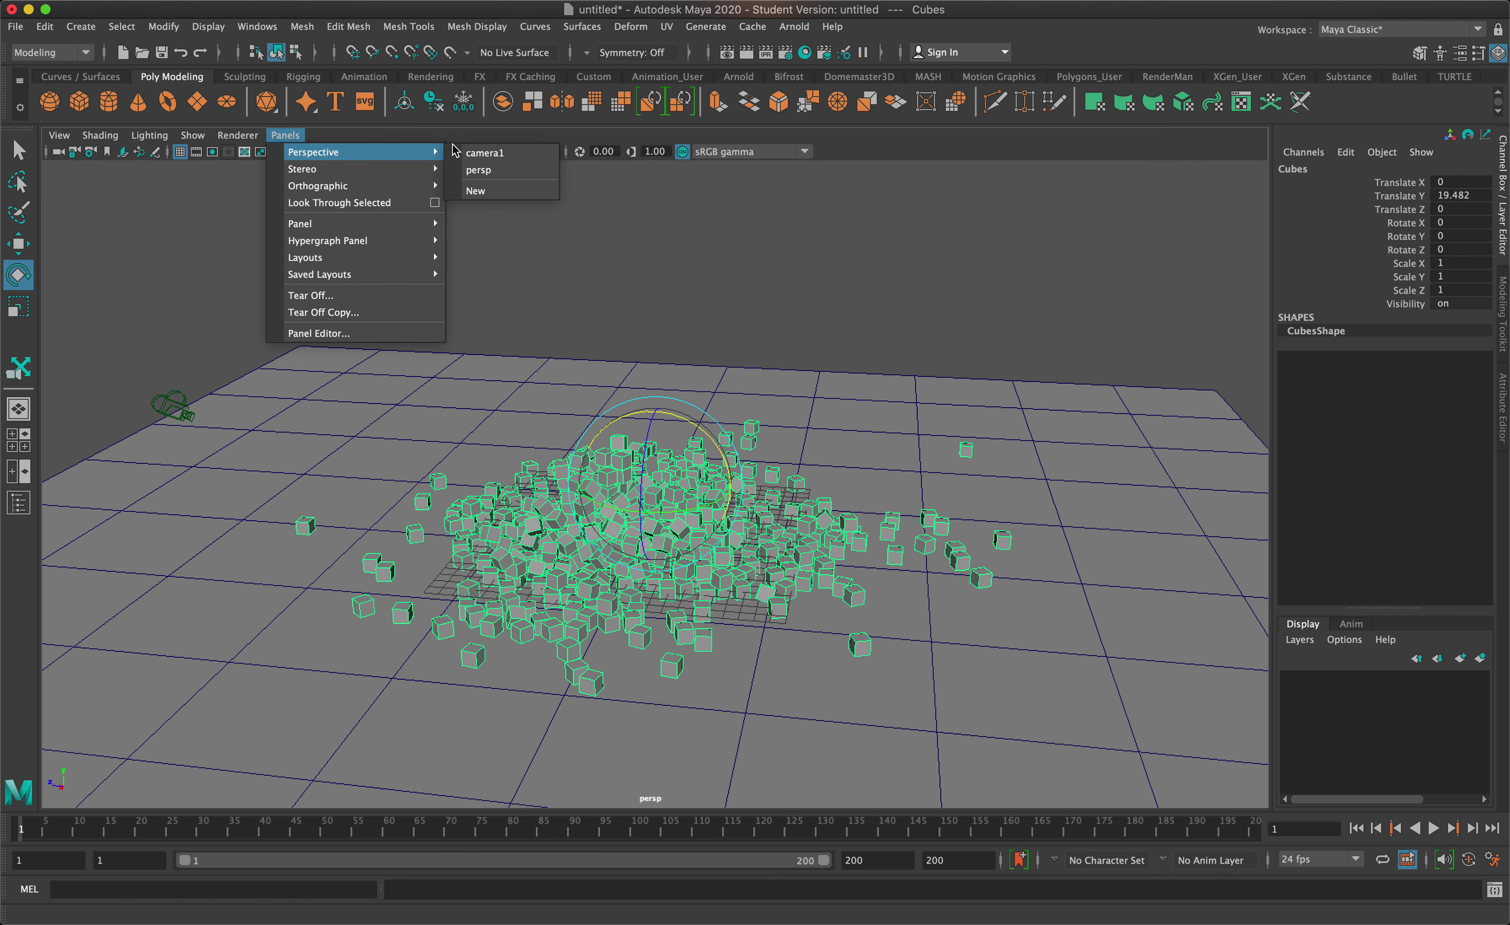
pyautogui.click(485, 152)
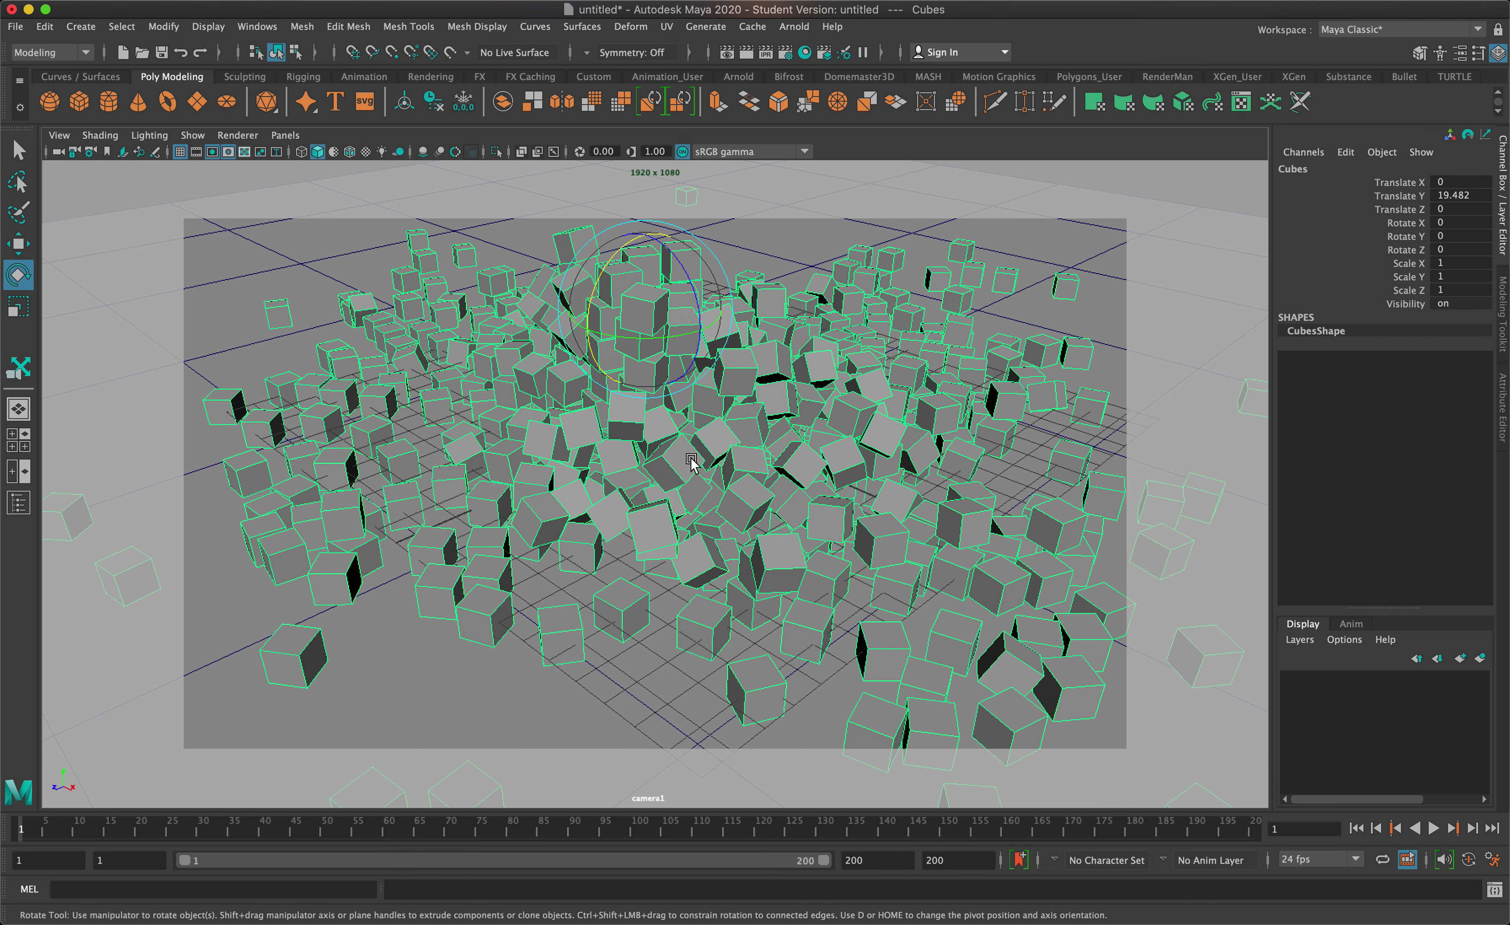
pyautogui.click(876, 246)
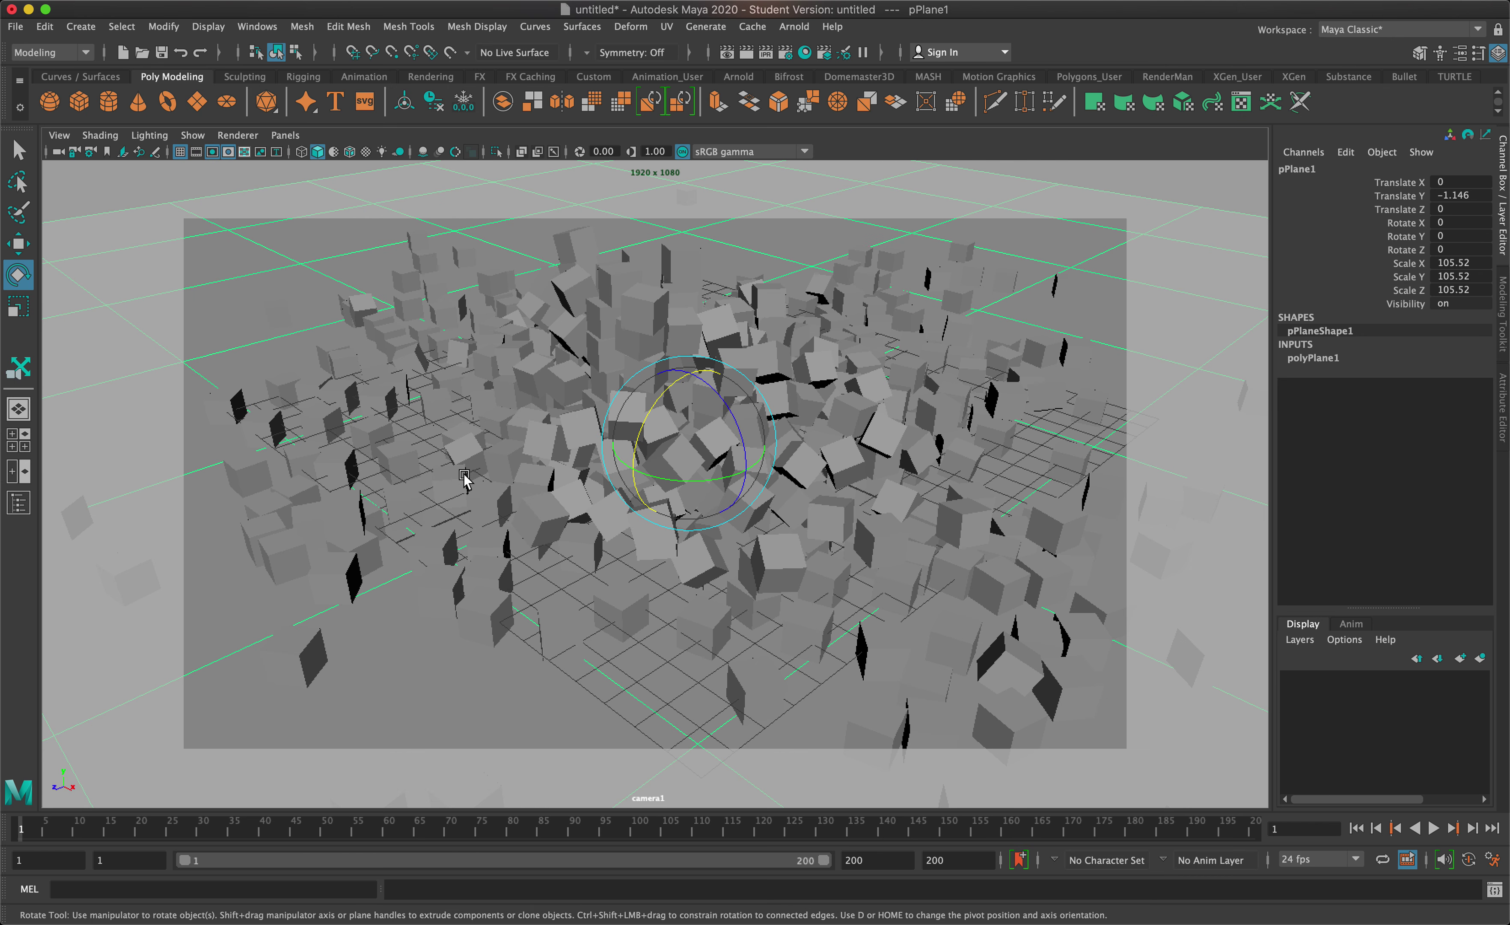
pyautogui.click(285, 135)
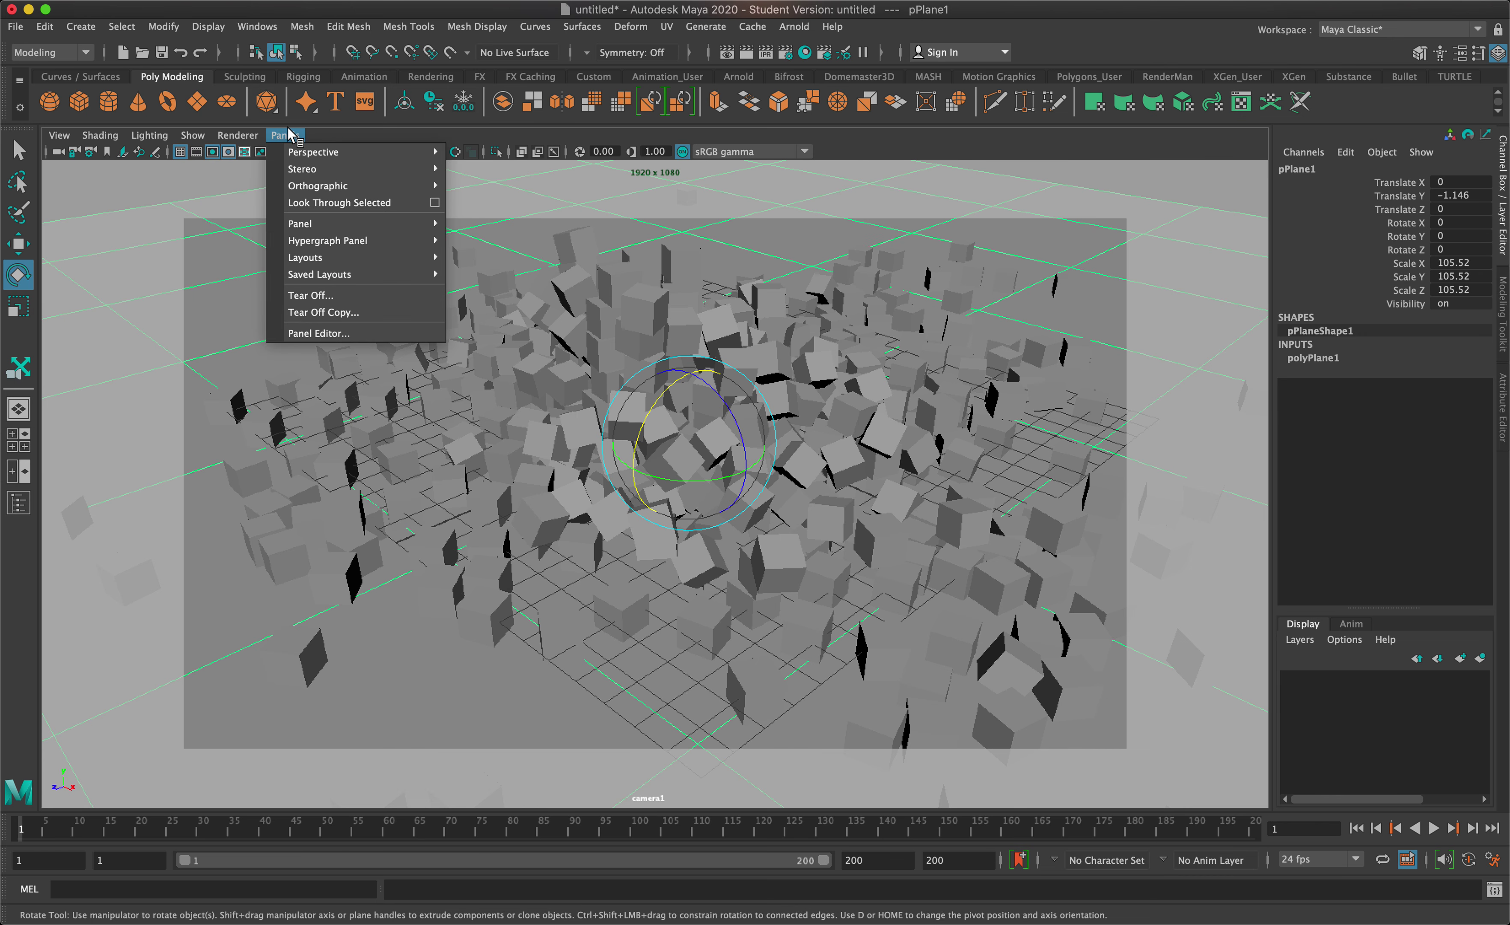
pyautogui.moveTo(347, 152)
pyautogui.click(500, 175)
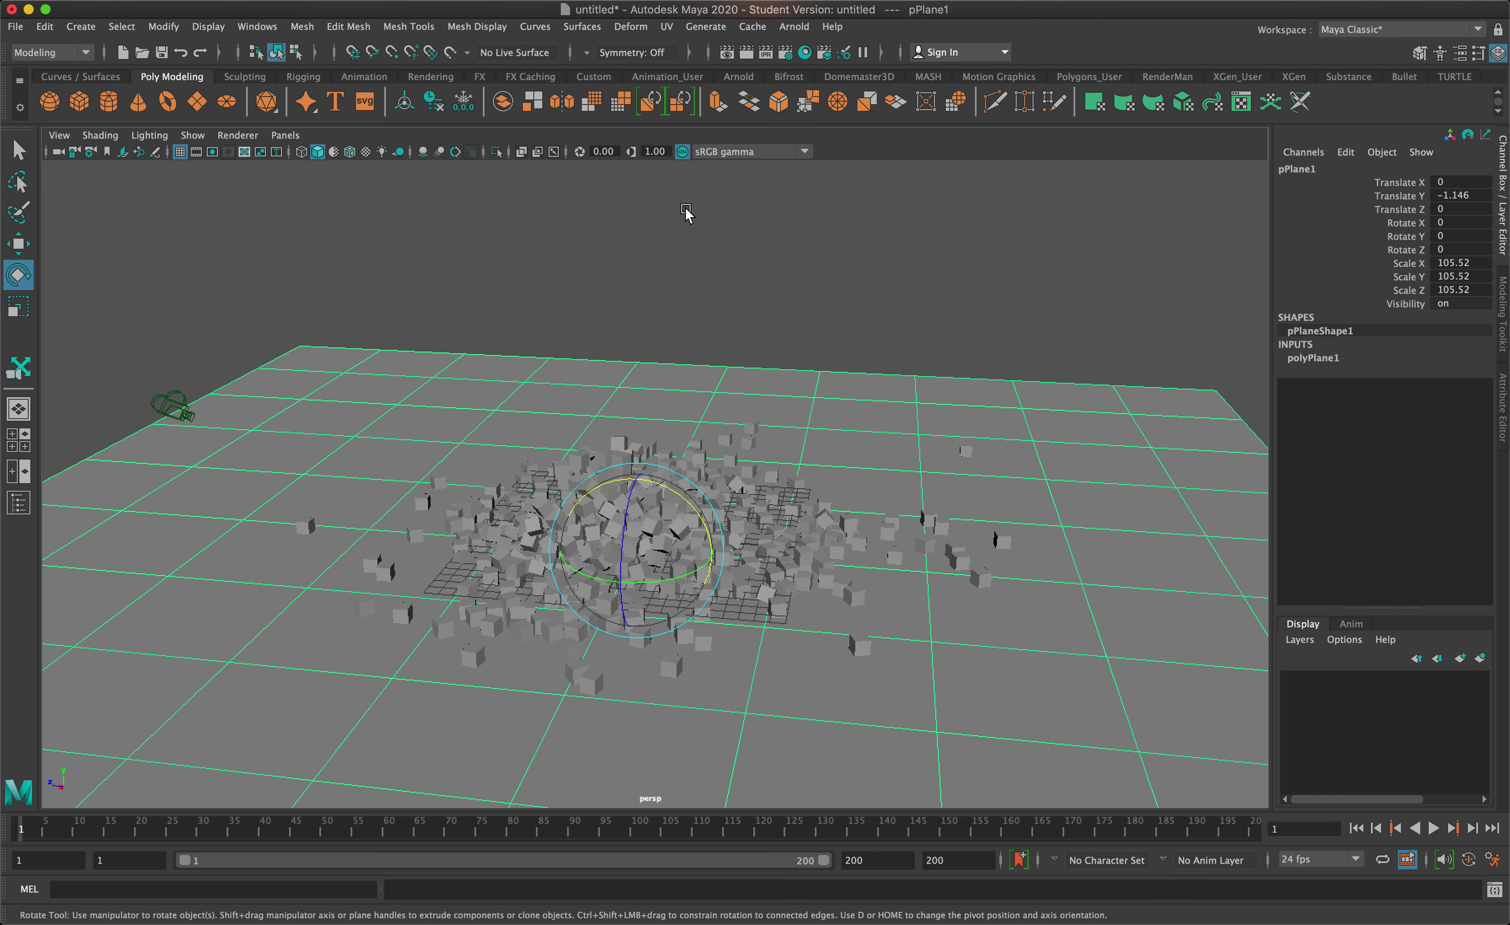
pyautogui.click(186, 406)
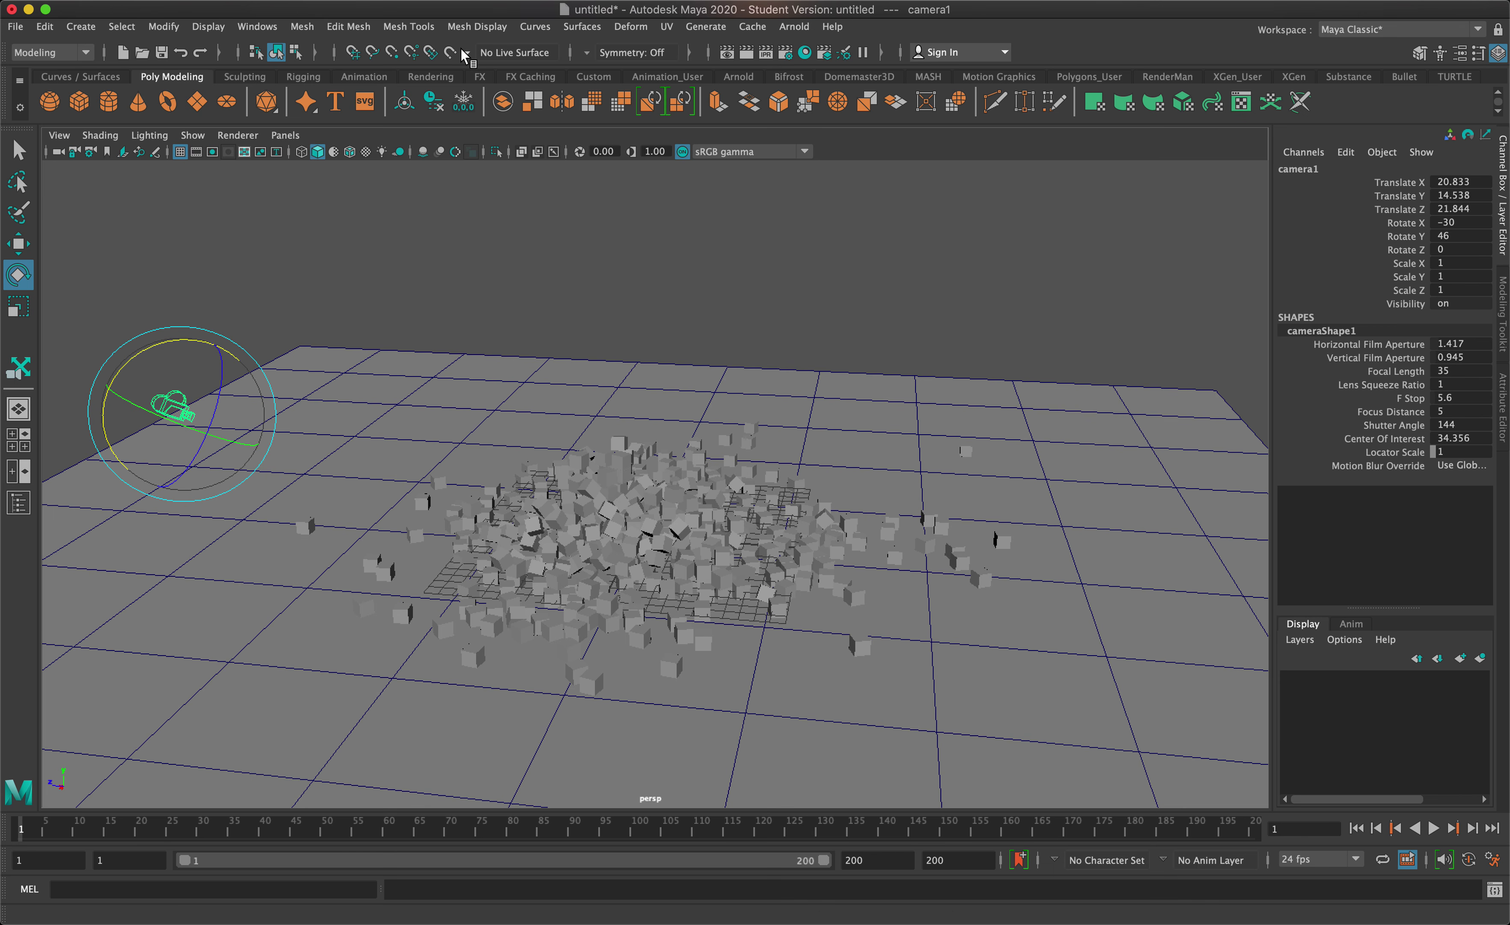
# Open the Render View and remove all the stored render images.
pyautogui.click(732, 54)
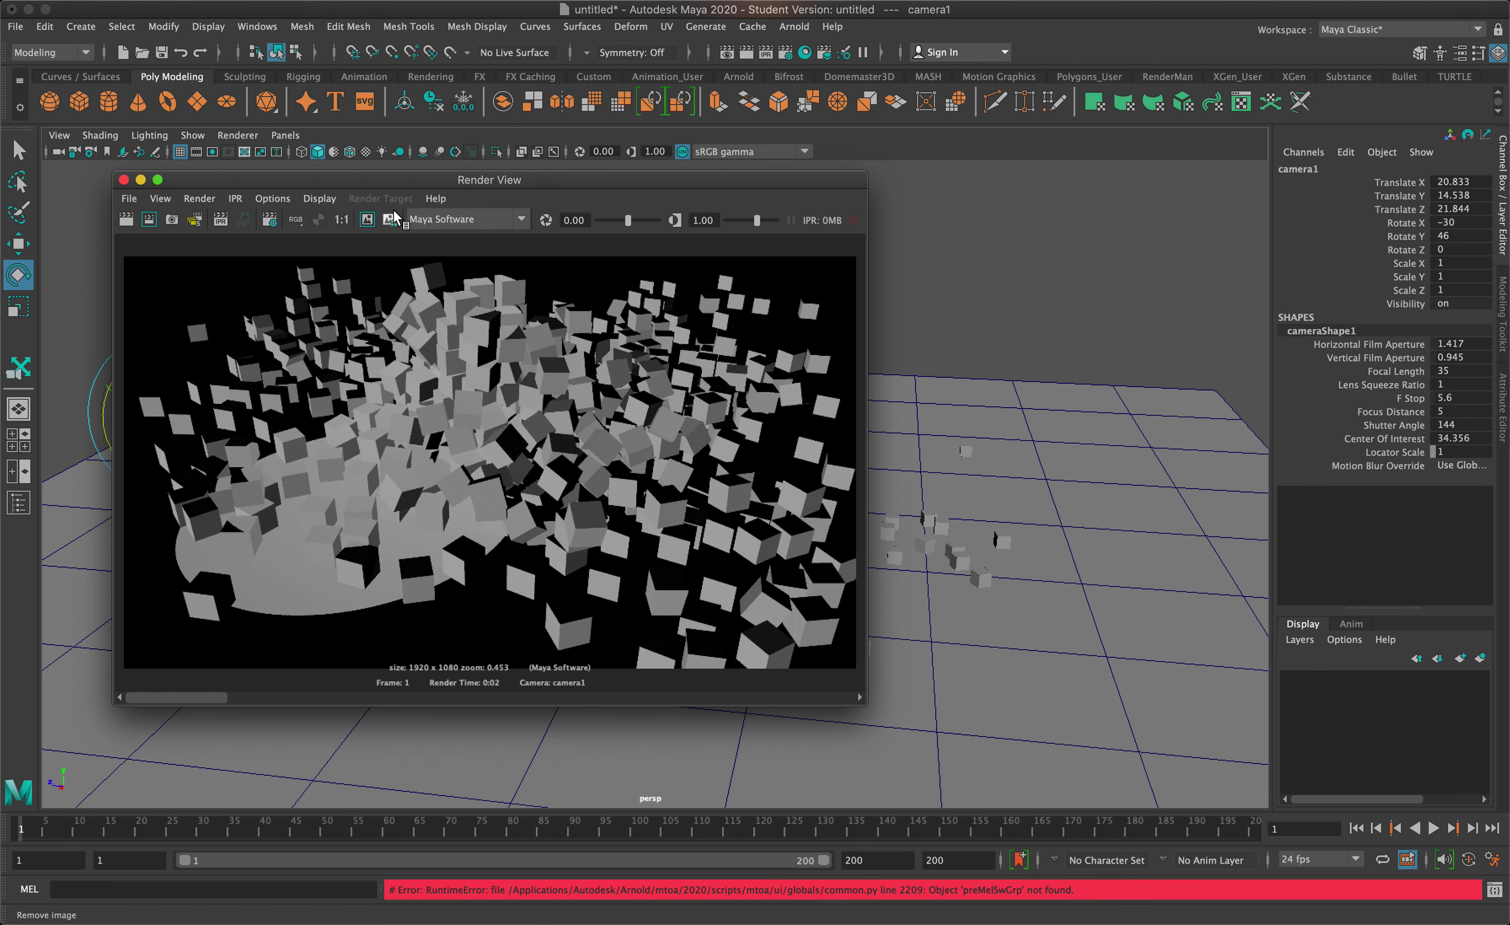
pyautogui.click(390, 224)
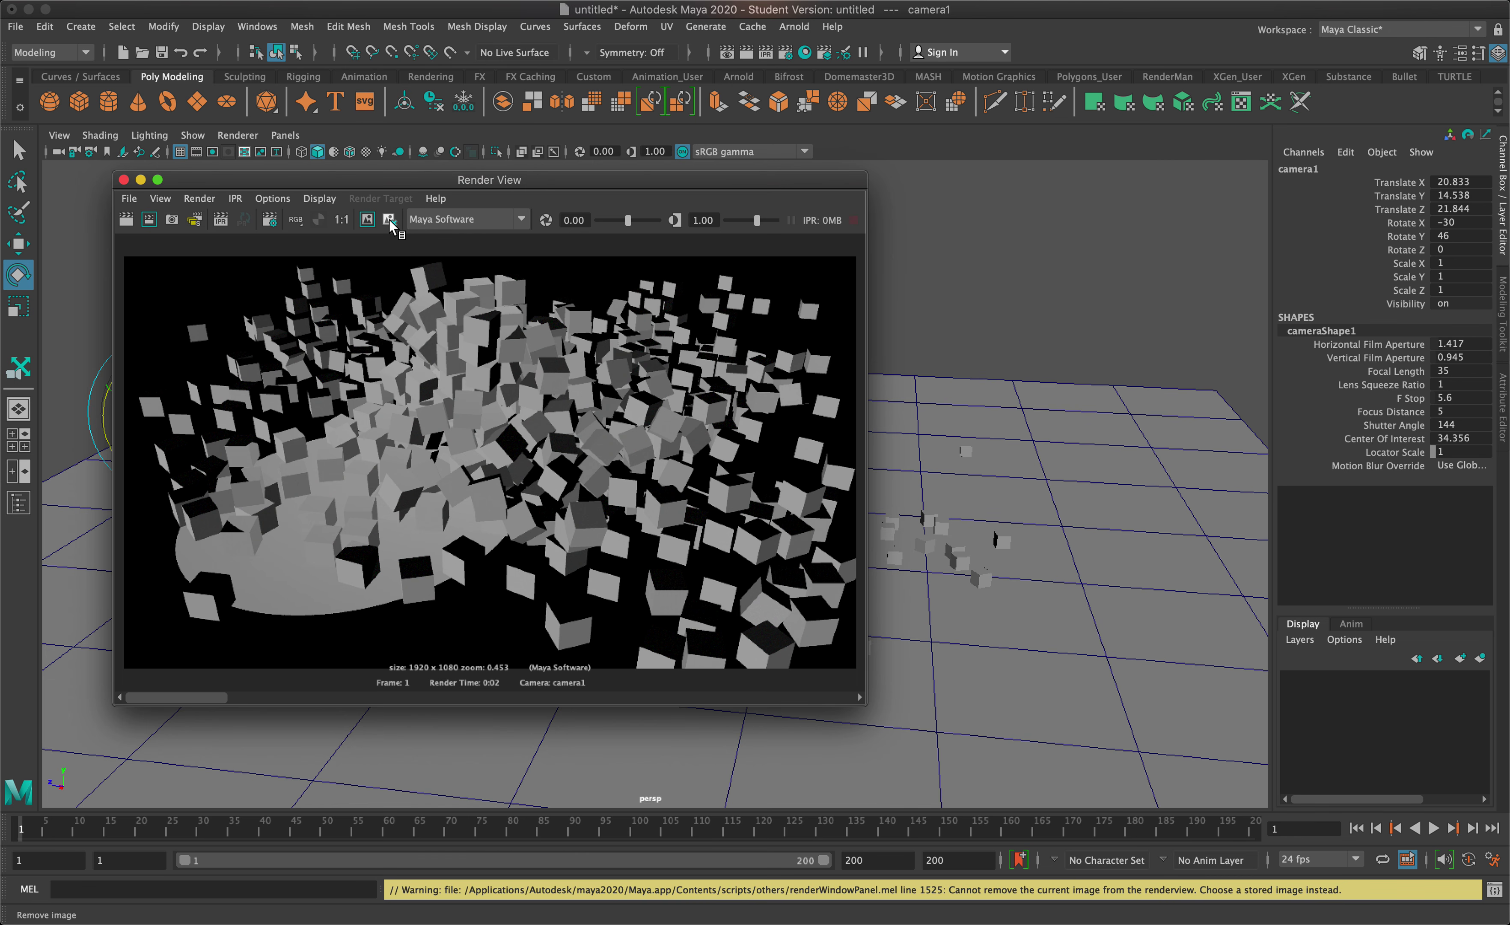
pyautogui.click(255, 698)
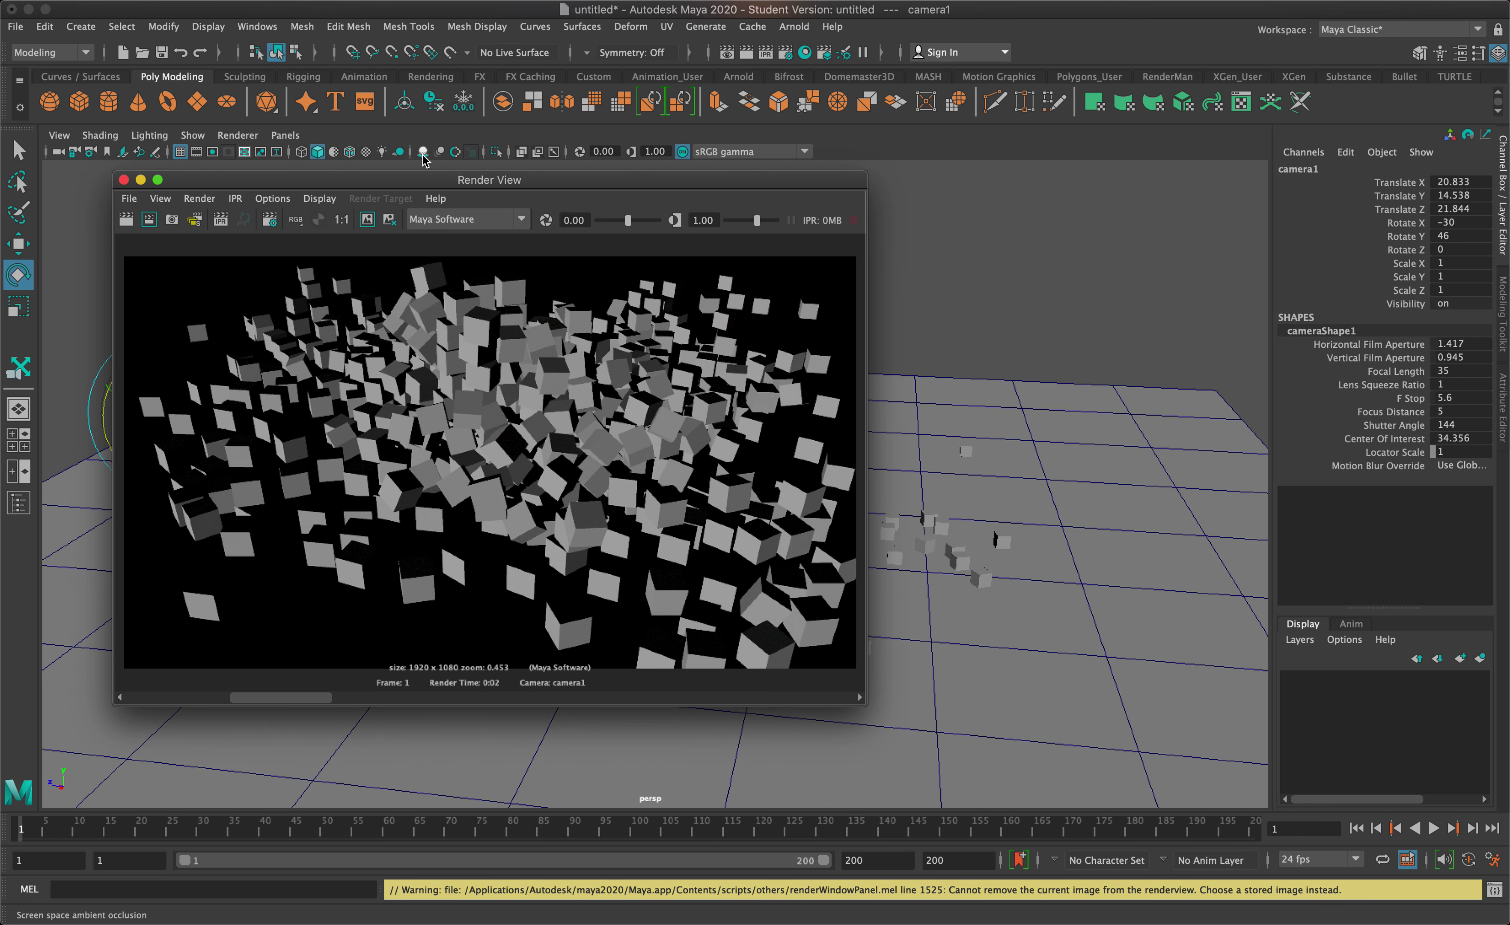
pyautogui.click(390, 219)
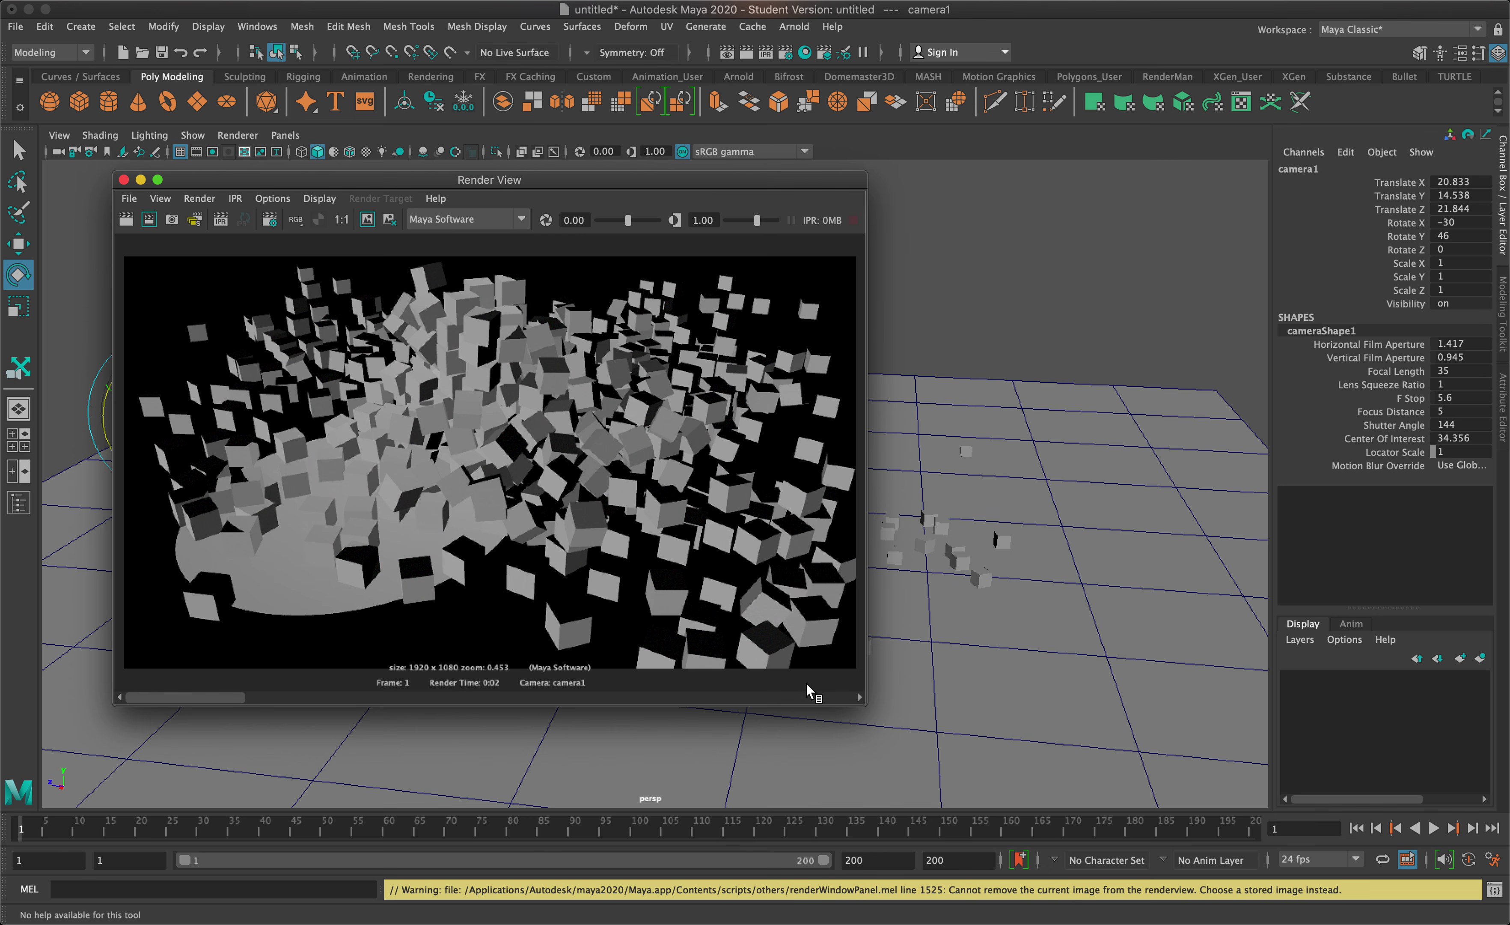
pyautogui.click(806, 696)
pyautogui.click(797, 698)
pyautogui.click(797, 697)
pyautogui.click(796, 697)
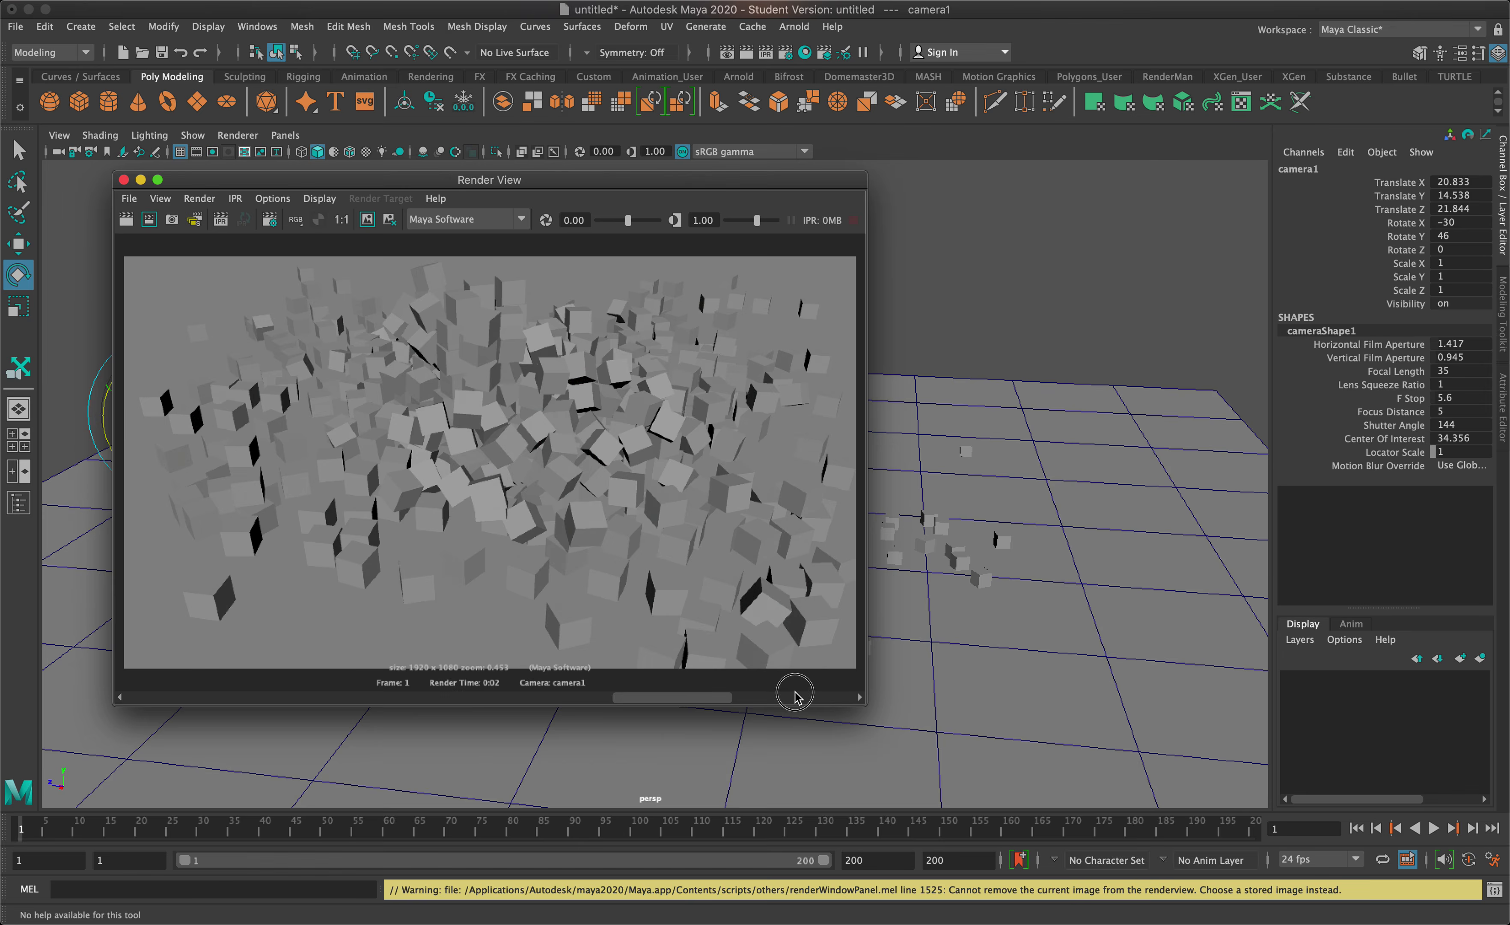
pyautogui.click(797, 697)
pyautogui.click(388, 219)
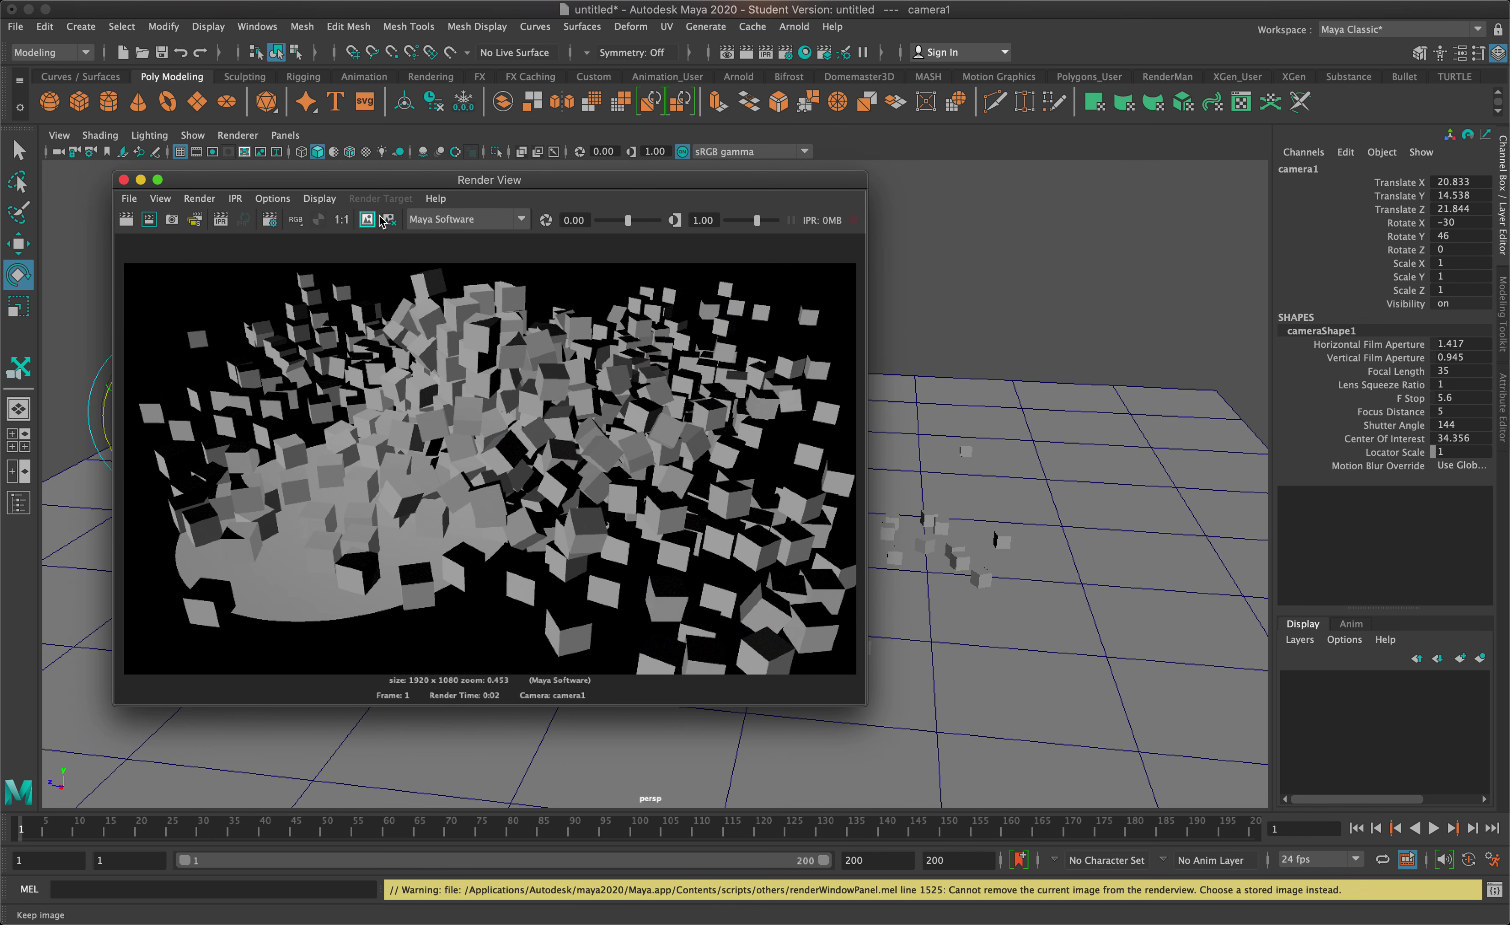
# Render frame 1 from camera1 with Maya Software, keep the image, and close the Render View.
pyautogui.moveTo(324, 187); pyautogui.dragTo(468, 205)
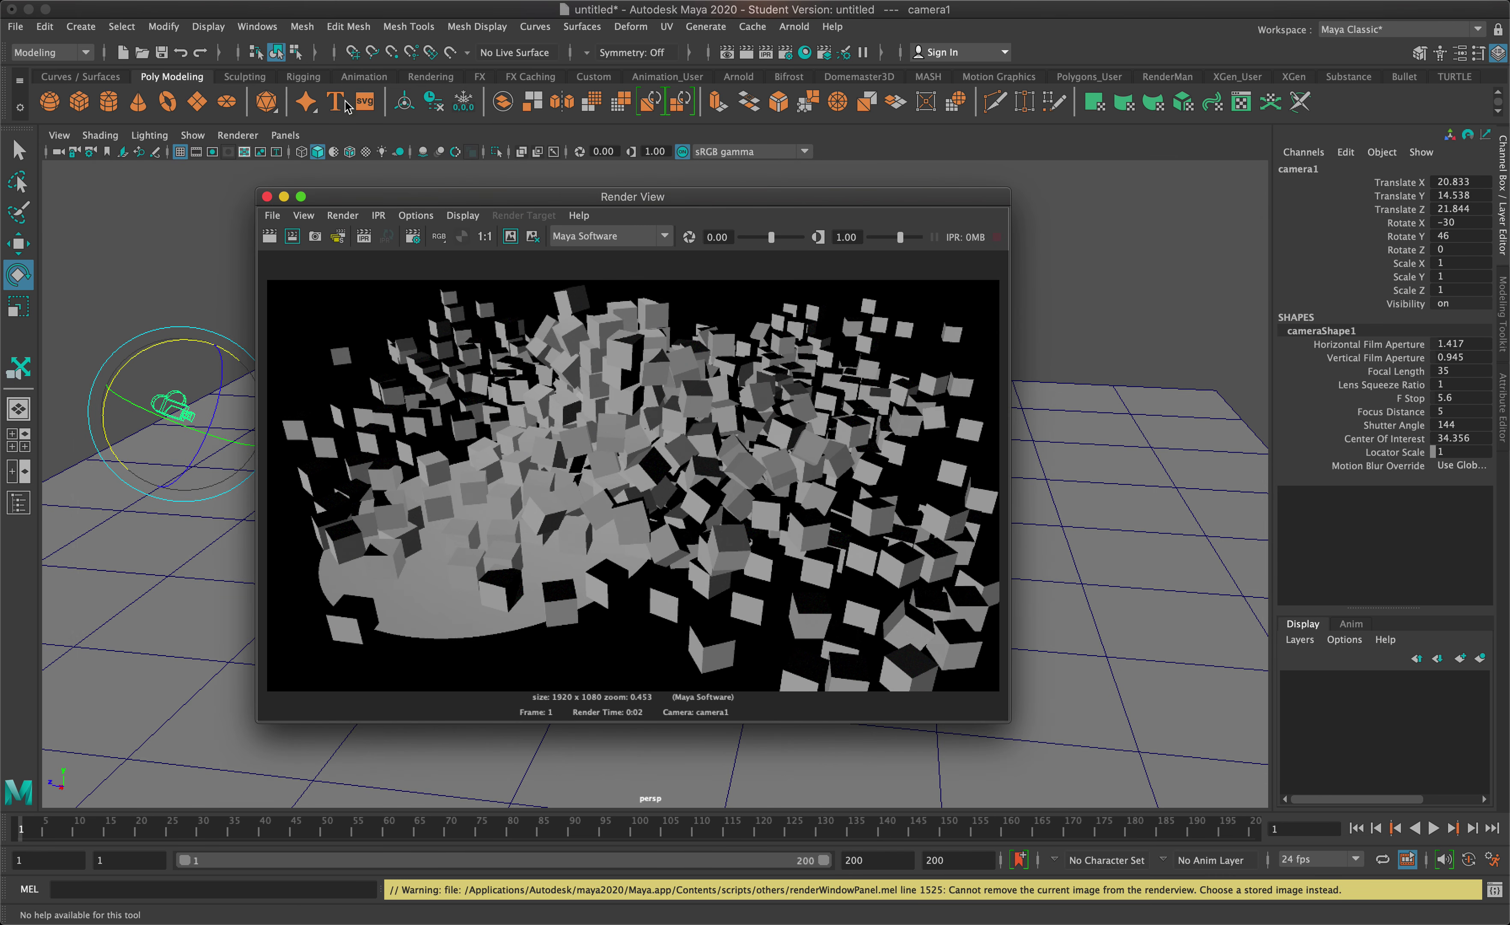
pyautogui.click(272, 243)
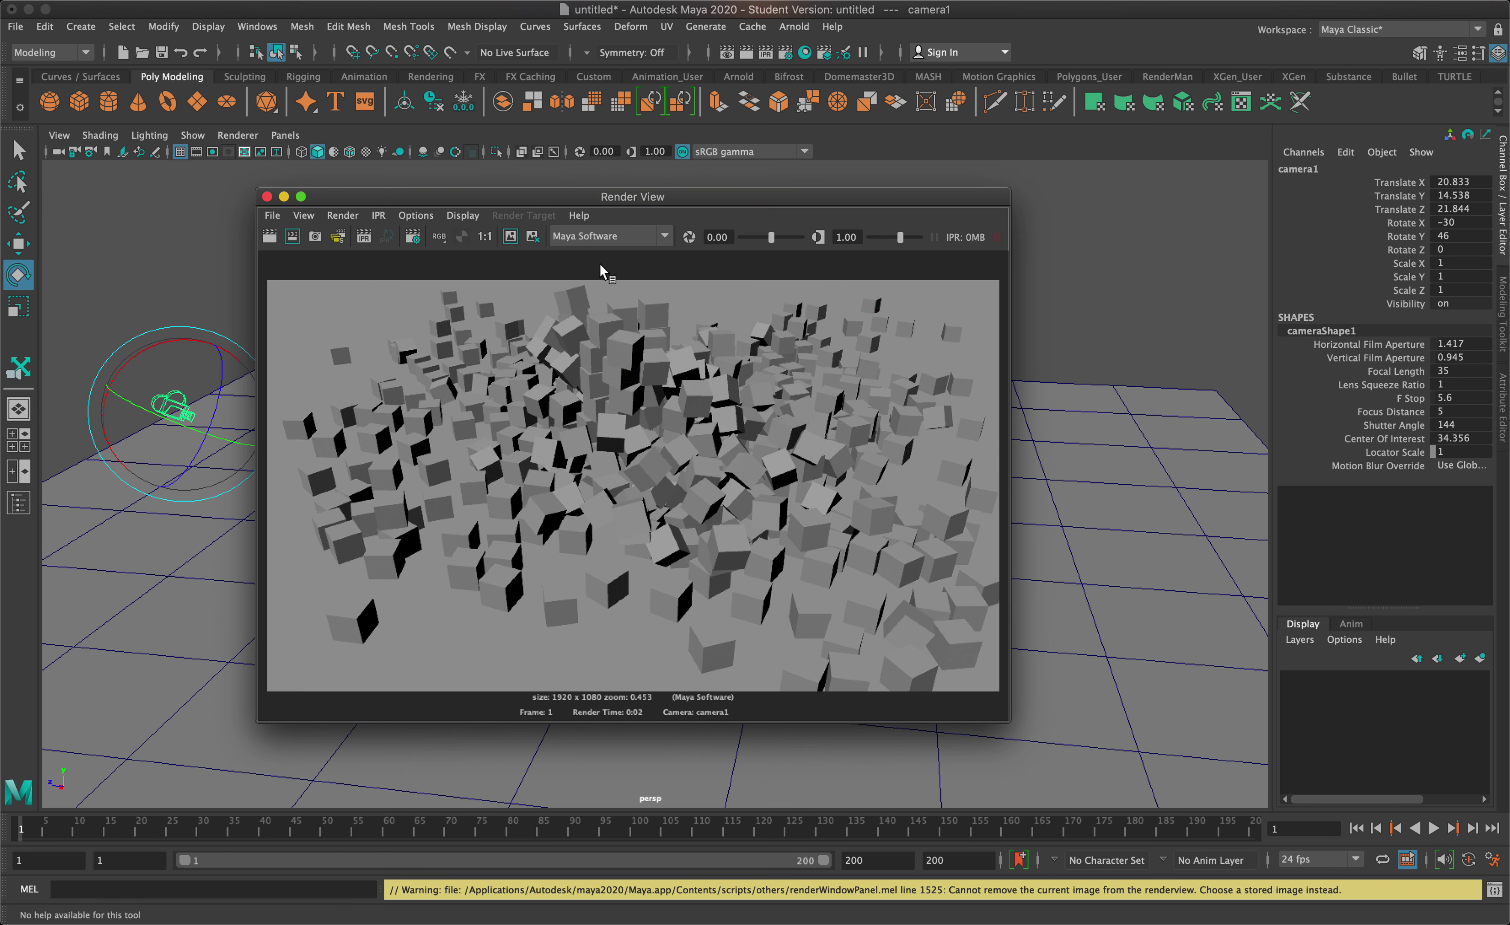
pyautogui.moveTo(662, 194); pyautogui.dragTo(713, 234)
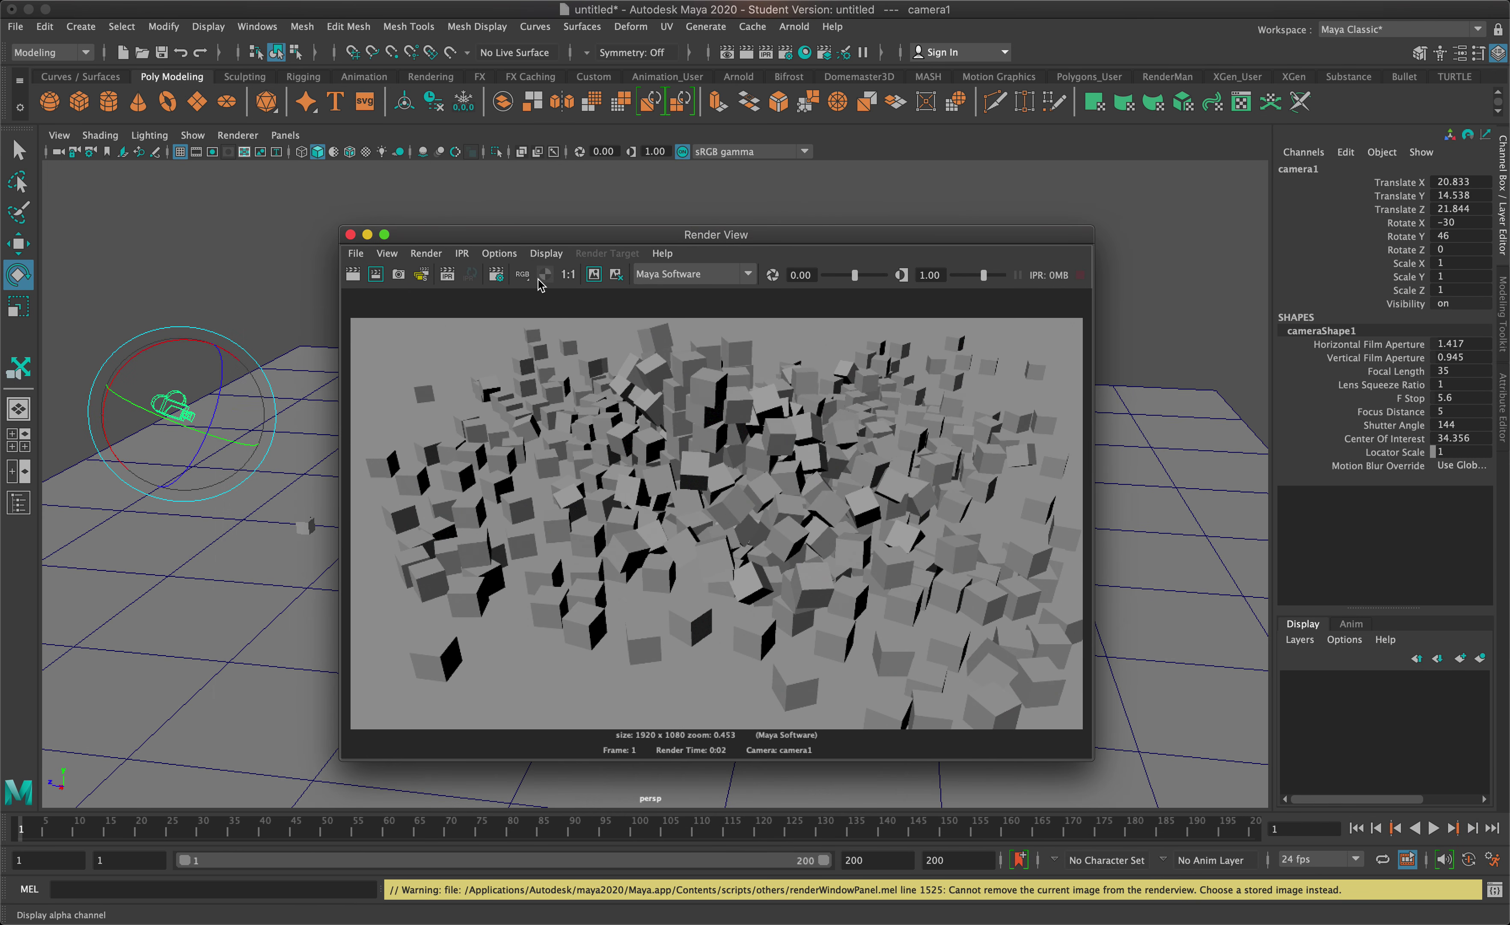
pyautogui.click(593, 274)
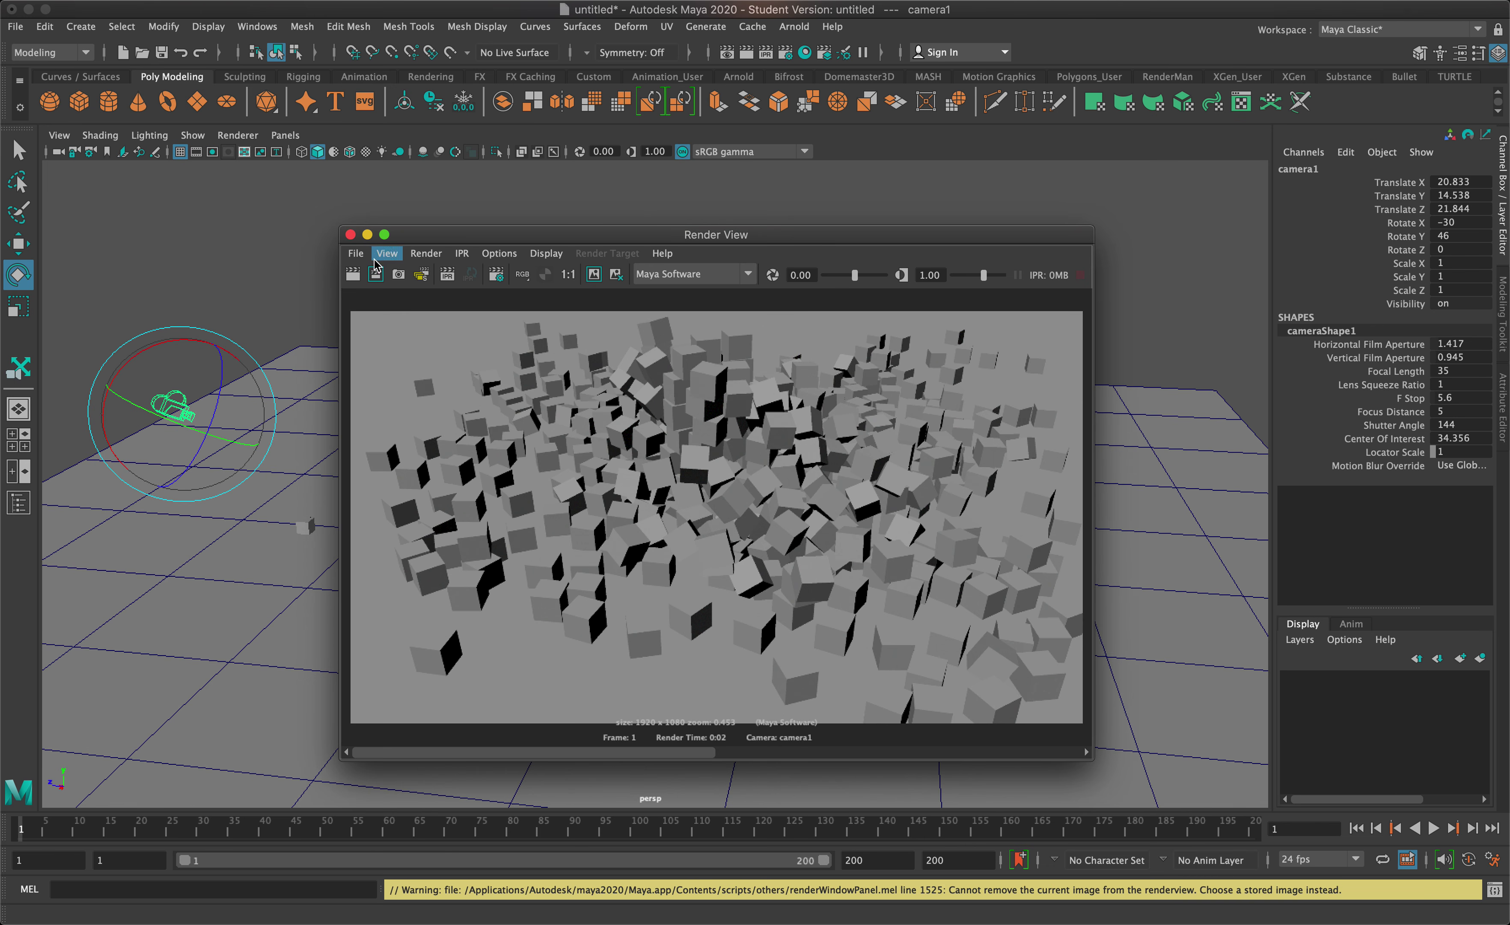
pyautogui.click(350, 236)
pyautogui.click(80, 26)
pyautogui.moveTo(149, 121)
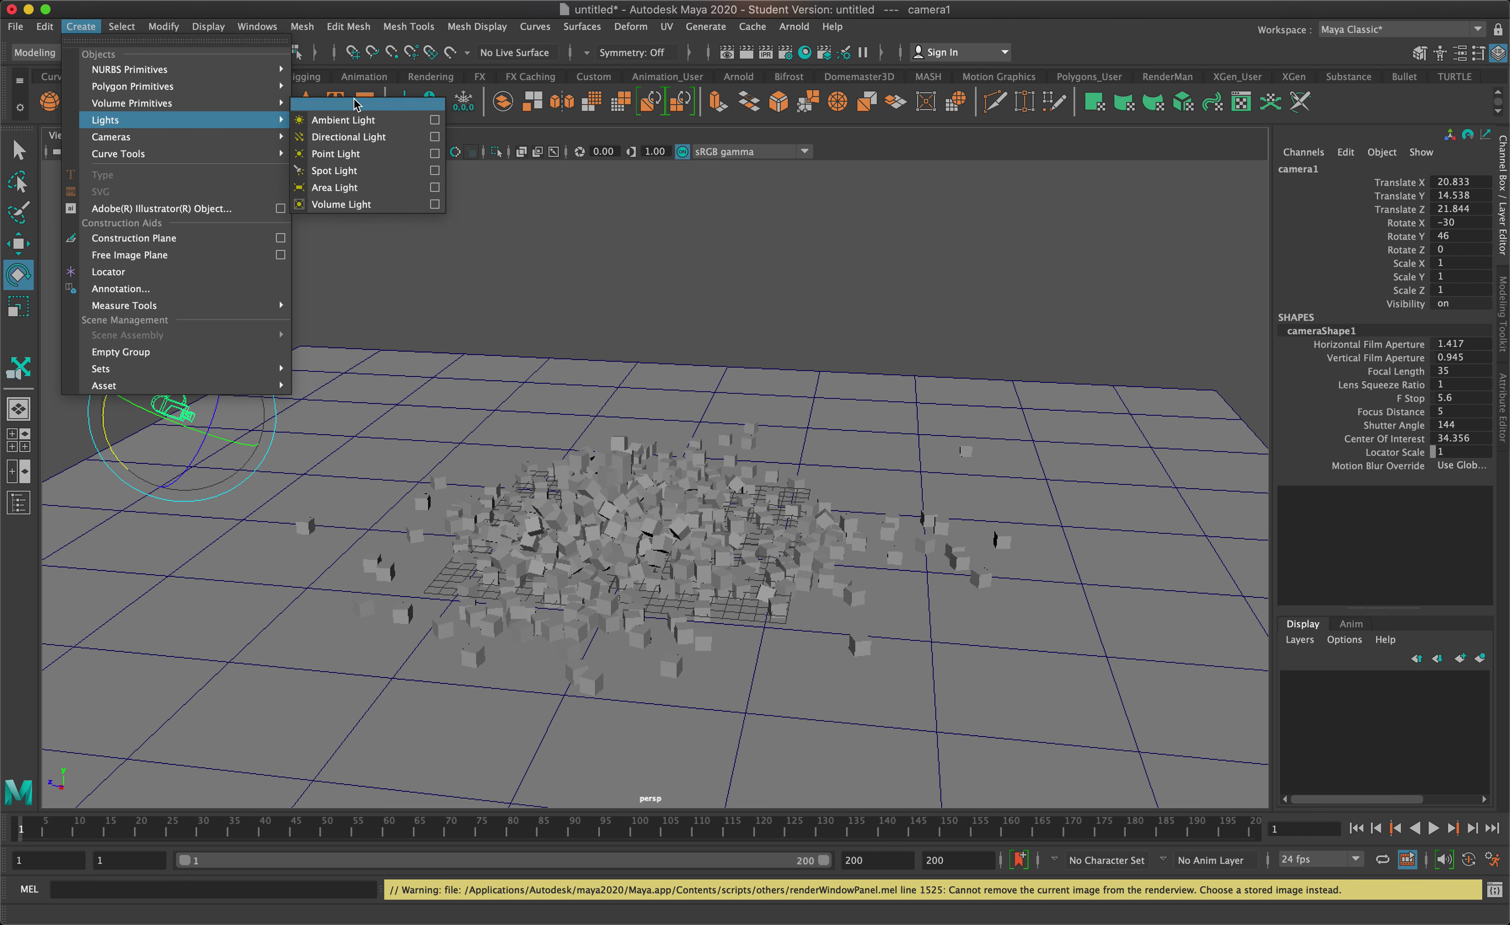
pyautogui.click(308, 8)
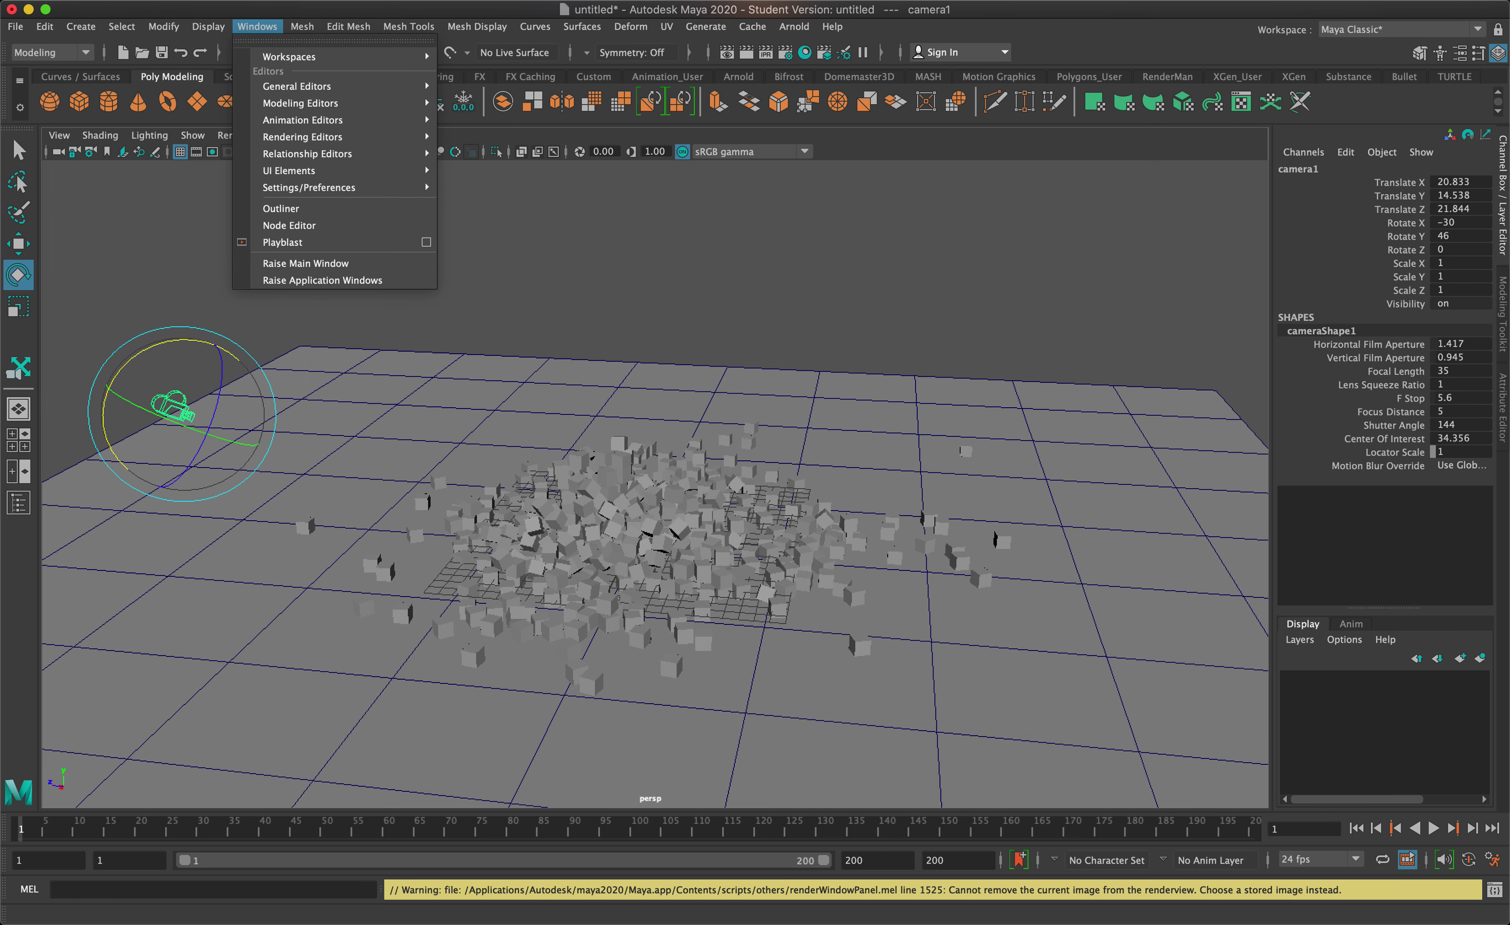
pyautogui.click(795, 26)
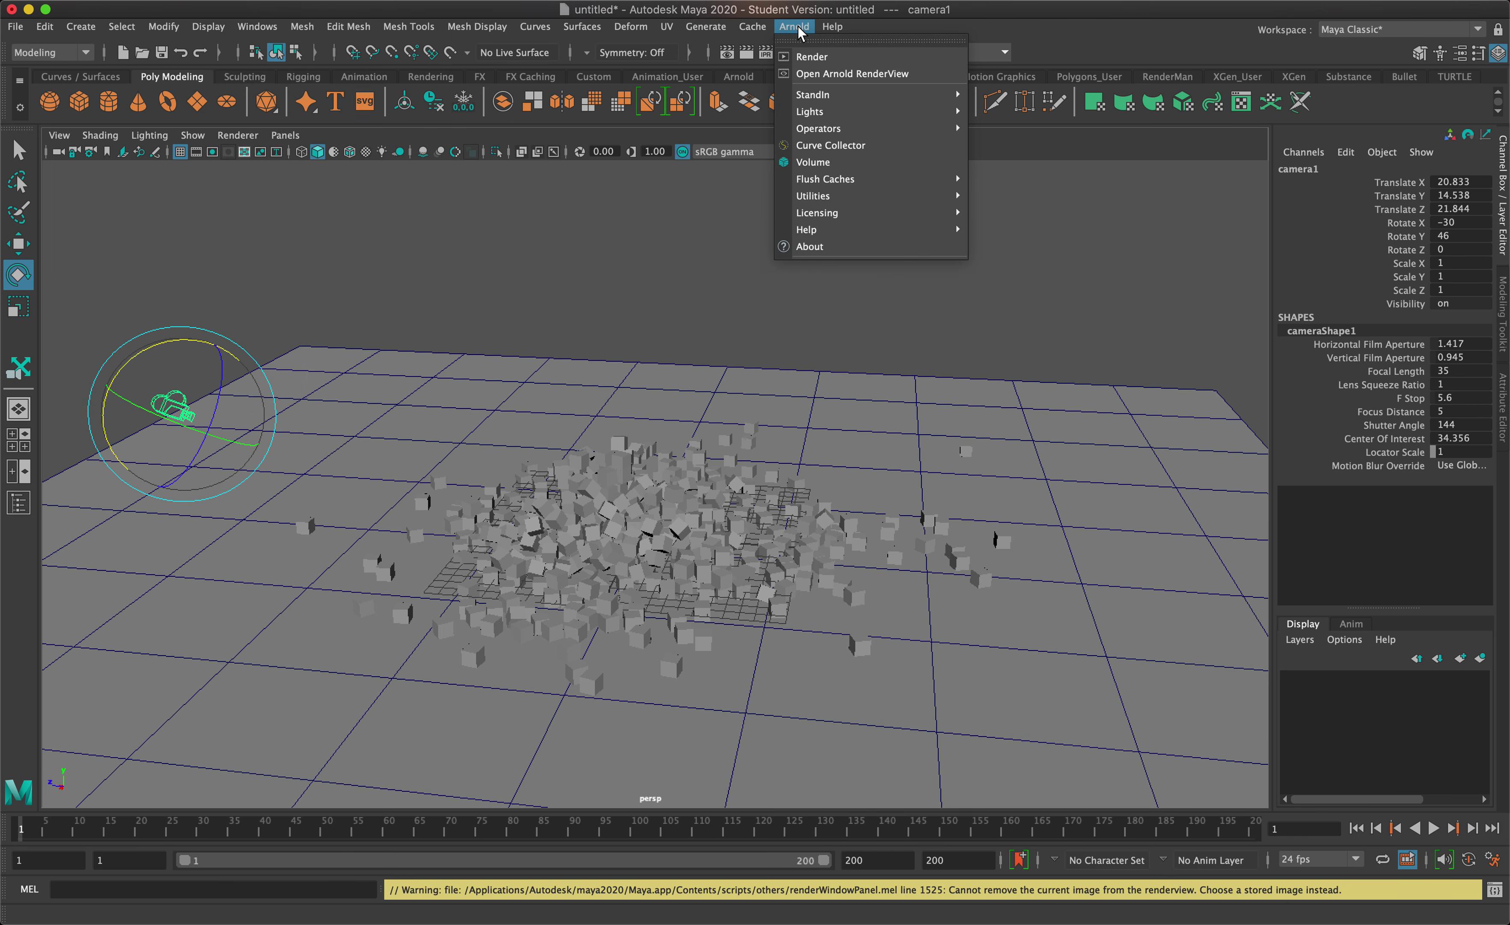
pyautogui.moveTo(833, 115)
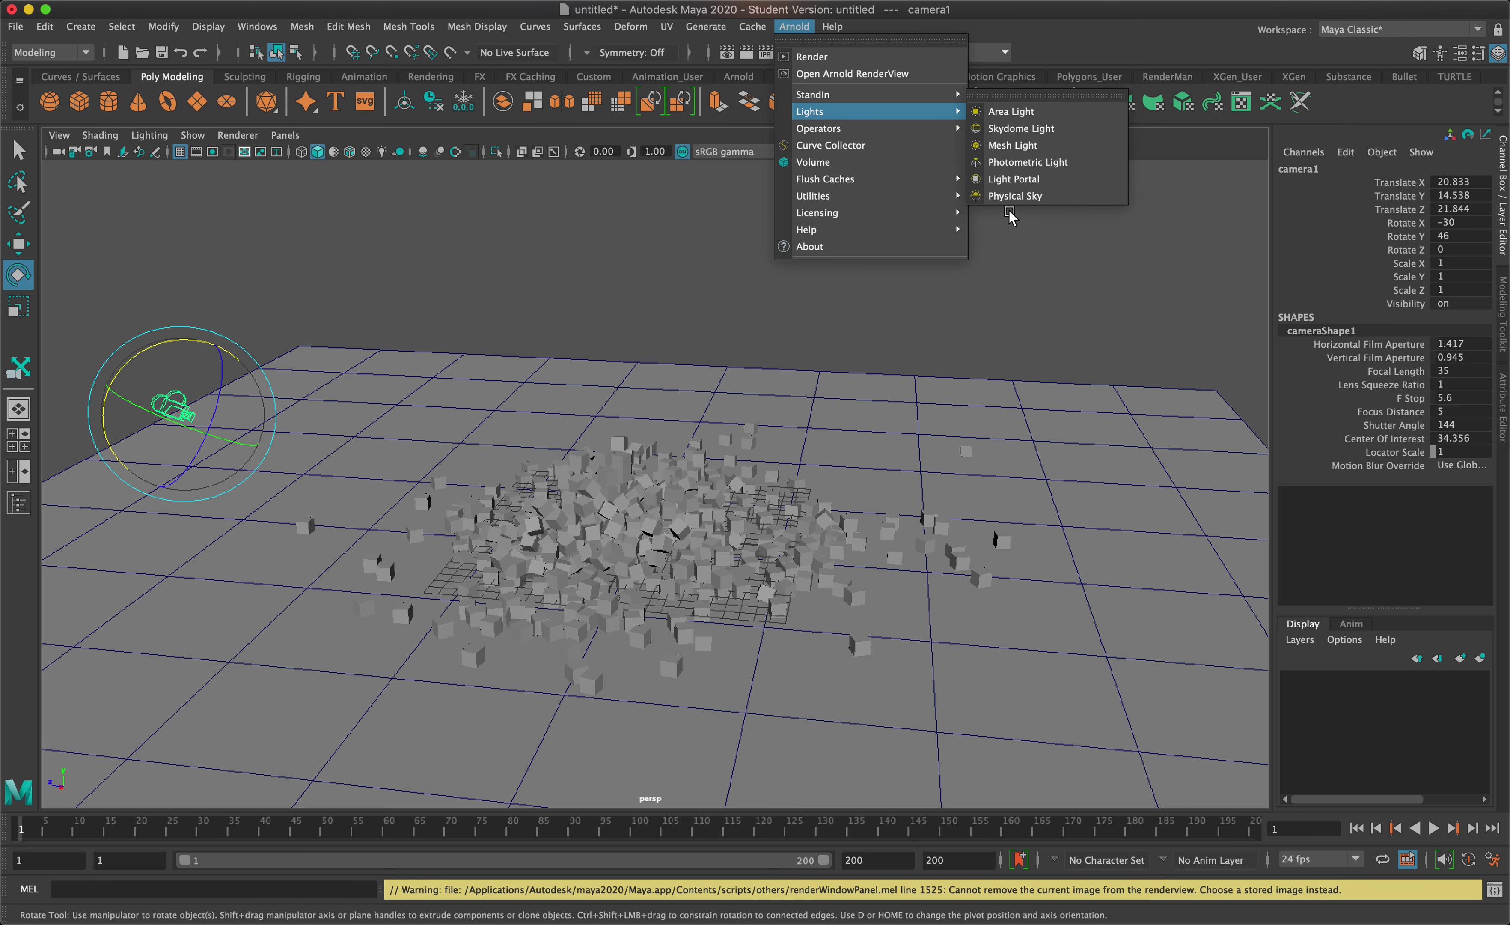
pyautogui.click(1009, 251)
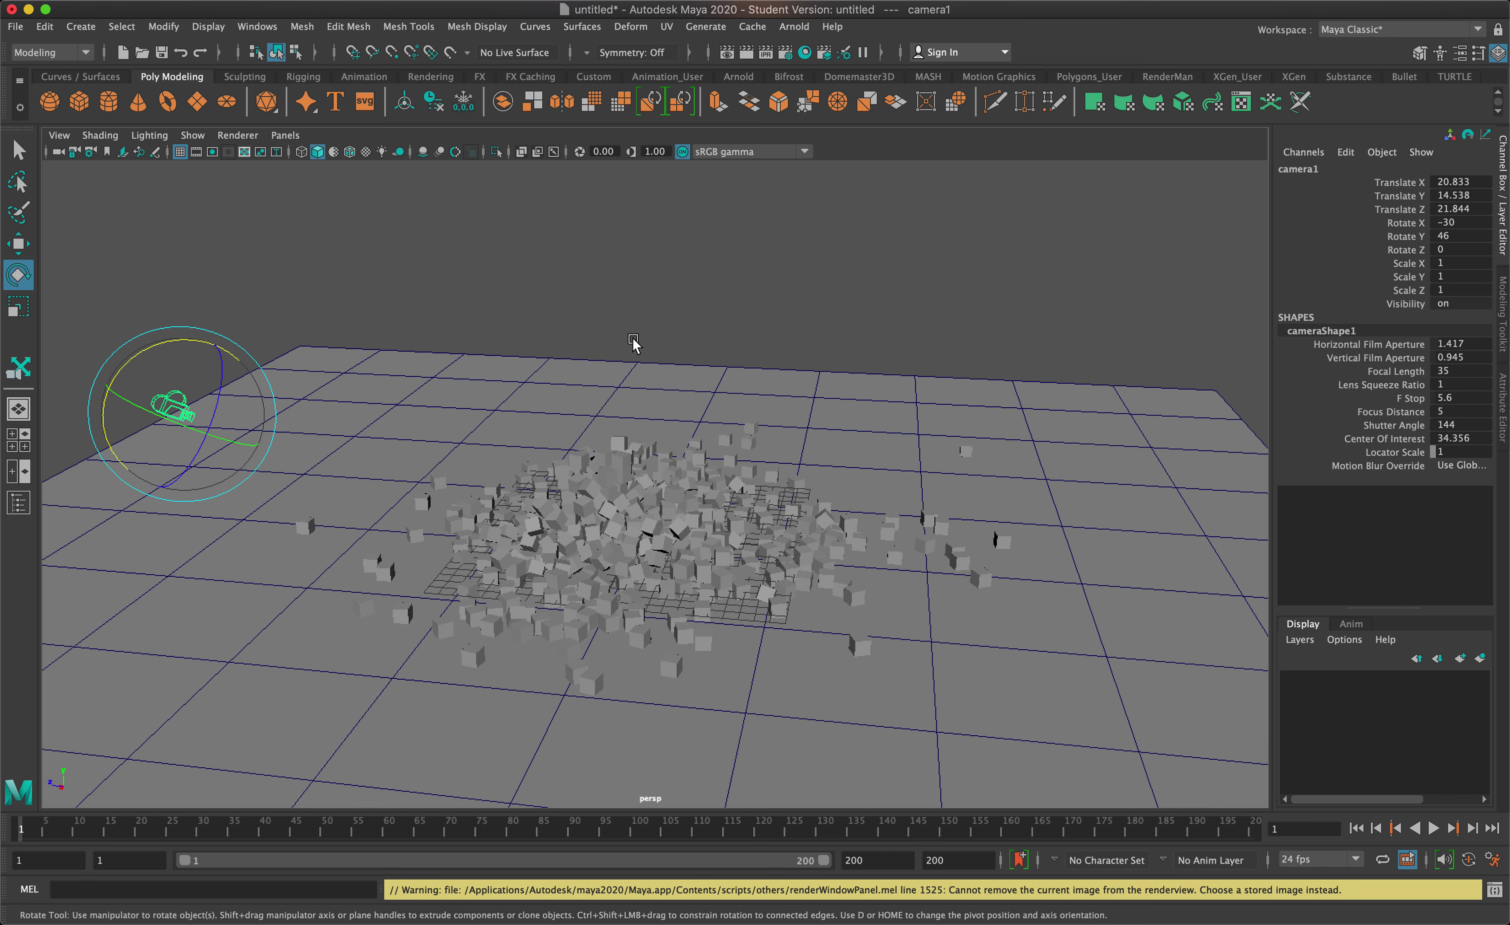
pyautogui.keyDown('alt'); pyautogui.moveTo(537, 489); pyautogui.dragTo(557, 494); pyautogui.keyUp('alt')
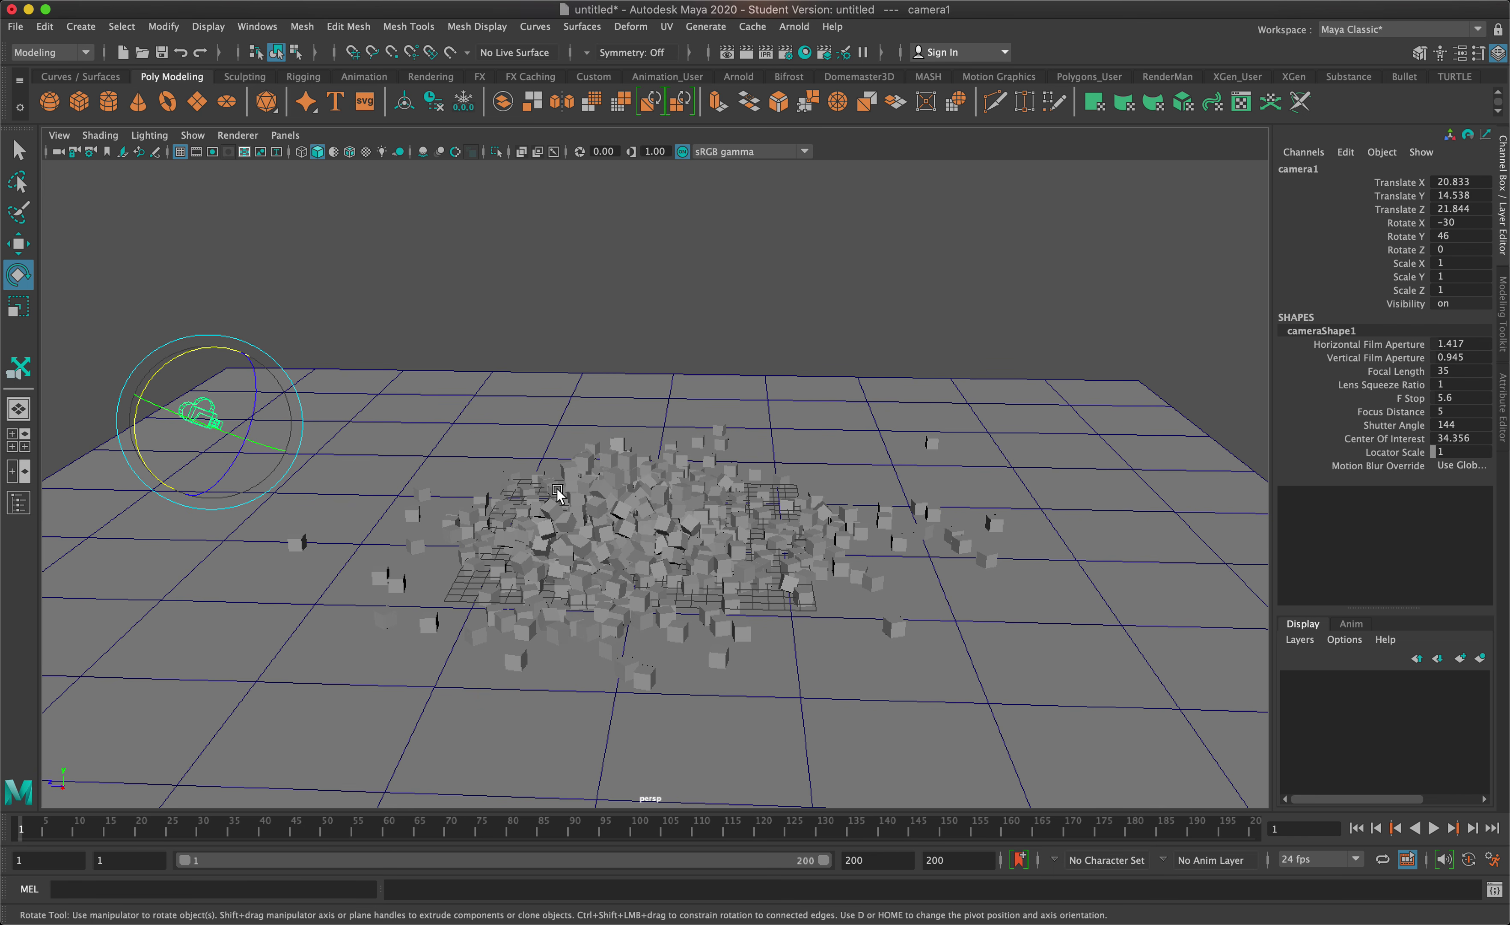
# Open the Hypershade and create an Ai Standard Surface material.
pyautogui.click(804, 53)
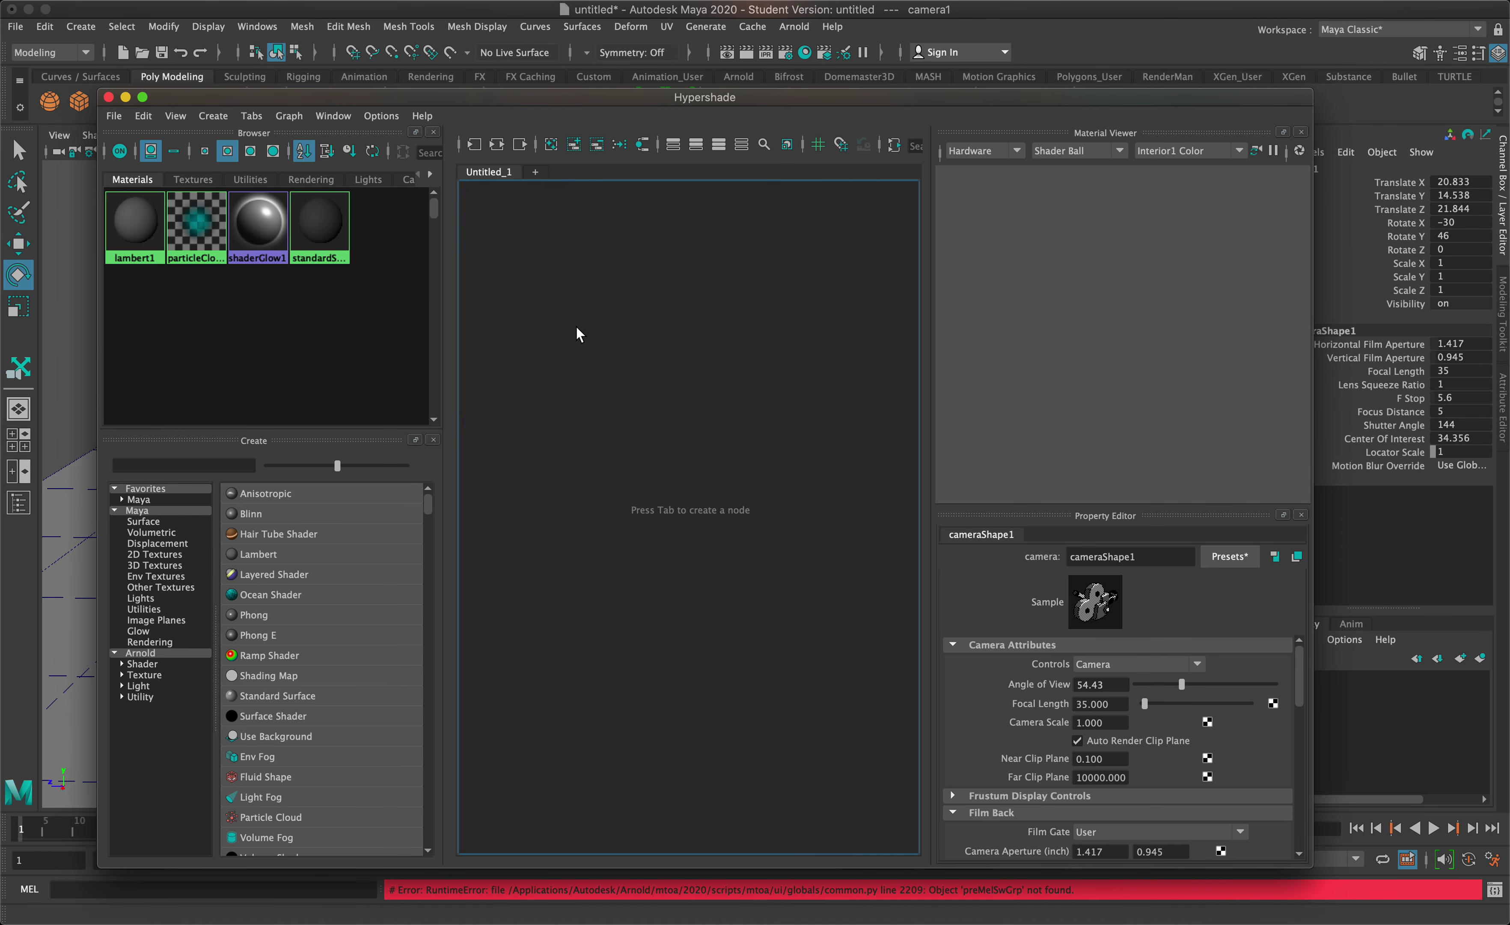
pyautogui.click(215, 116)
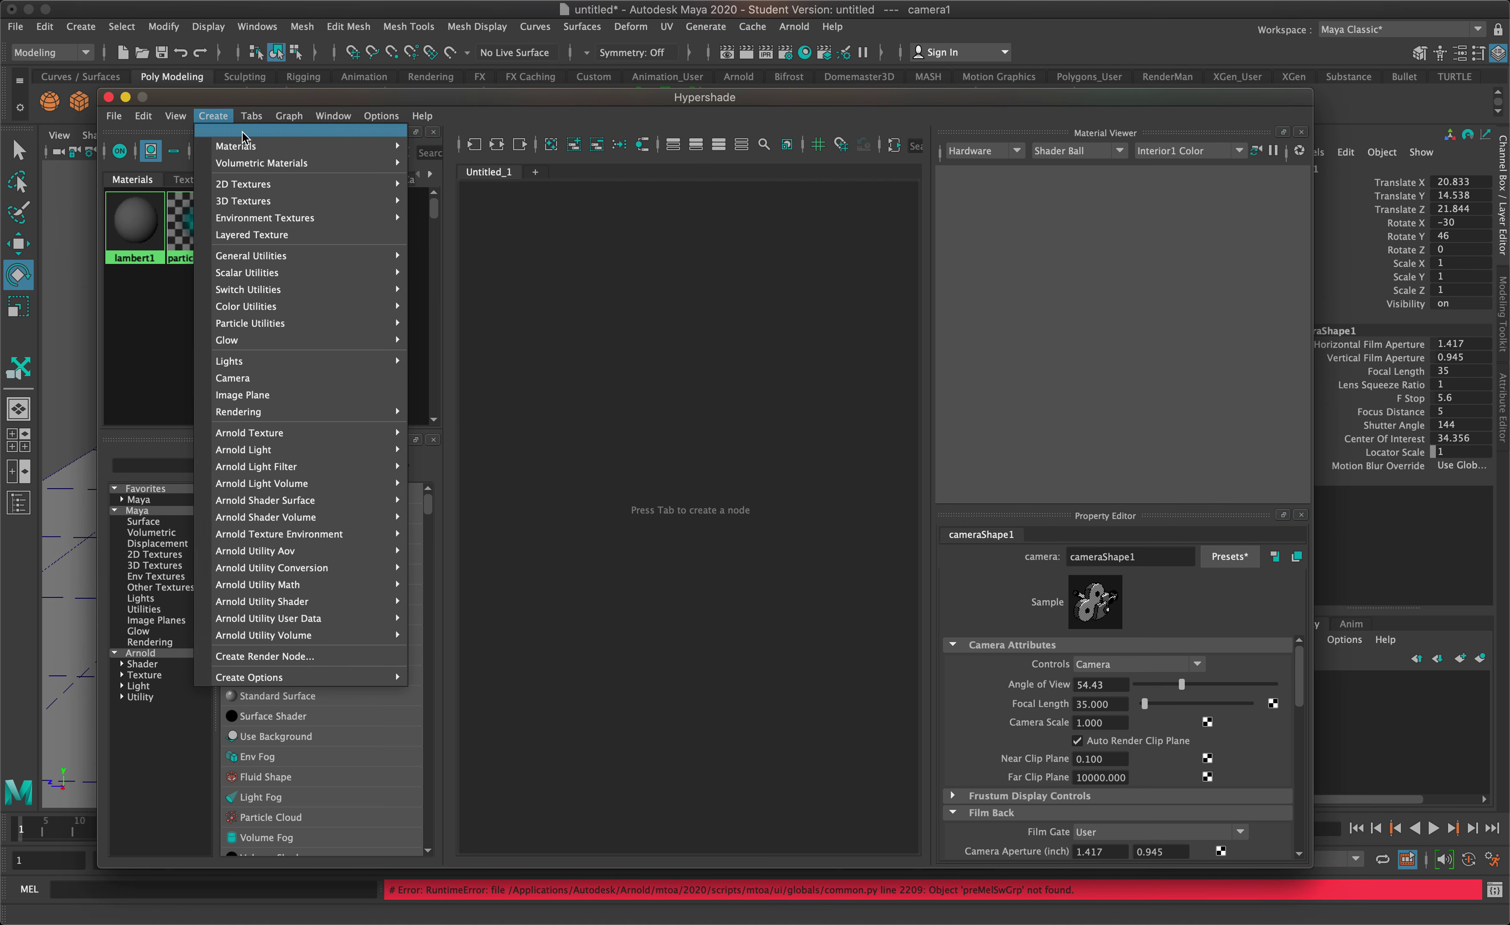
pyautogui.moveTo(284, 146)
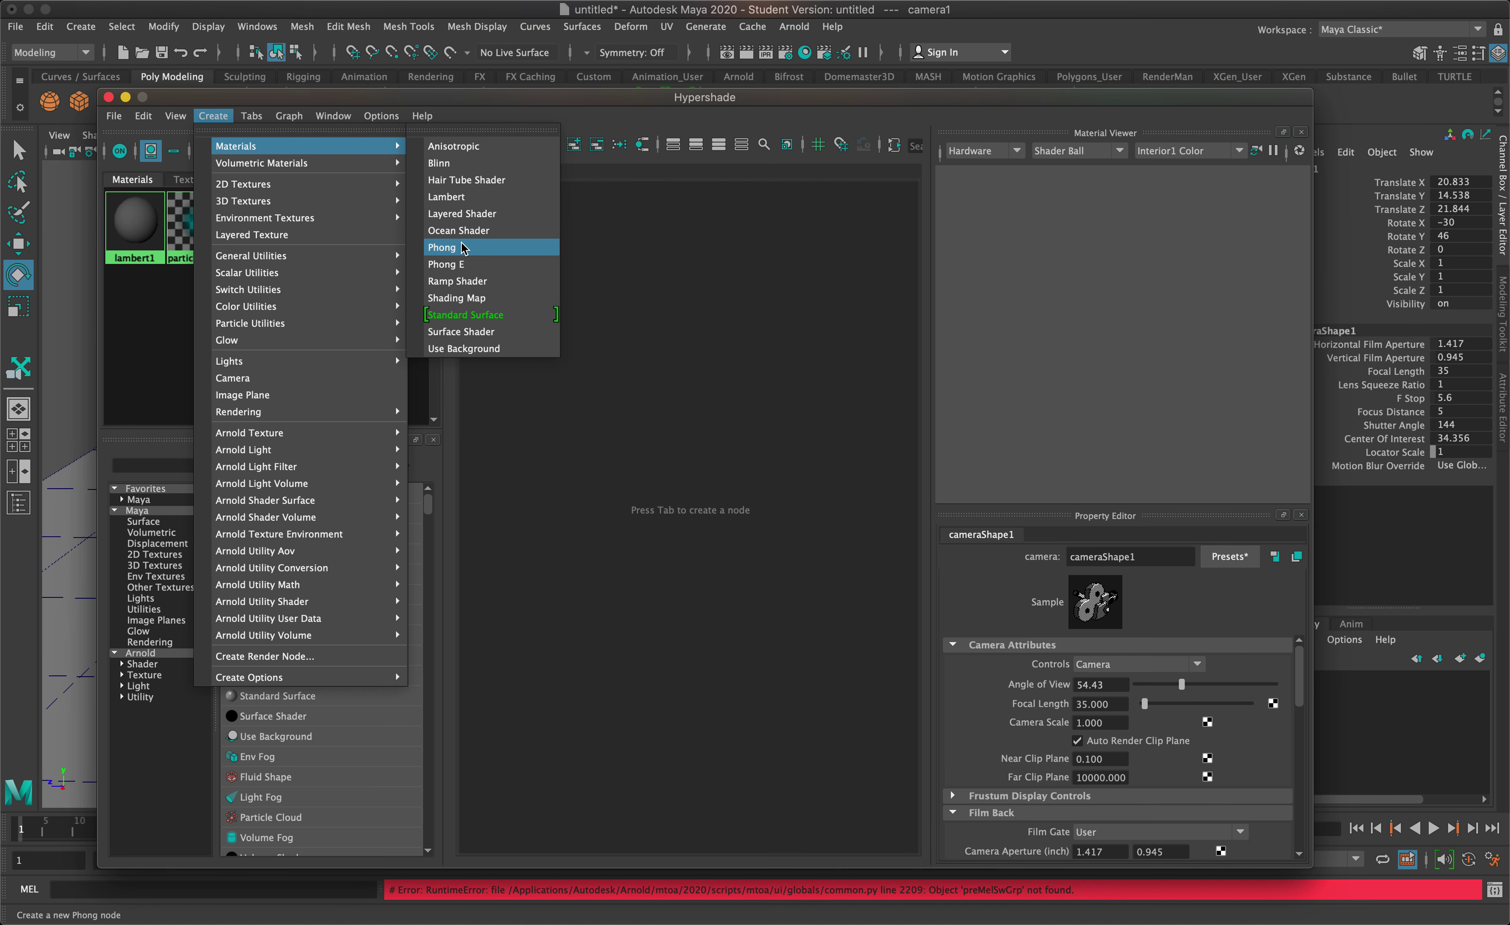
pyautogui.moveTo(308, 296)
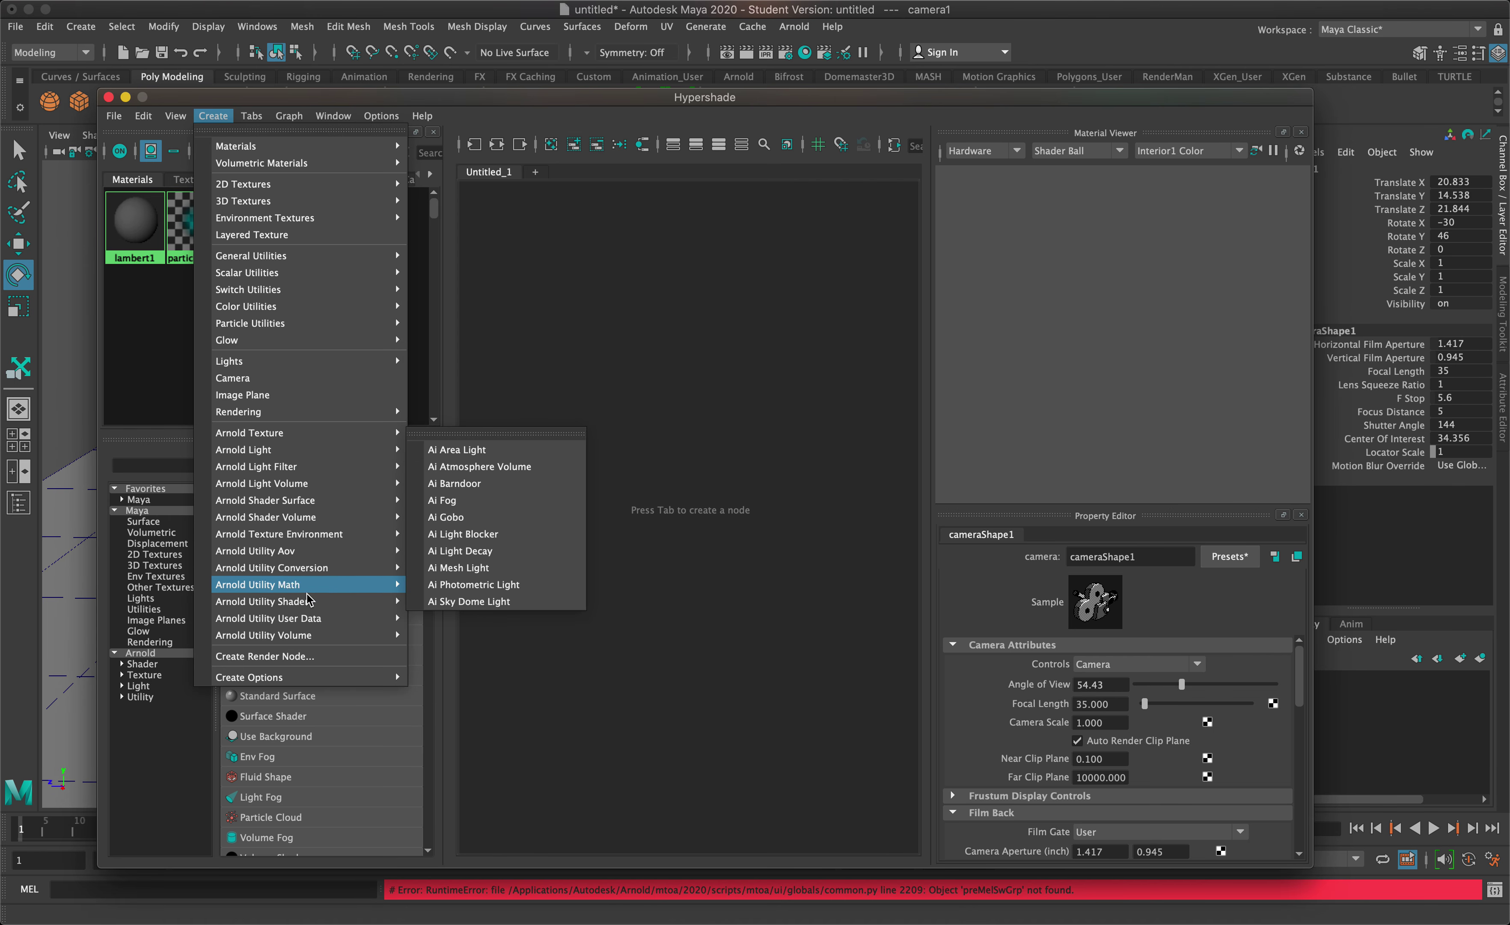
pyautogui.moveTo(281, 549)
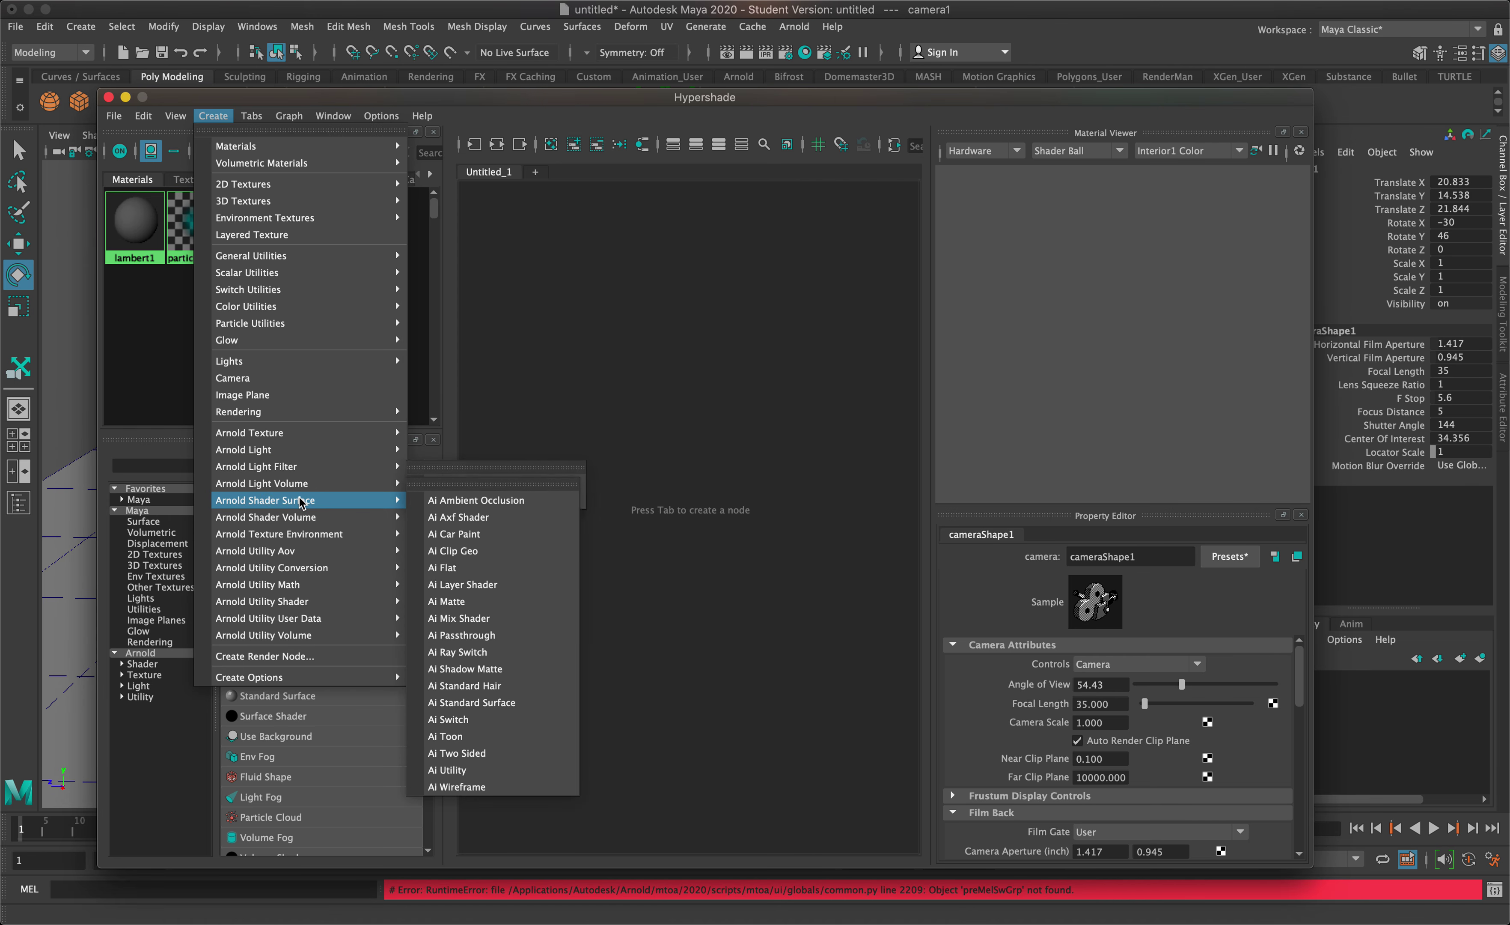
pyautogui.moveTo(295, 526)
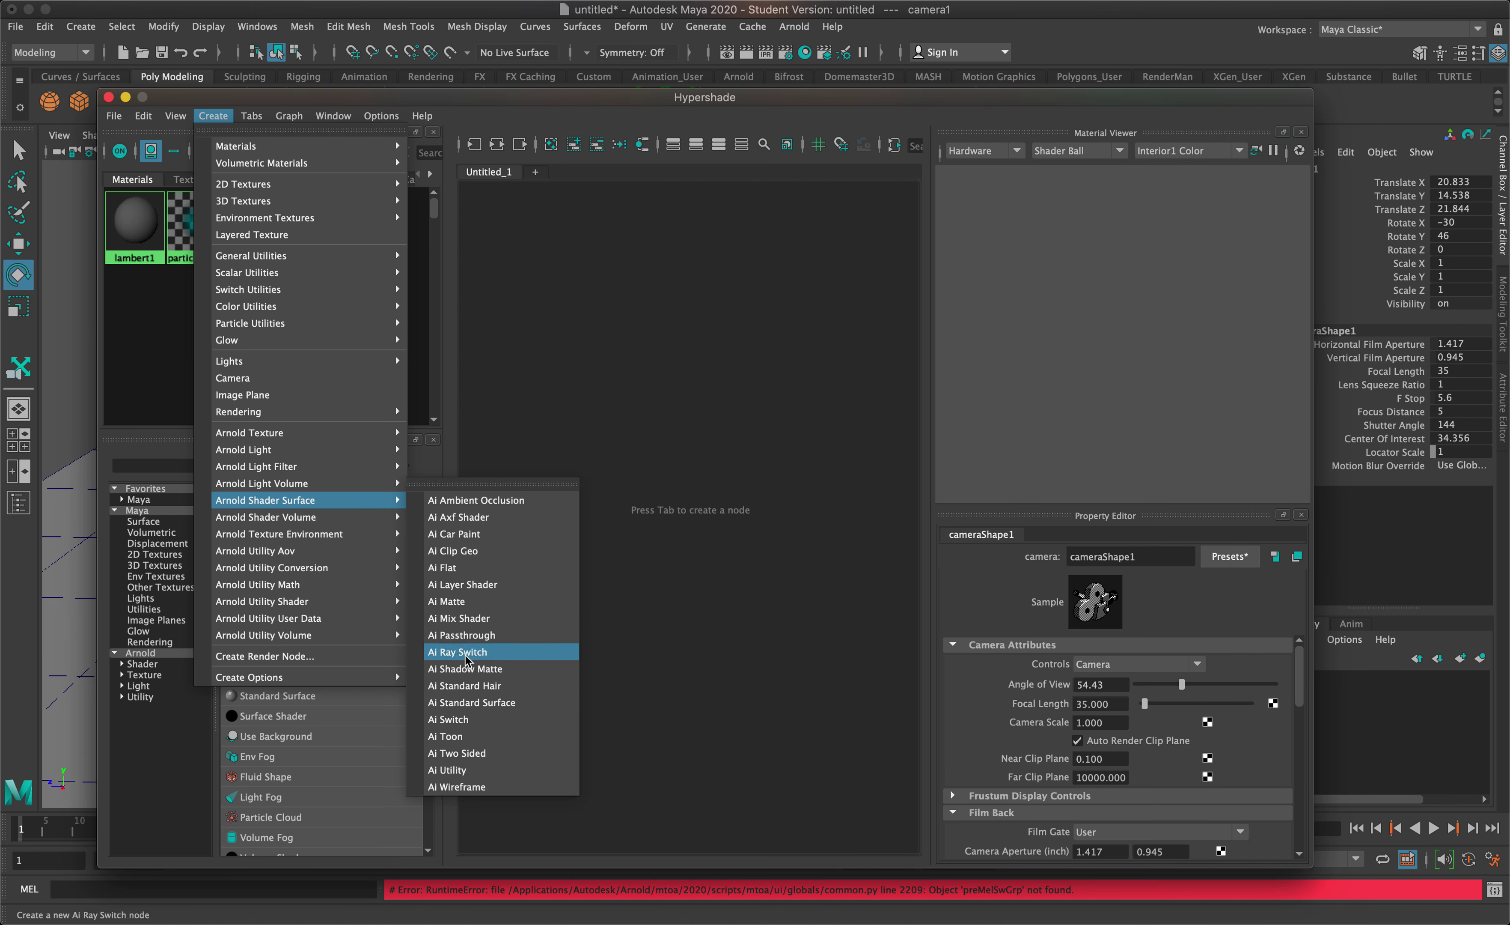
pyautogui.click(482, 706)
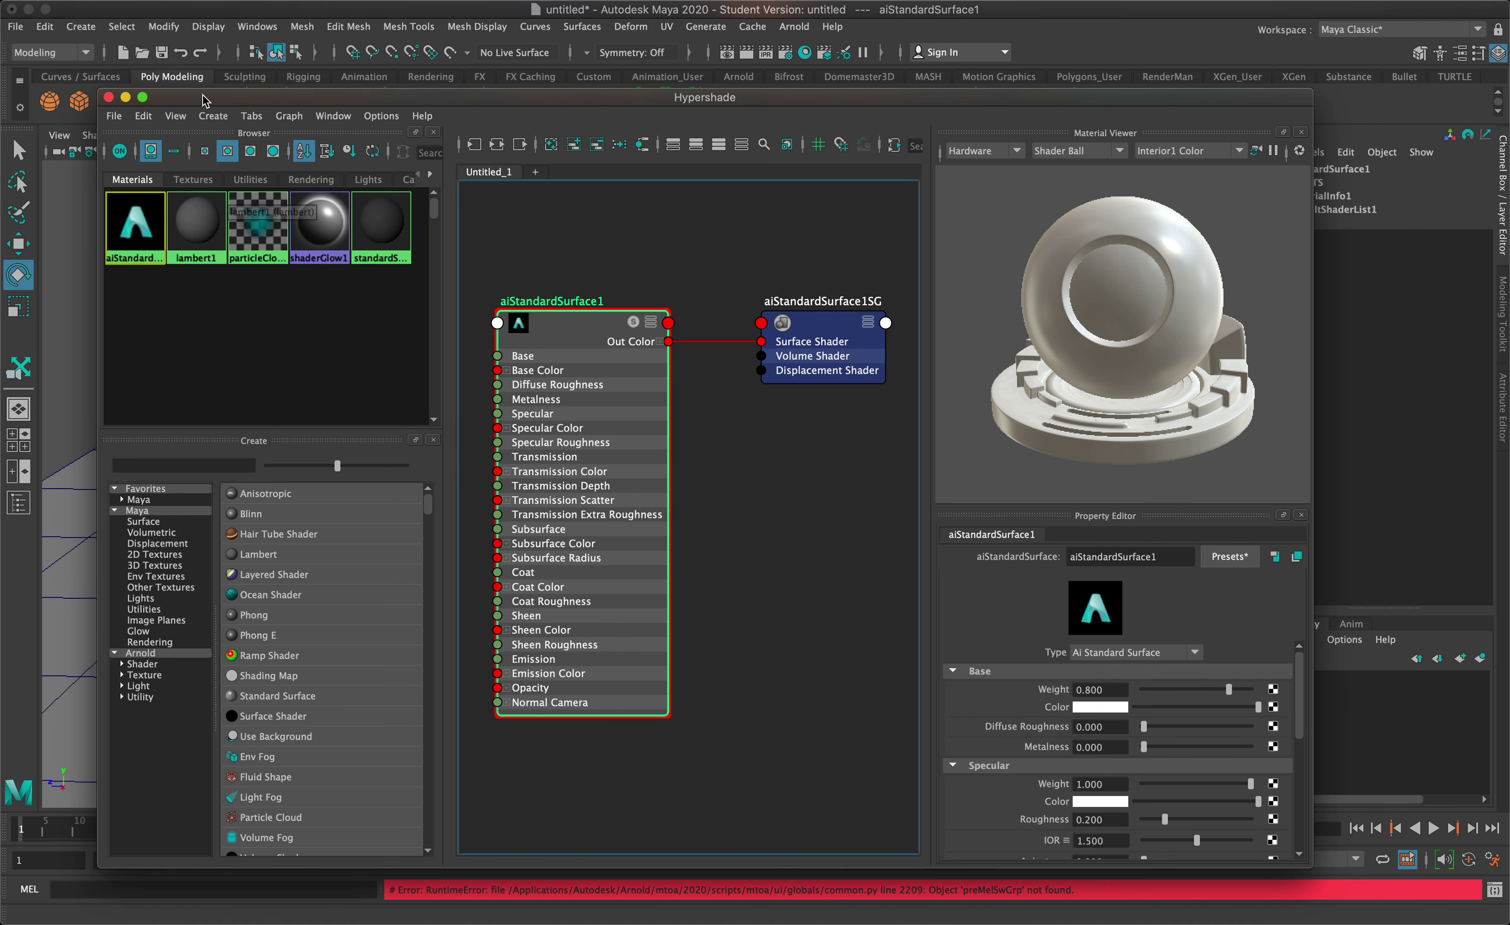
# Move the Hypershade aside to expose the cubes and assign the aiStandardSurface1 material to the Cubes object.
pyautogui.moveTo(205, 99); pyautogui.dragTo(794, 197)
pyautogui.click(595, 481)
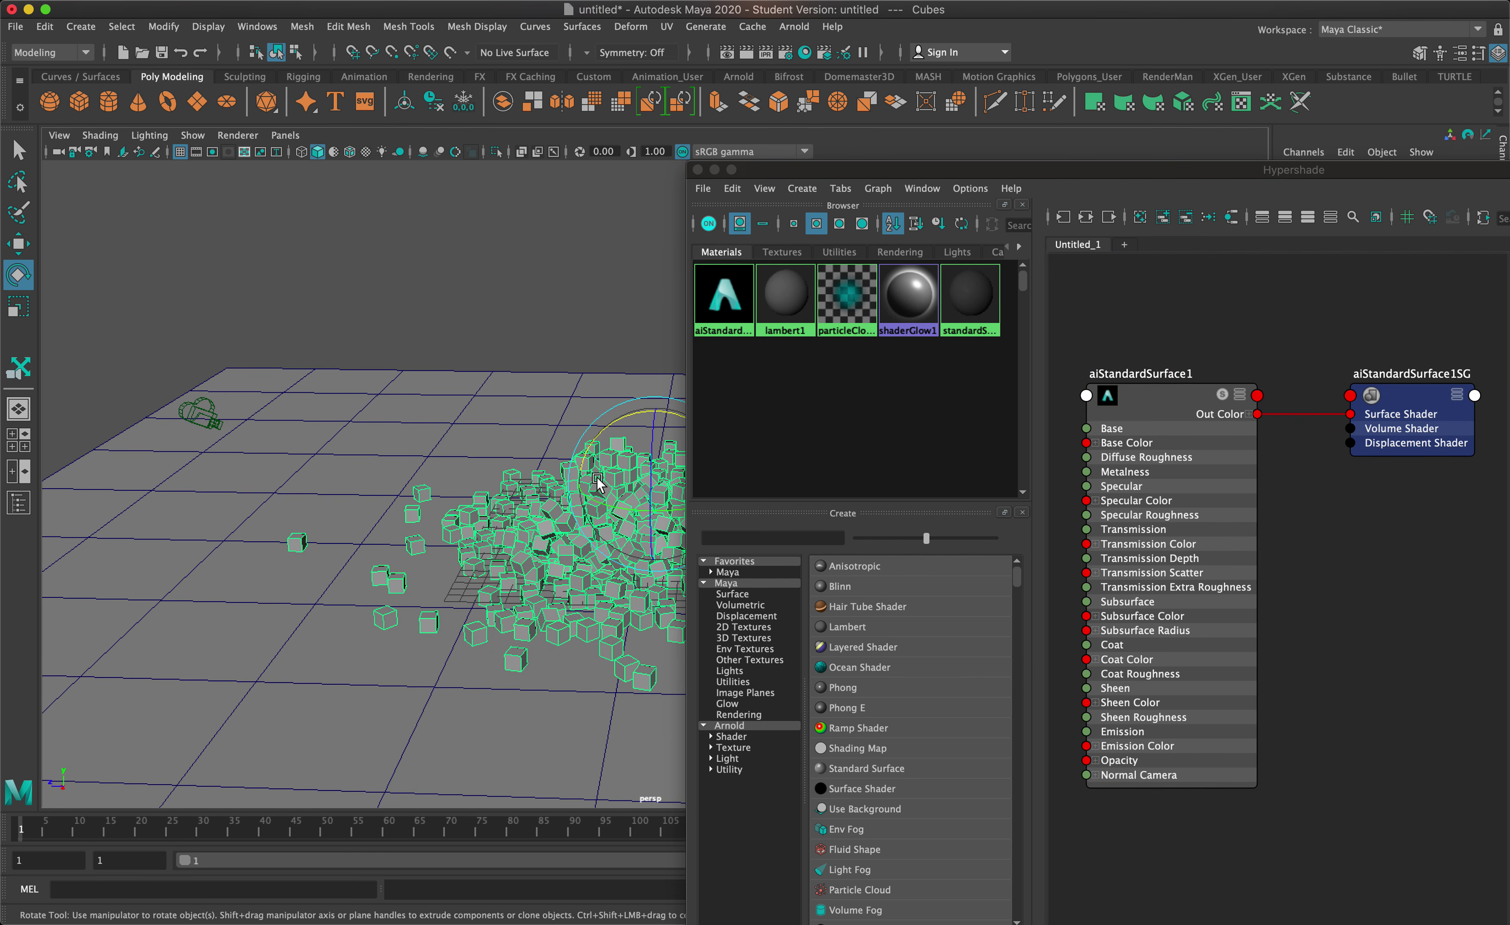
pyautogui.moveTo(511, 561); pyautogui.dragTo(650, 861, button='right')
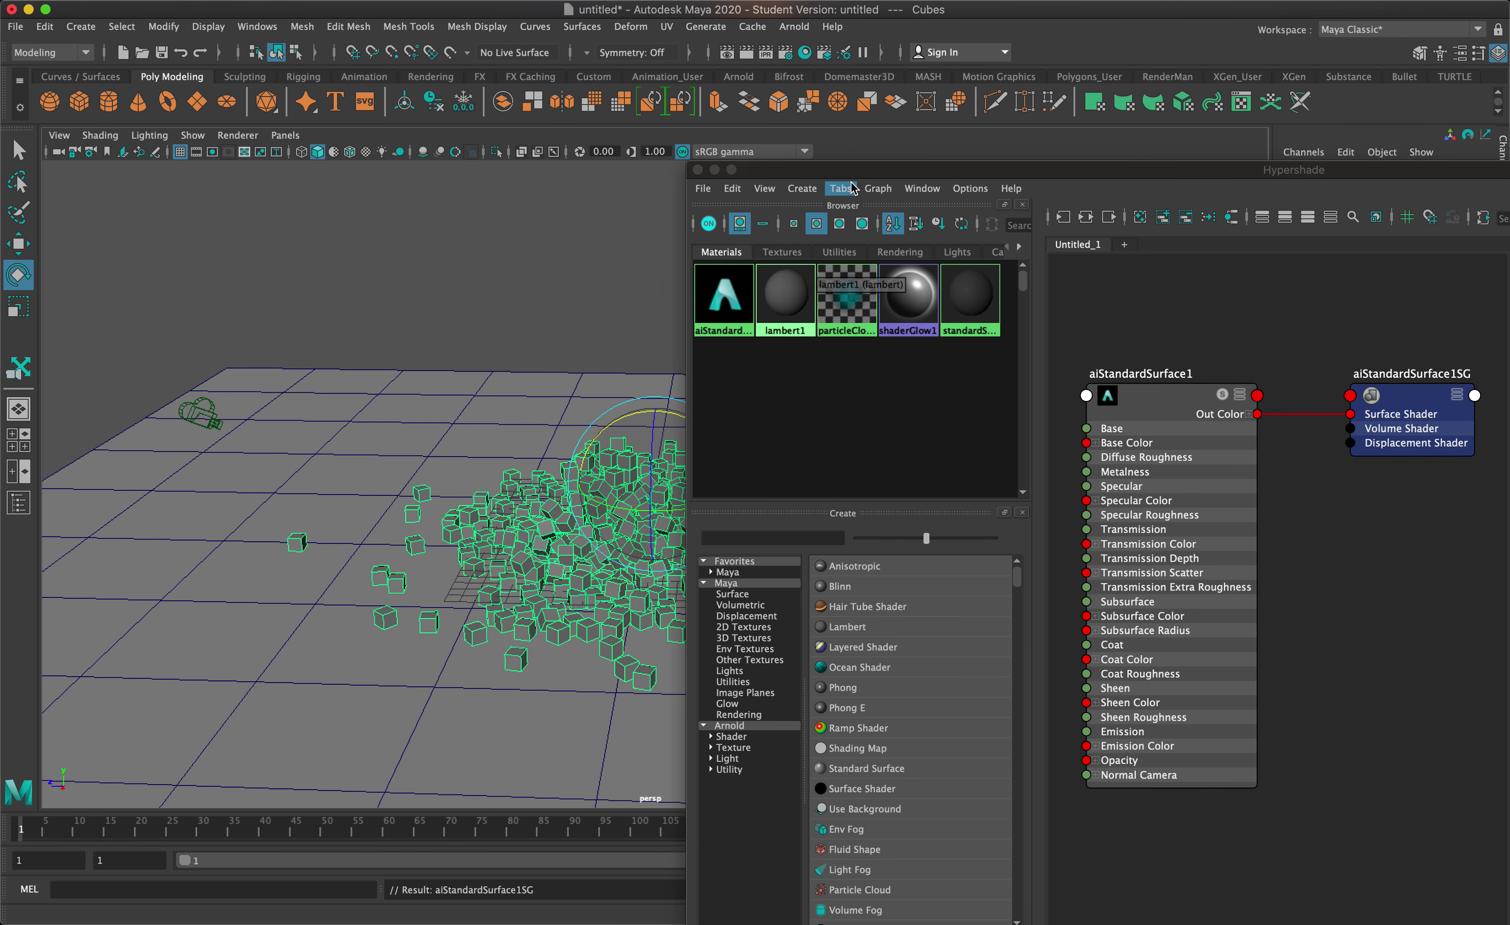
# Shrink and recentre the Hypershade window, and select aiStandardSurface1 to show its properties.
pyautogui.moveTo(855, 170); pyautogui.dragTo(280, 226)
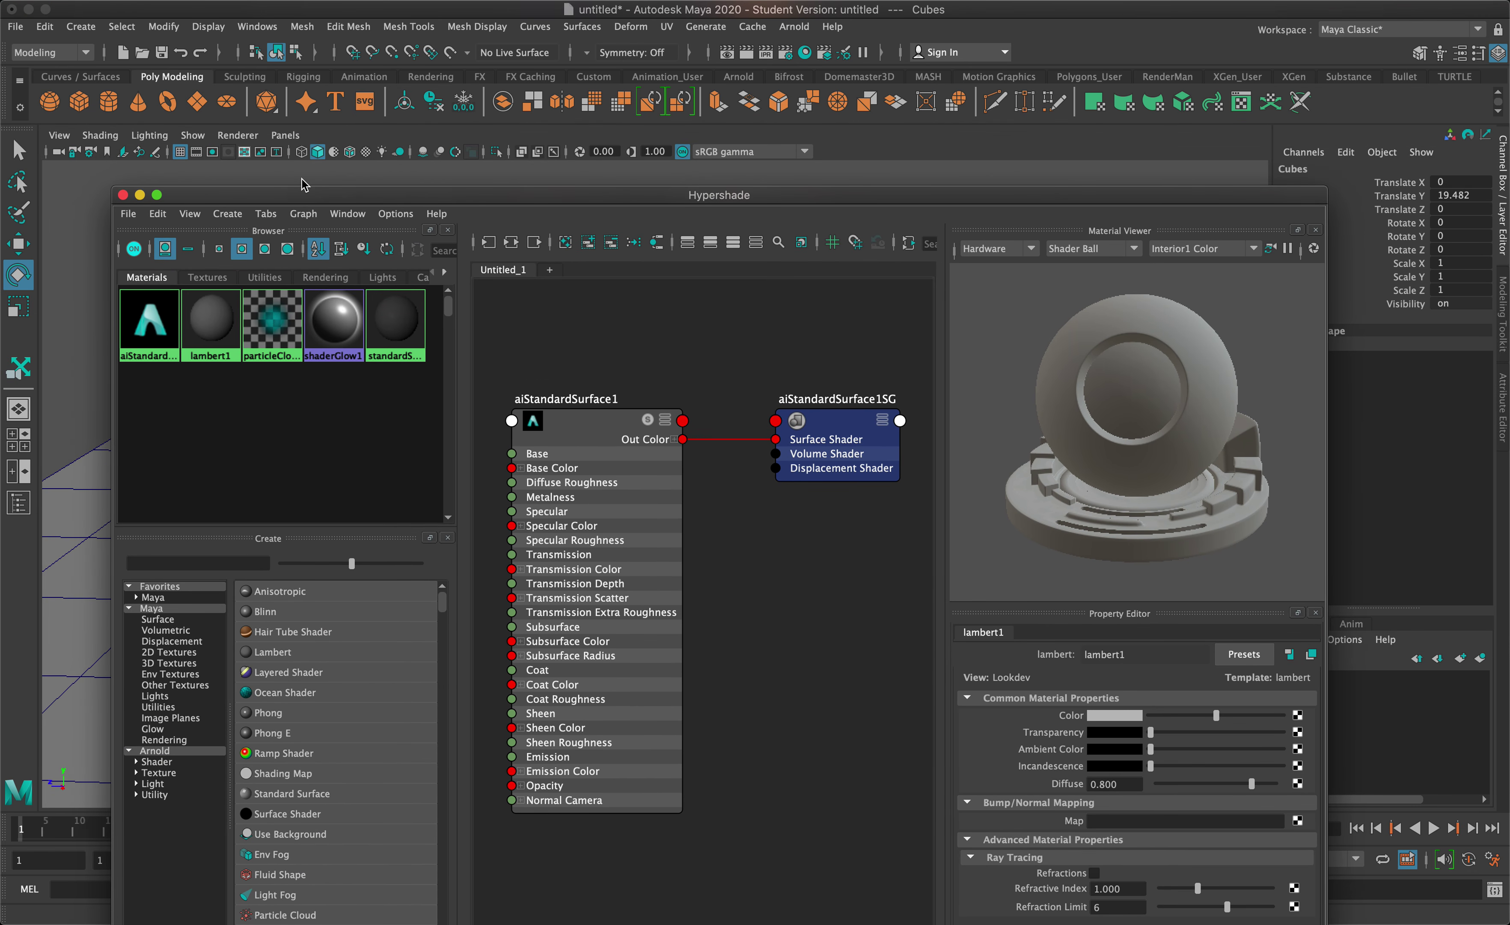
pyautogui.moveTo(304, 205); pyautogui.dragTo(268, 178)
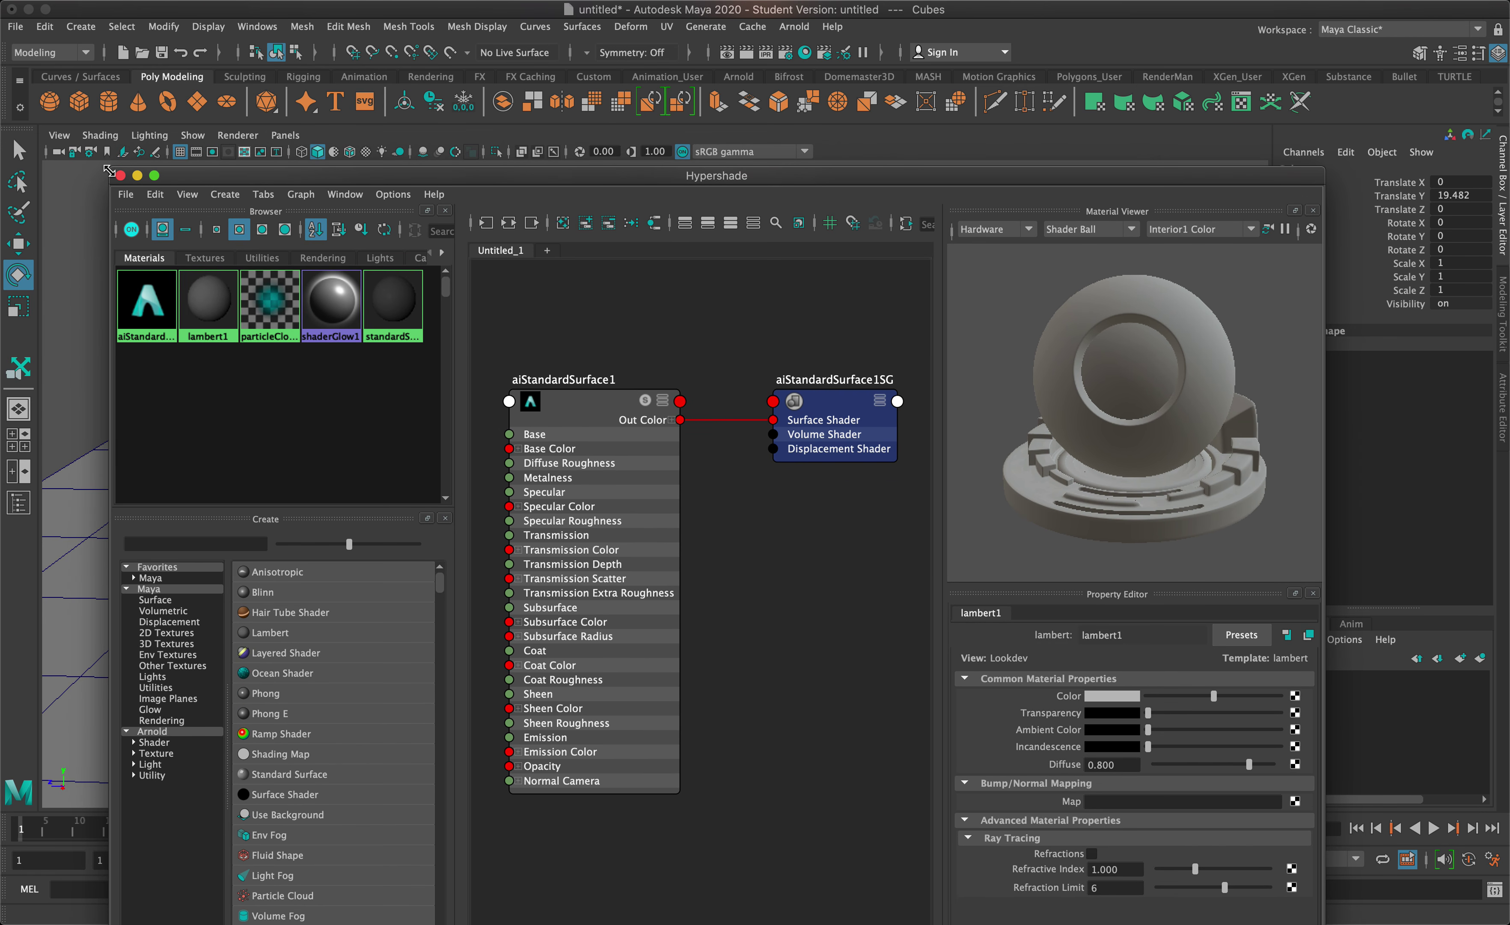
pyautogui.moveTo(110, 171); pyautogui.dragTo(406, 434)
pyautogui.moveTo(629, 444); pyautogui.dragTo(421, 237)
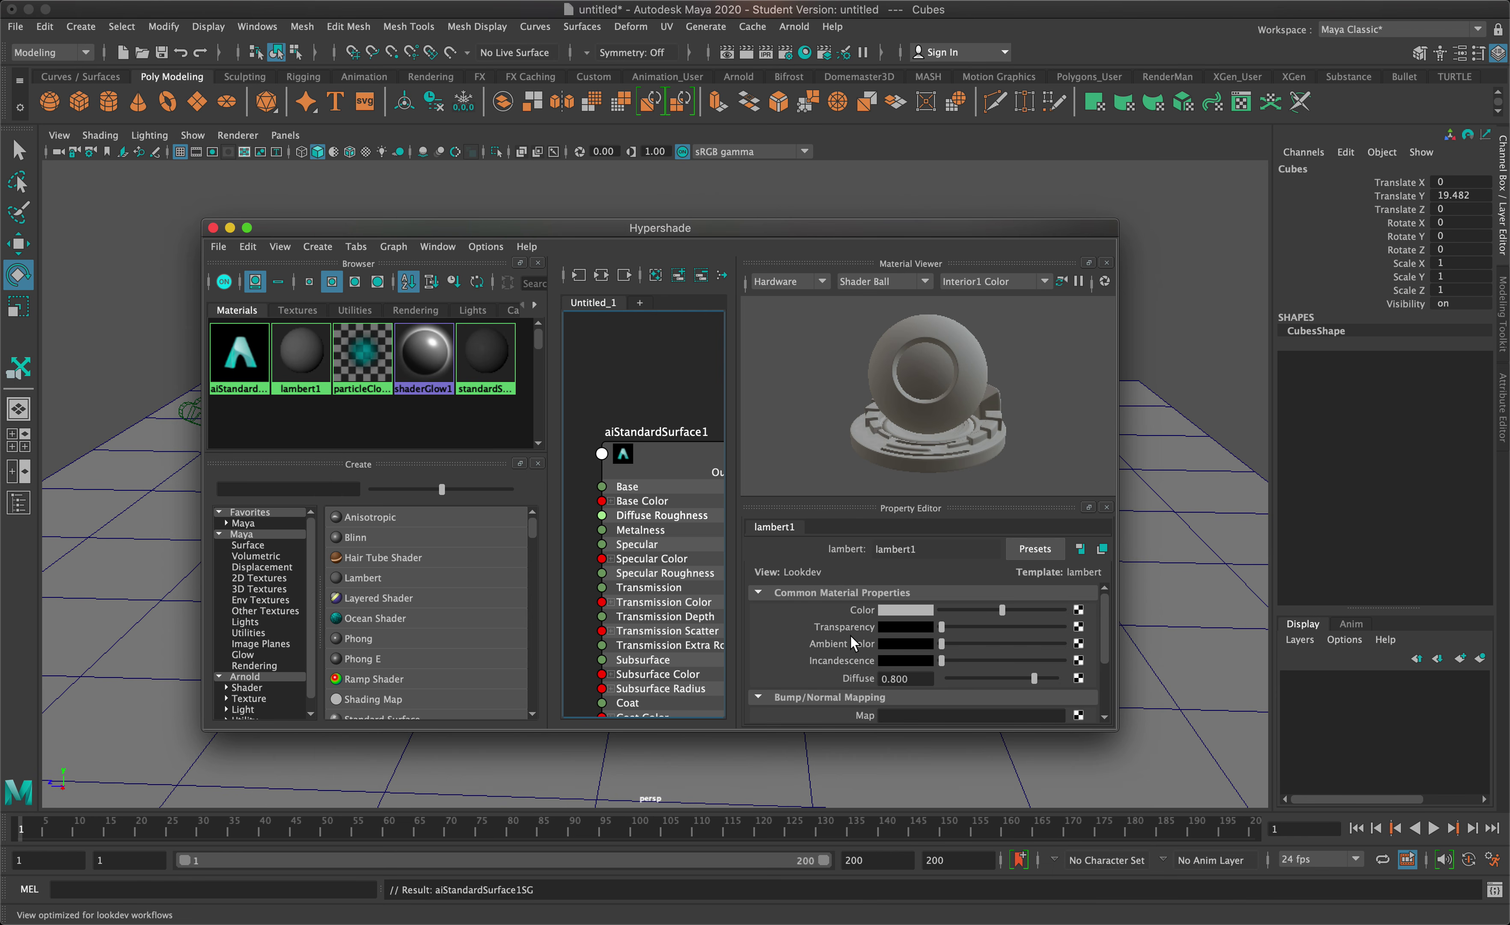
pyautogui.click(259, 375)
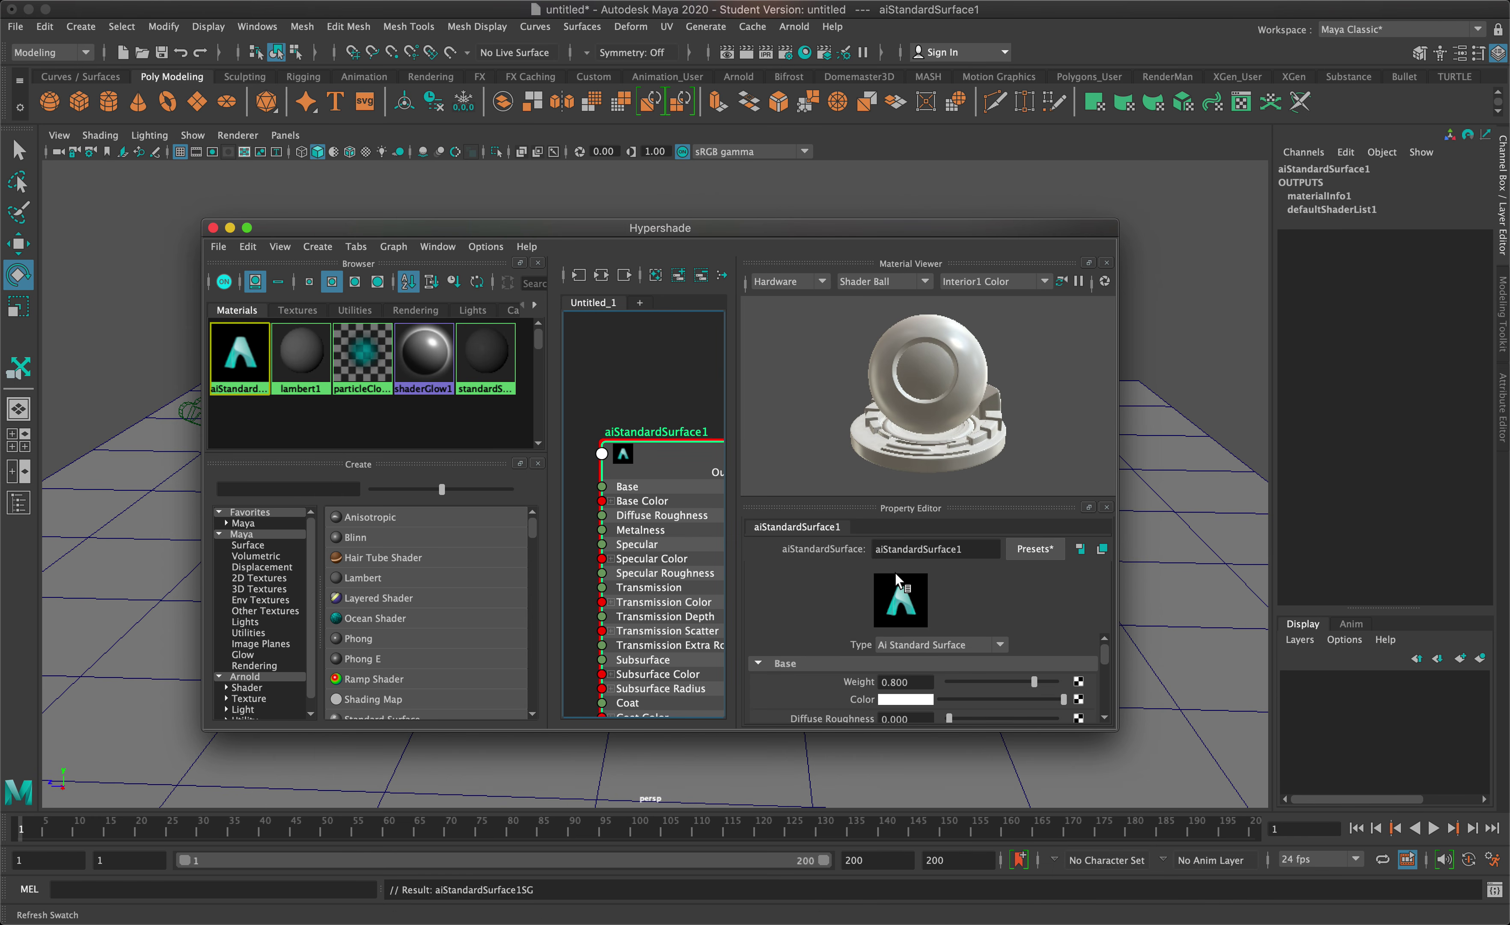
# Replace the aiStandardSurface1 settings with the Gold preset, check it on the shader ball preview, and close the Hypershade.
pyautogui.click(1038, 552)
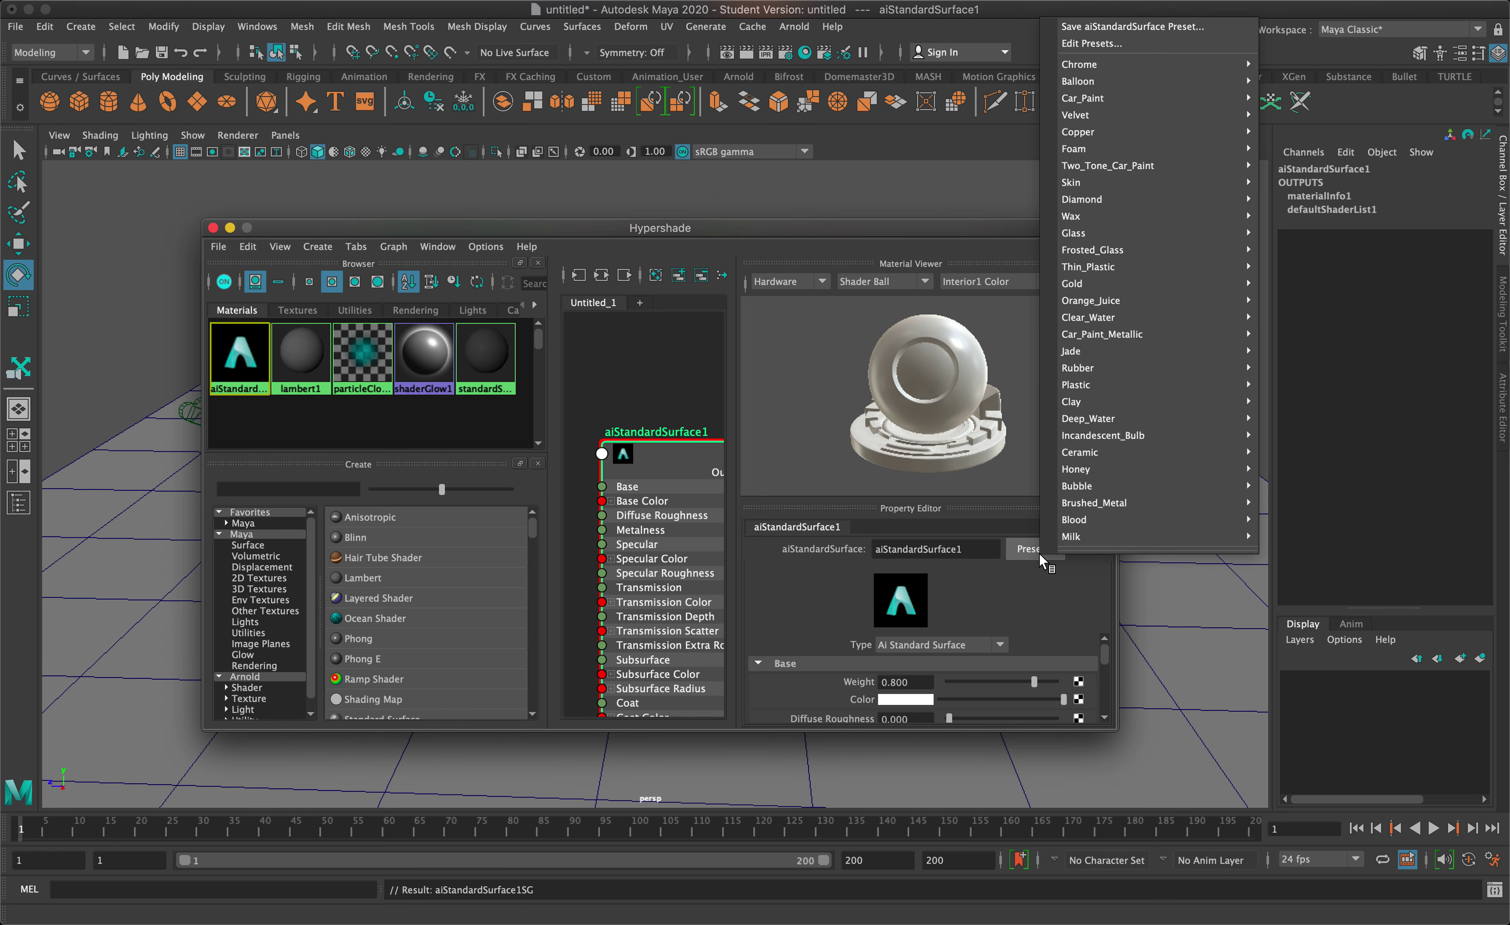
pyautogui.moveTo(1096, 65)
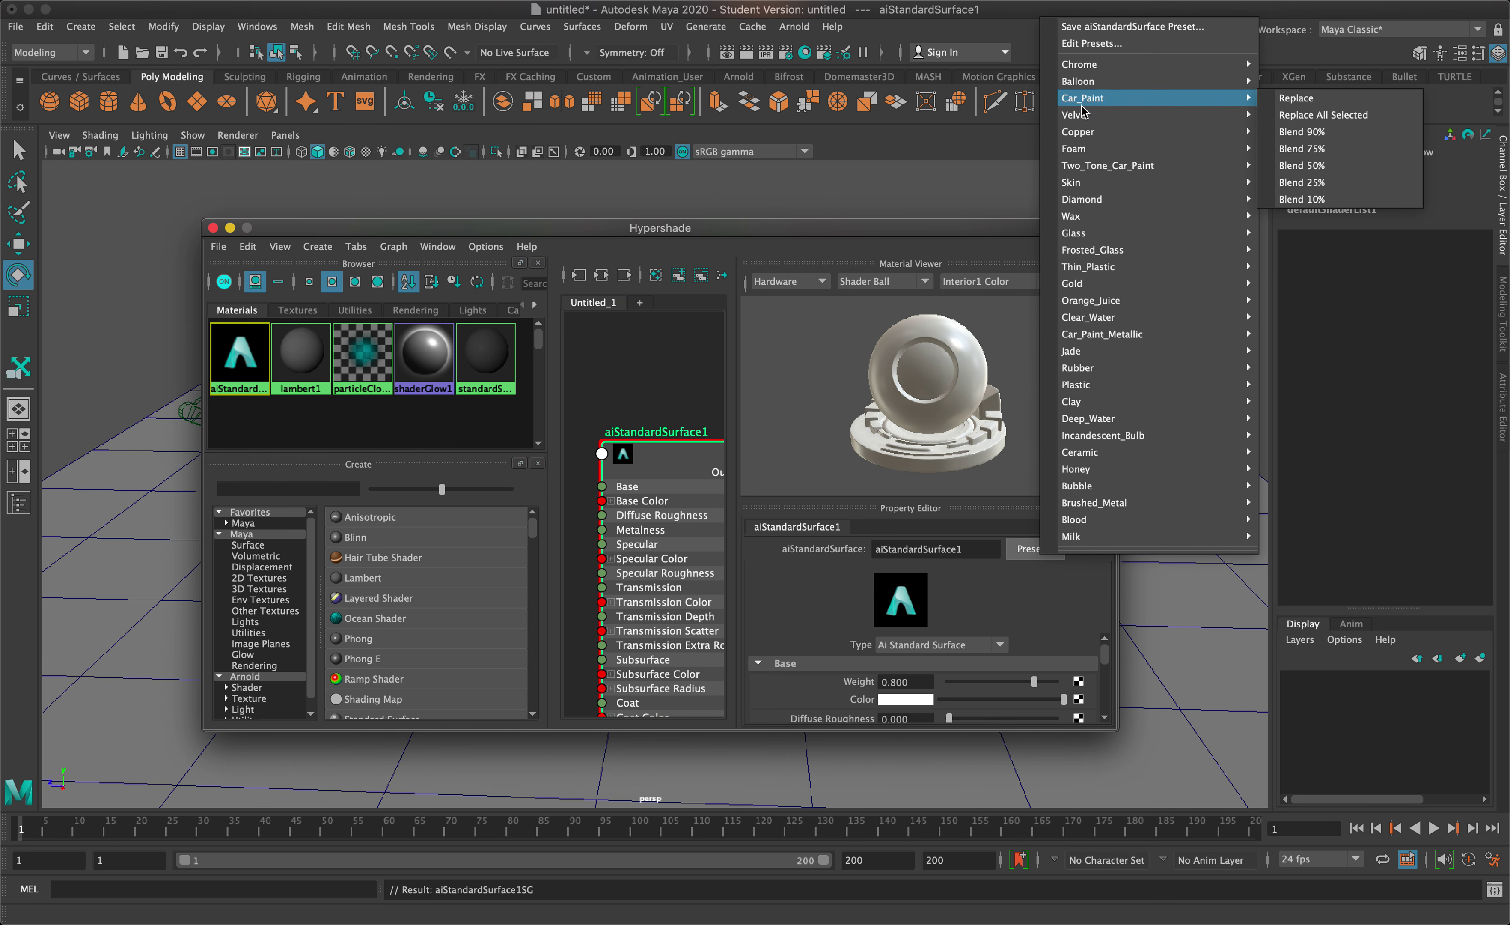
pyautogui.moveTo(1076, 147)
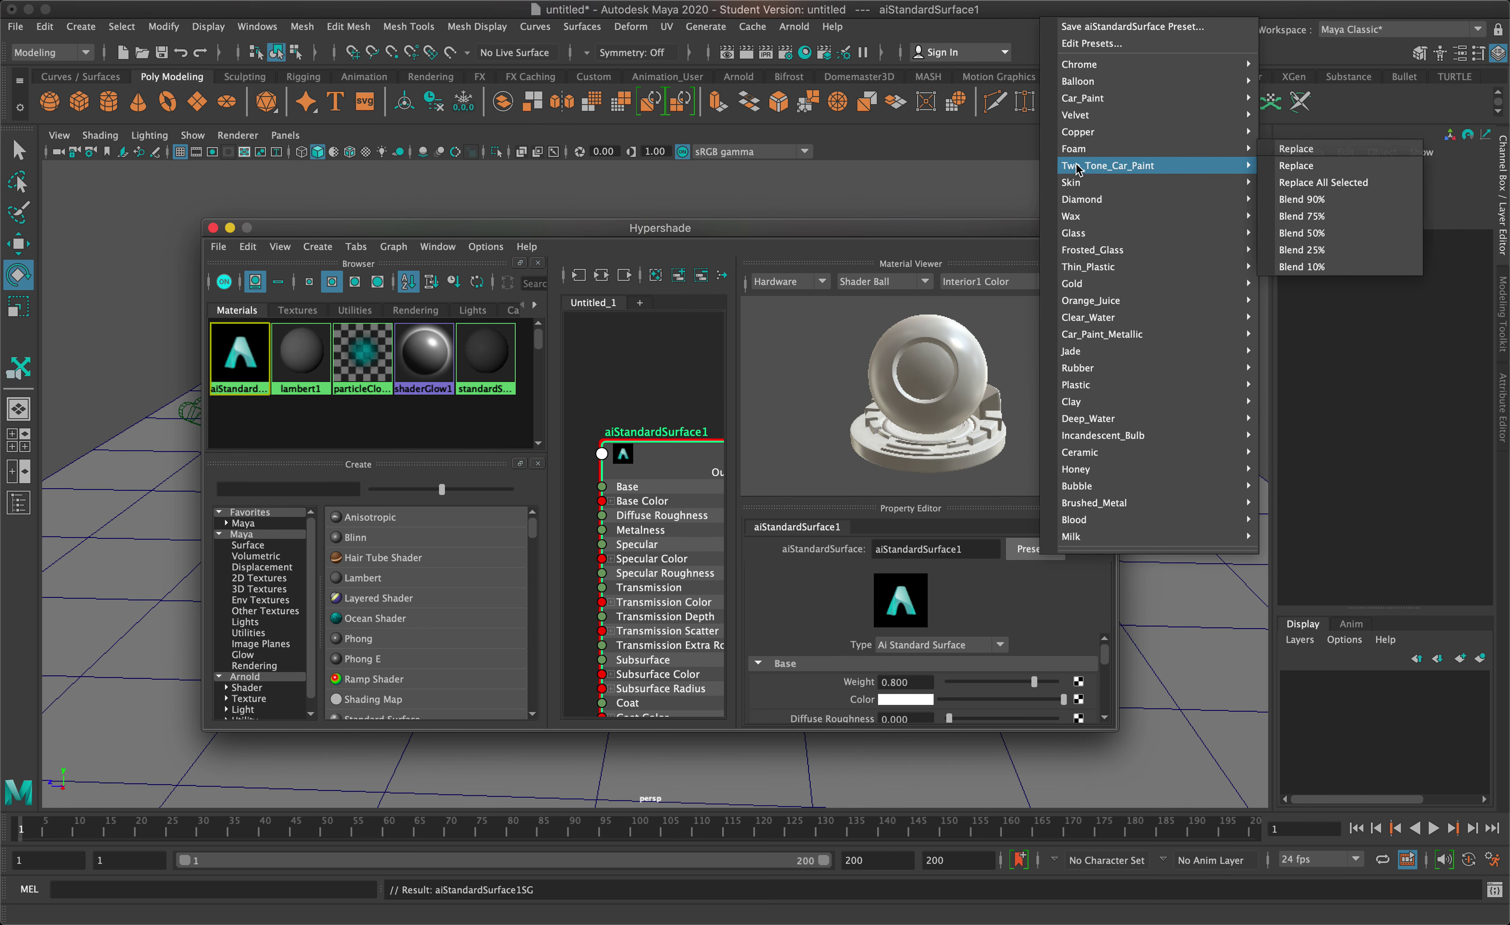
pyautogui.moveTo(1078, 209)
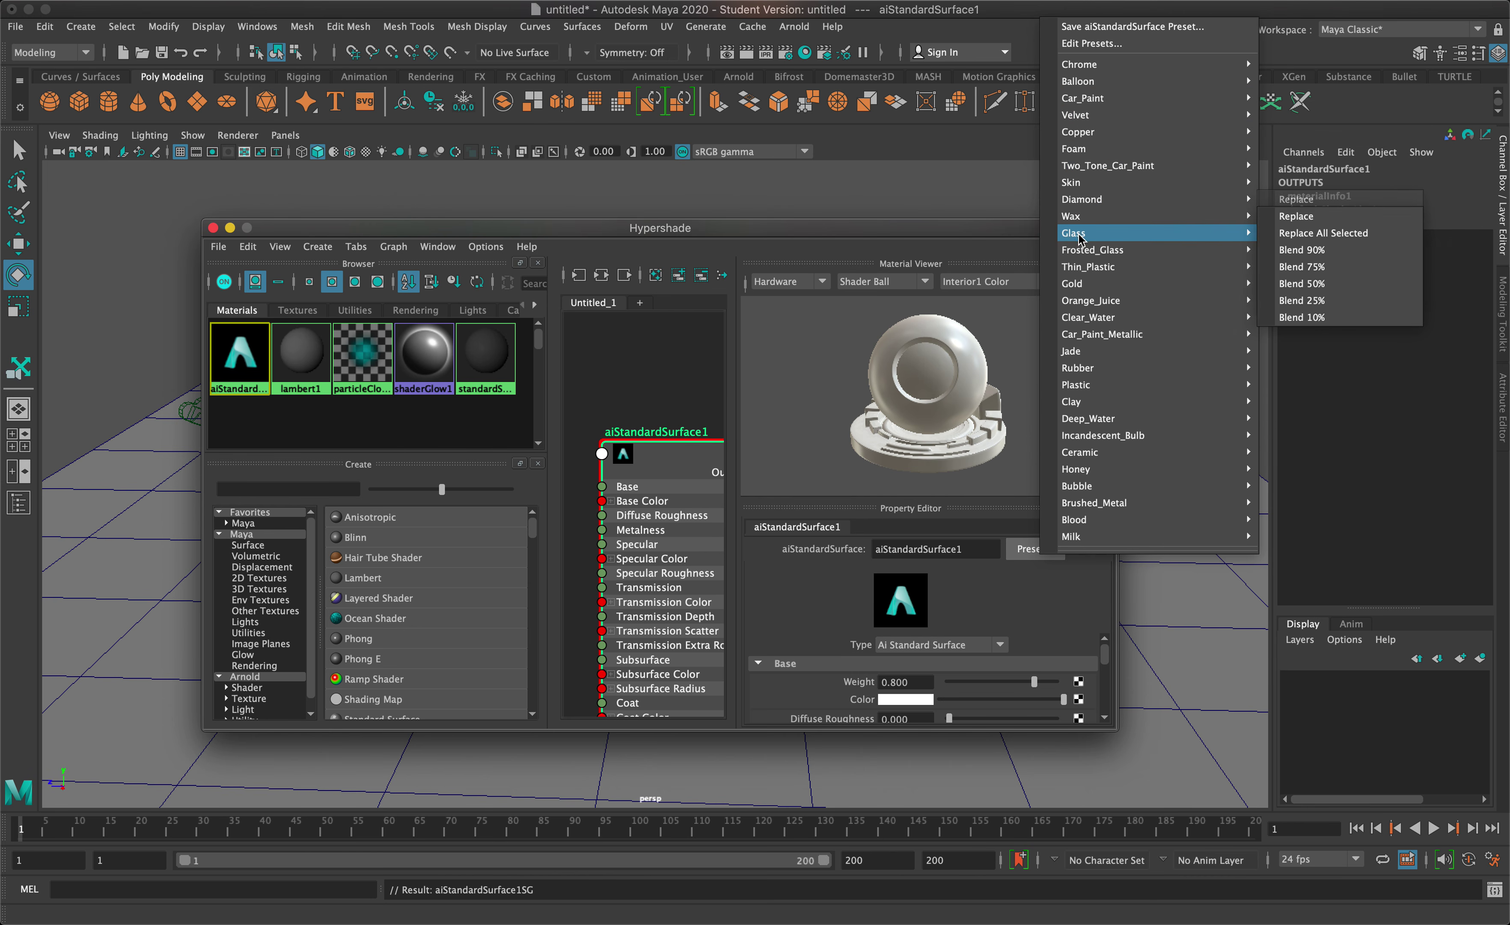
pyautogui.moveTo(1069, 292)
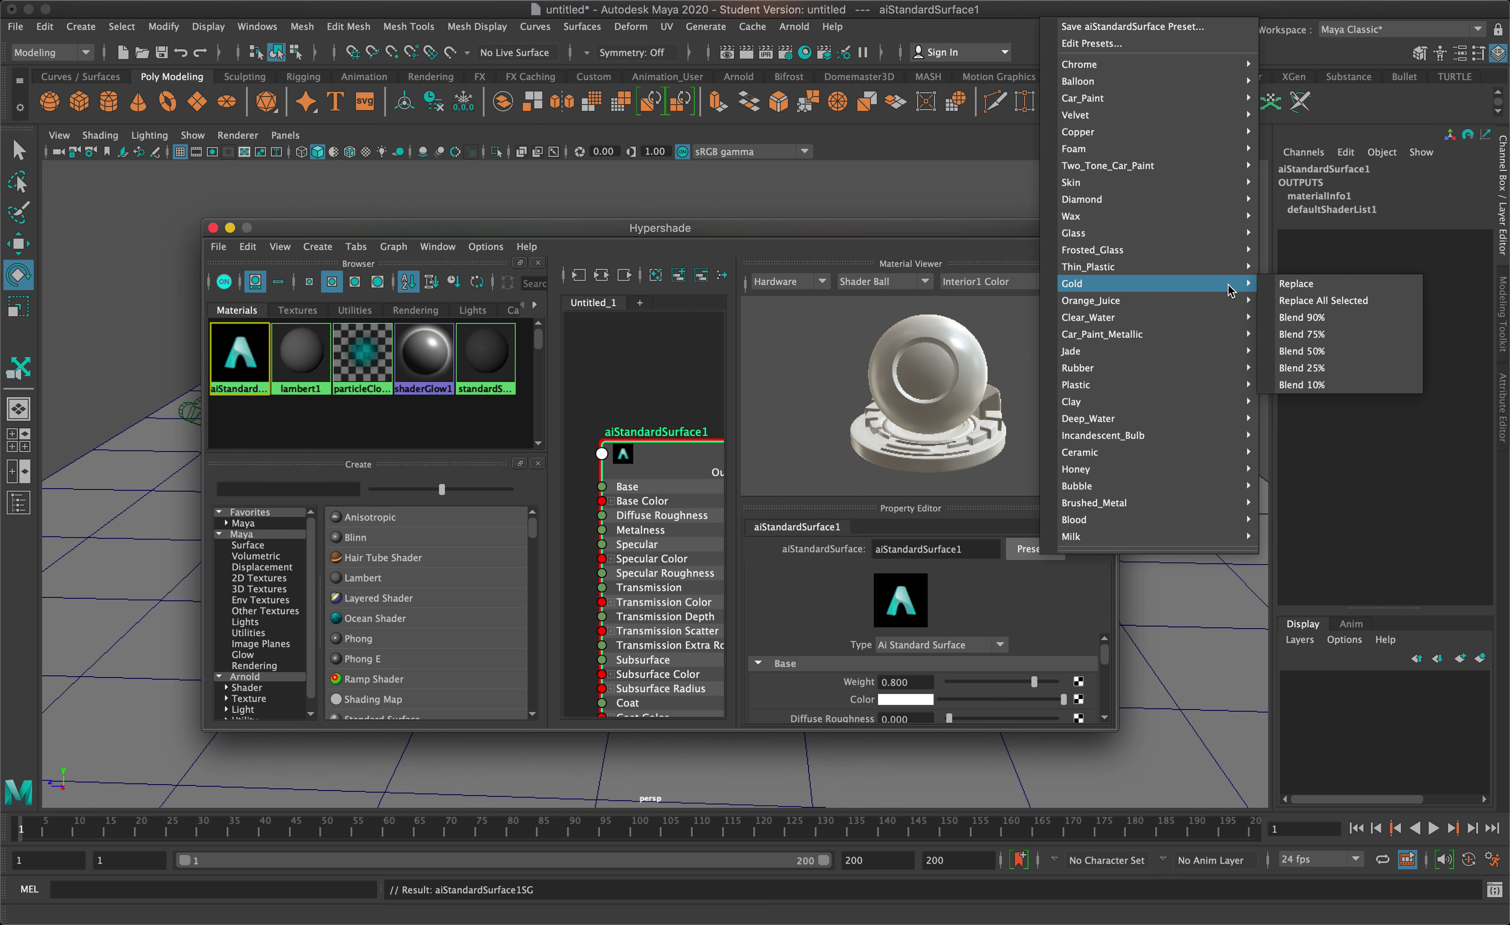
pyautogui.click(1282, 288)
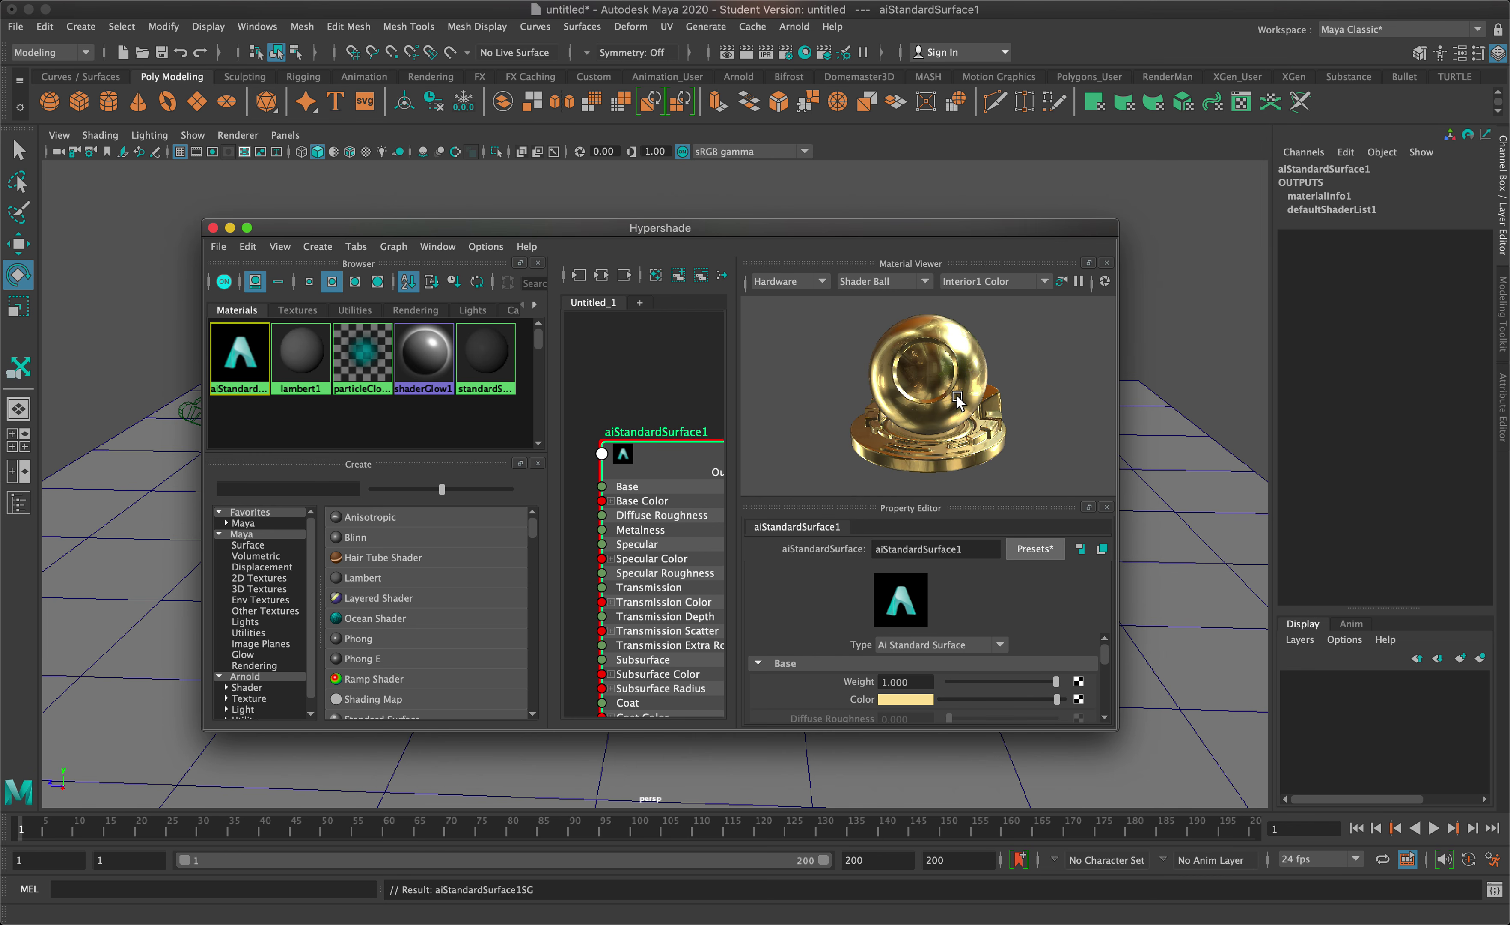
pyautogui.scroll(5, 930, 433)
pyautogui.scroll(-2, 930, 433)
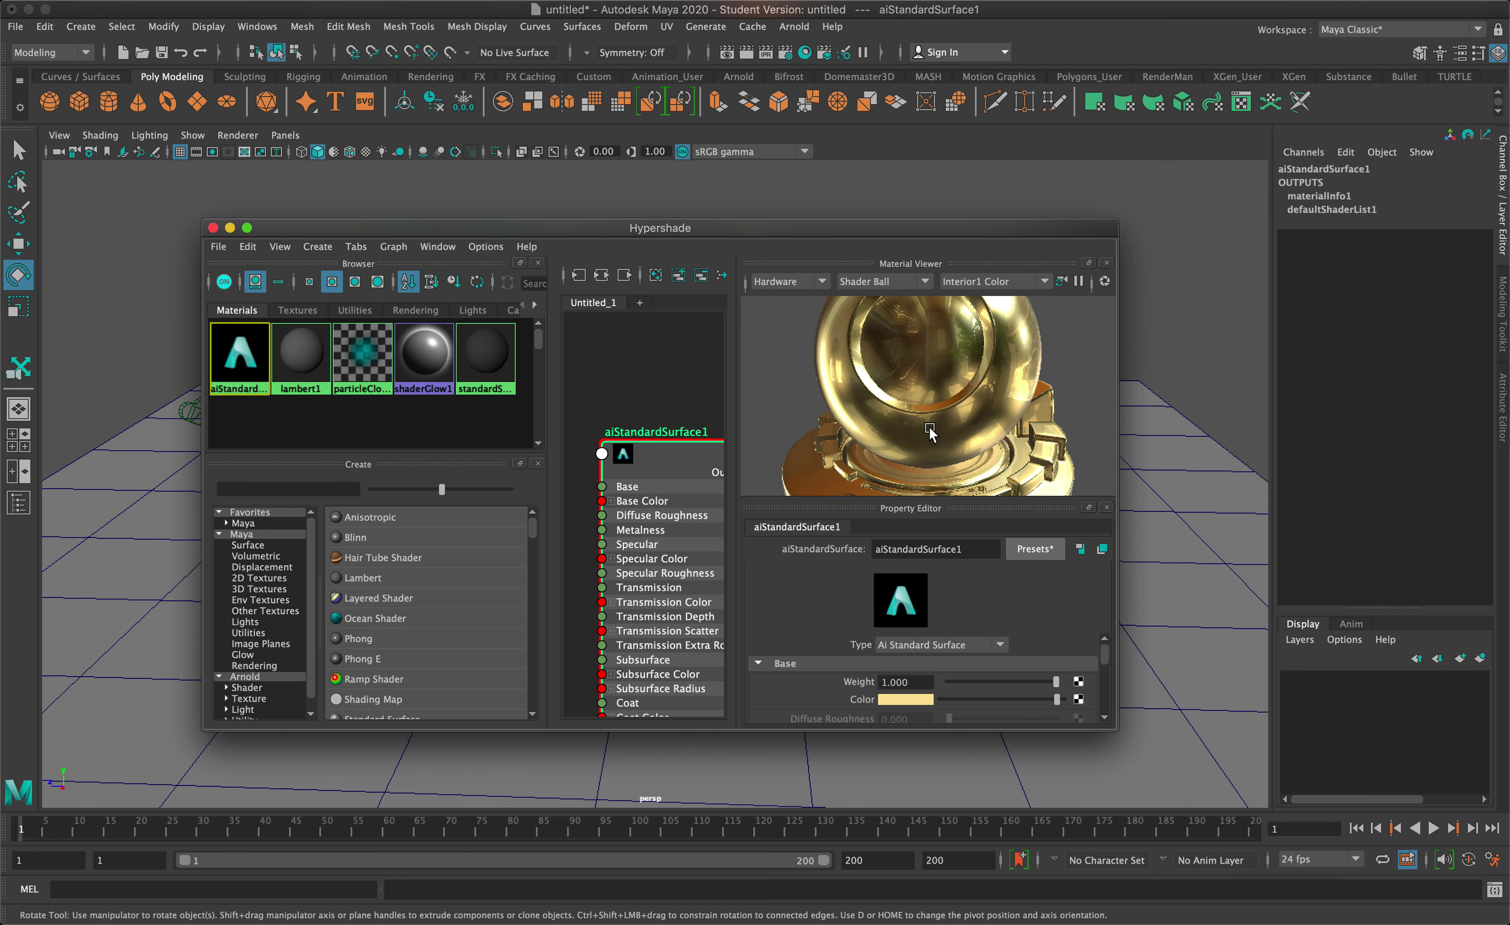
pyautogui.click(806, 403)
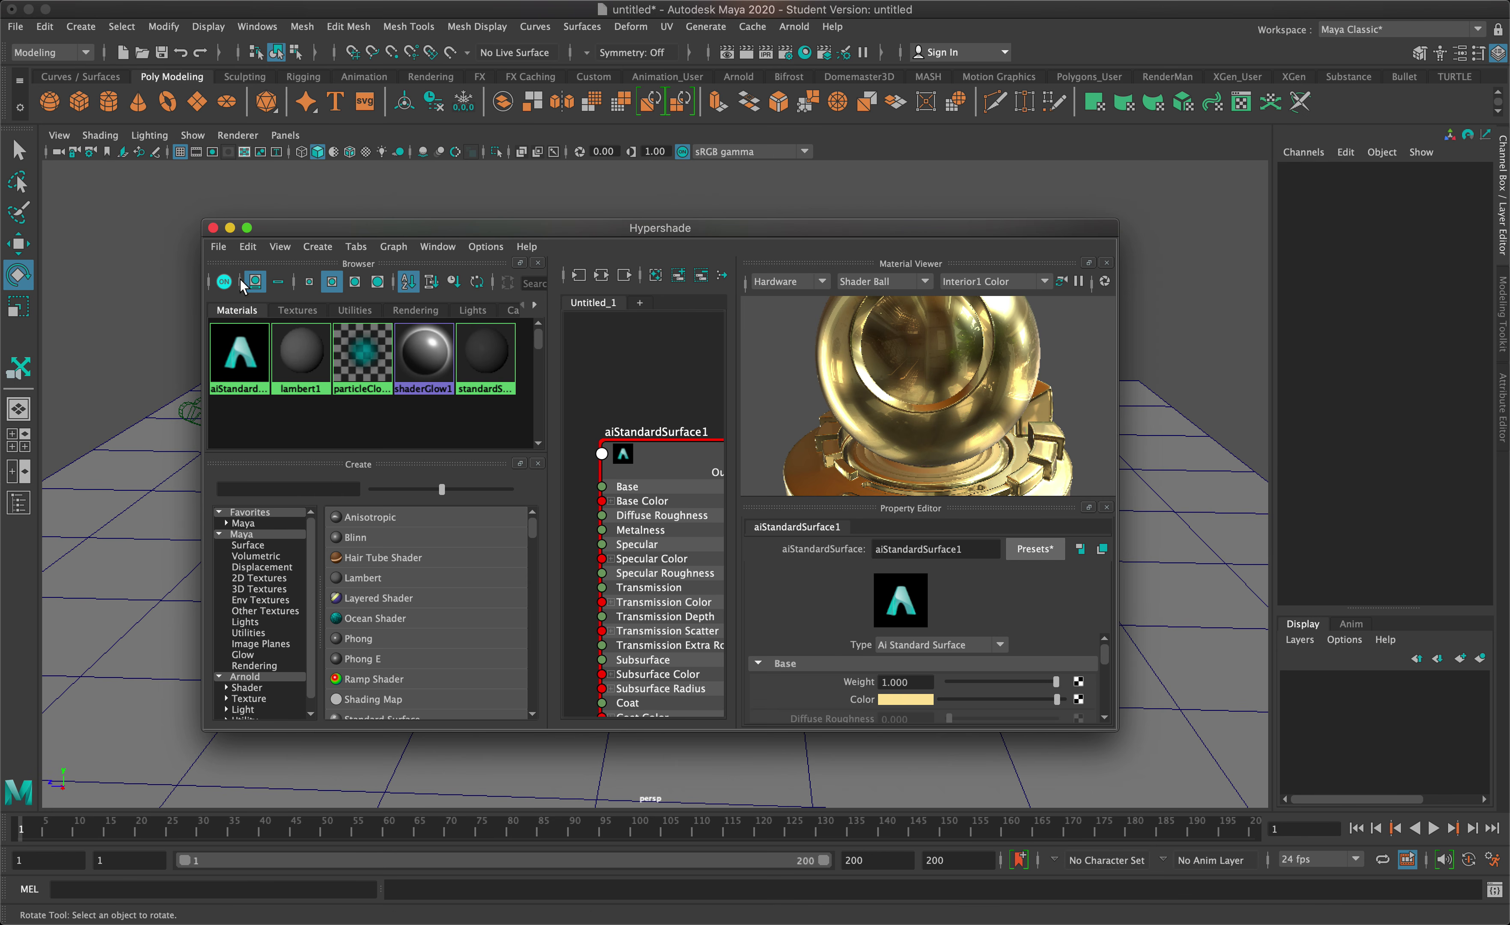
pyautogui.click(213, 229)
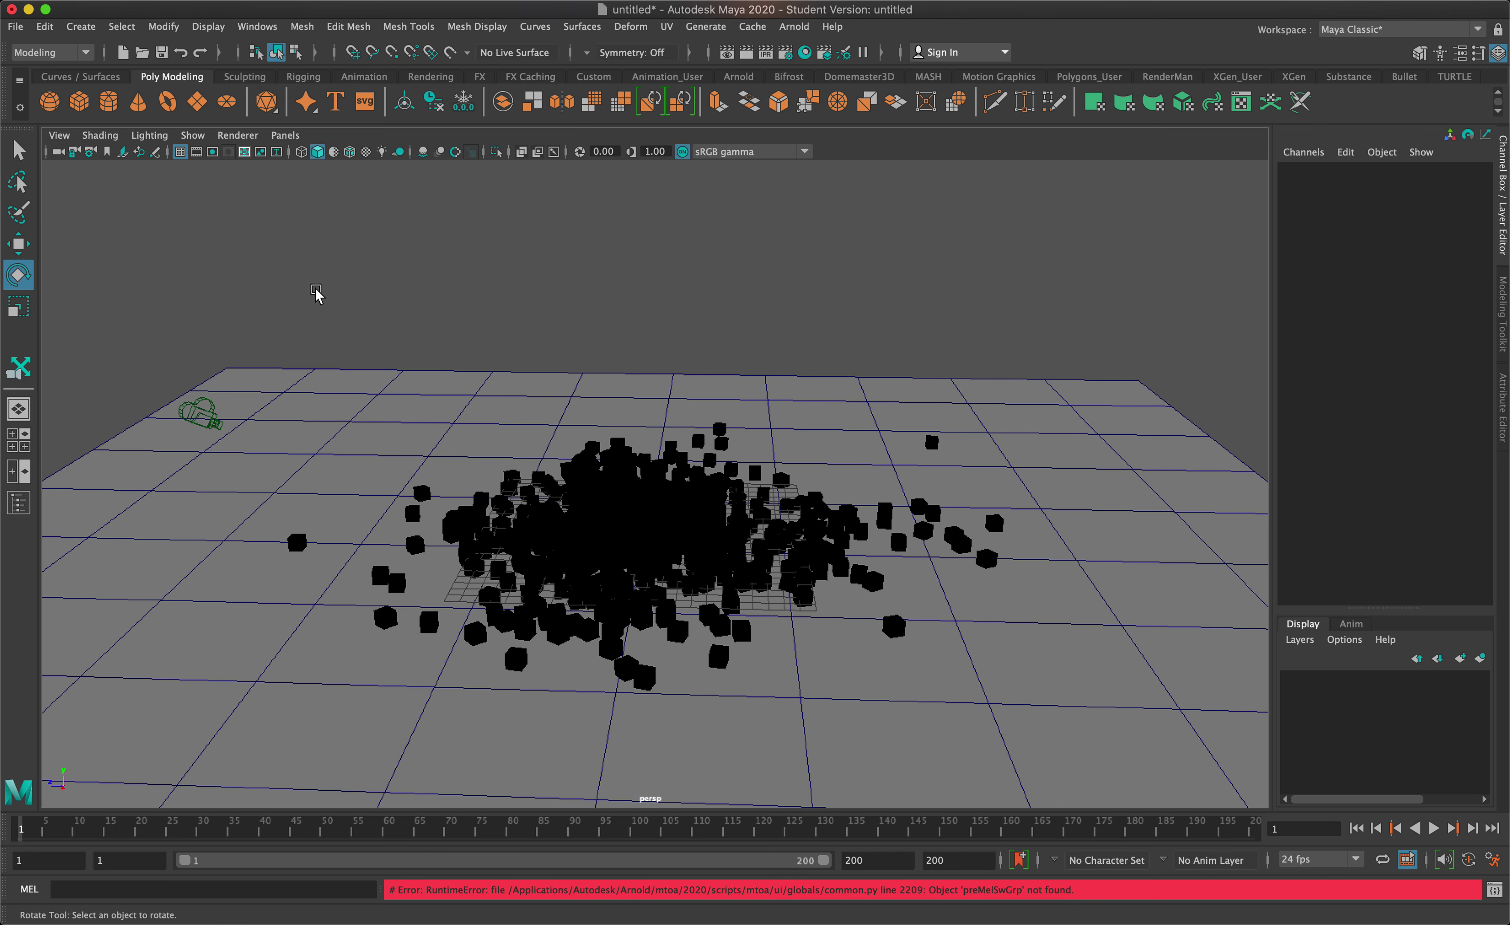
# Select the Cubes object, switch to the Select Tool, and render the current persp frame with Maya Software.
pyautogui.click(607, 591)
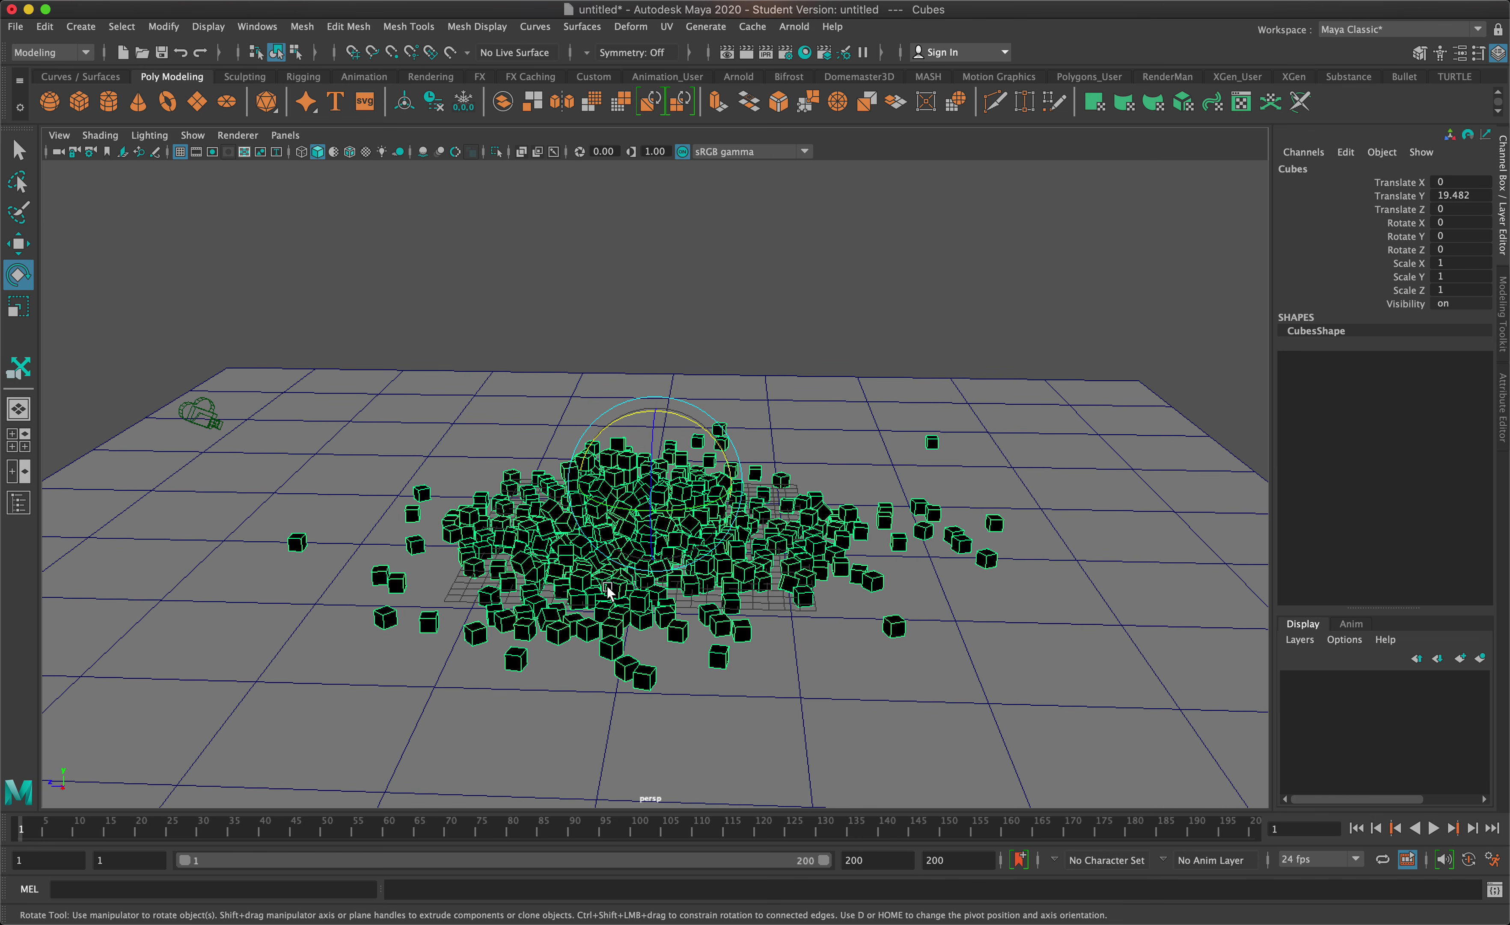
pyautogui.moveTo(607, 591)
pyautogui.keyDown('alt'); pyautogui.mouseDown()
pyautogui.moveTo(610, 614)
pyautogui.moveTo(608, 590)
pyautogui.mouseUp(); pyautogui.keyUp('alt')
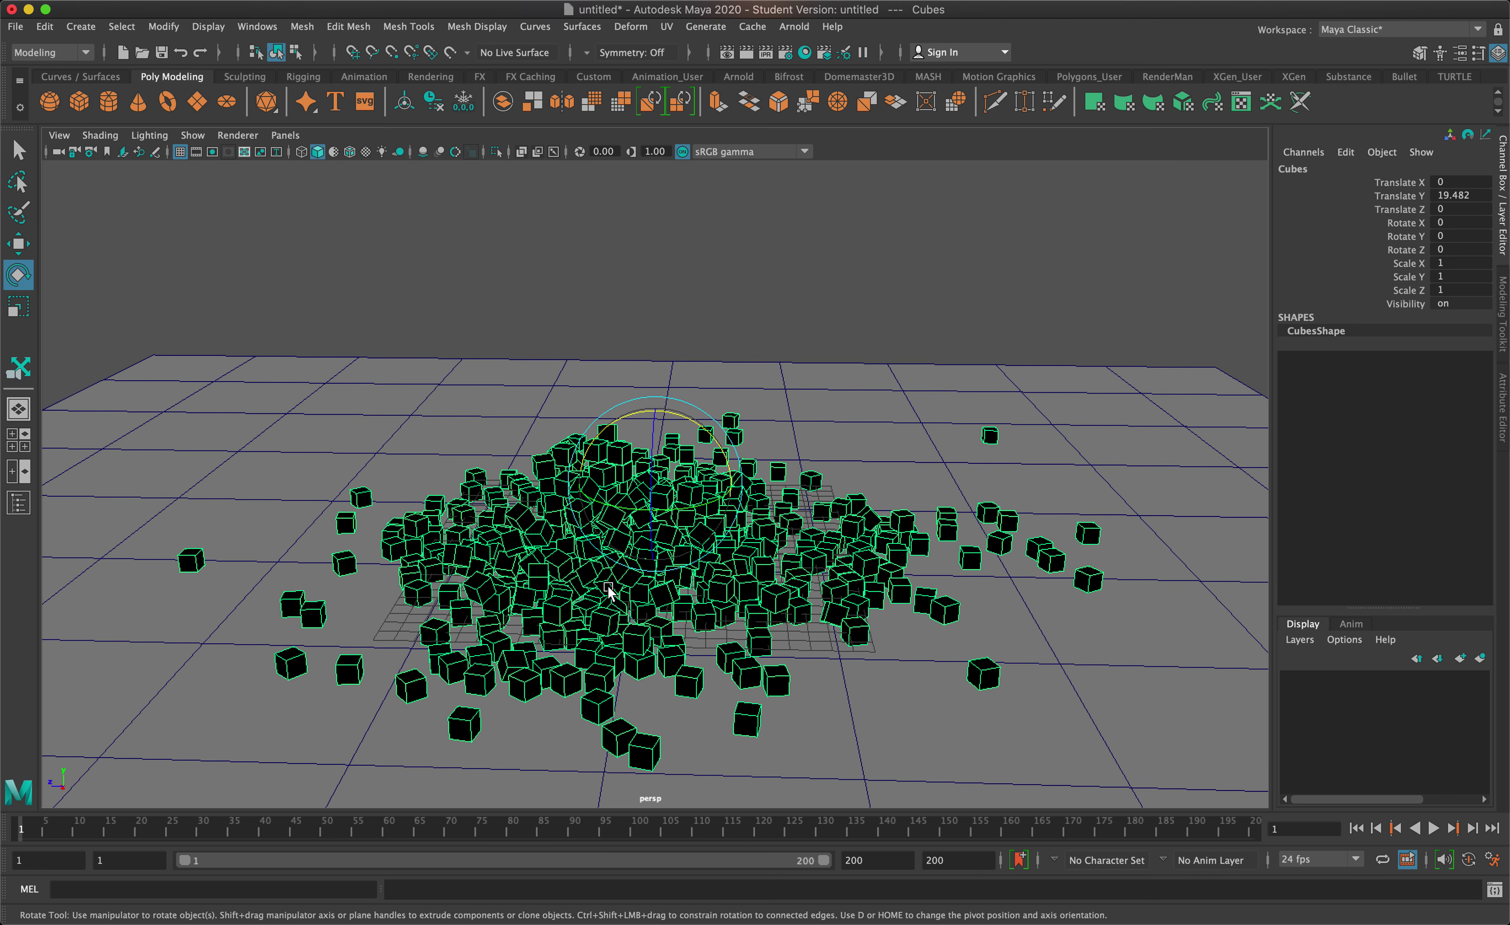
pyautogui.press('q')
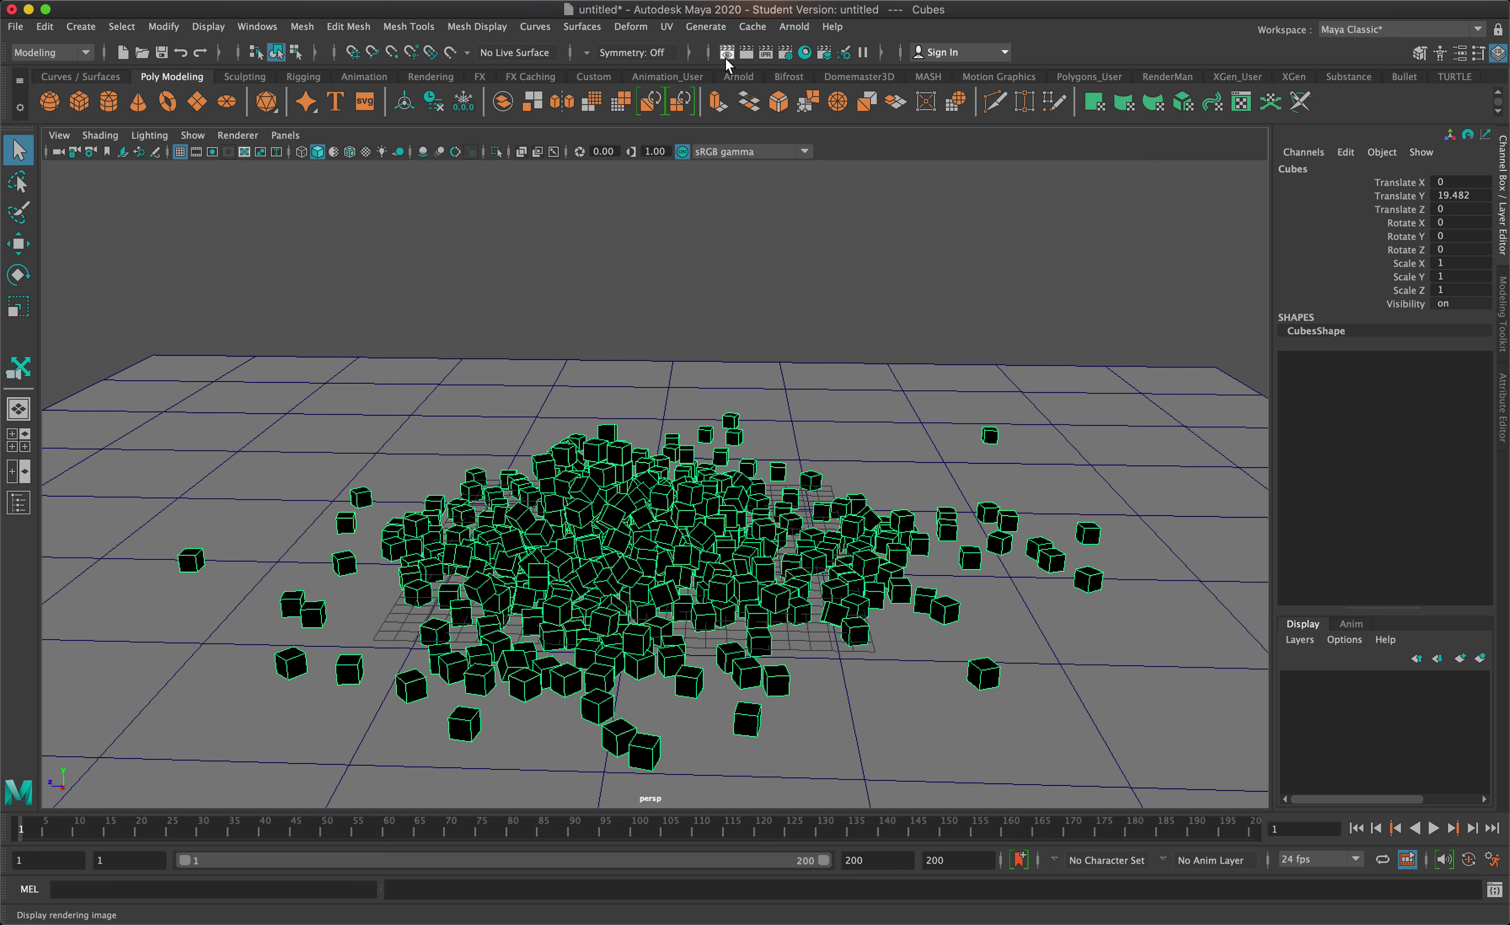
pyautogui.click(746, 53)
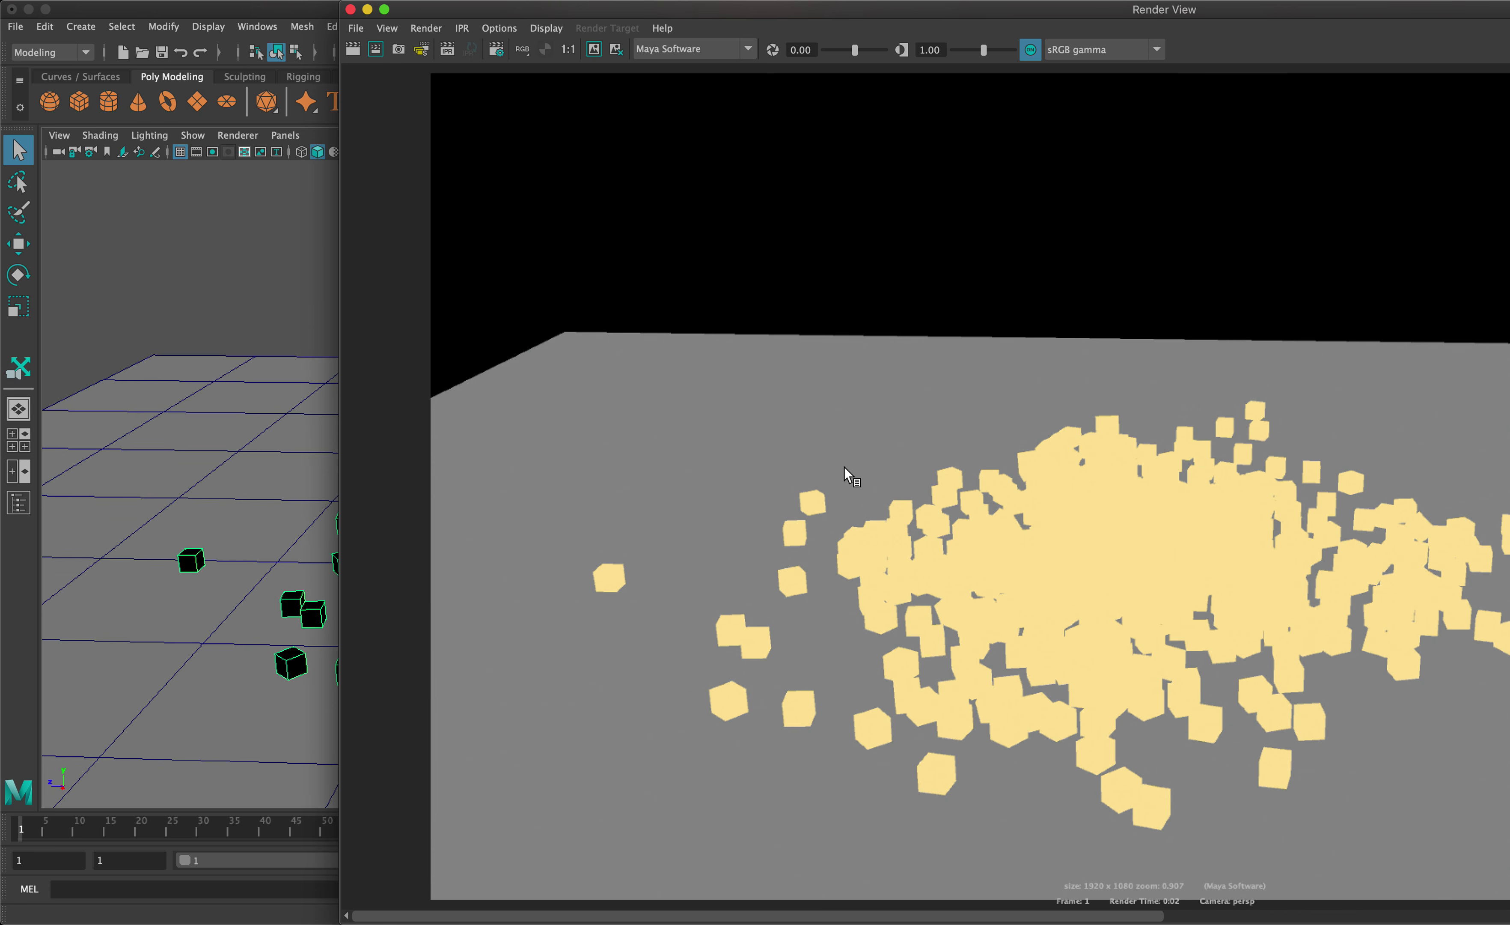
# Switch the renderer to Arnold Renderer, re-render the frame, and close the Render View.
pyautogui.click(737, 49)
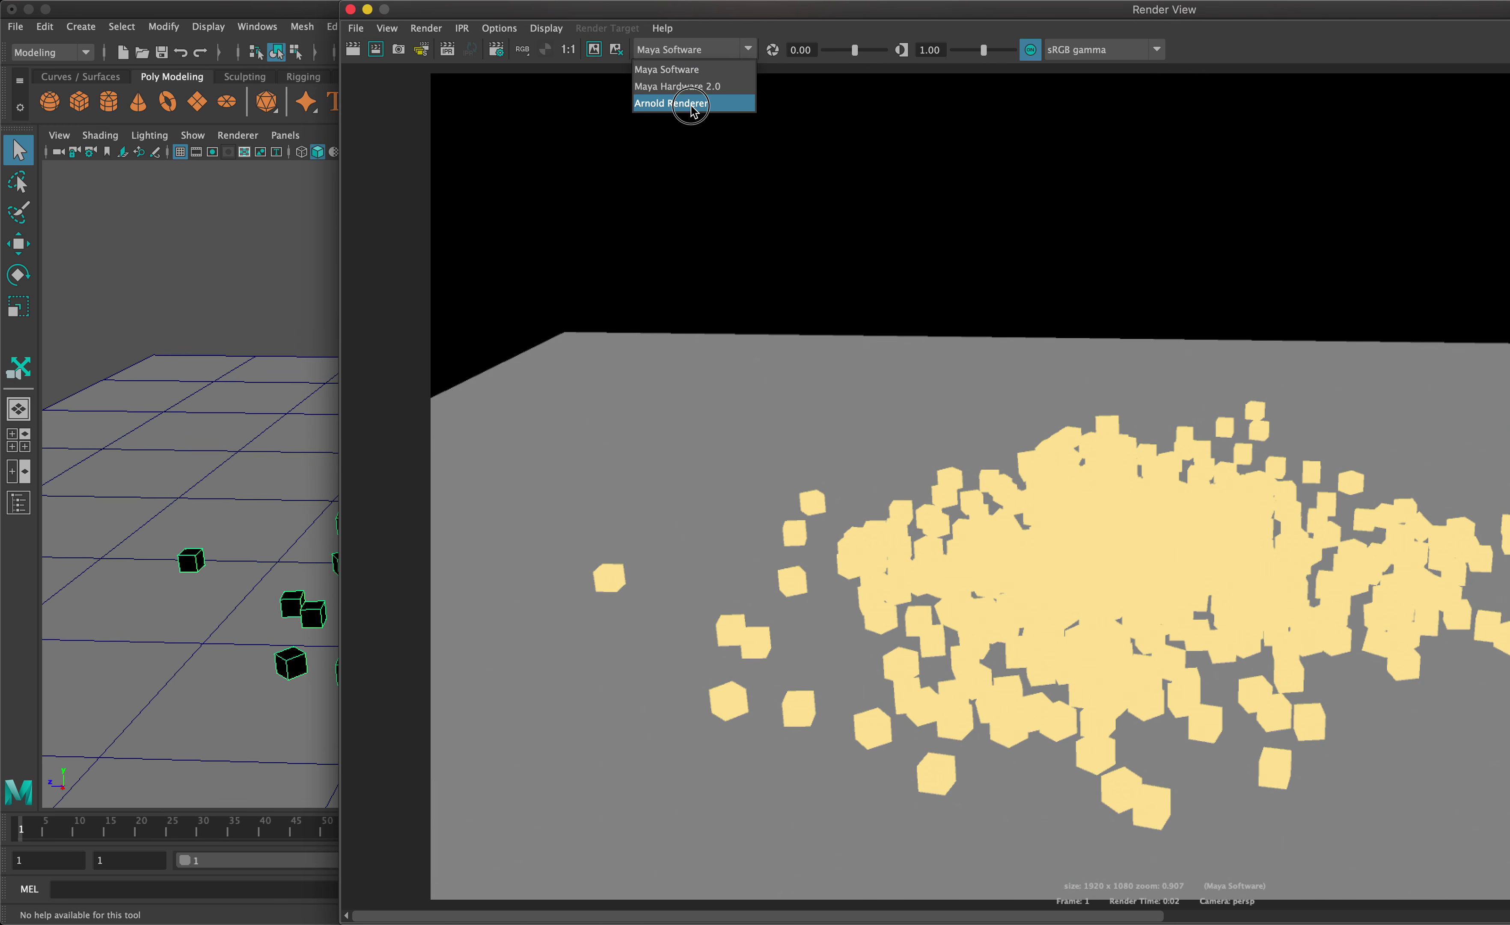
pyautogui.click(690, 103)
pyautogui.click(354, 49)
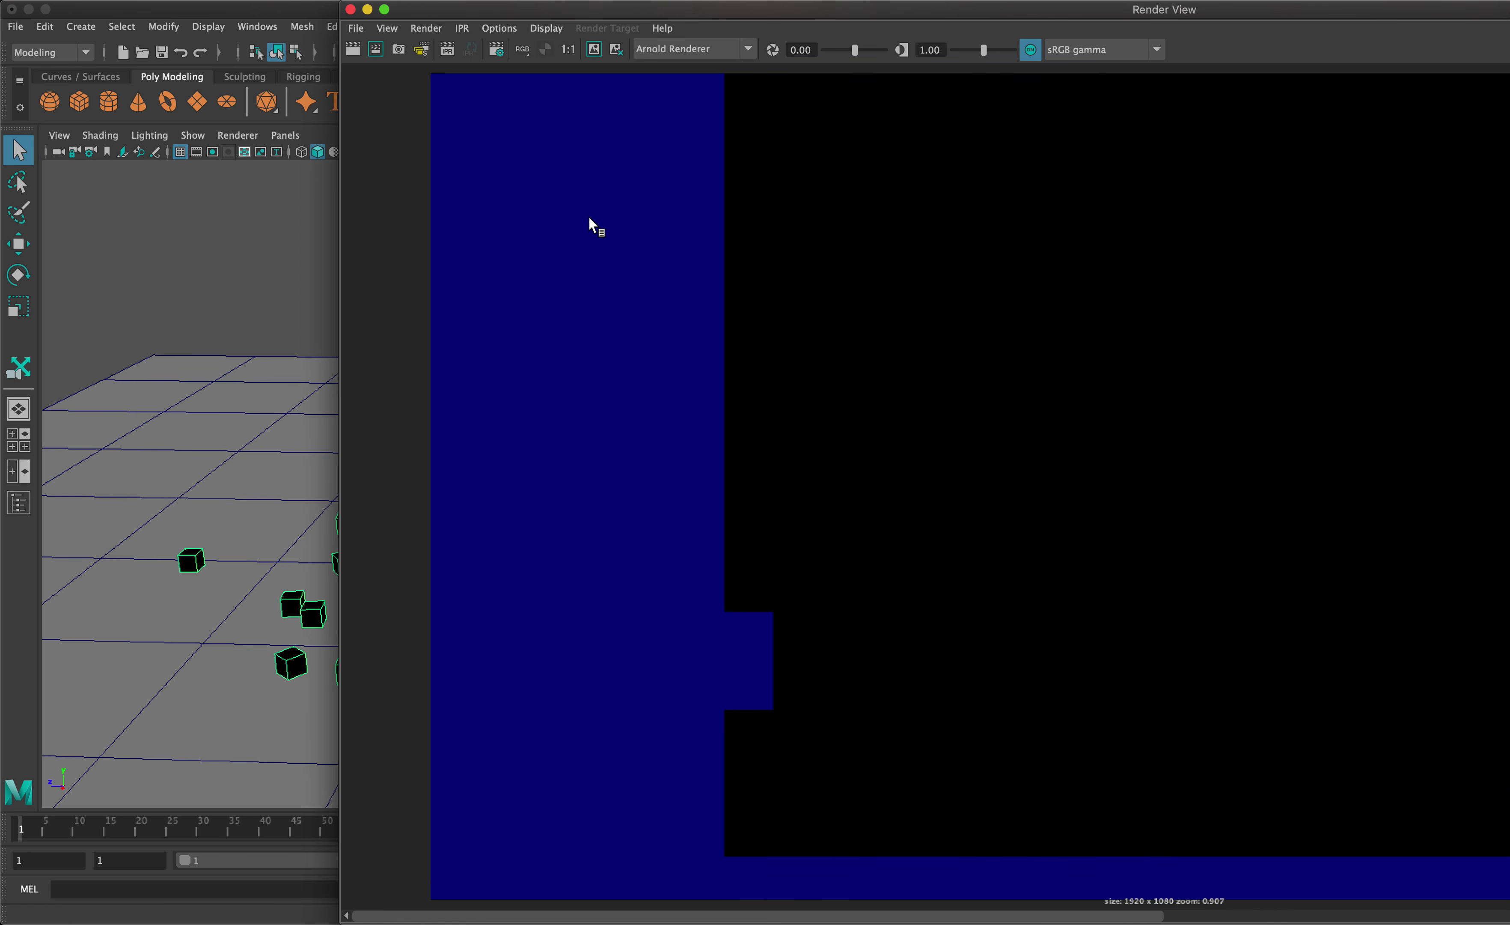
pyautogui.click(350, 10)
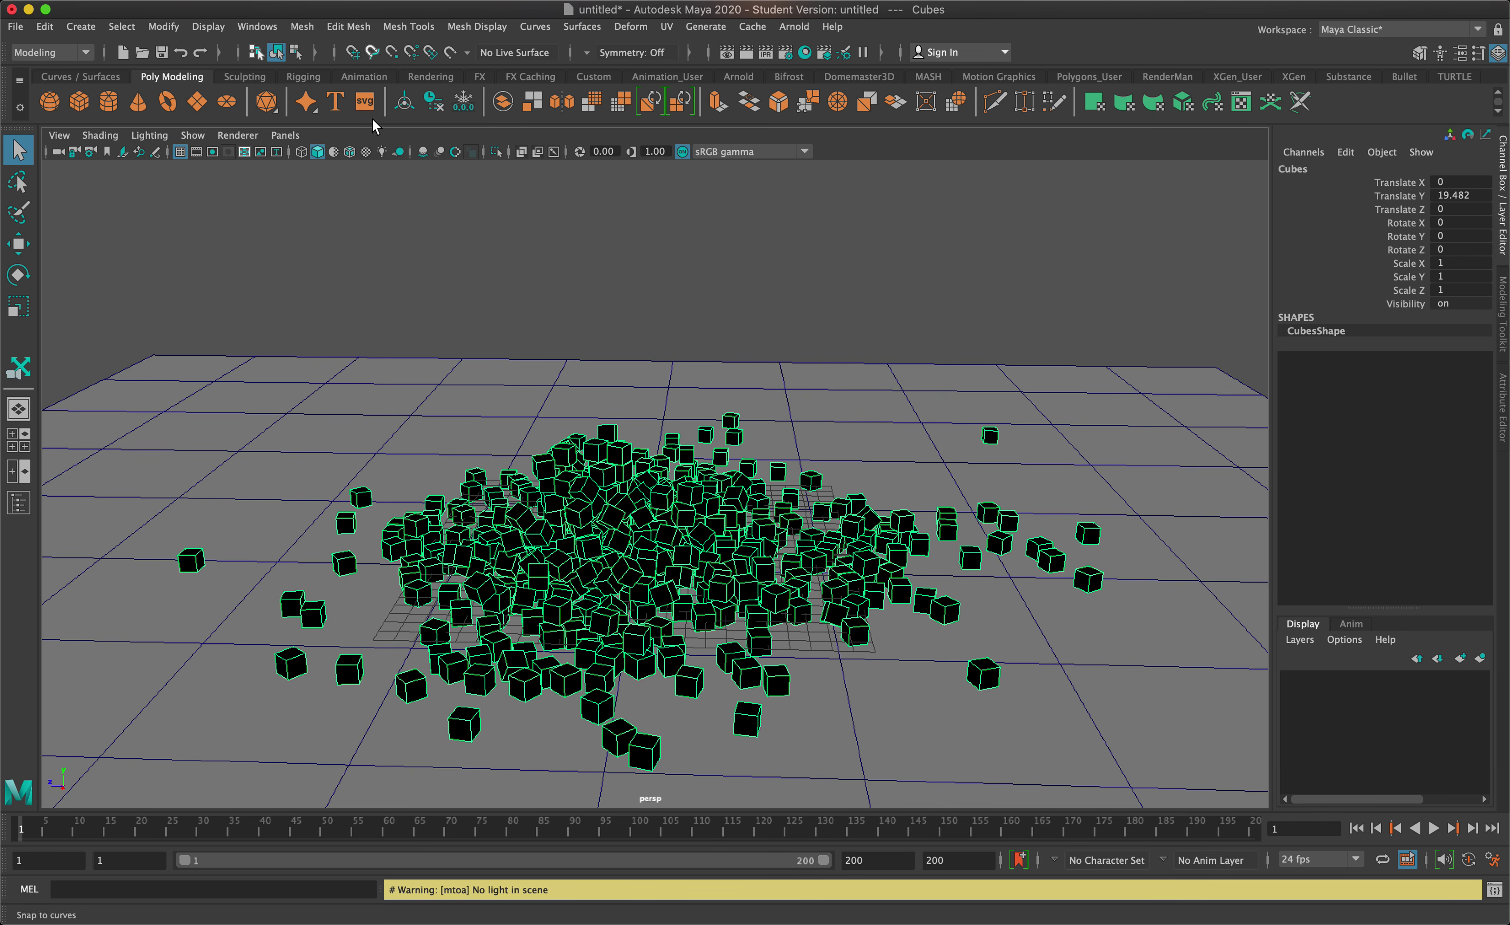
# Reopen the Render View, shrink its window and move it over the middle of the viewport, and close it.
pyautogui.click(727, 53)
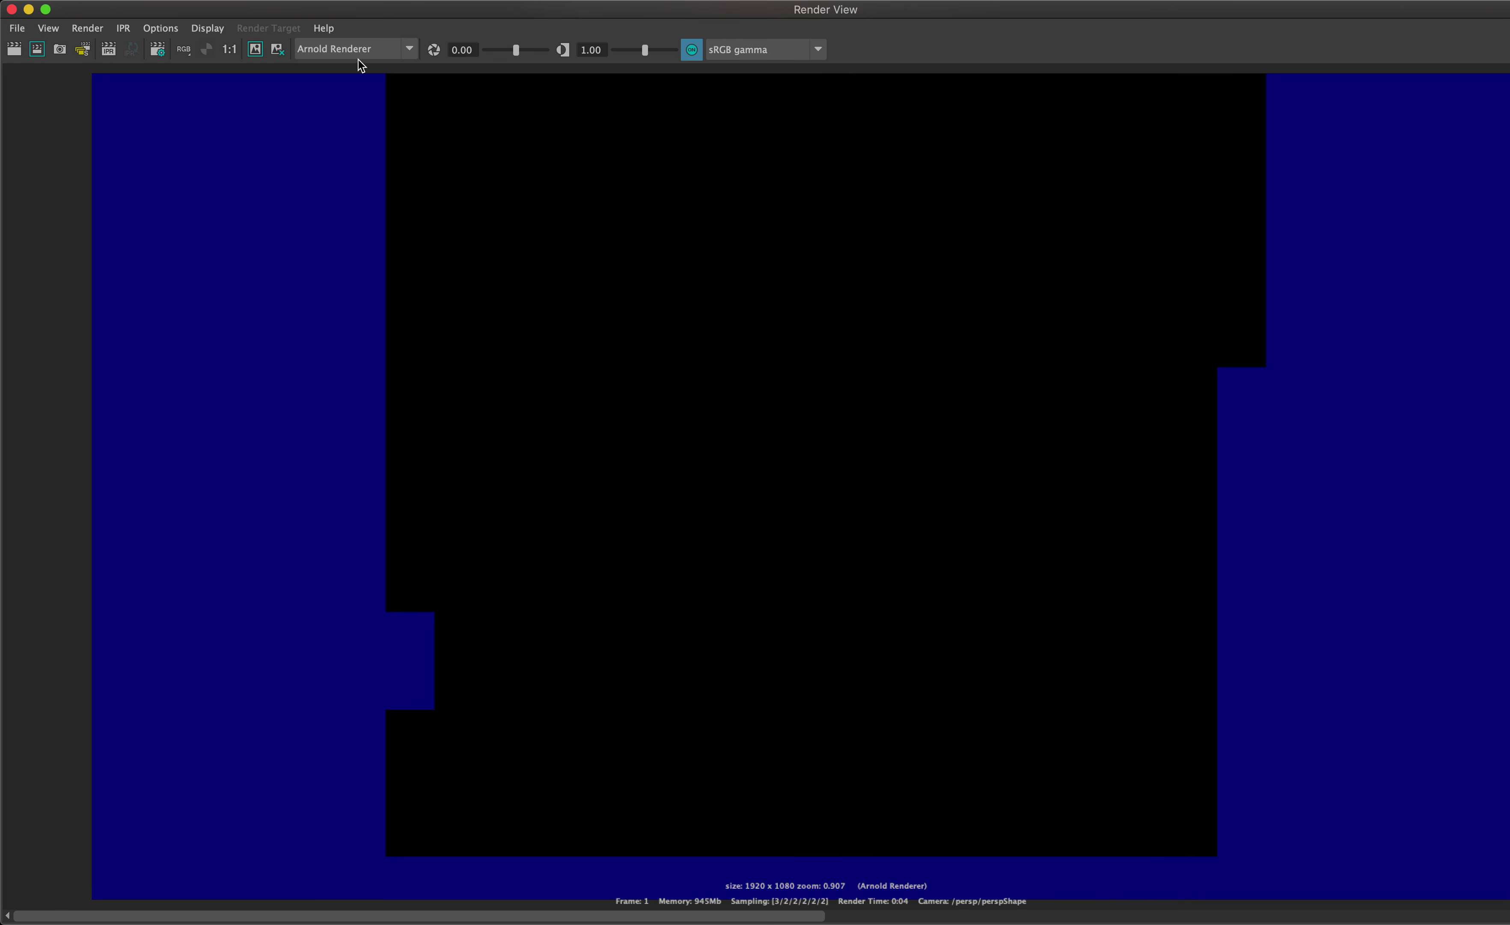
pyautogui.moveTo(526, 255); pyautogui.dragTo(732, 331)
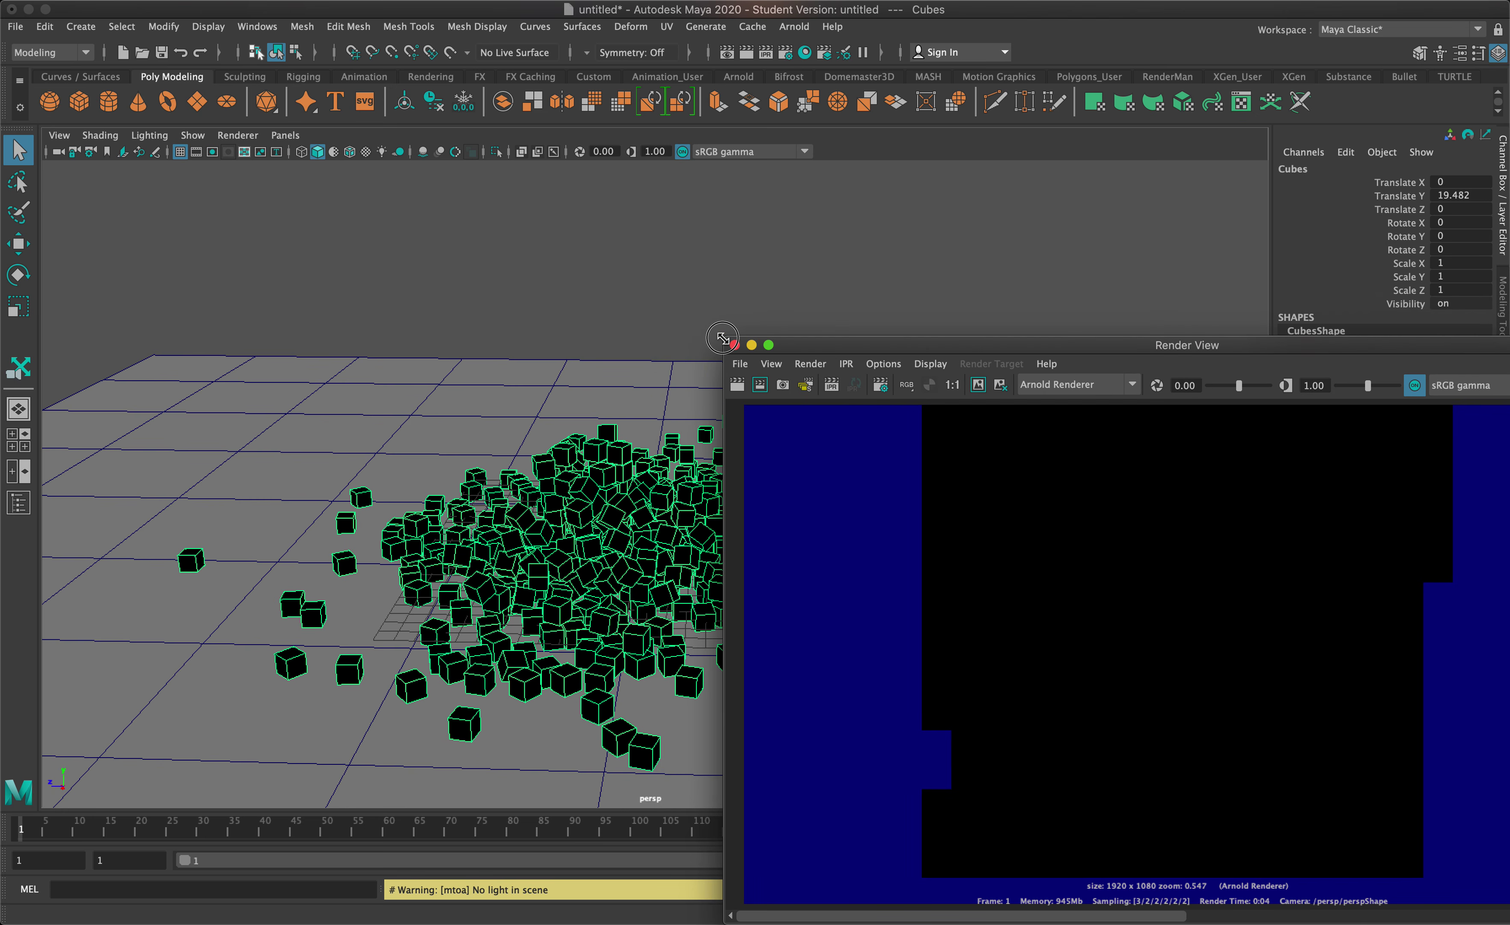
pyautogui.moveTo(908, 353); pyautogui.dragTo(372, 208)
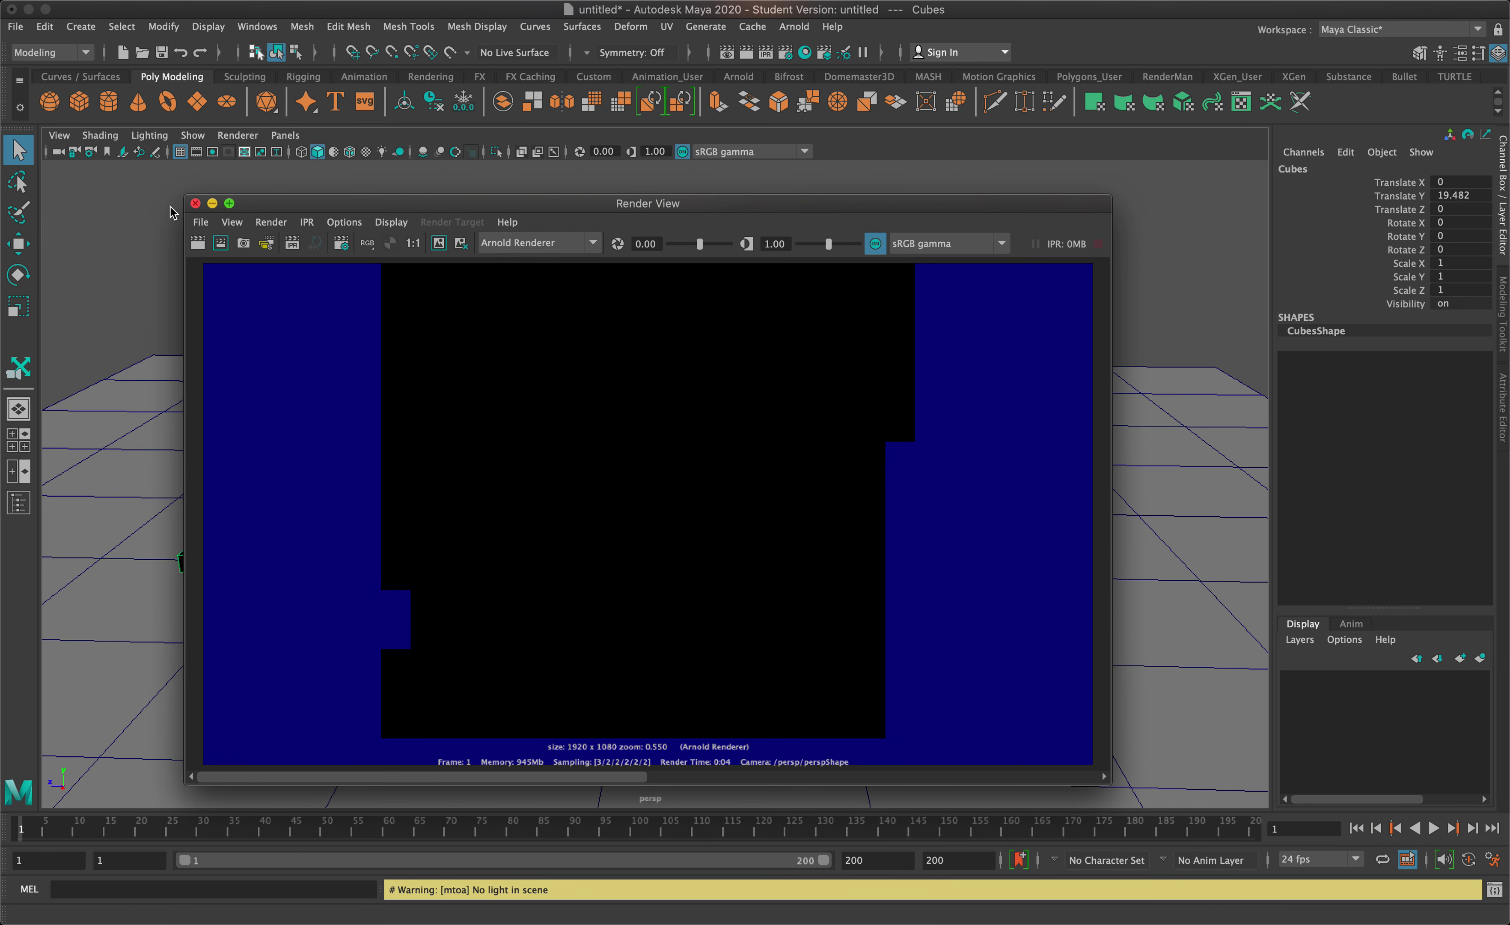
pyautogui.click(191, 206)
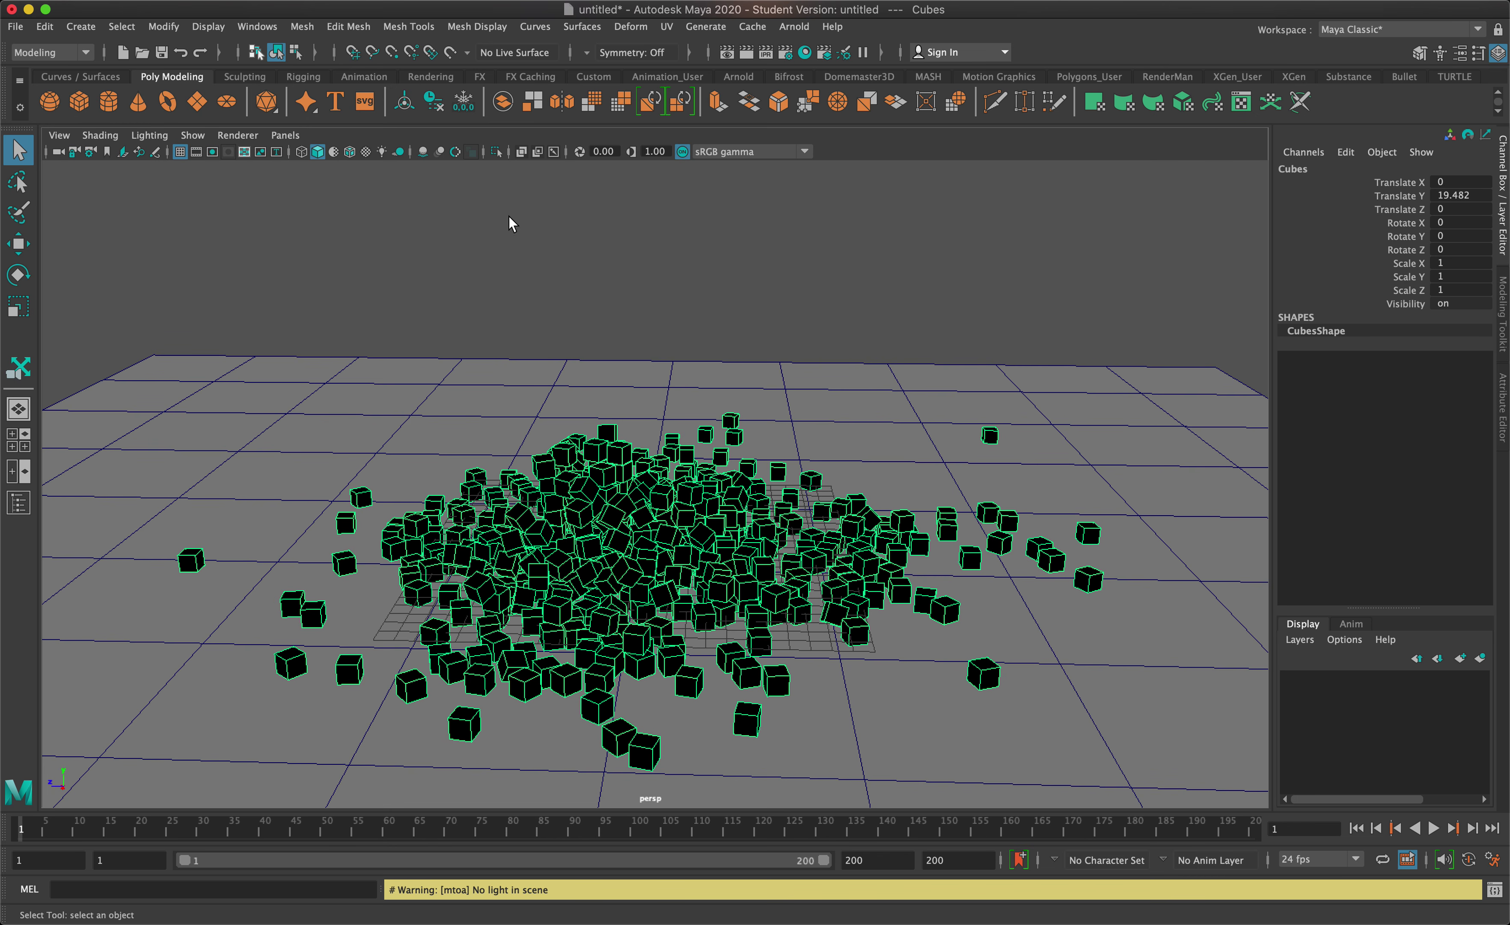
# Deselect the Cubes object and add an Arnold Skydome Light to the scene.
pyautogui.click(590, 287)
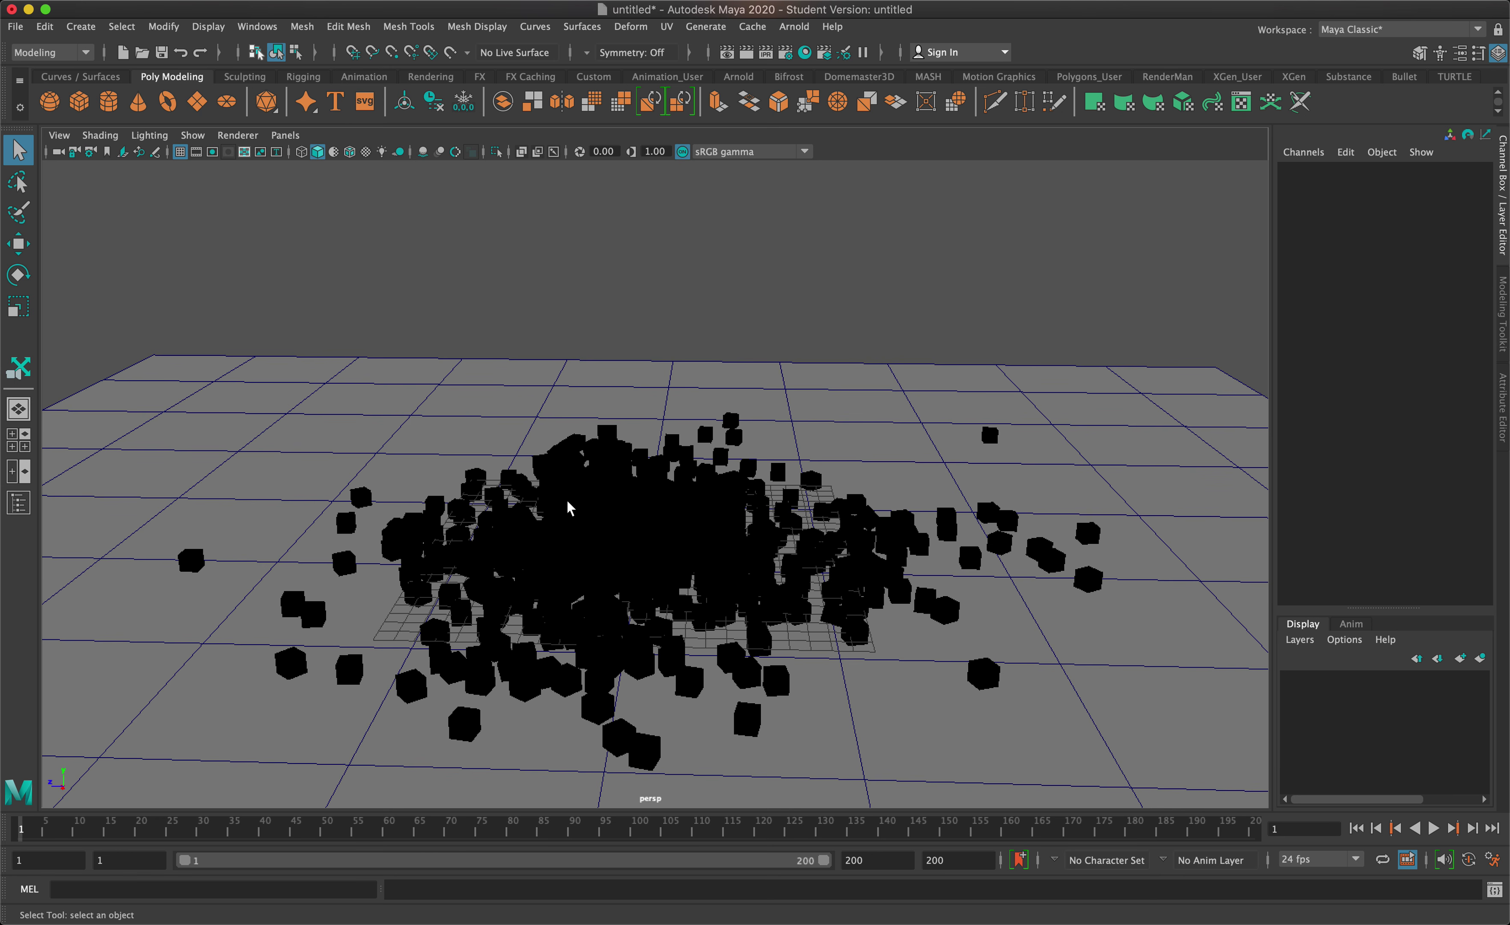
pyautogui.click(799, 34)
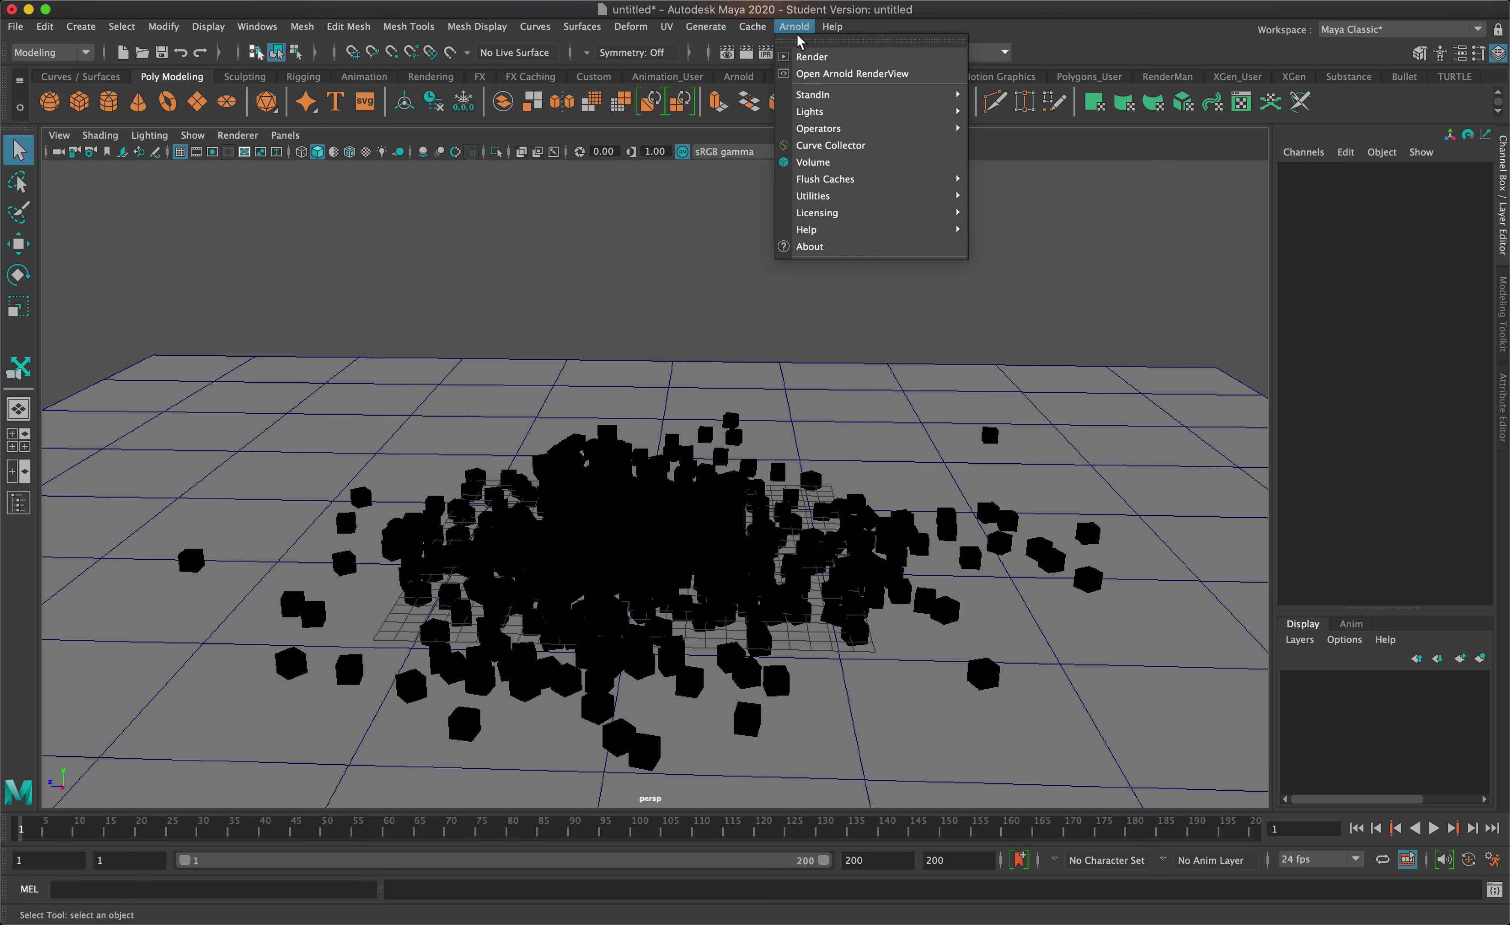
pyautogui.moveTo(849, 112)
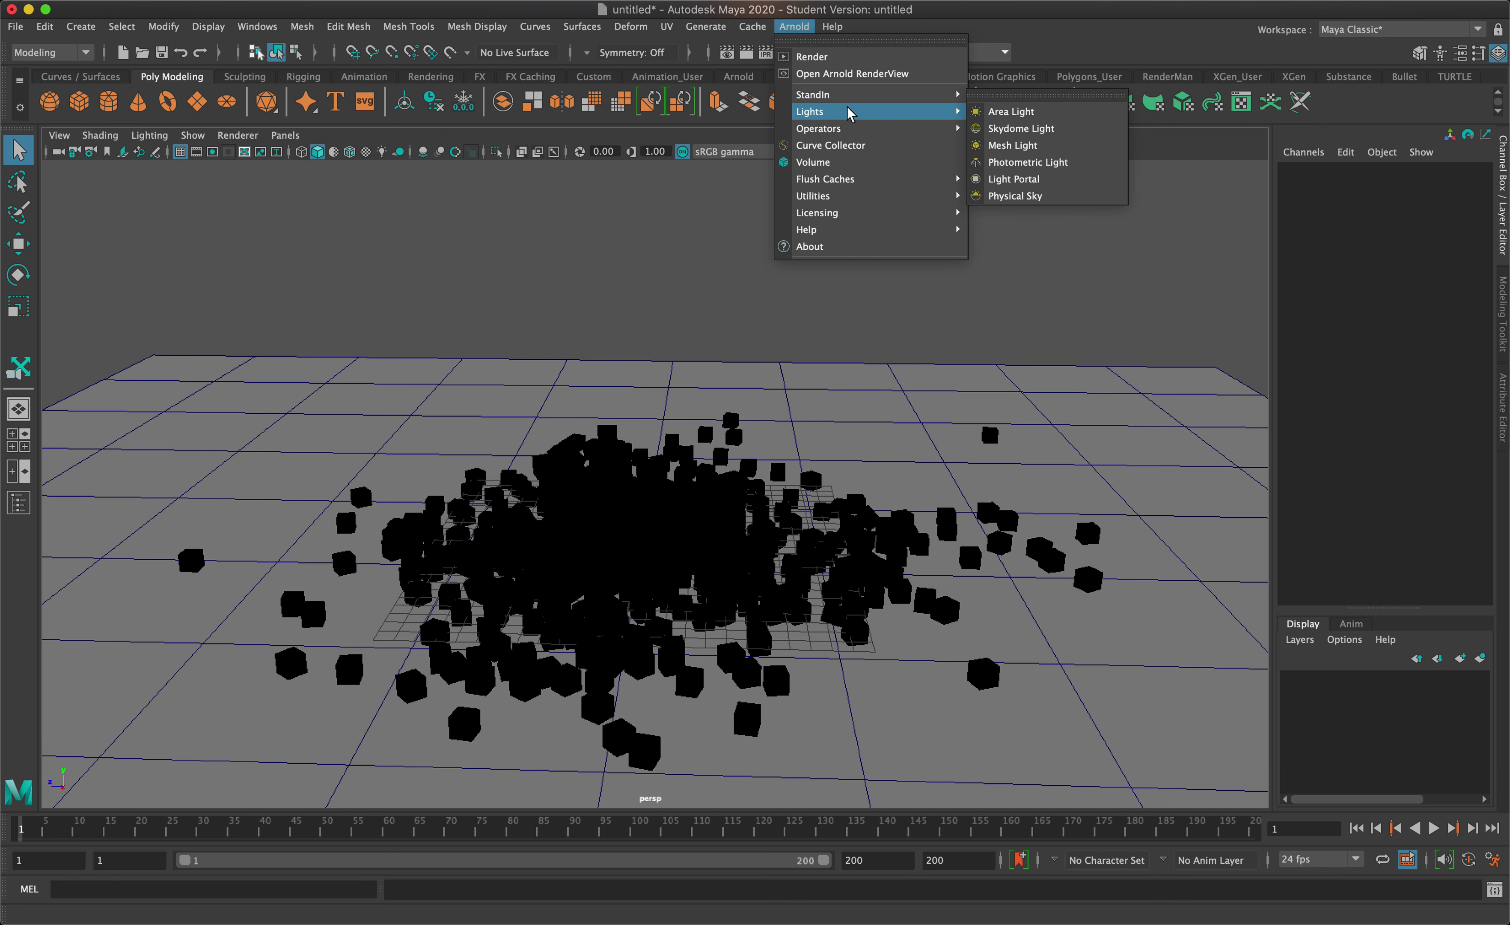
pyautogui.click(1005, 130)
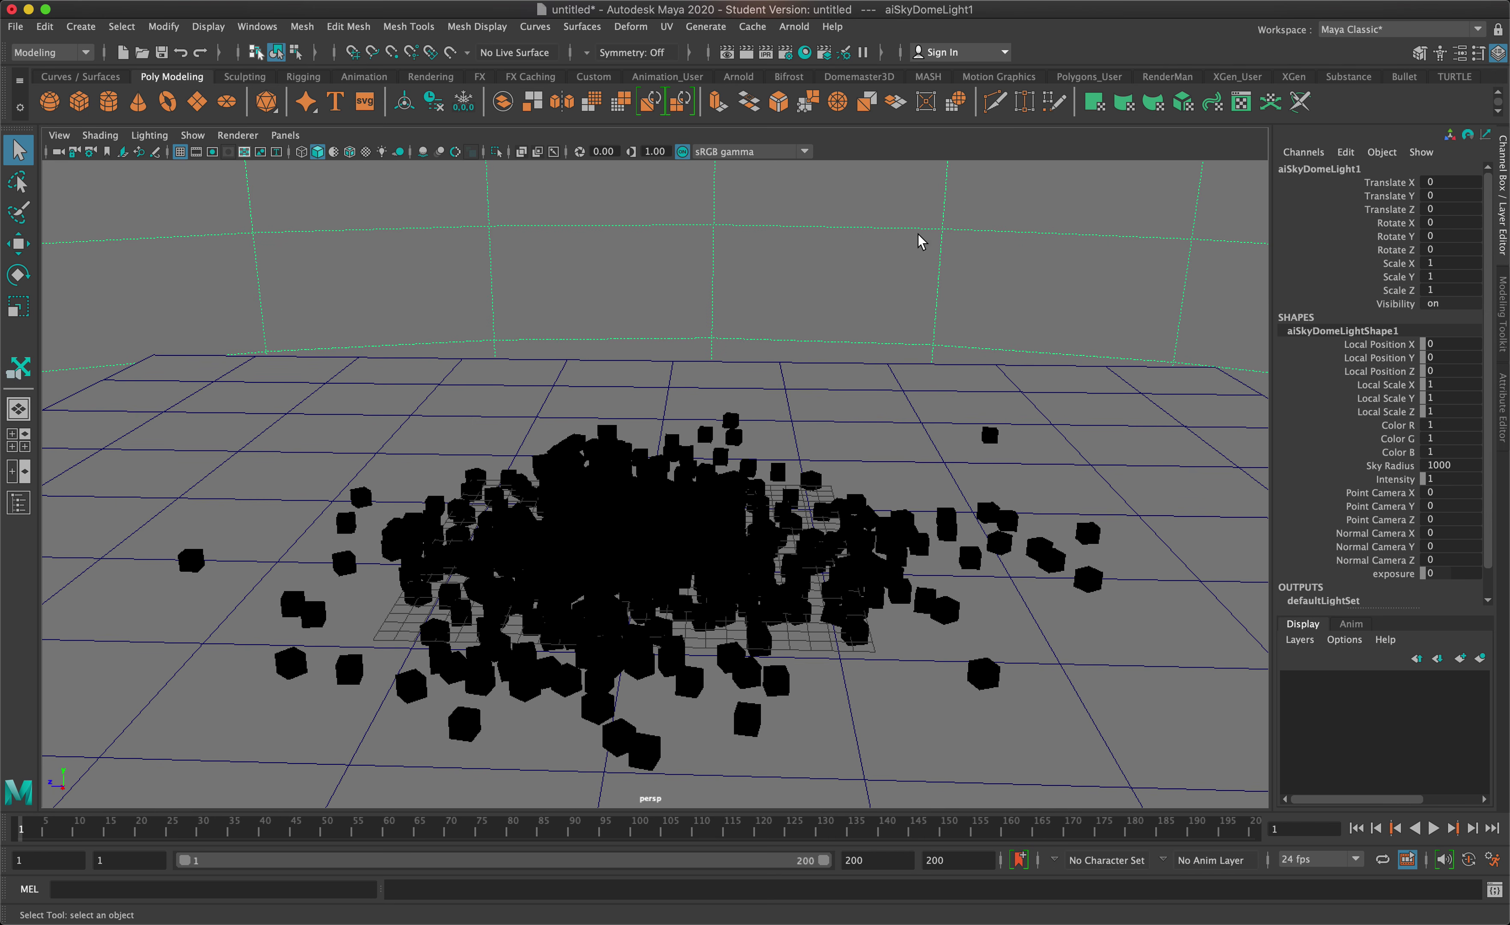
# Render the skydome-lit scene with Arnold Renderer, examine the gold cubes up close, and close the Render View.
pyautogui.click(750, 55)
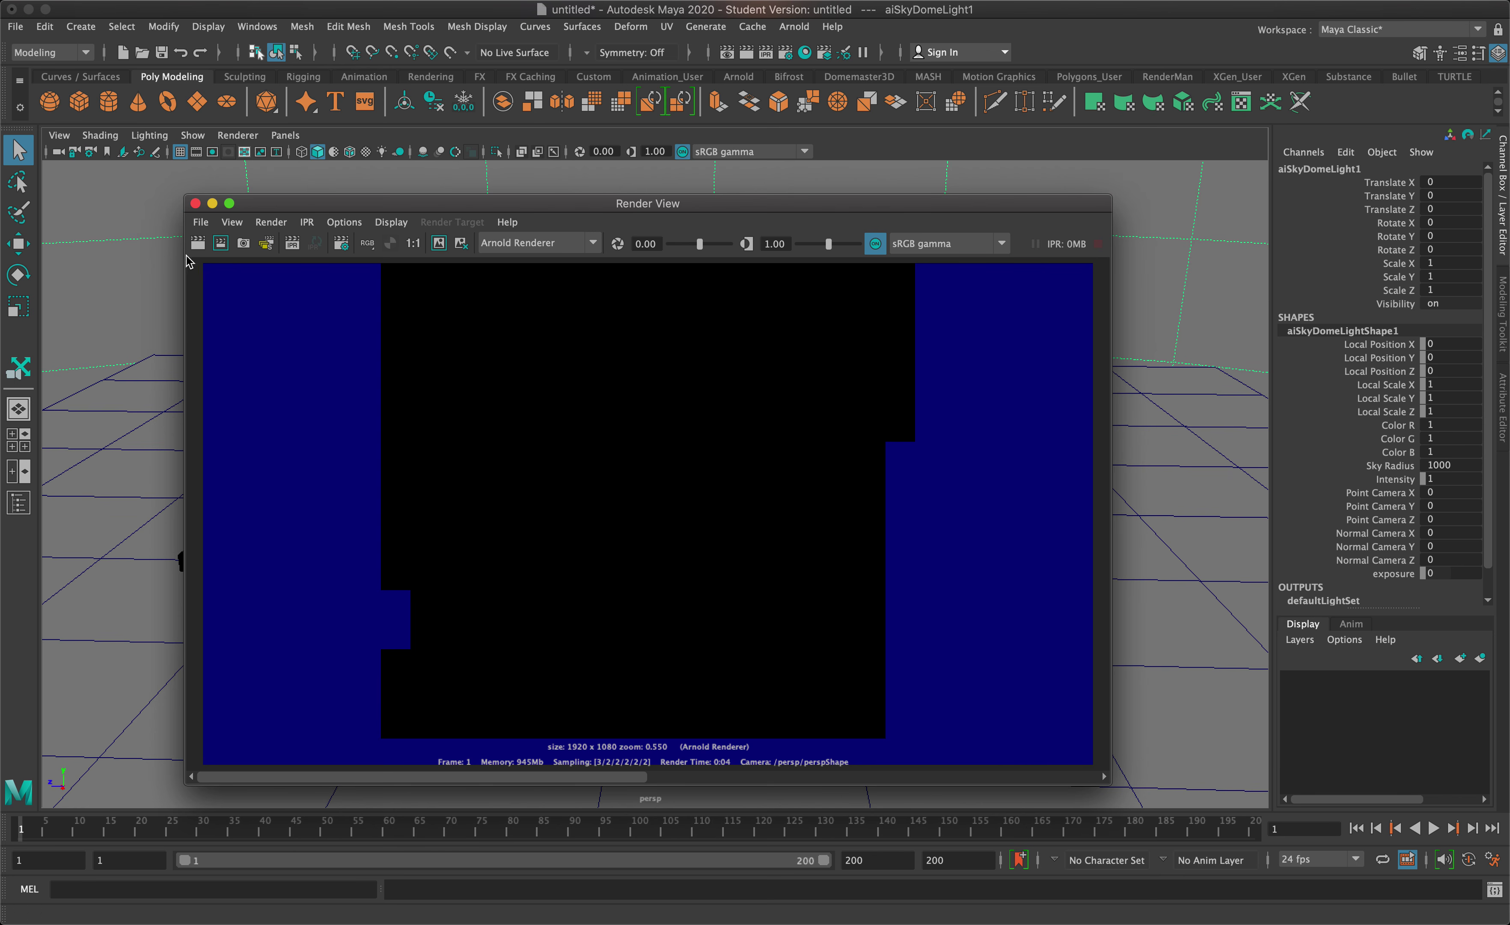
pyautogui.click(203, 247)
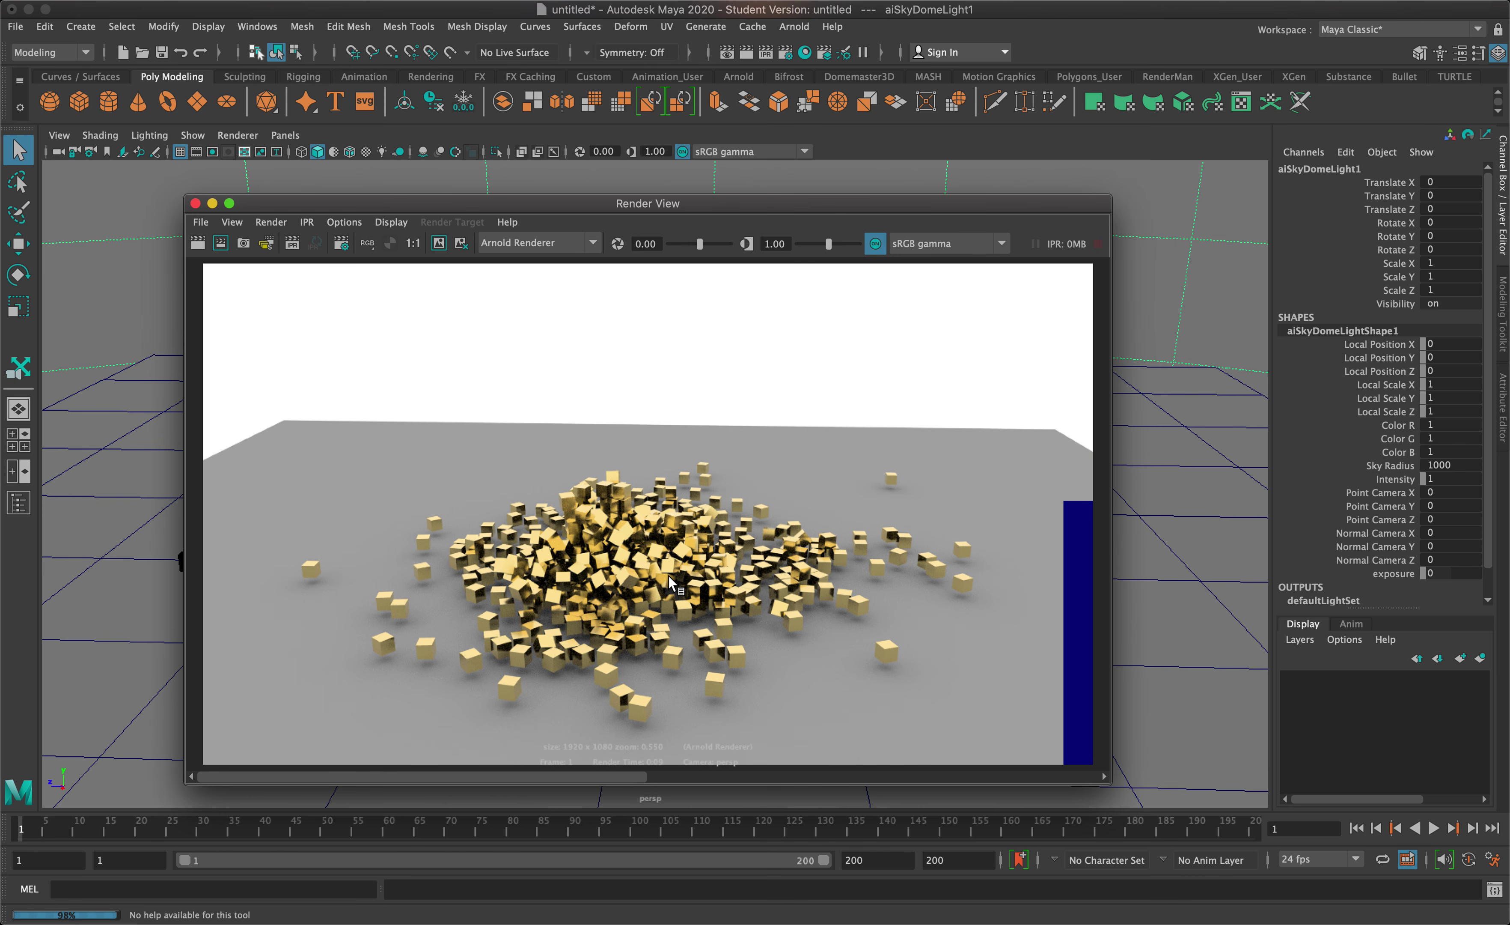
pyautogui.scroll(10, 673, 583)
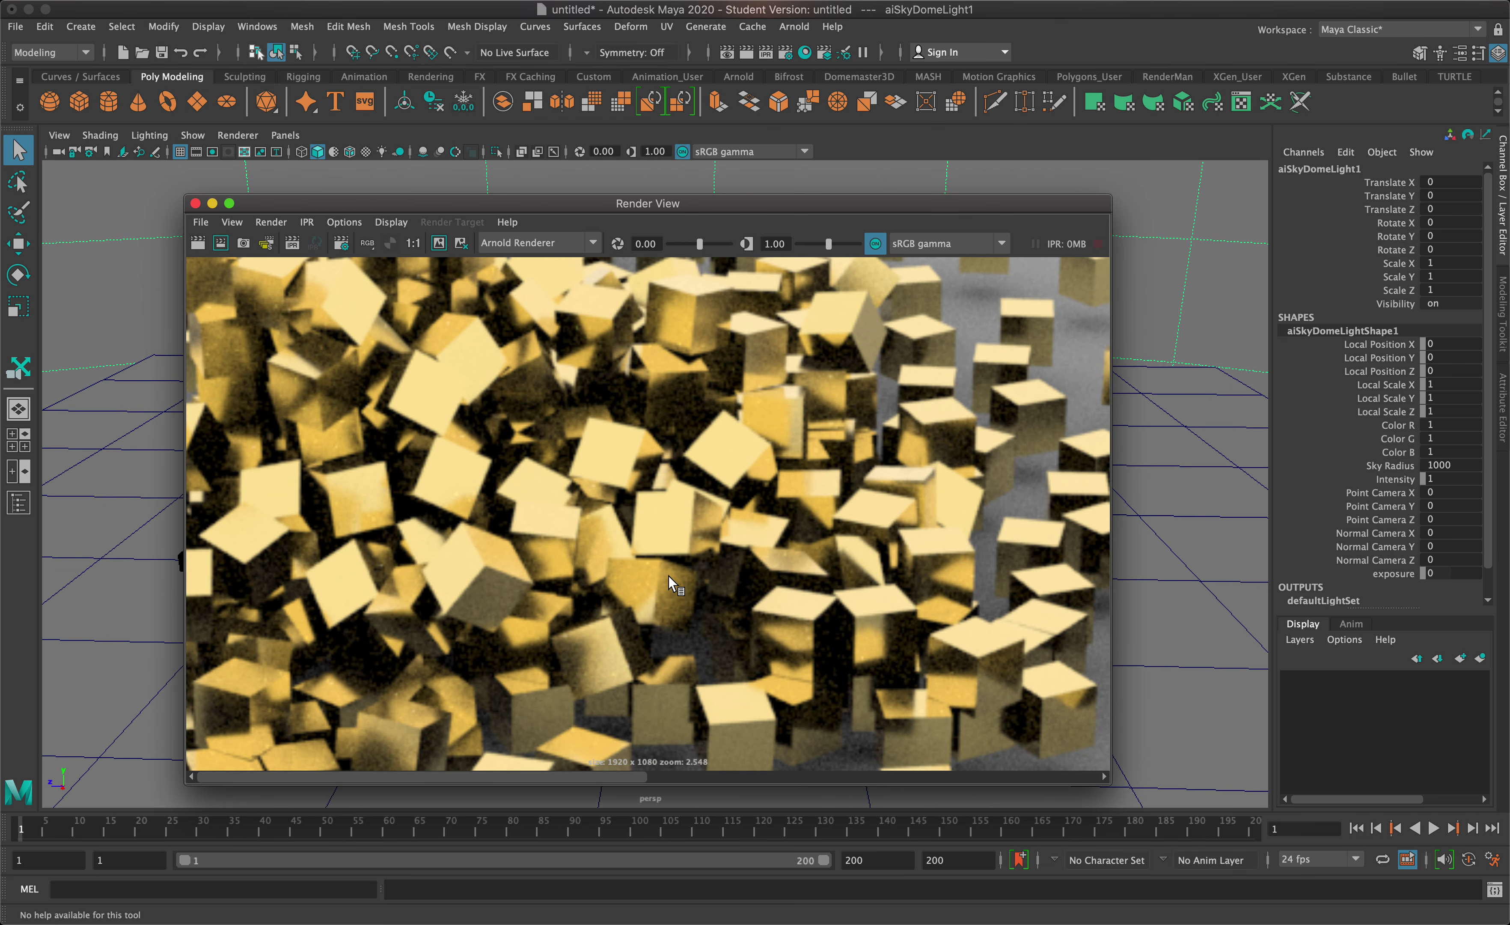
pyautogui.scroll(-5, 554, 375)
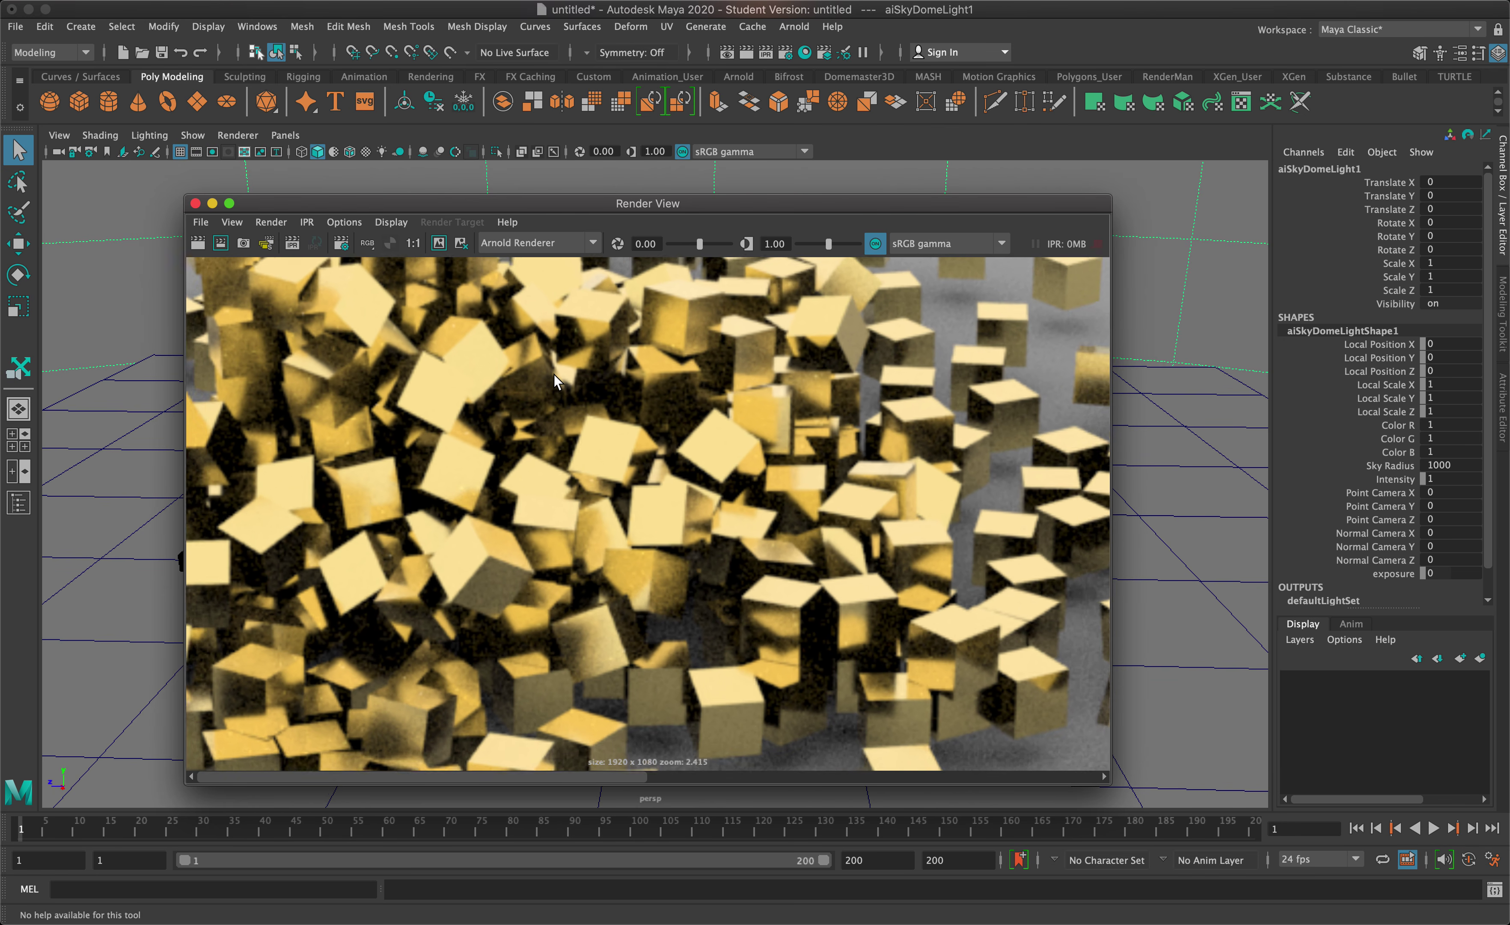
pyautogui.scroll(-4, 553, 374)
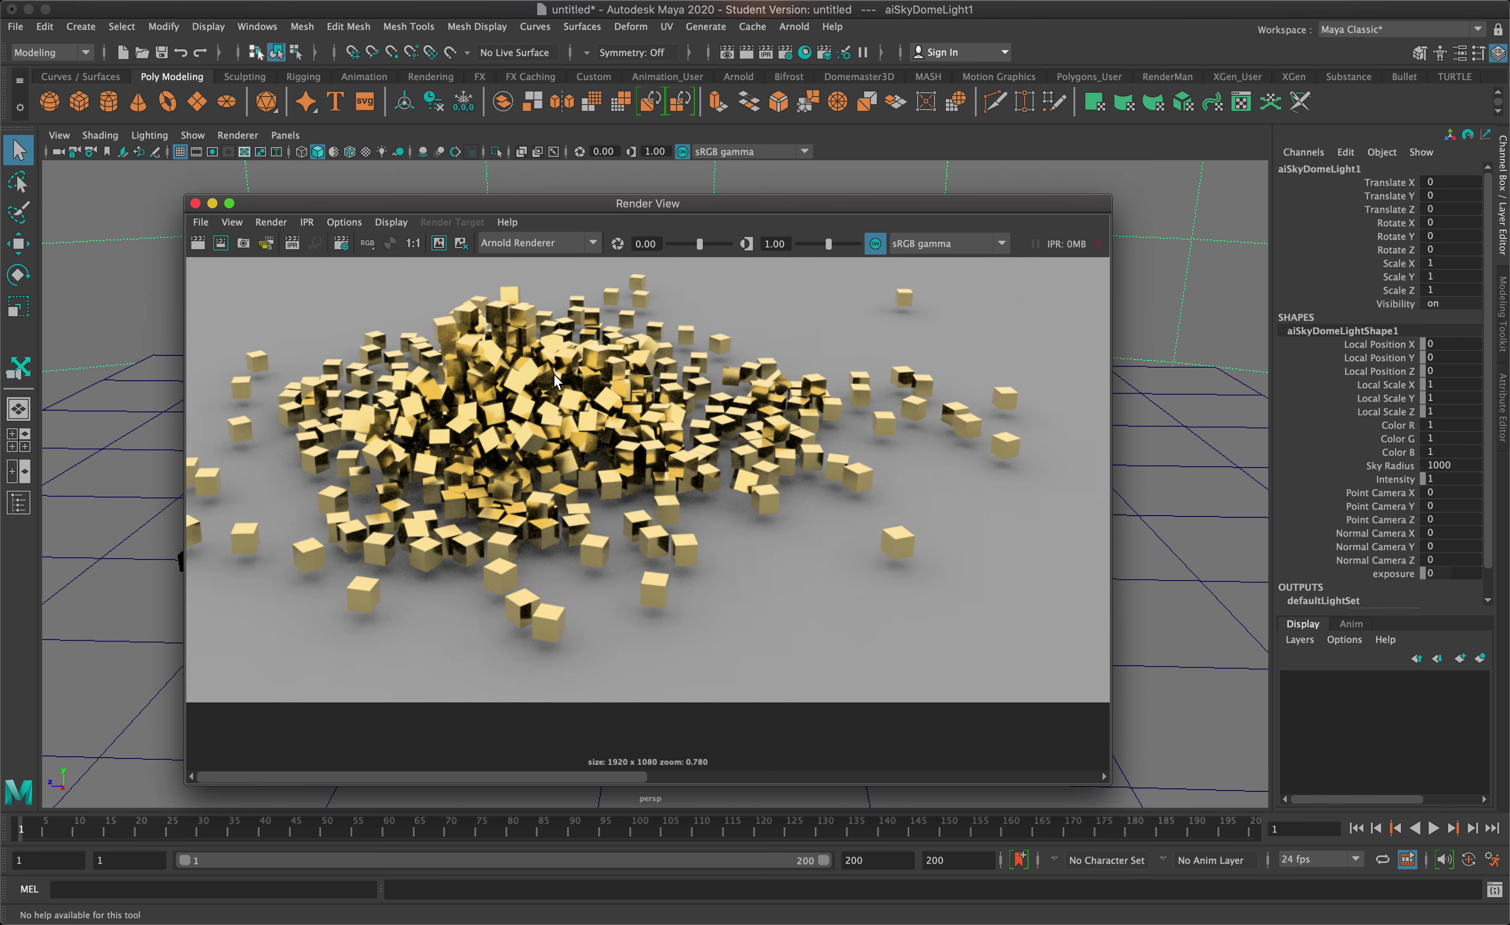
pyautogui.moveTo(509, 392); pyautogui.dragTo(592, 494)
pyautogui.scroll(3, 592, 496)
pyautogui.scroll(-2, 592, 495)
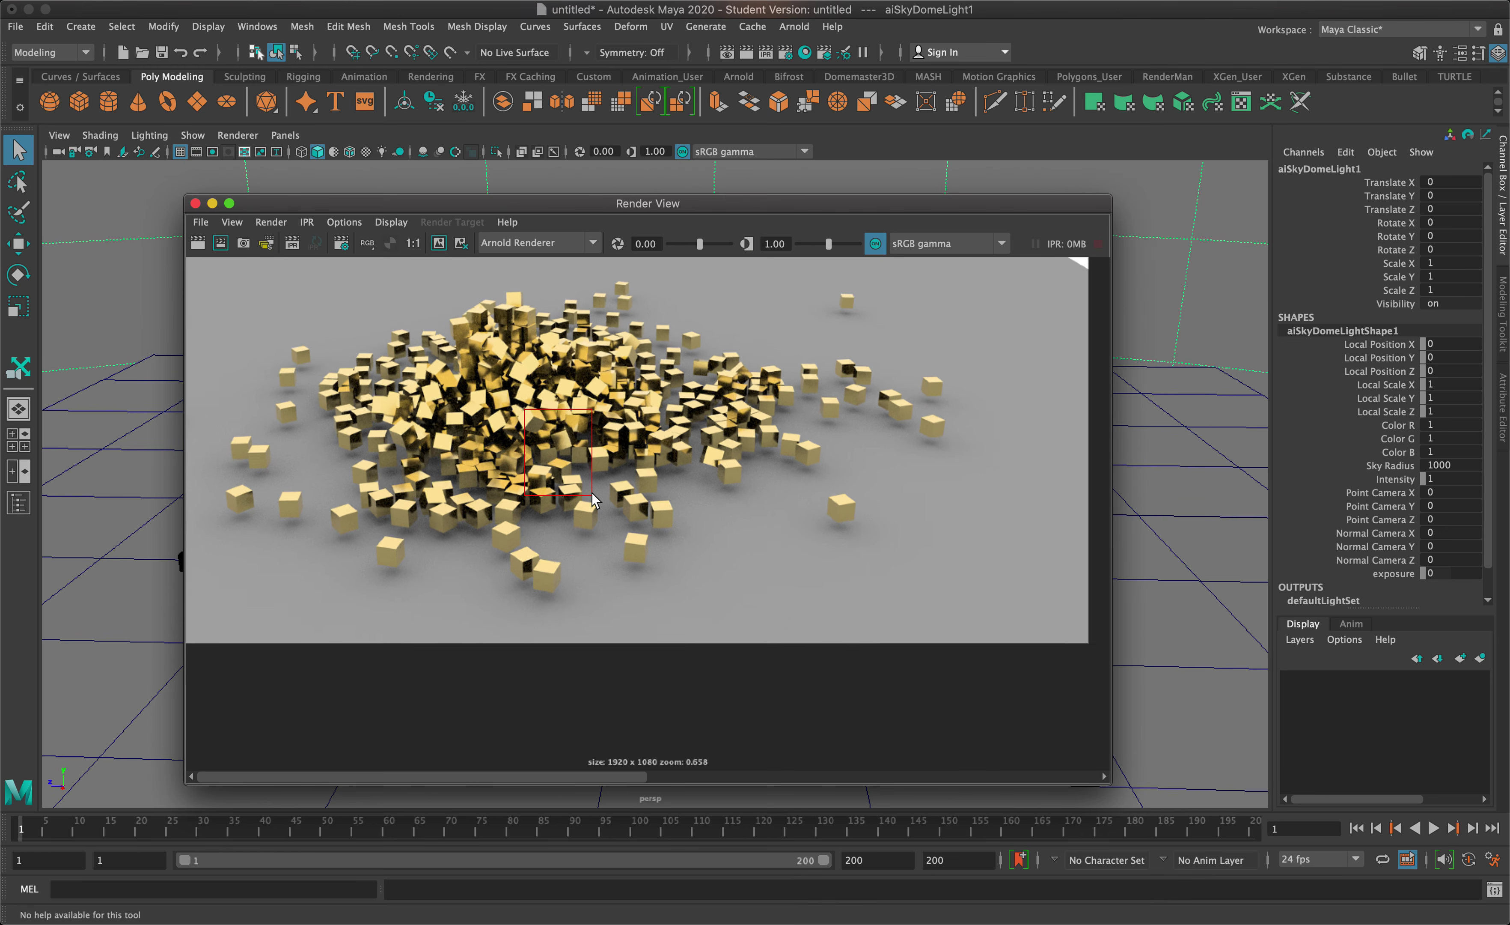
pyautogui.click(195, 204)
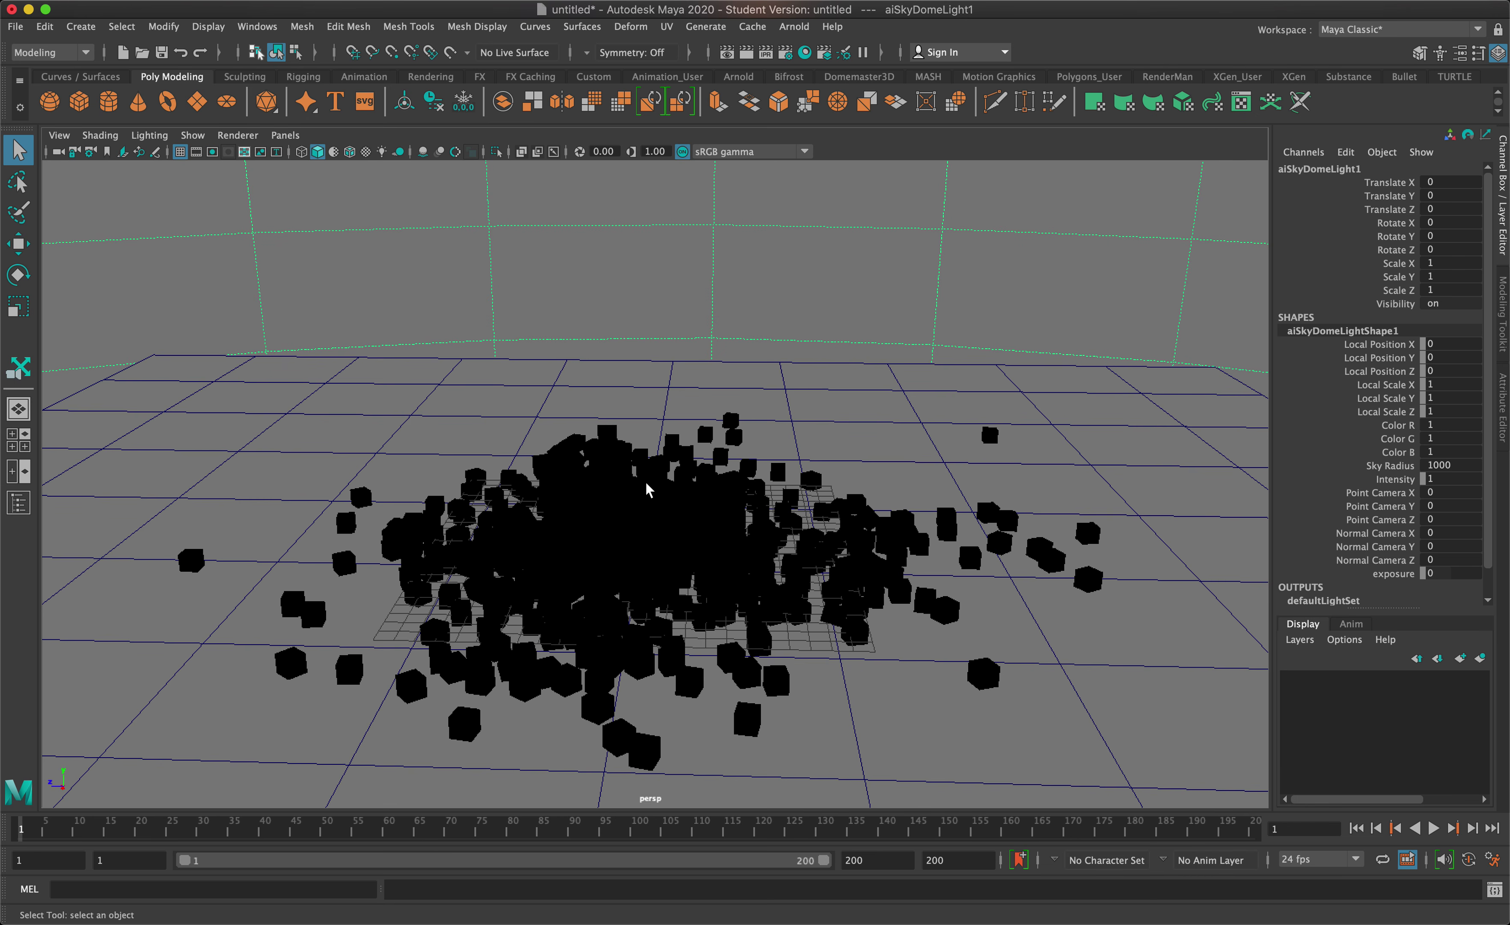
# Render the skydome-lit scene from camera1, keep the rendered image, and close the Render View.
pyautogui.click(728, 53)
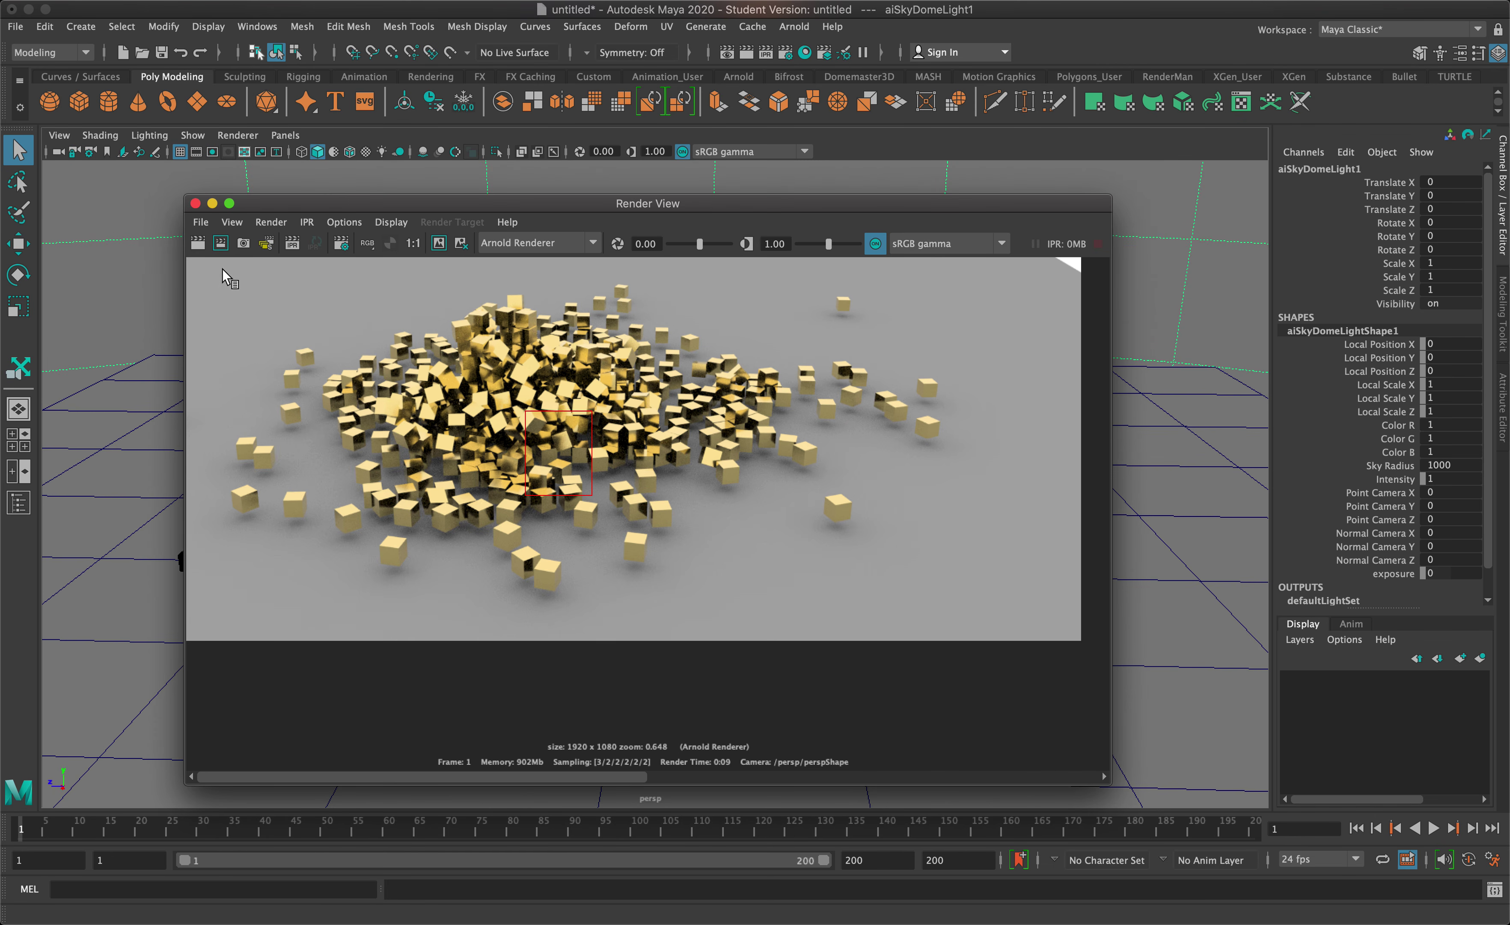
pyautogui.scroll(-8, 312, 334)
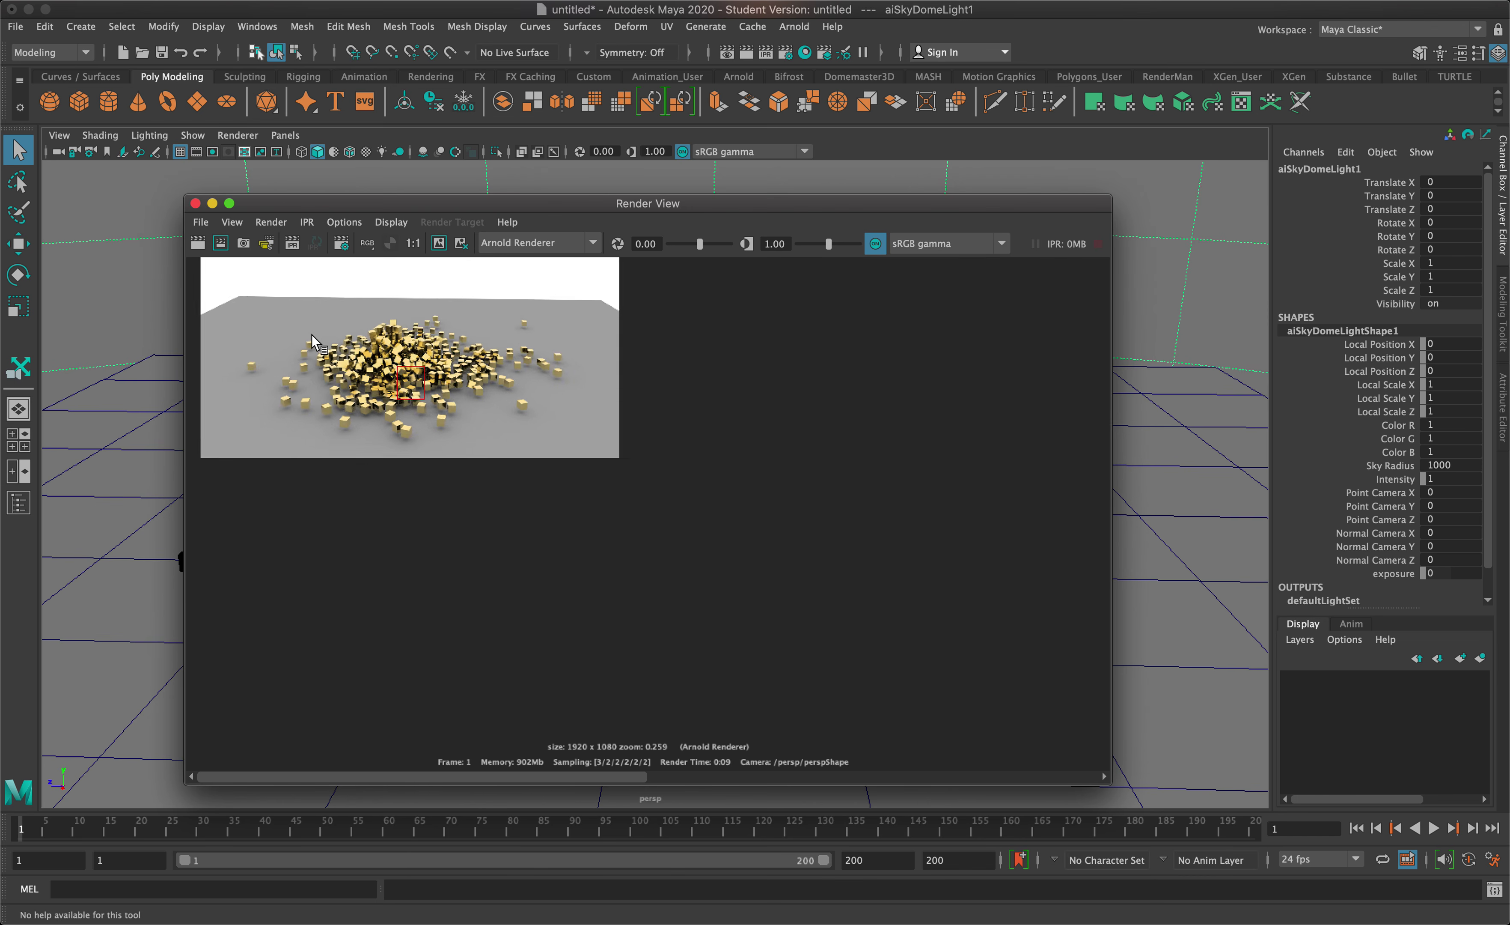
pyautogui.scroll(1, 347, 313)
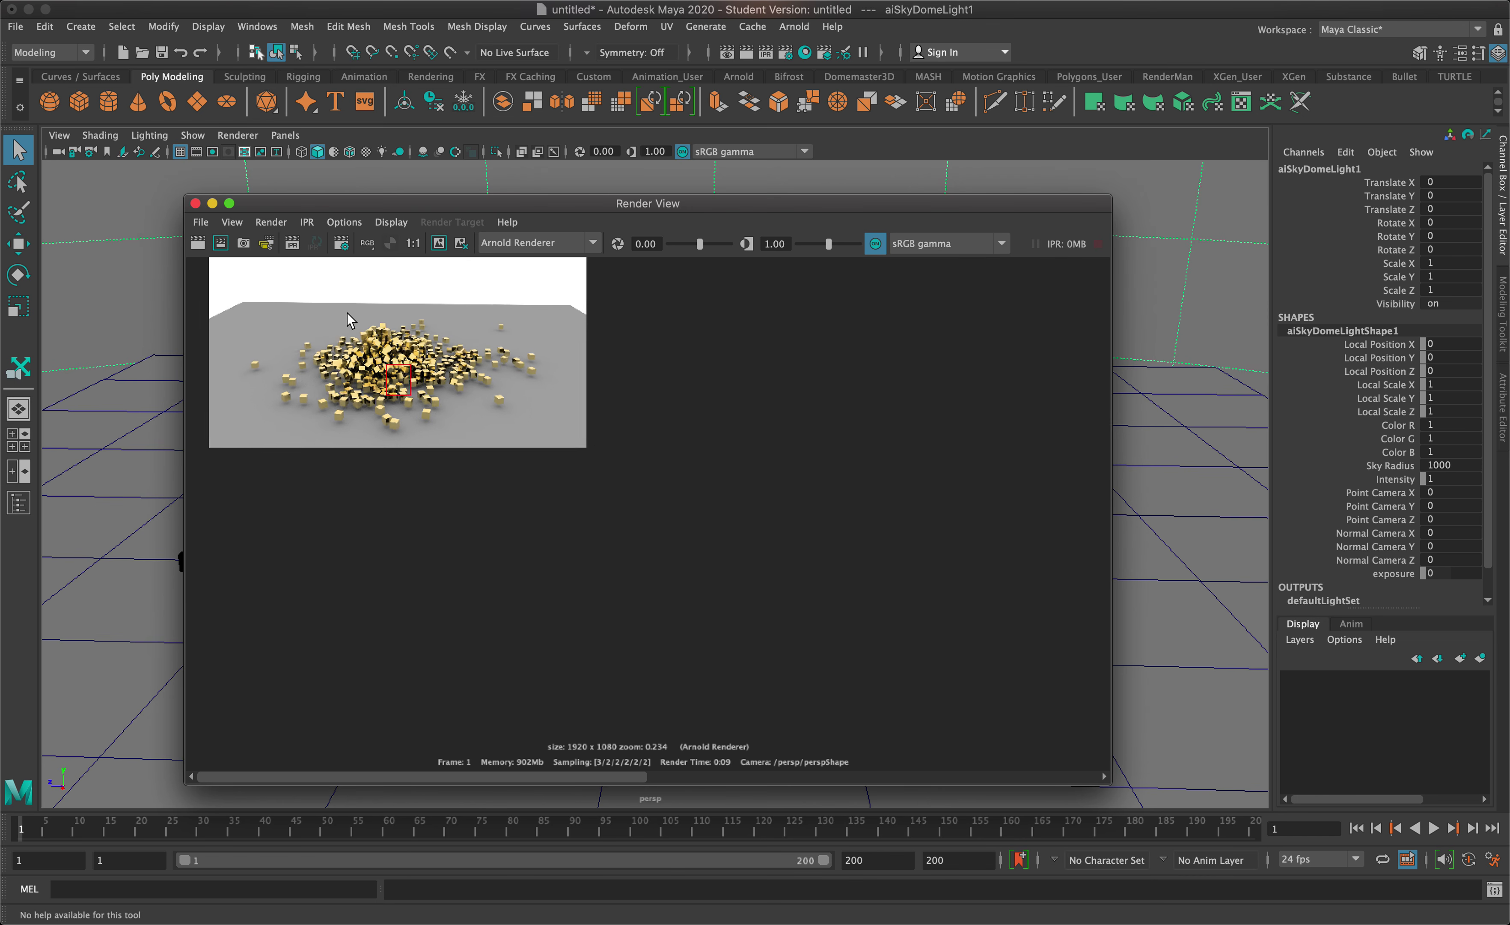
pyautogui.click(271, 221)
pyautogui.moveTo(323, 313)
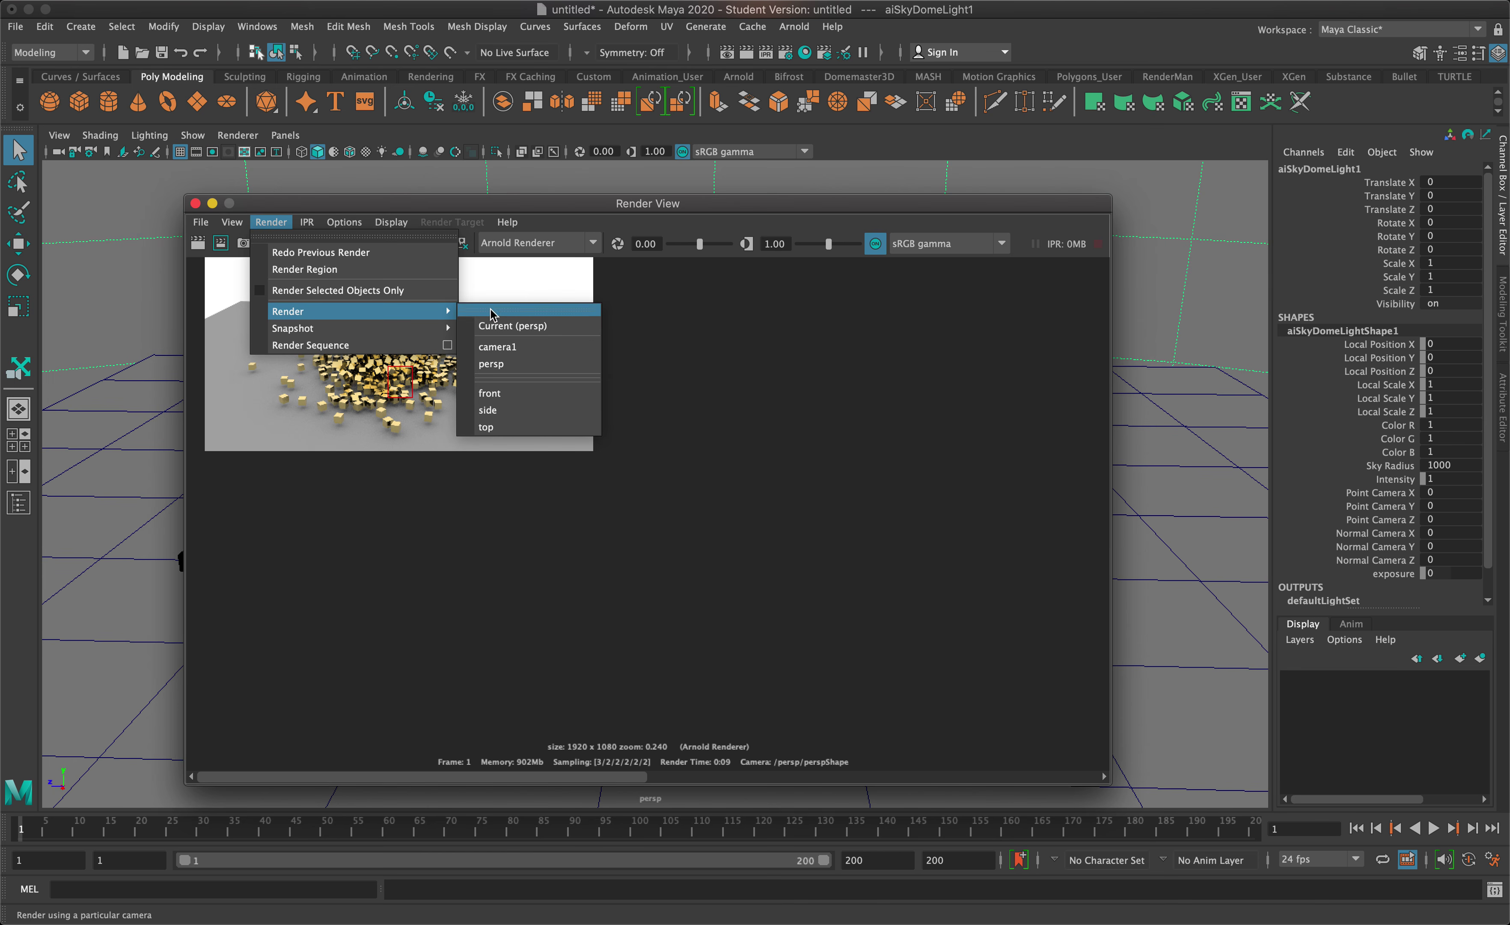
pyautogui.click(508, 346)
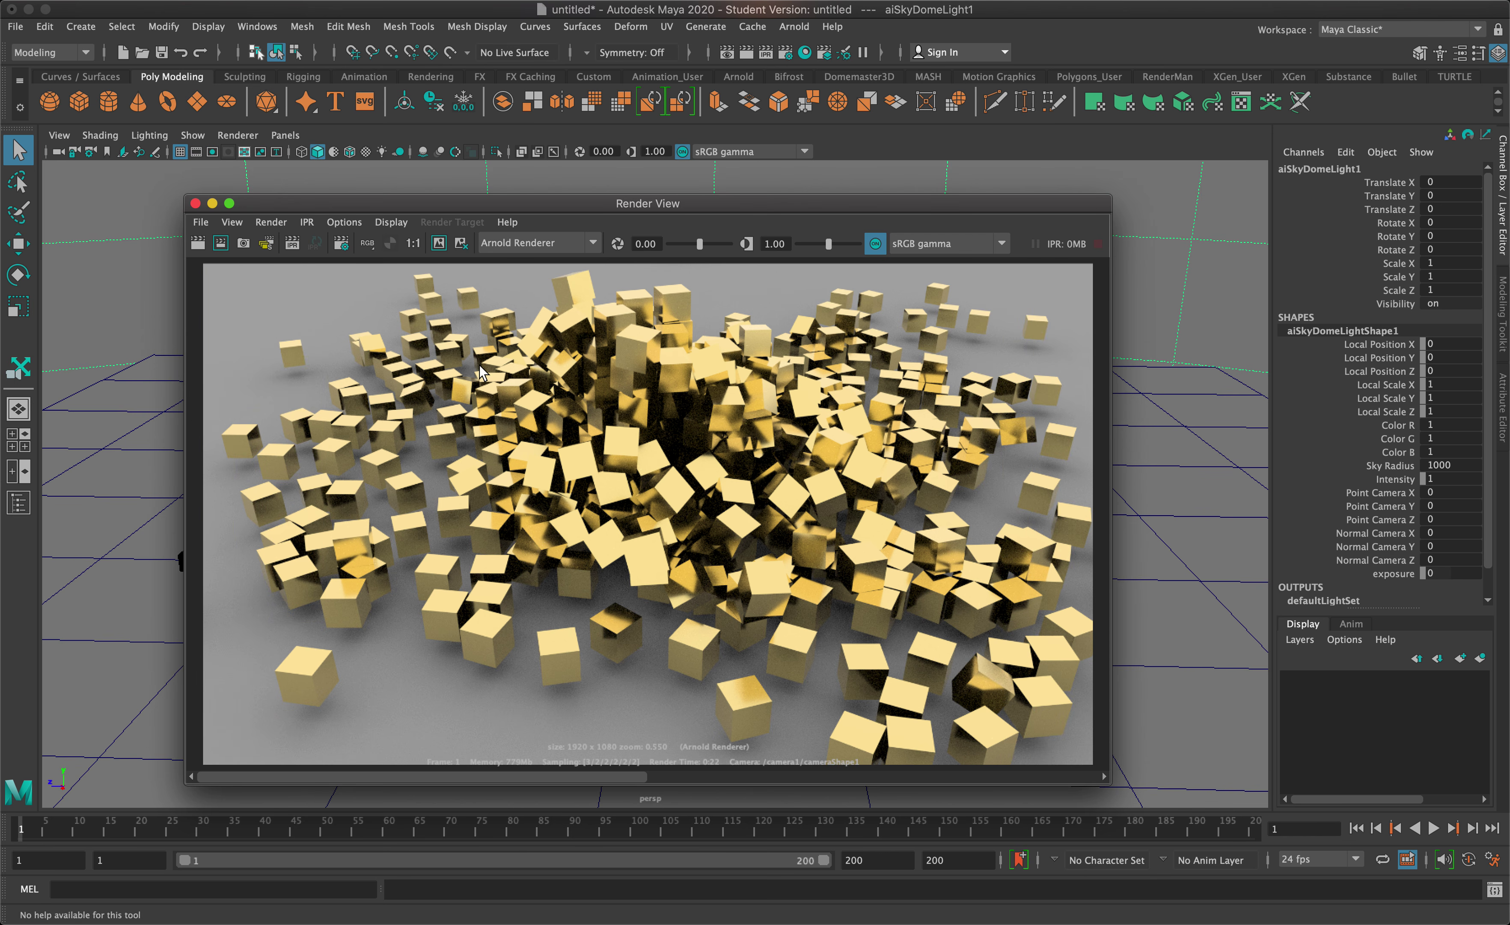
pyautogui.click(437, 244)
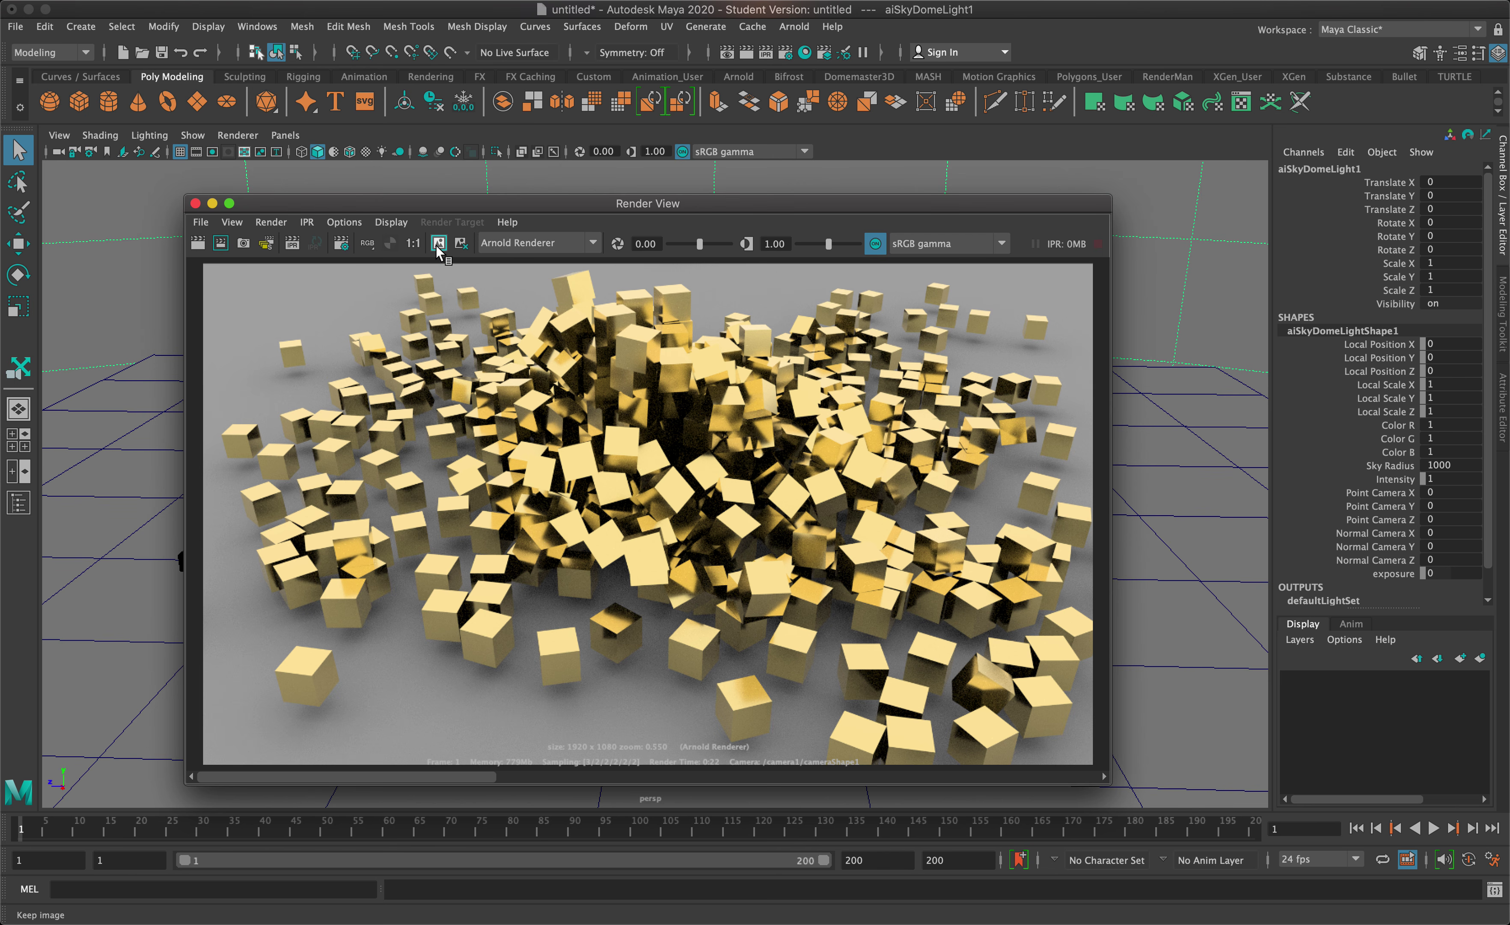
pyautogui.click(195, 203)
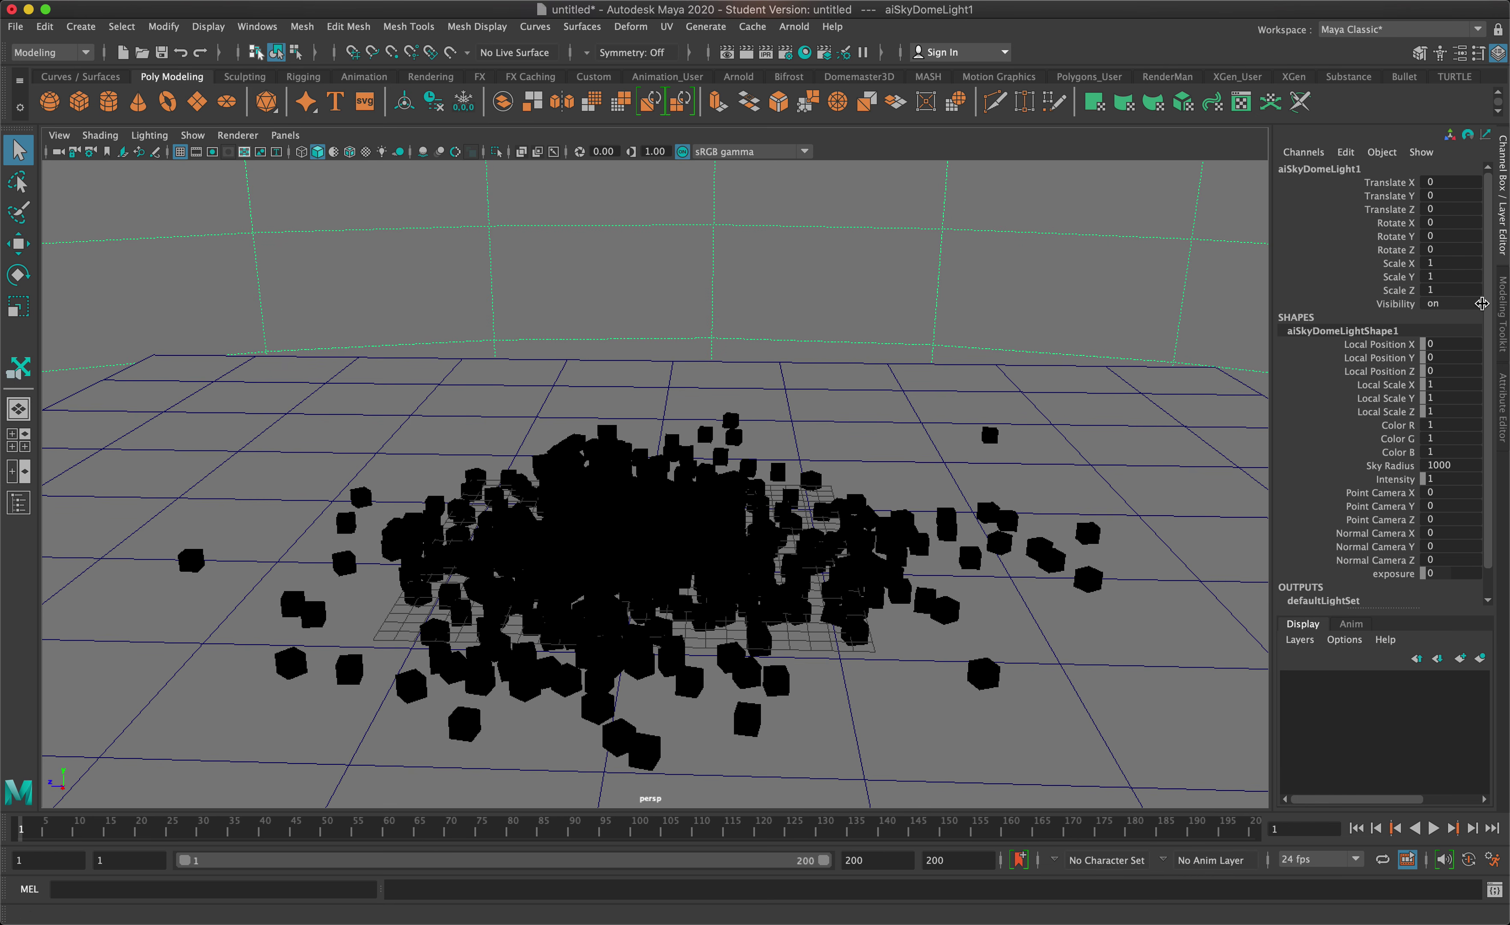
# Show the skydome light's attributes and the Outliner, and connect a File texture to the light's Color.
pyautogui.click(1503, 389)
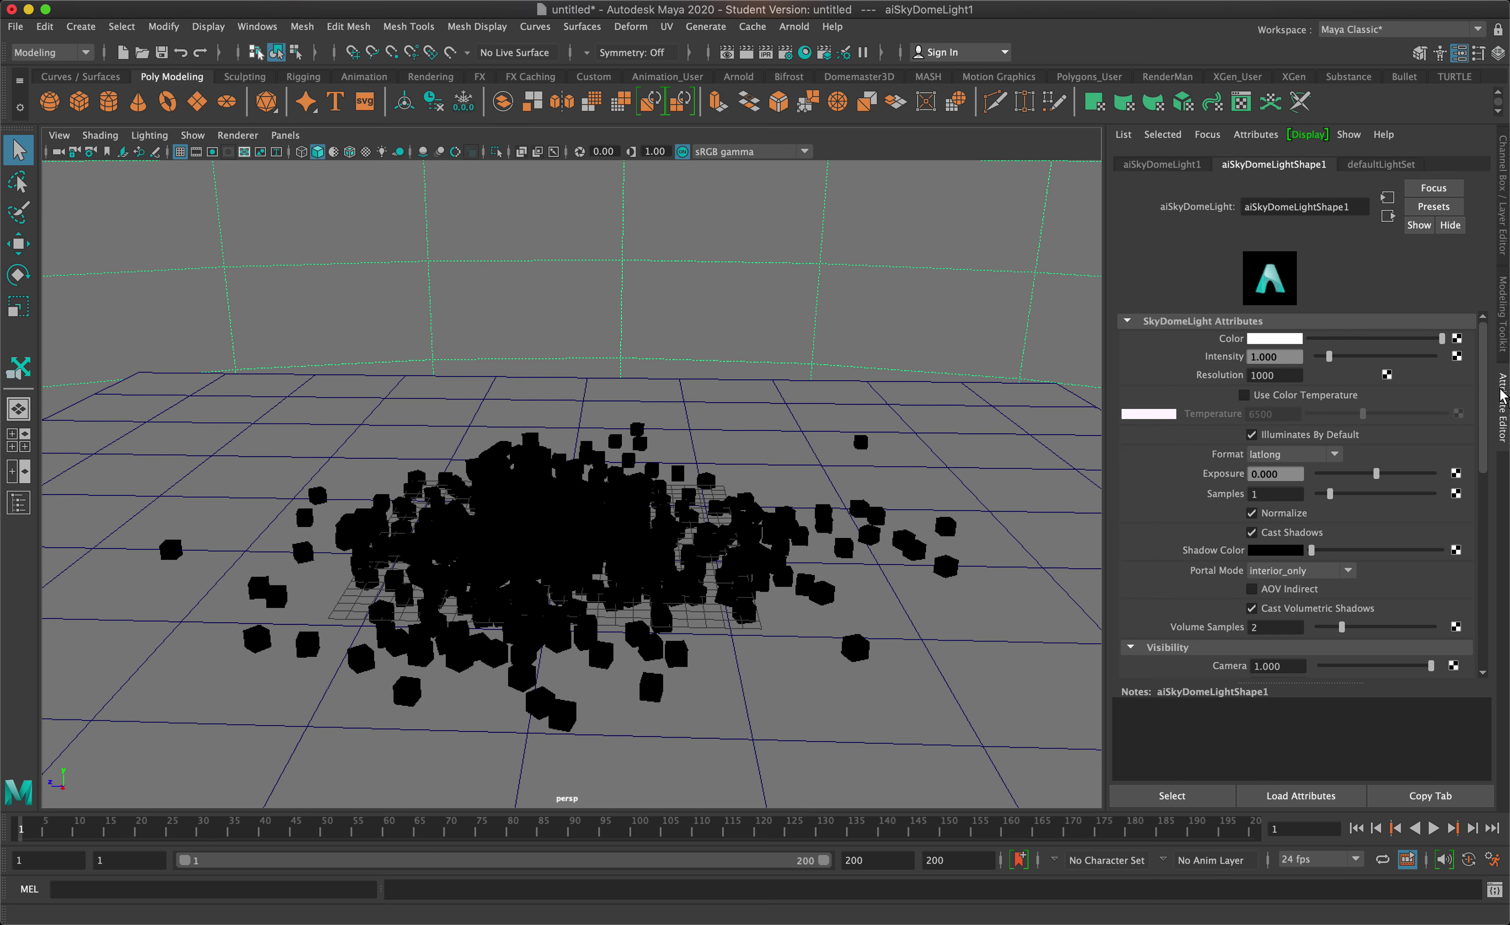
pyautogui.click(16, 509)
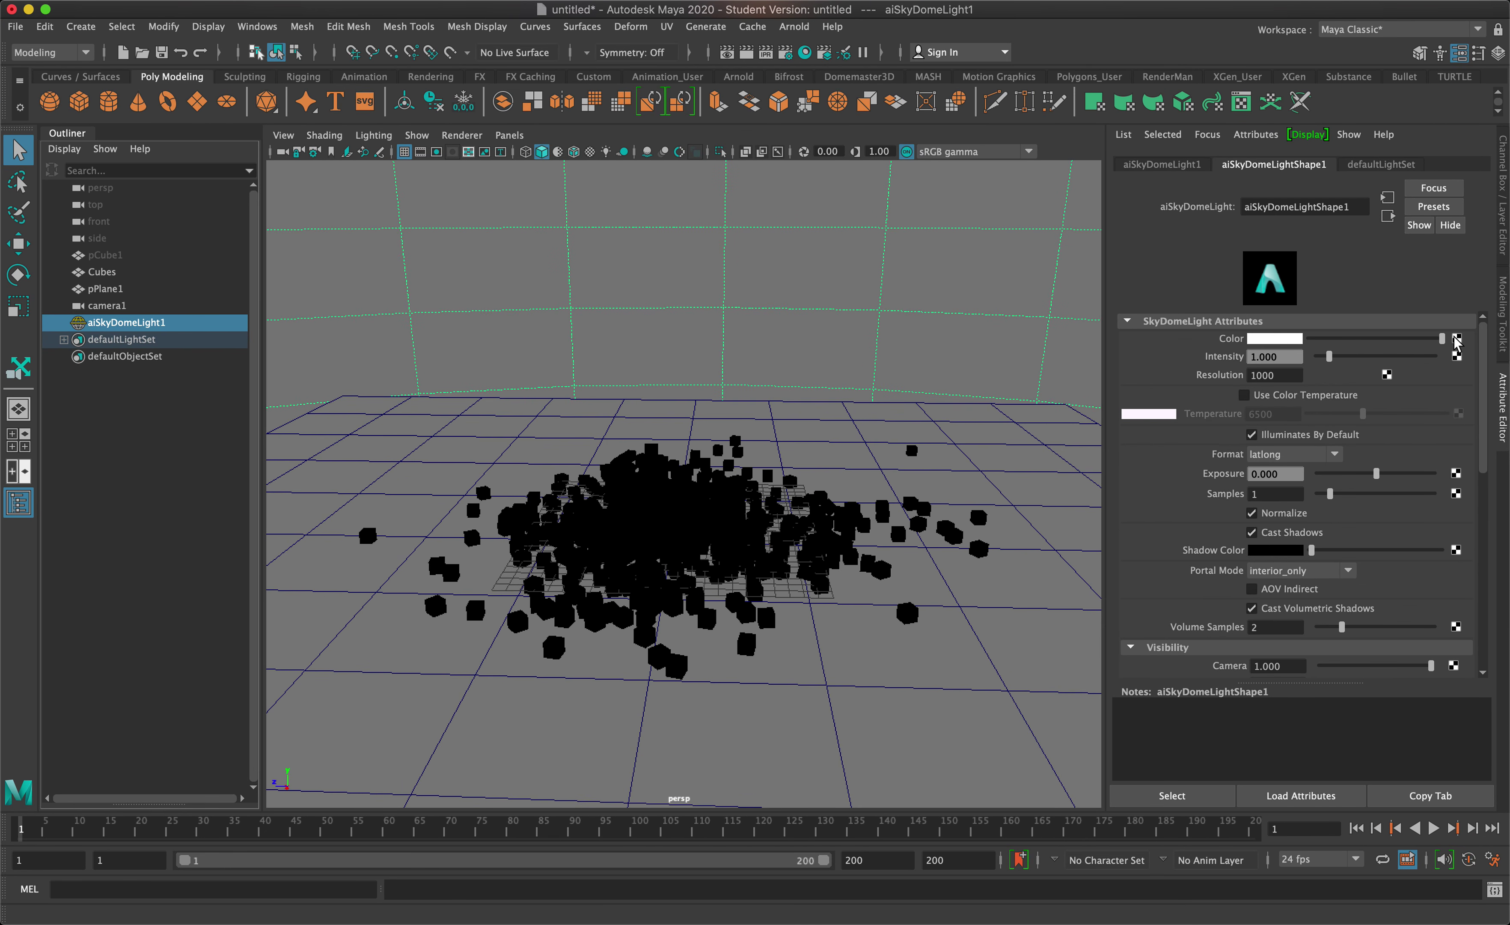
pyautogui.click(1457, 339)
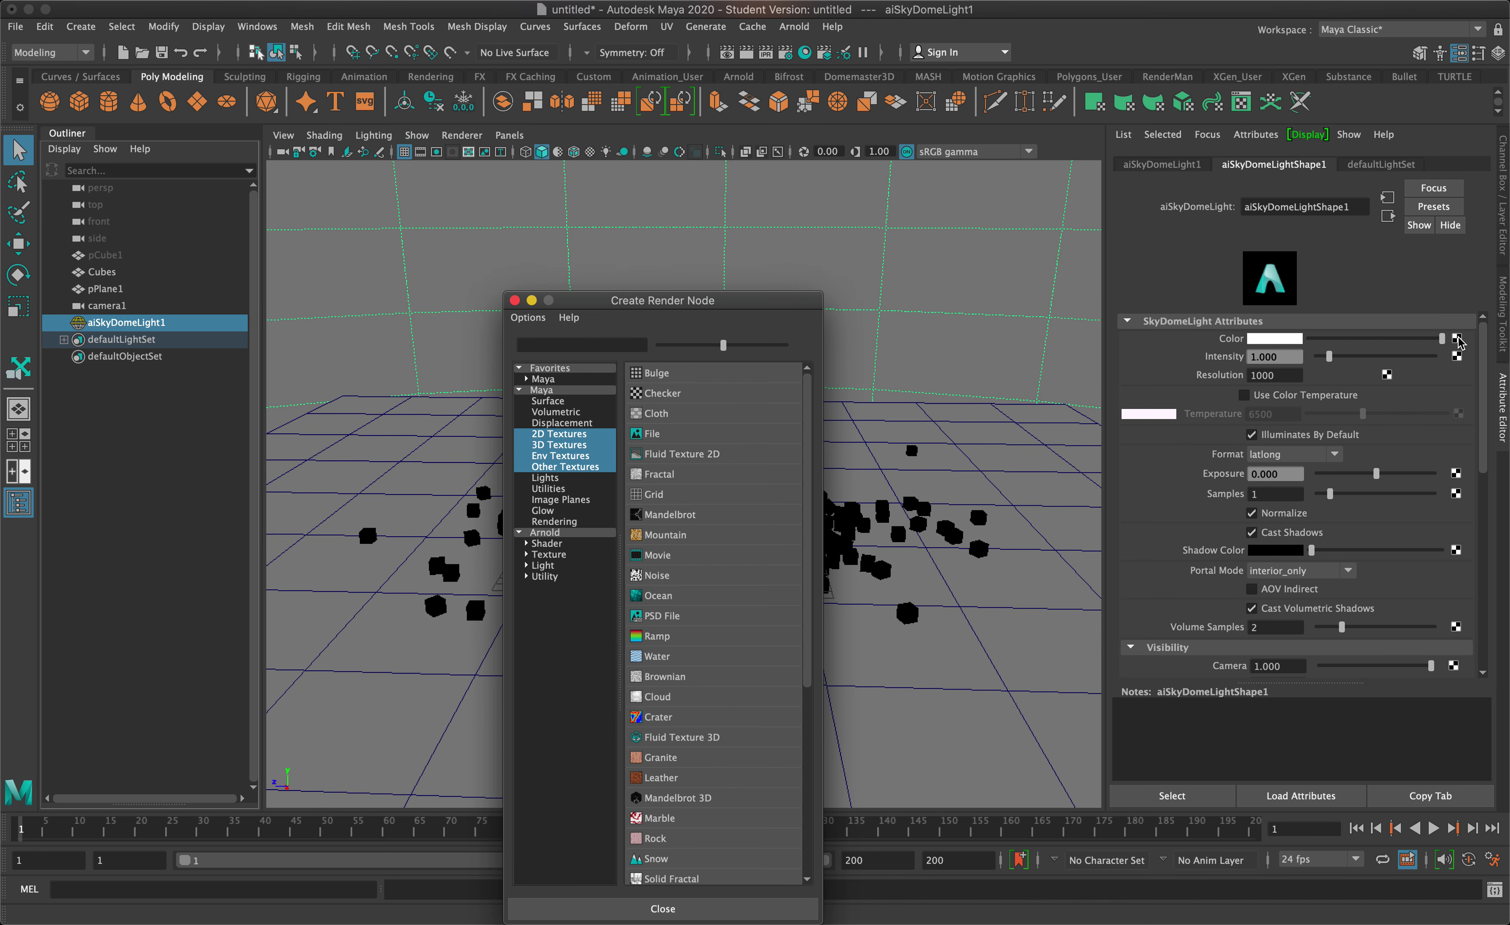
pyautogui.click(638, 433)
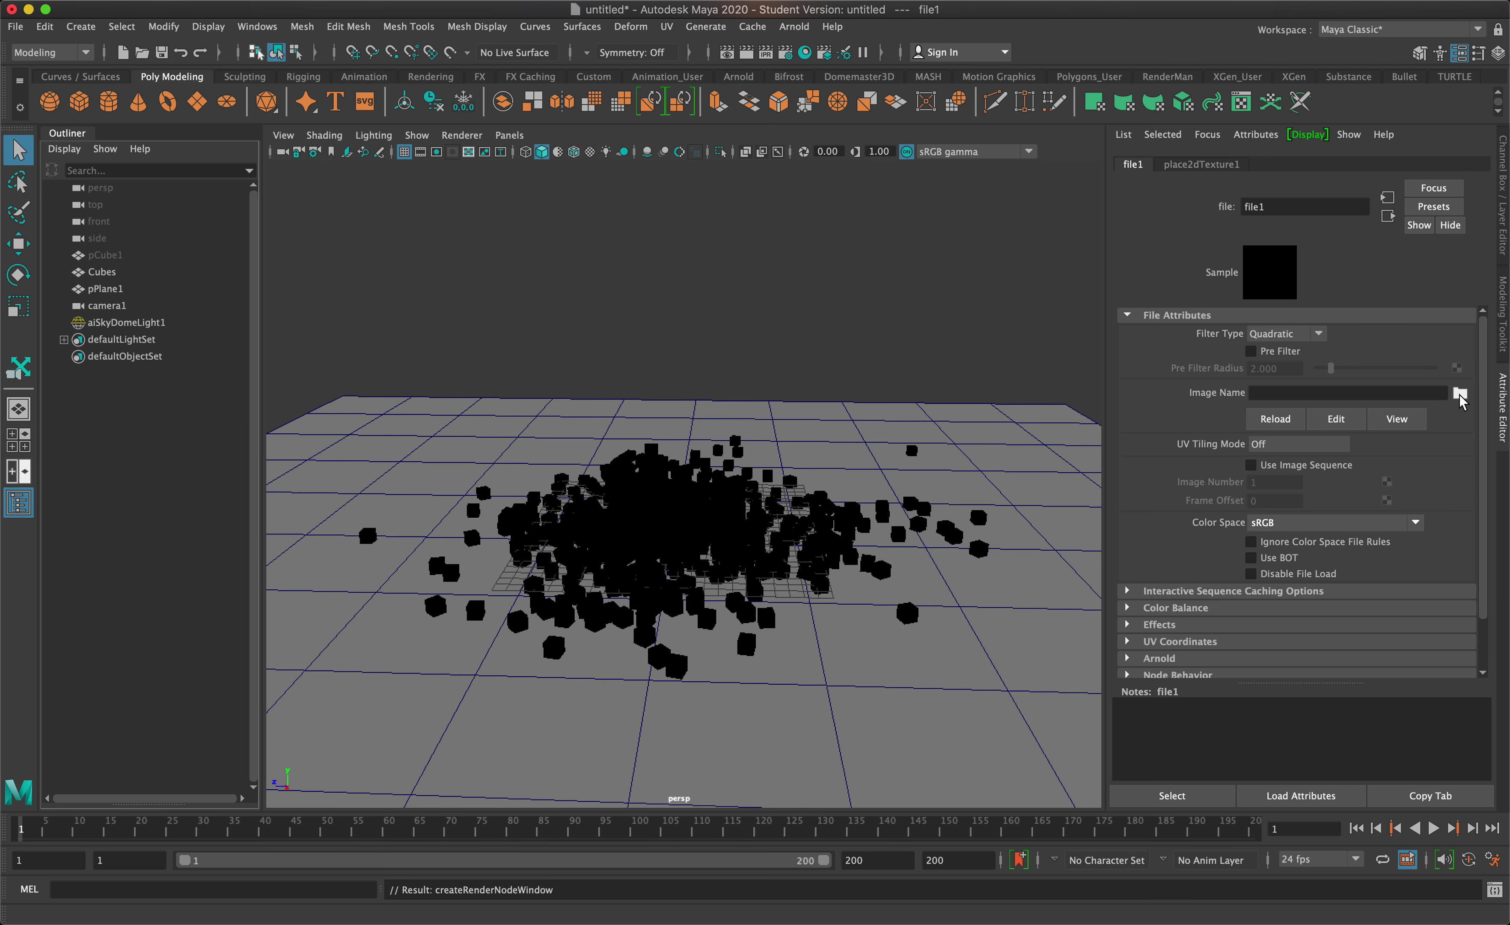
# Load HDRI Sky.jpg from the Desktop as the file texture's image and reselect the skydome light.
pyautogui.click(1460, 394)
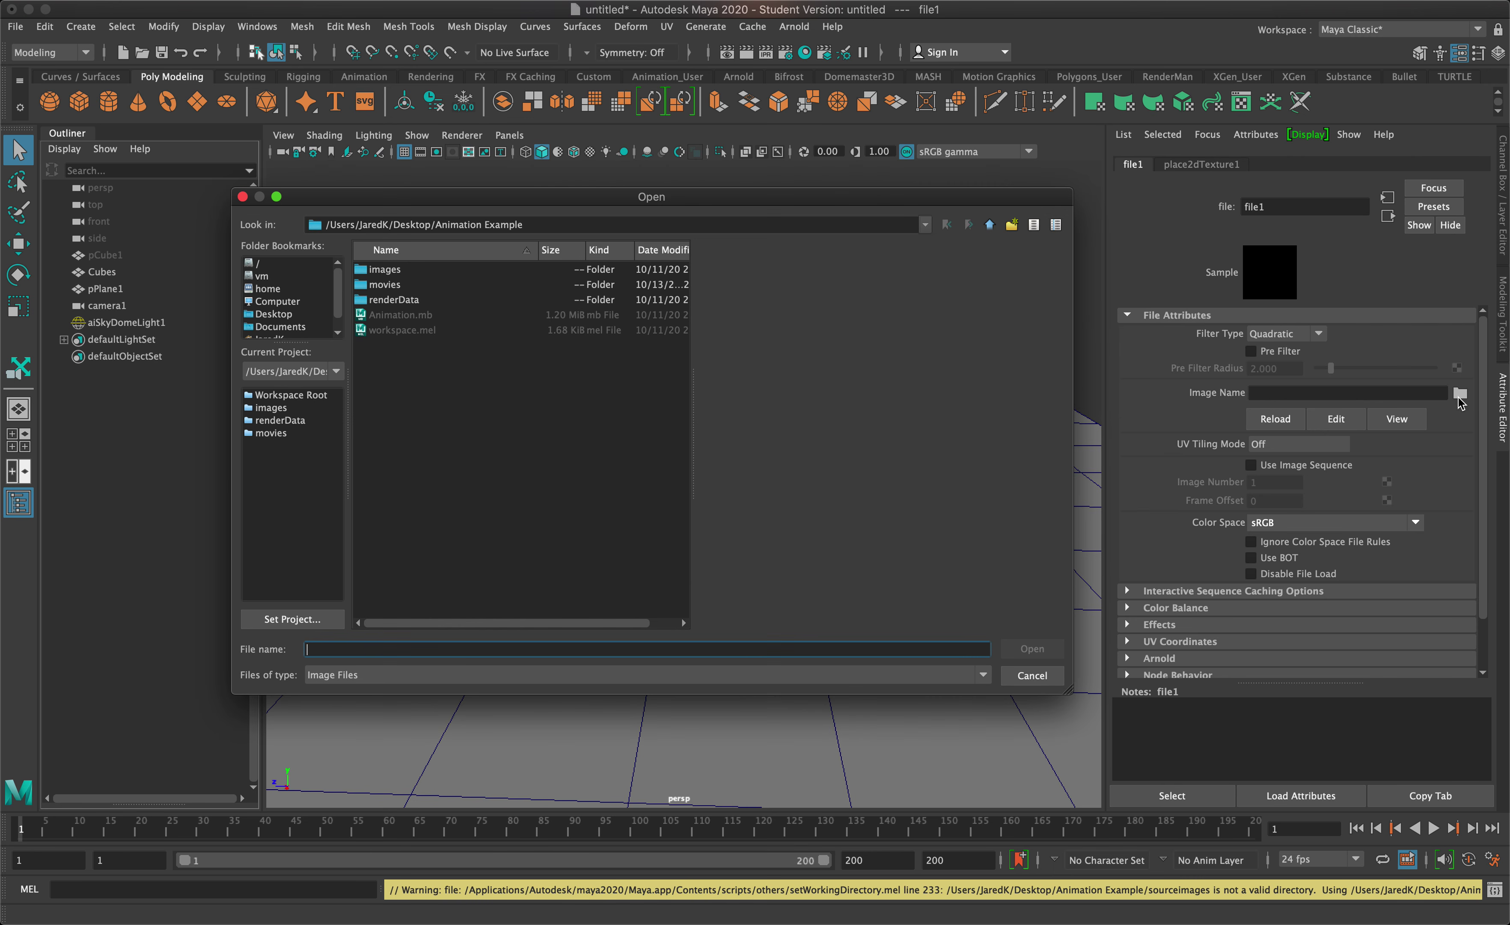
pyautogui.click(275, 314)
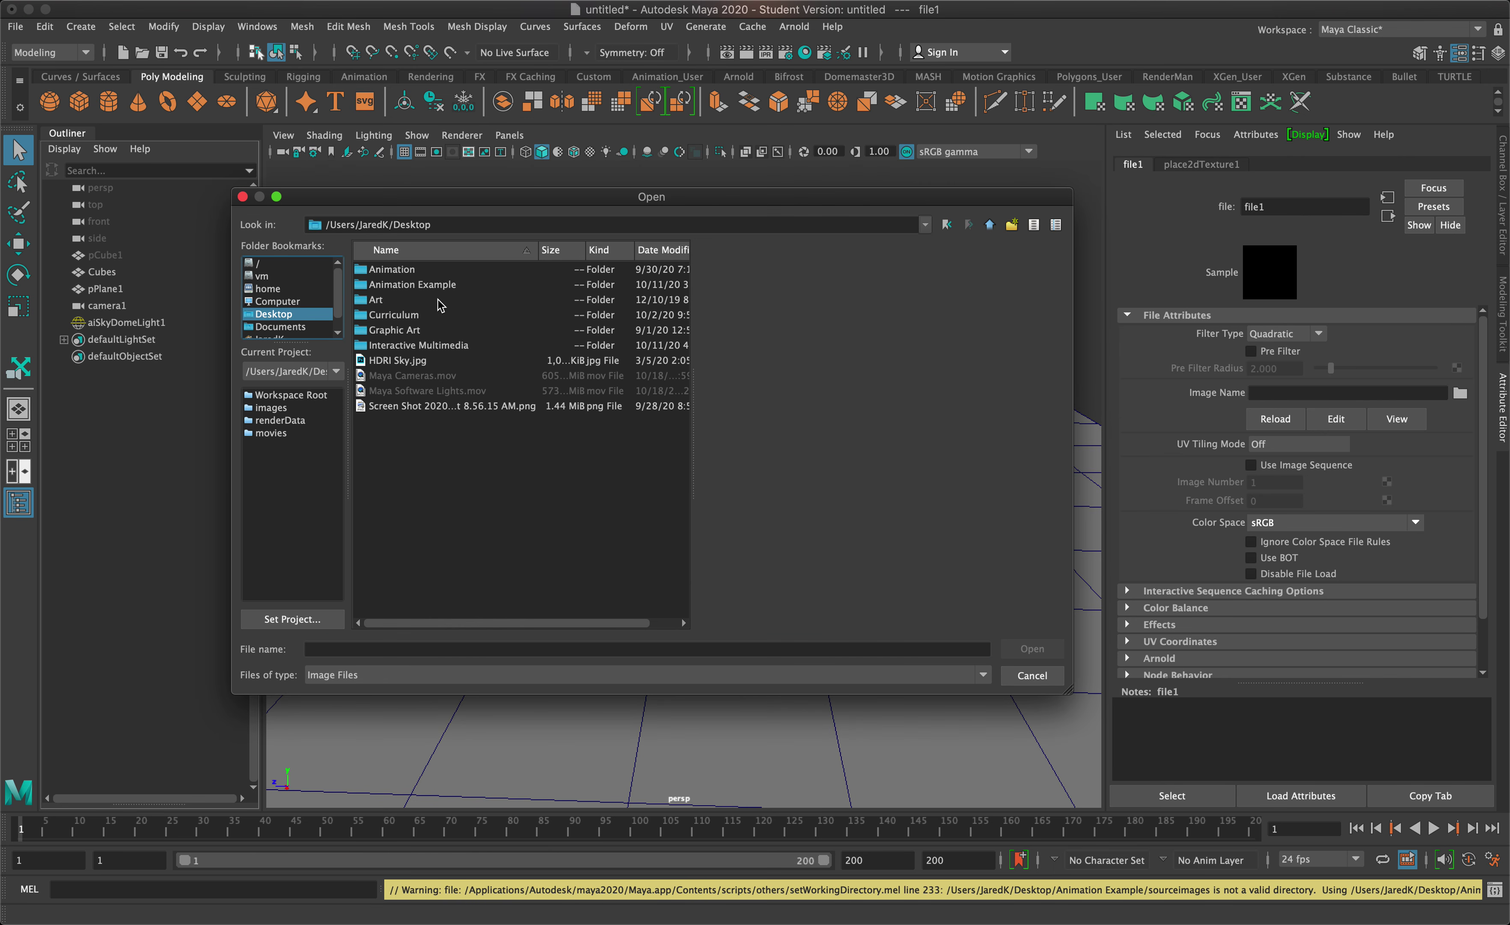
pyautogui.click(406, 362)
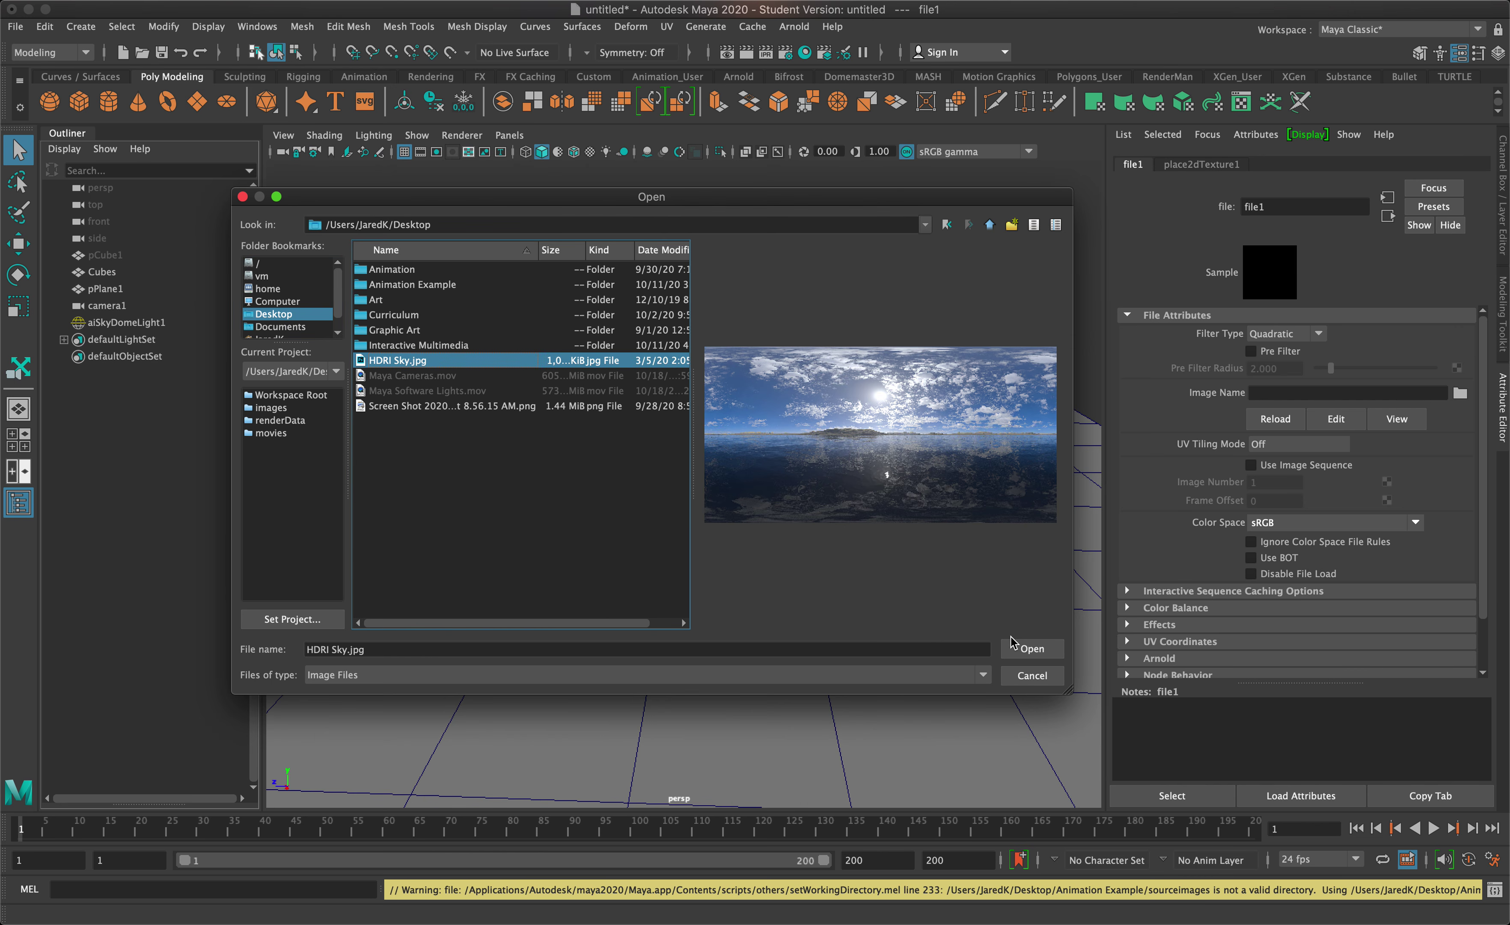
pyautogui.click(1030, 651)
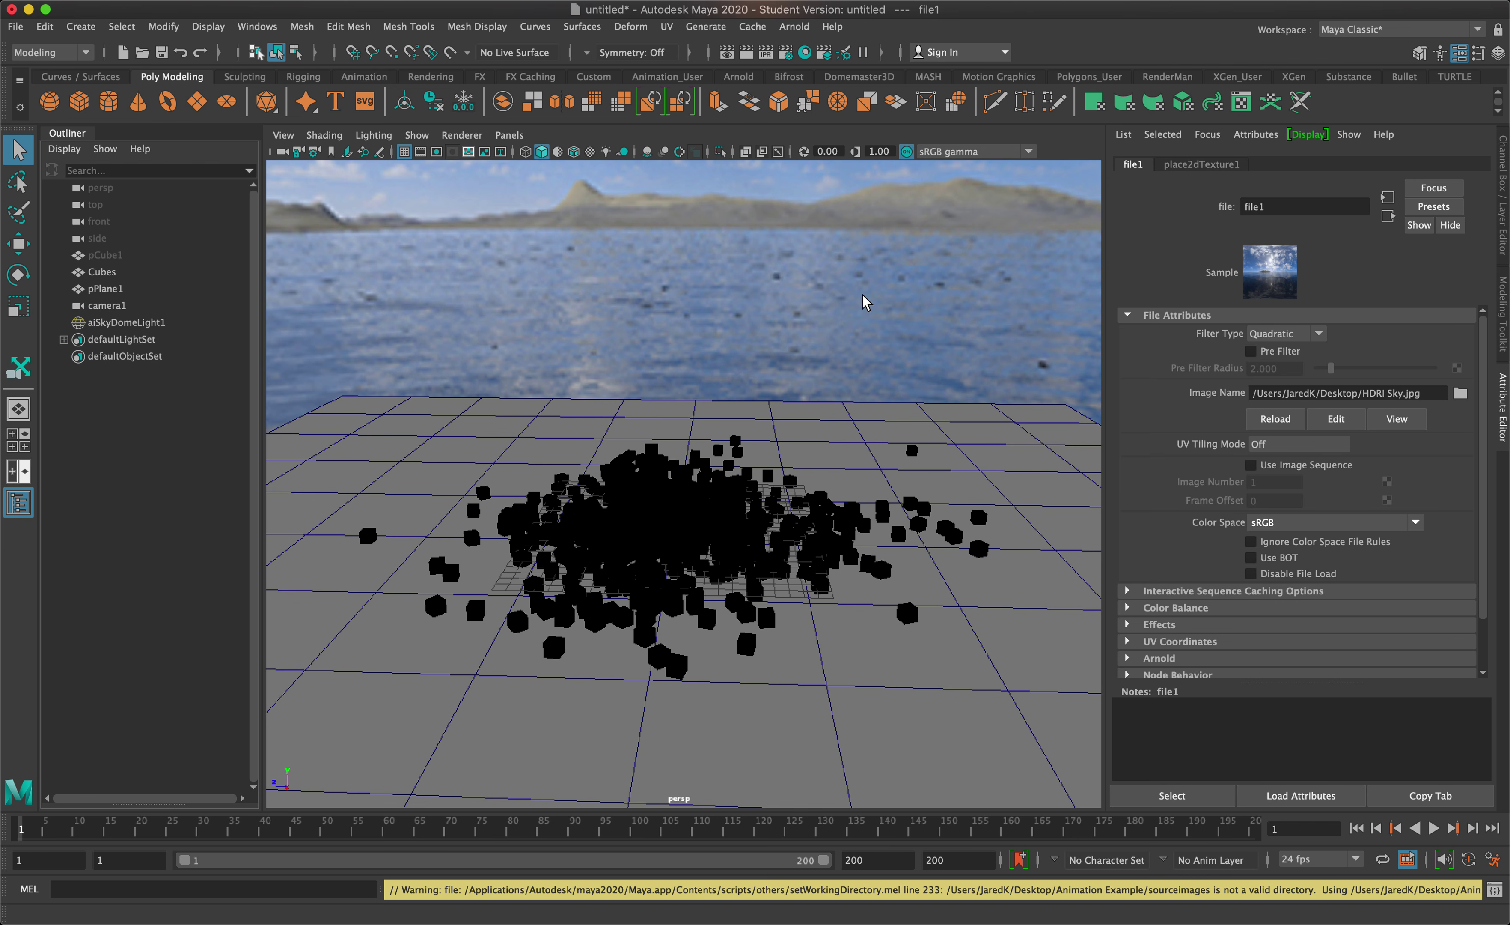
pyautogui.scroll(-10, 704, 403)
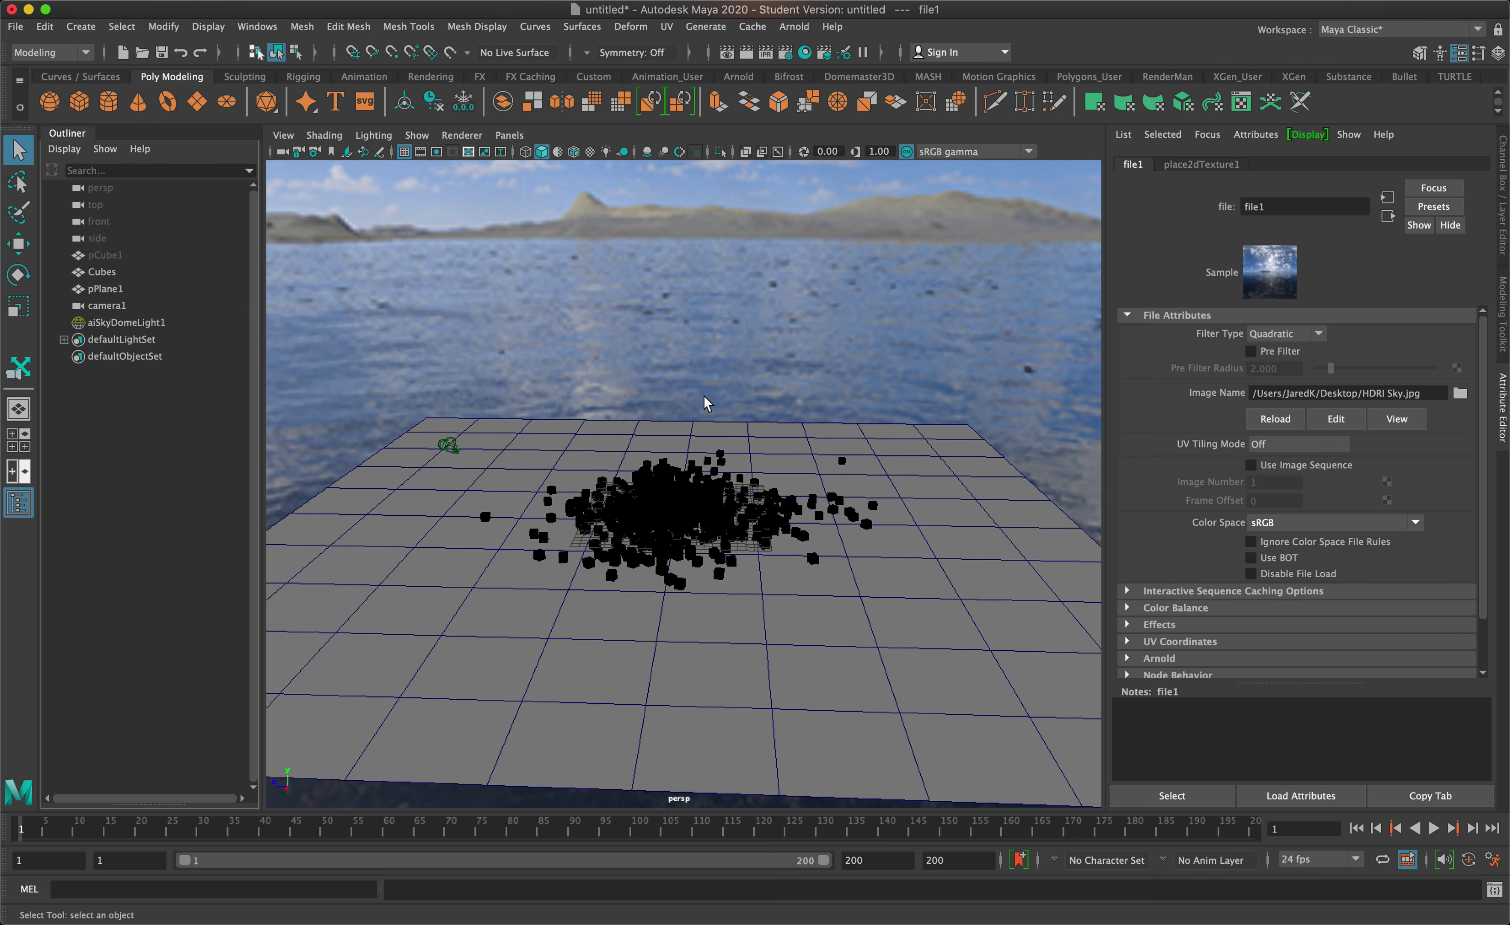
pyautogui.moveTo(737, 389)
pyautogui.keyDown('alt'); pyautogui.mouseDown()
pyautogui.moveTo(738, 361)
pyautogui.moveTo(499, 314)
pyautogui.moveTo(478, 325)
pyautogui.moveTo(678, 360)
pyautogui.moveTo(896, 351)
pyautogui.moveTo(981, 308)
pyautogui.moveTo(792, 395)
pyautogui.moveTo(728, 392)
pyautogui.moveTo(766, 401)
pyautogui.moveTo(708, 331)
pyautogui.moveTo(576, 310)
pyautogui.moveTo(731, 367)
pyautogui.mouseUp(); pyautogui.keyUp('alt')
pyautogui.click(476, 326)
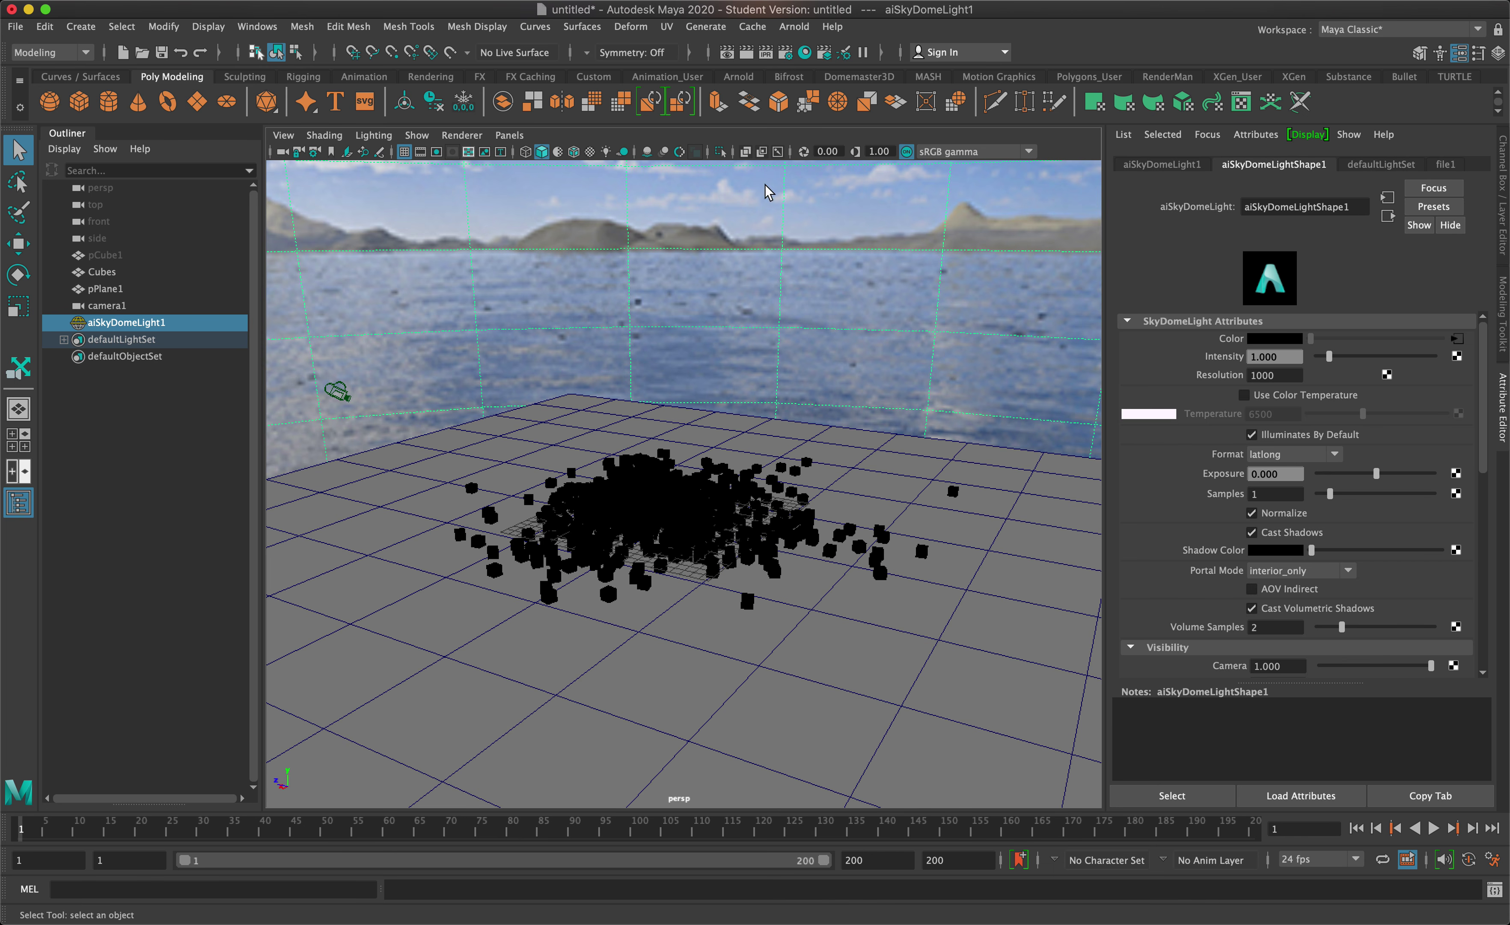
# Reopen the Render View, re-render the camera1 view with the HDRI lighting, and move the window lower.
pyautogui.click(732, 54)
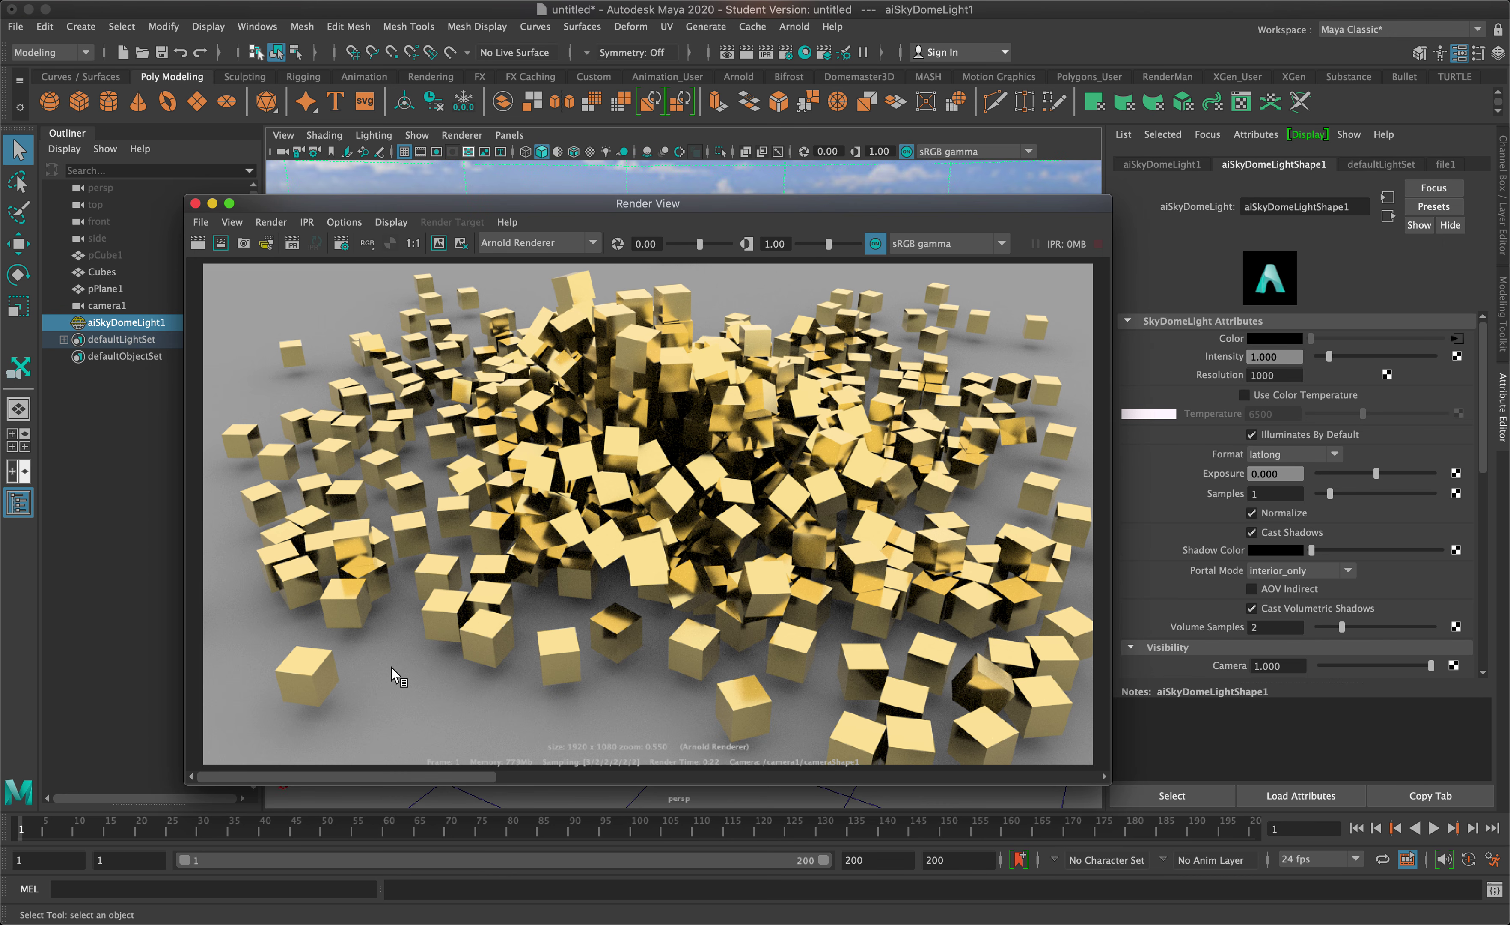
pyautogui.click(574, 777)
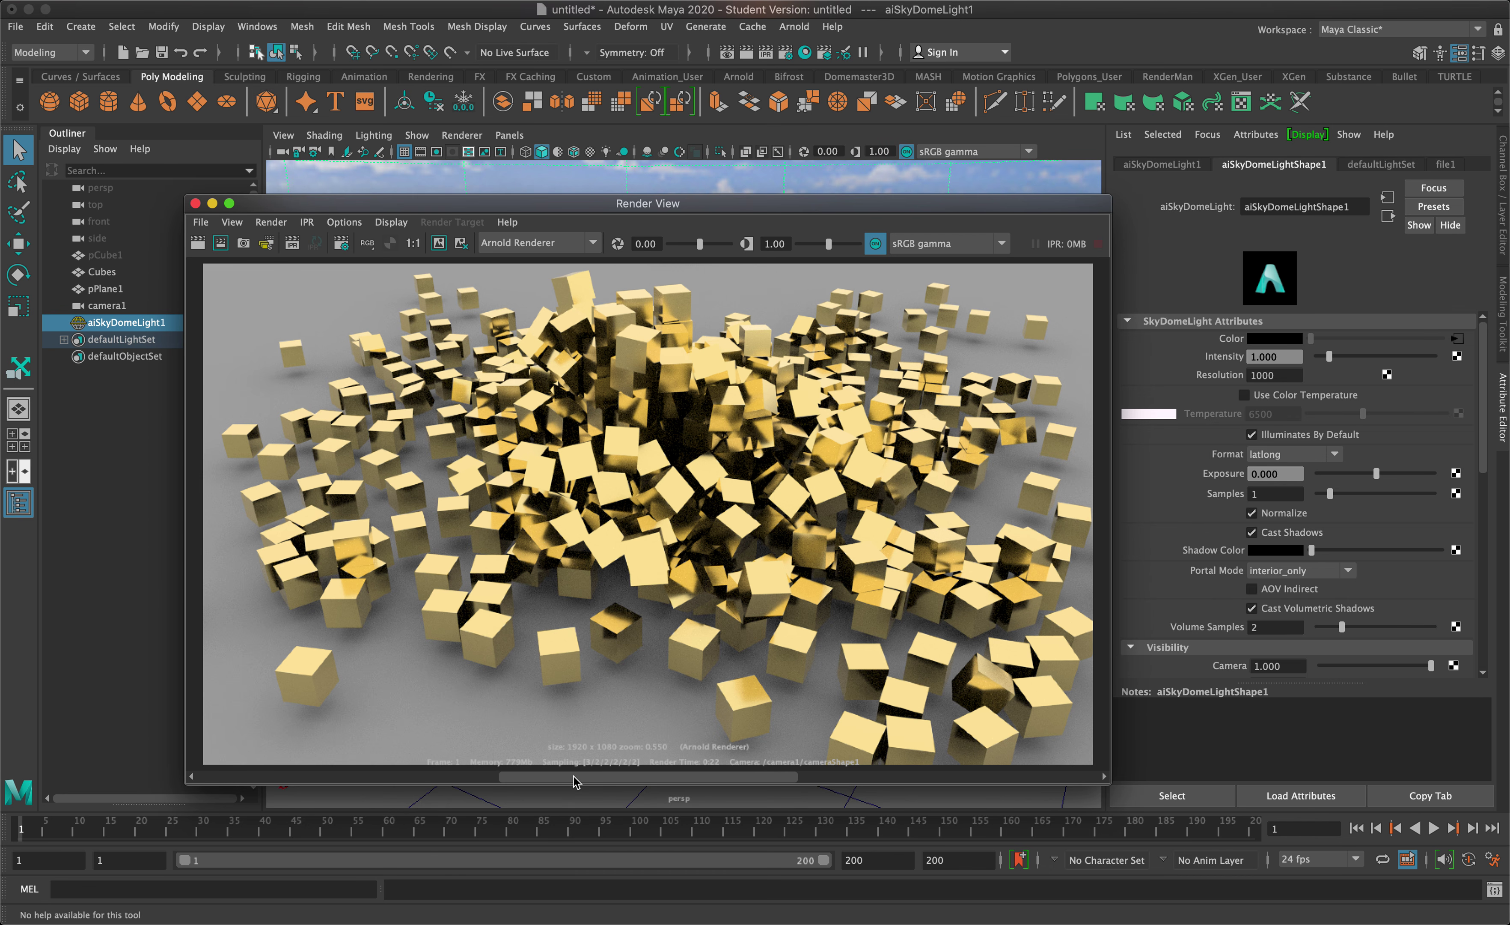
pyautogui.click(464, 771)
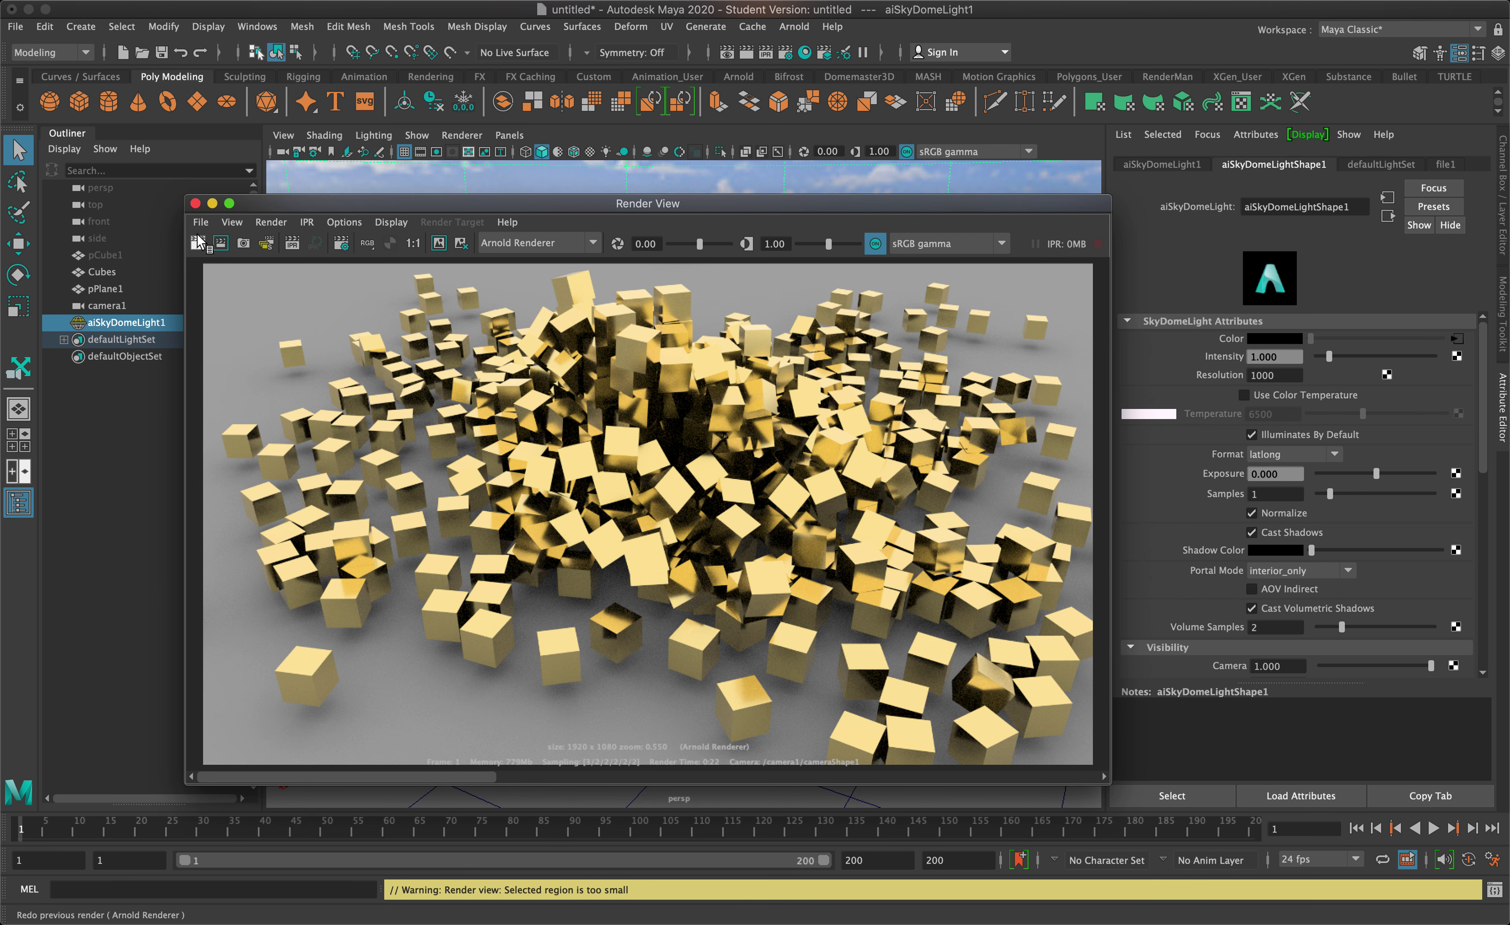
pyautogui.click(198, 242)
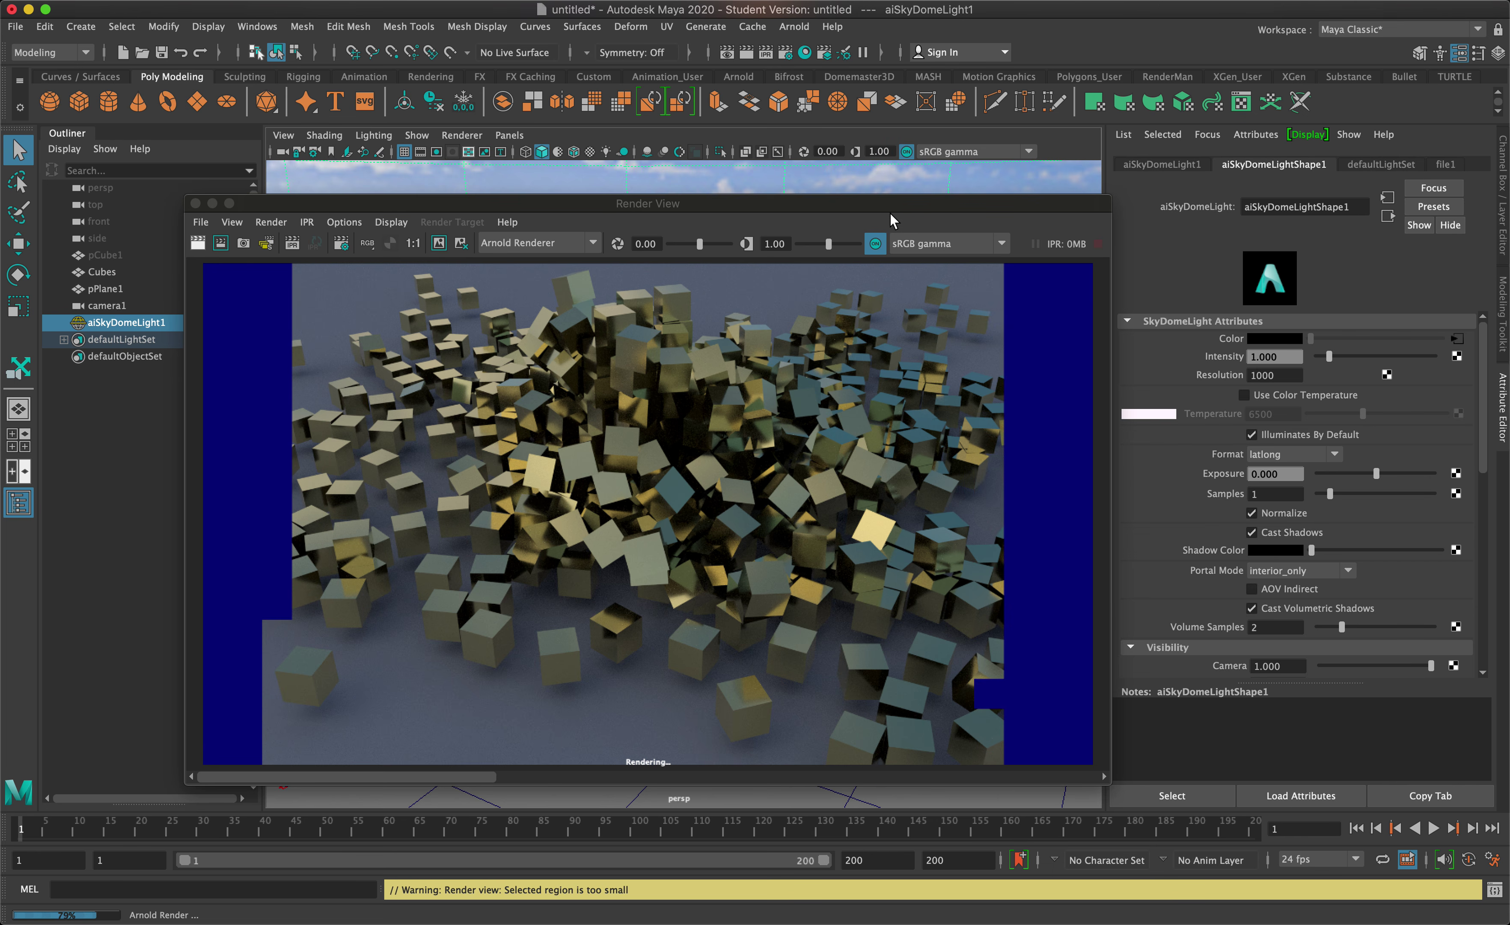
pyautogui.moveTo(878, 200); pyautogui.dragTo(887, 294)
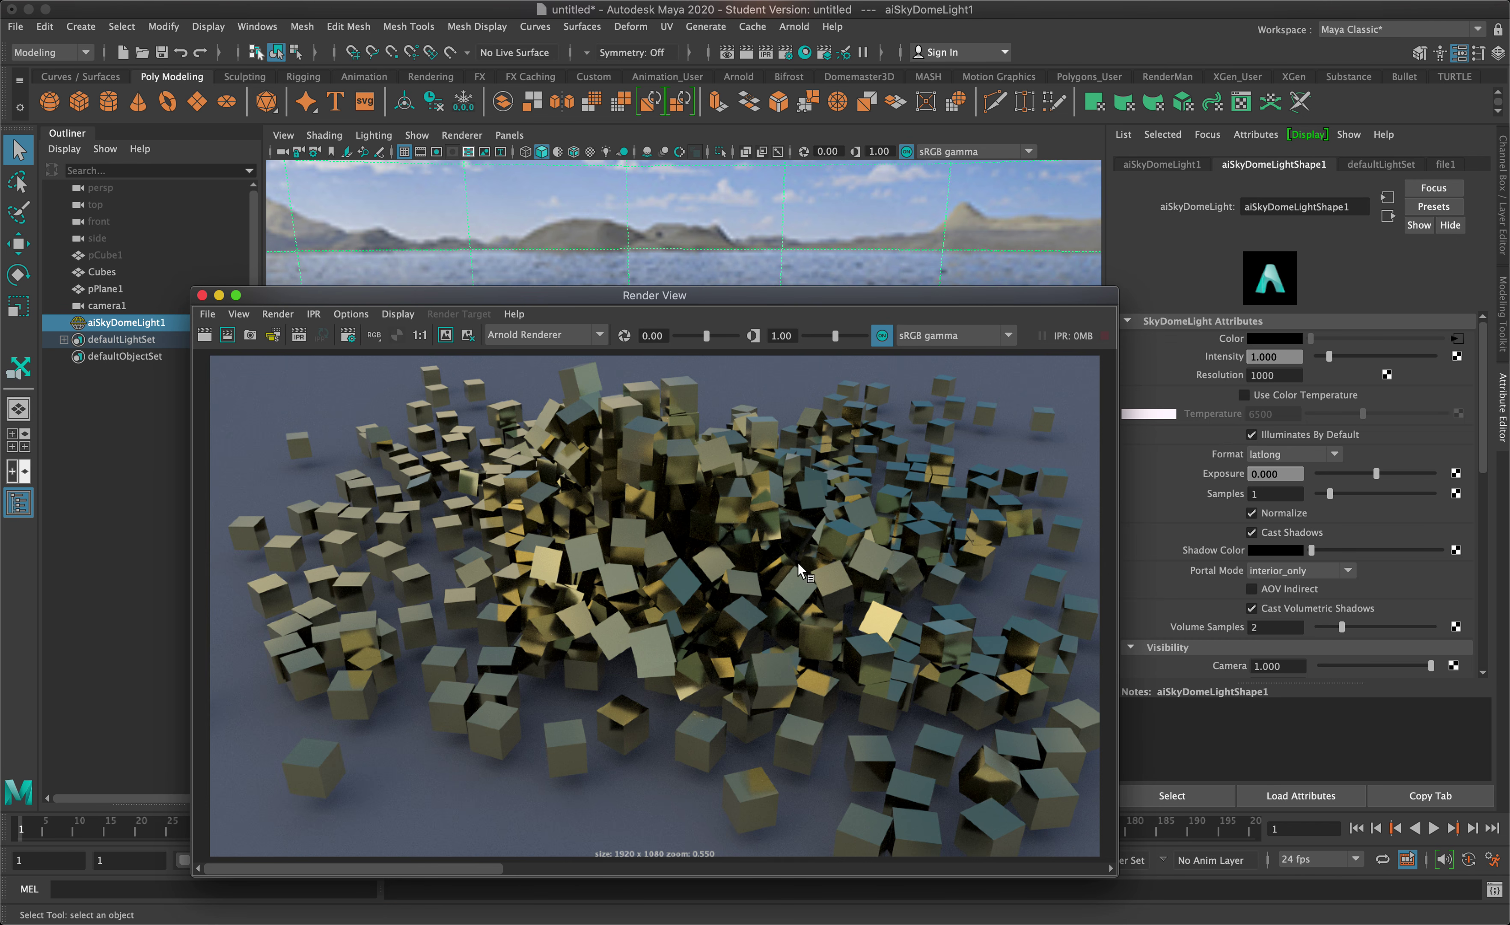
# Keep the HDRI-lit render and compare it with the earlier plain skydome render.
pyautogui.click(445, 334)
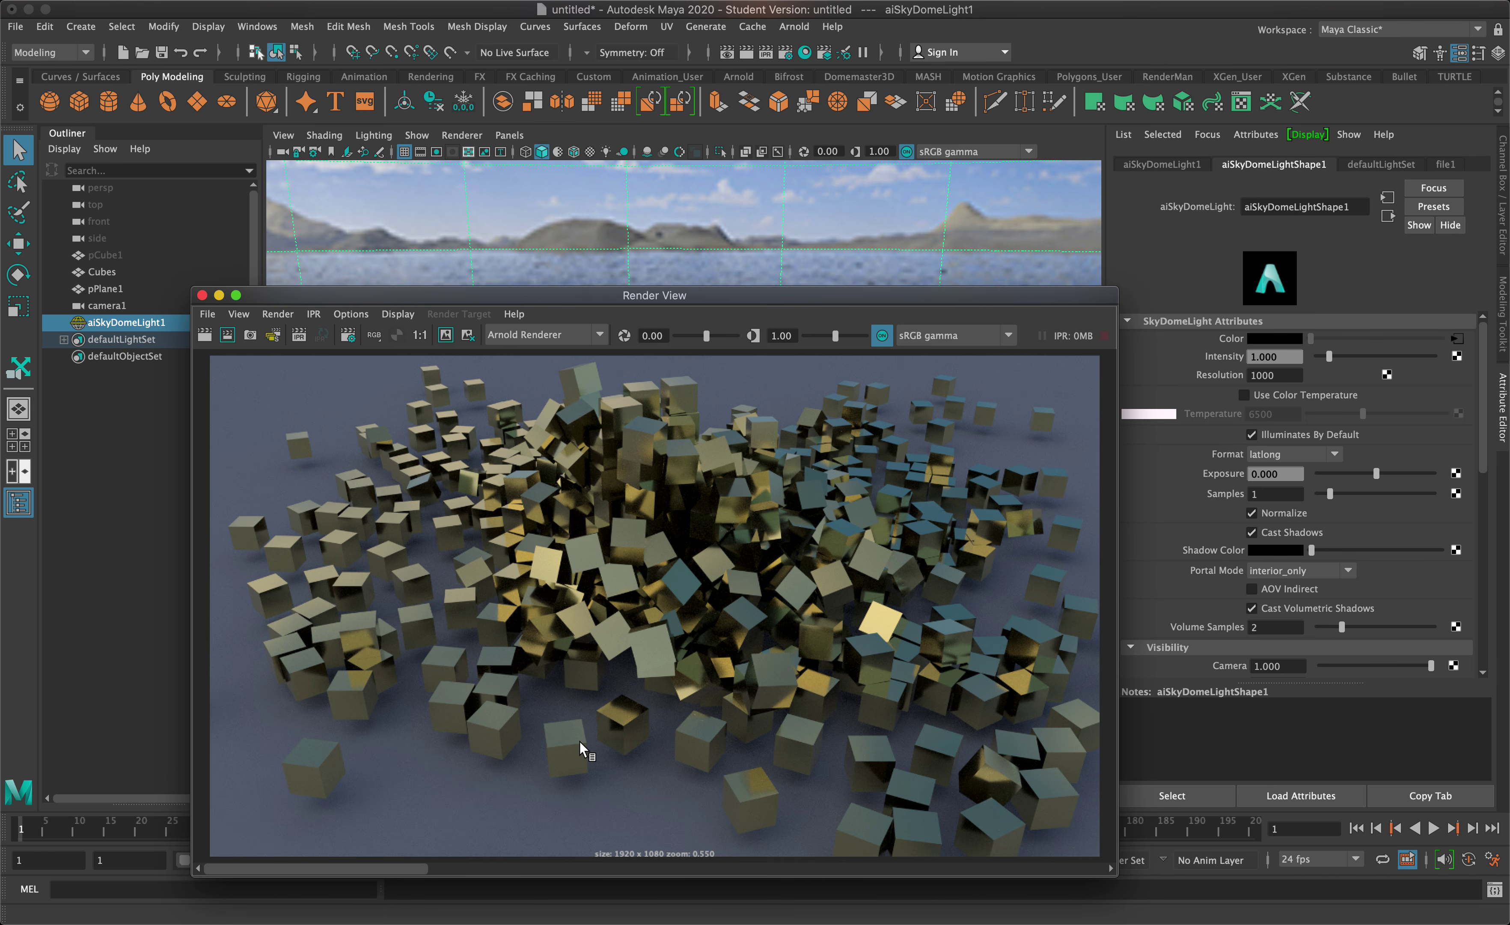
pyautogui.click(733, 868)
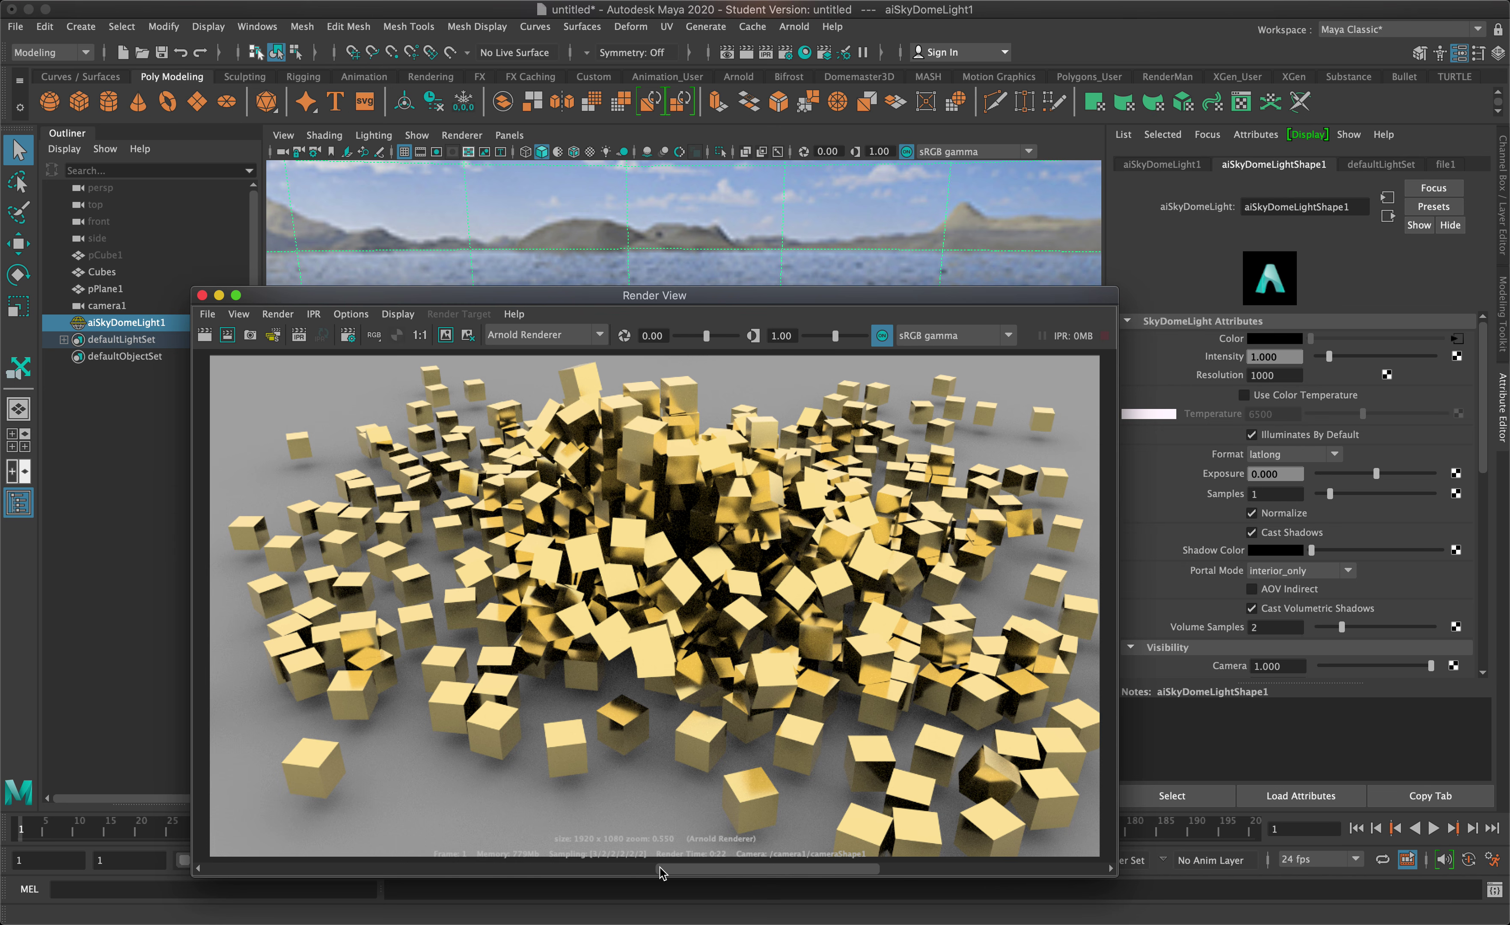
pyautogui.moveTo(662, 871); pyautogui.dragTo(694, 871)
pyautogui.click(592, 870)
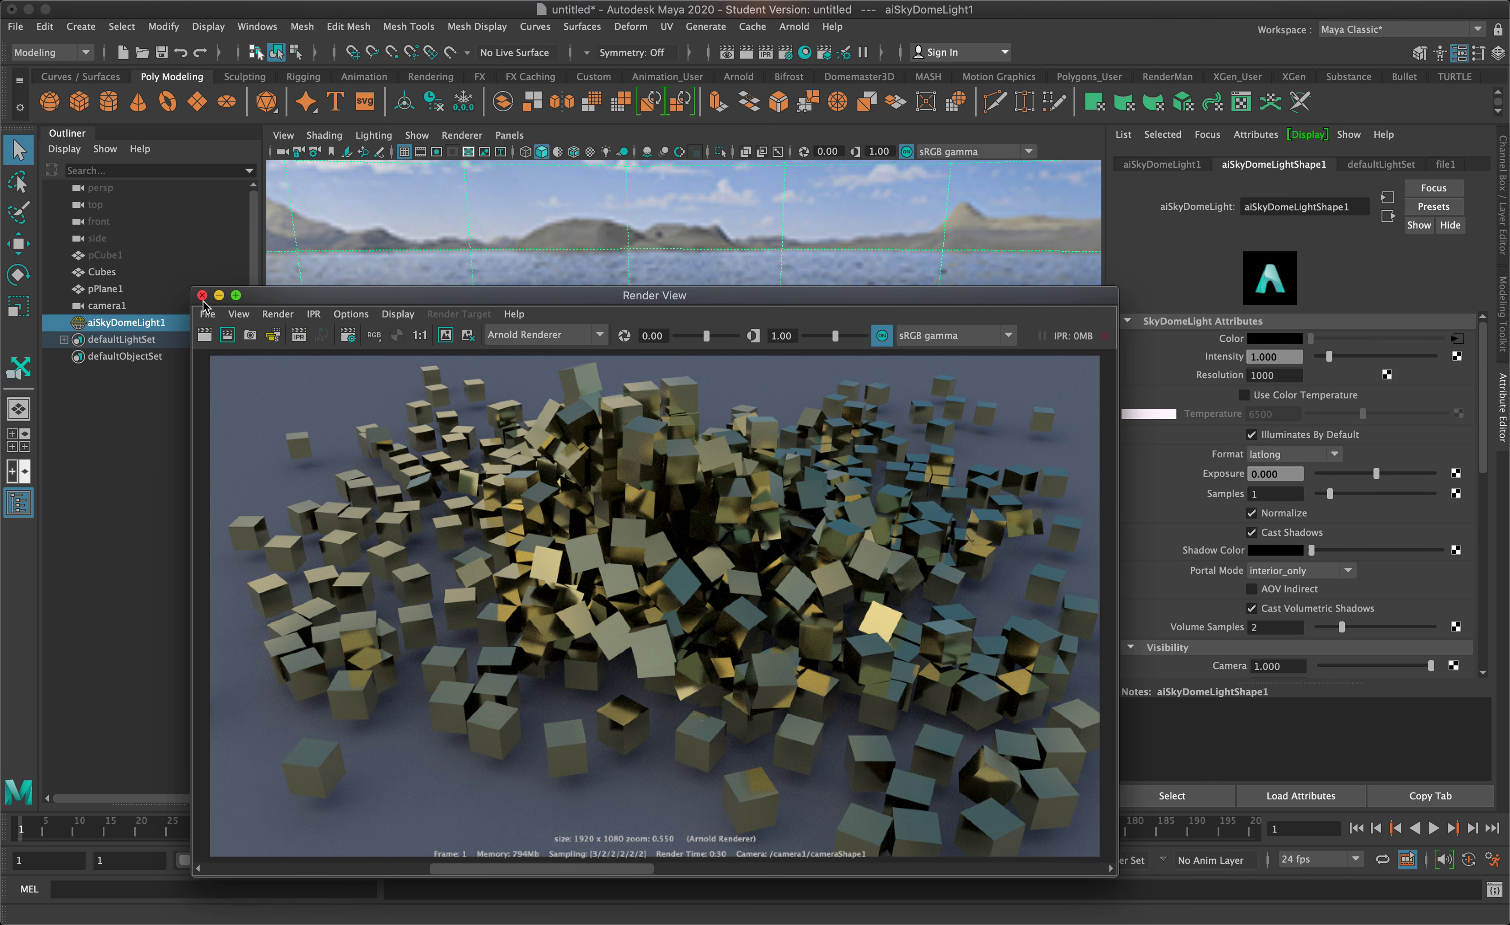
# Delete the HDRI skydome light and add an Arnold Physical Sky light in its place.
pyautogui.click(356, 241)
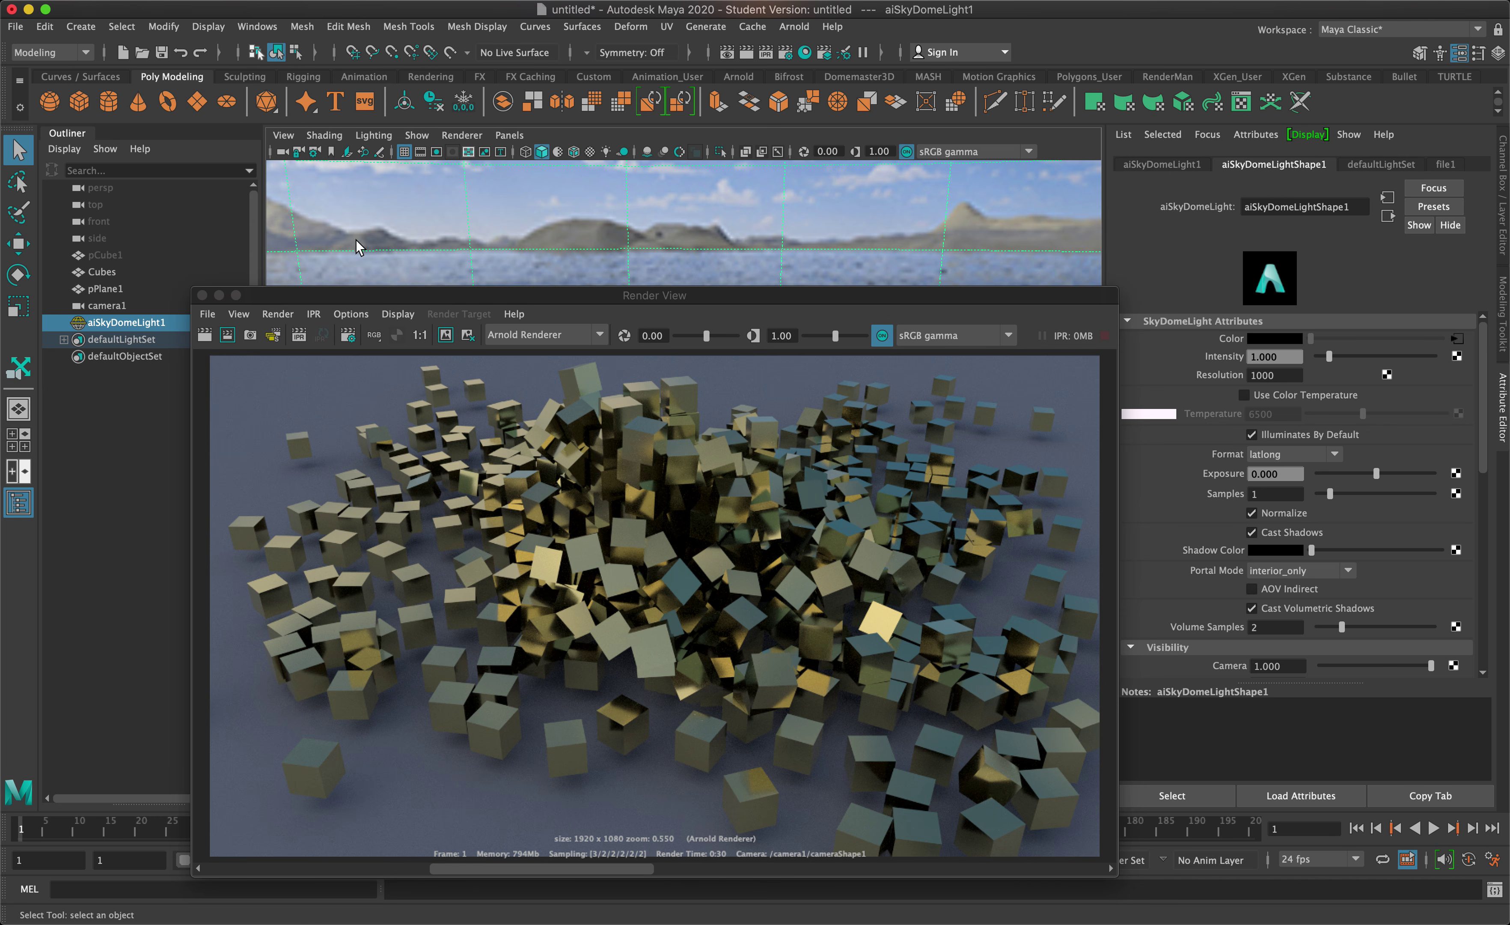
pyautogui.press('Delete')
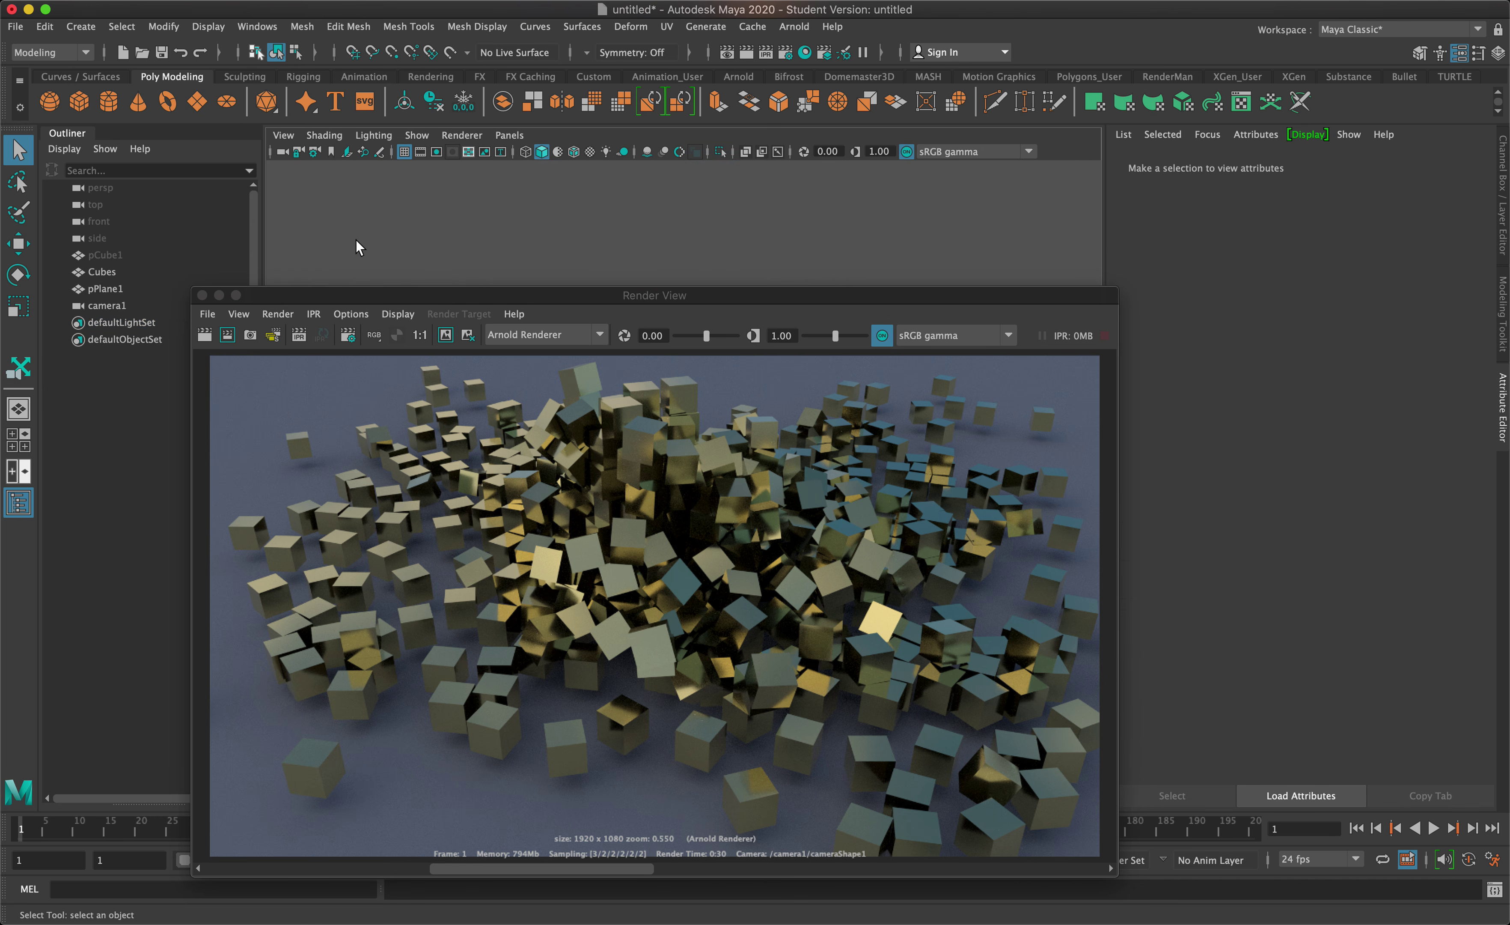
pyautogui.click(430, 298)
pyautogui.moveTo(430, 300); pyautogui.dragTo(515, 274)
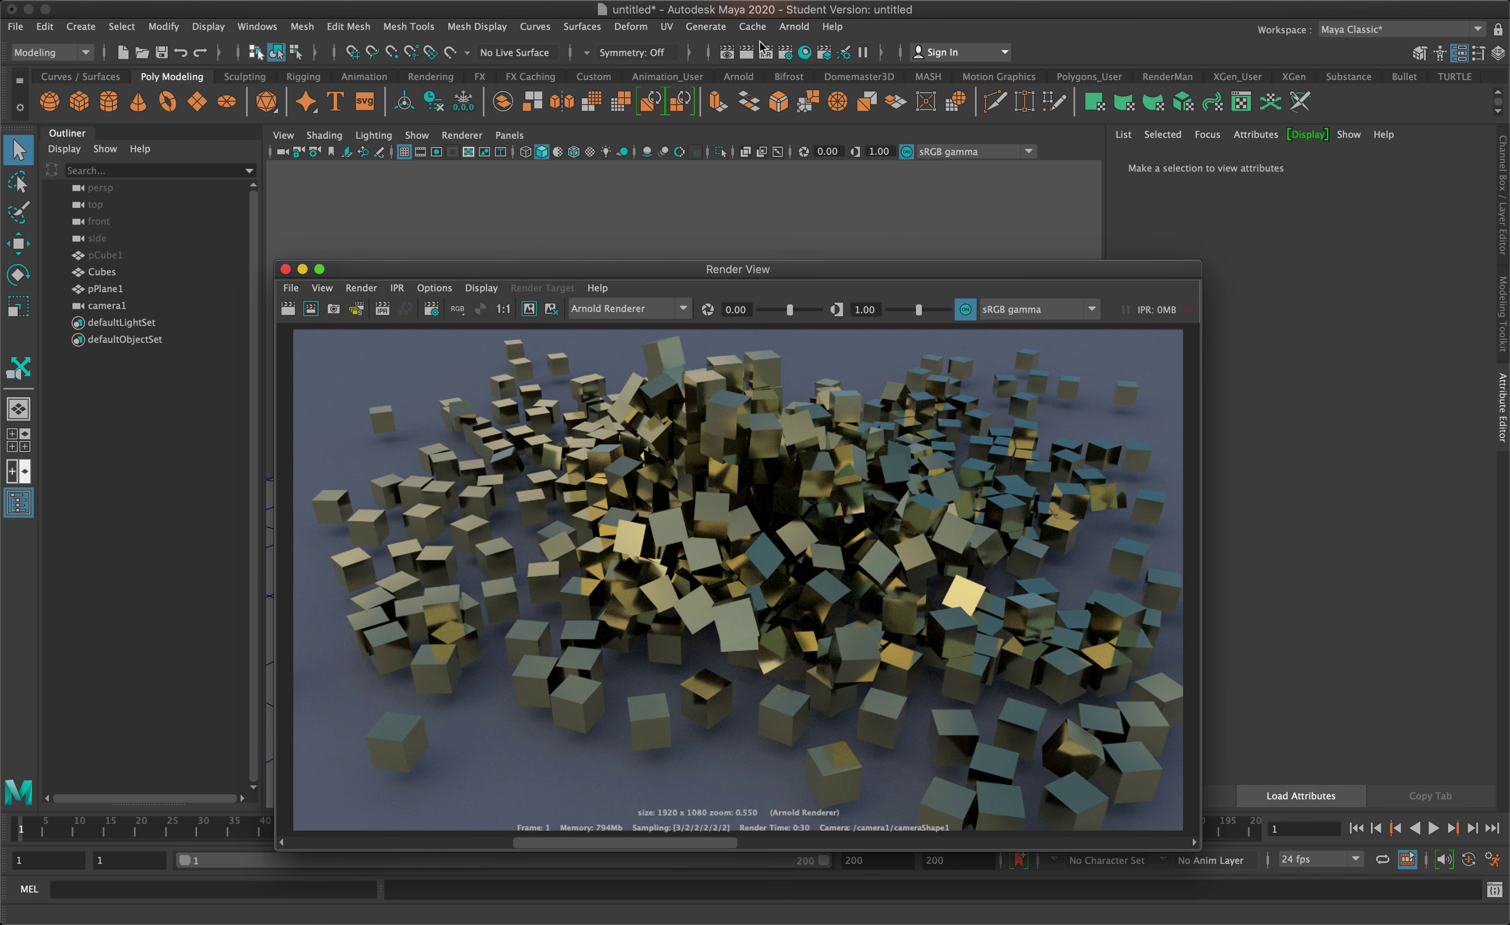
pyautogui.click(794, 26)
pyautogui.moveTo(881, 111)
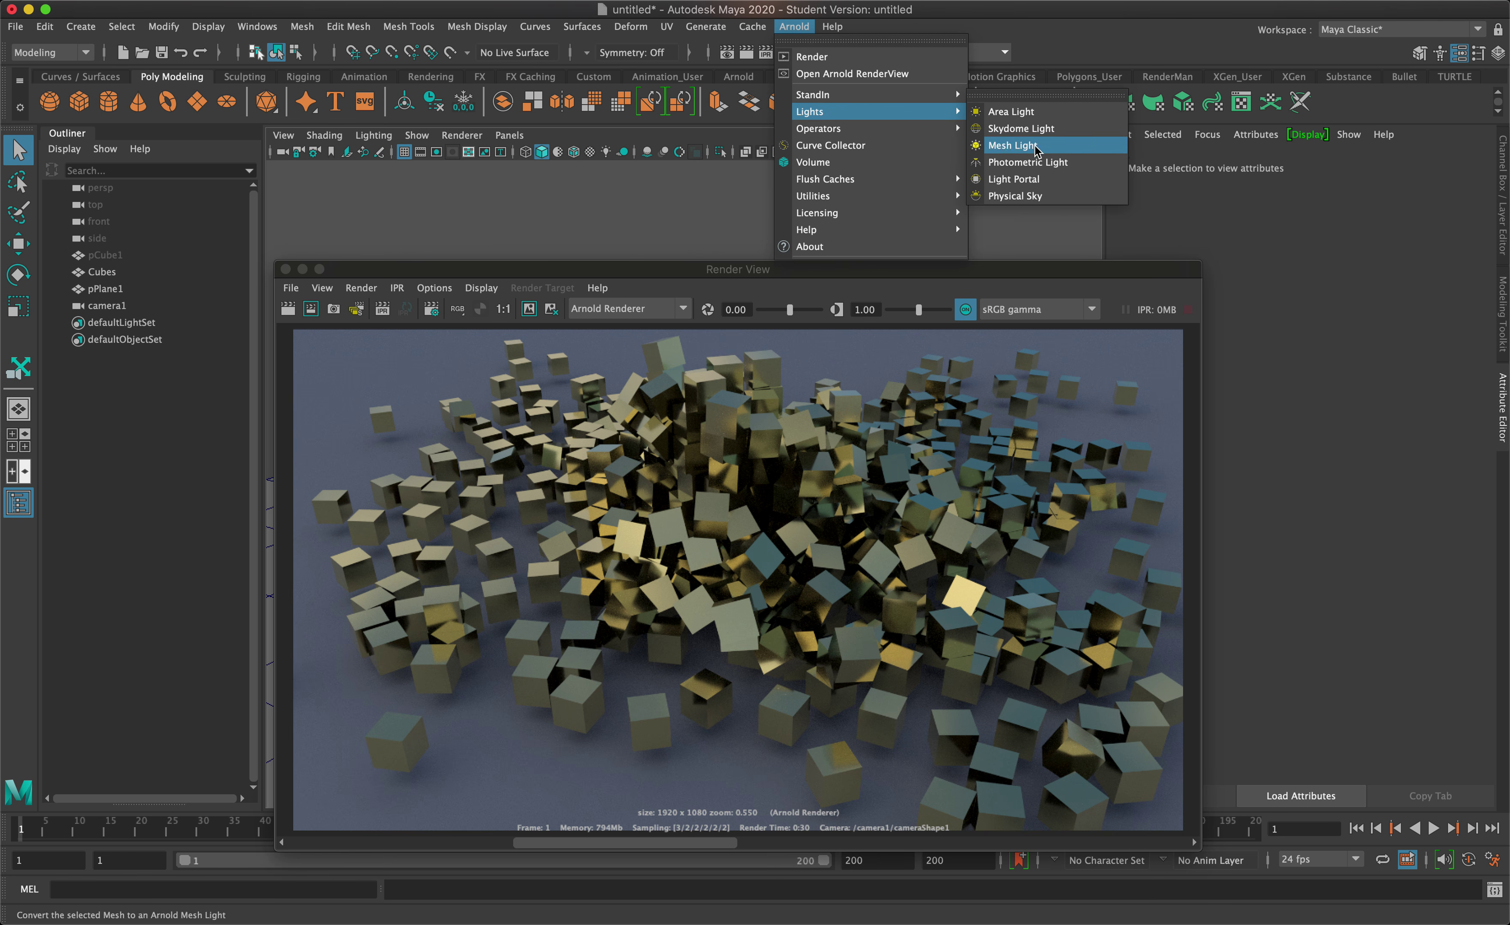
pyautogui.click(1015, 197)
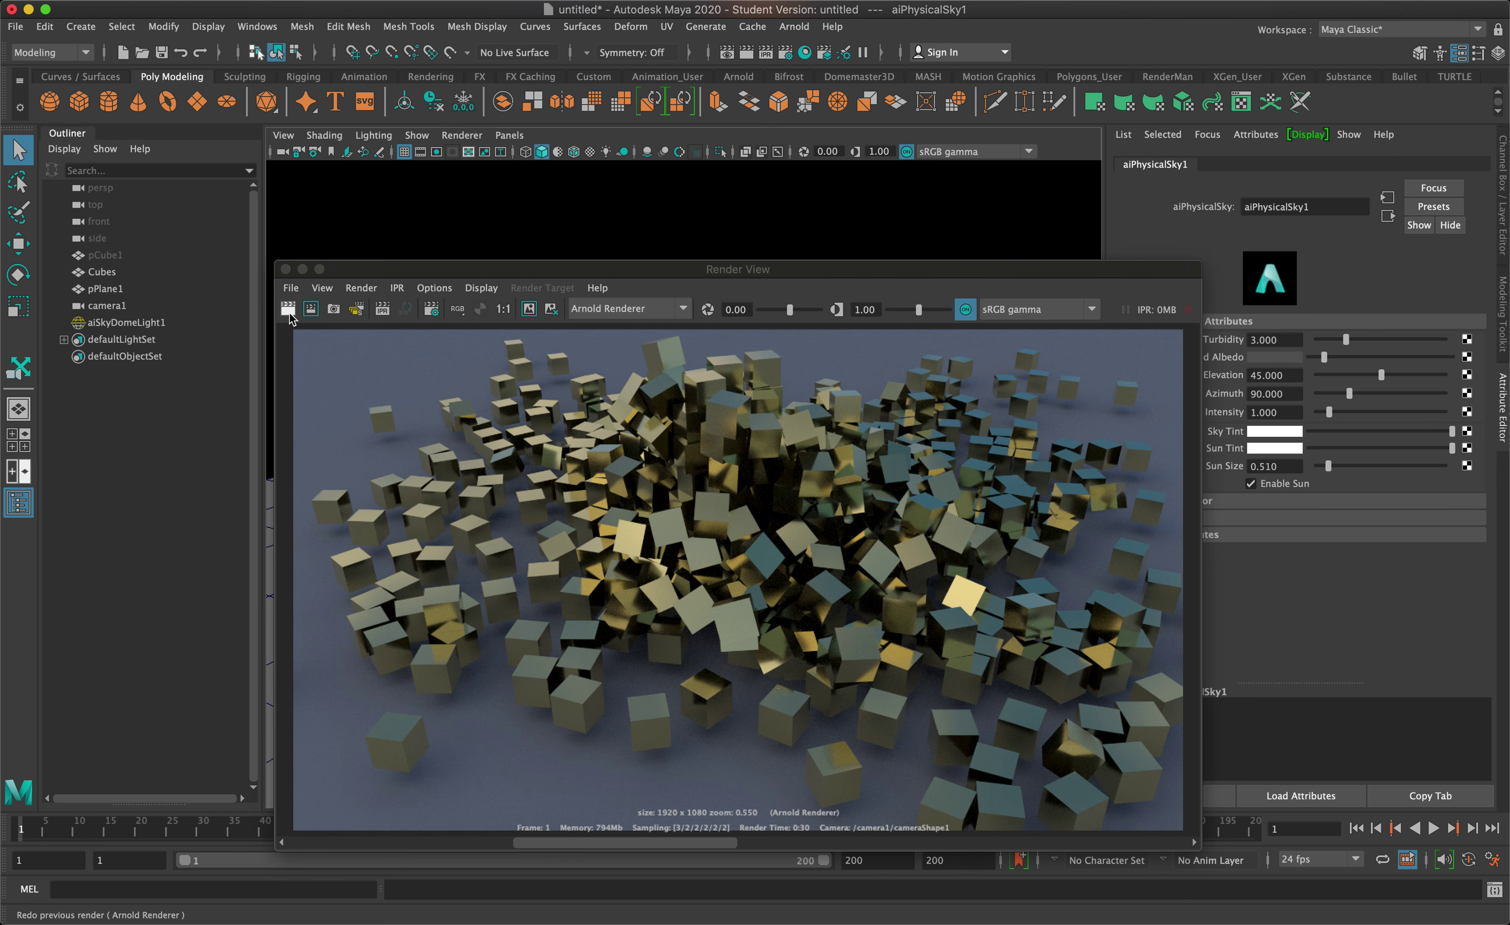
# Re-render the camera1 view with the Physical Sky lighting and view it among the kept images.
pyautogui.moveTo(381, 268); pyautogui.dragTo(379, 224)
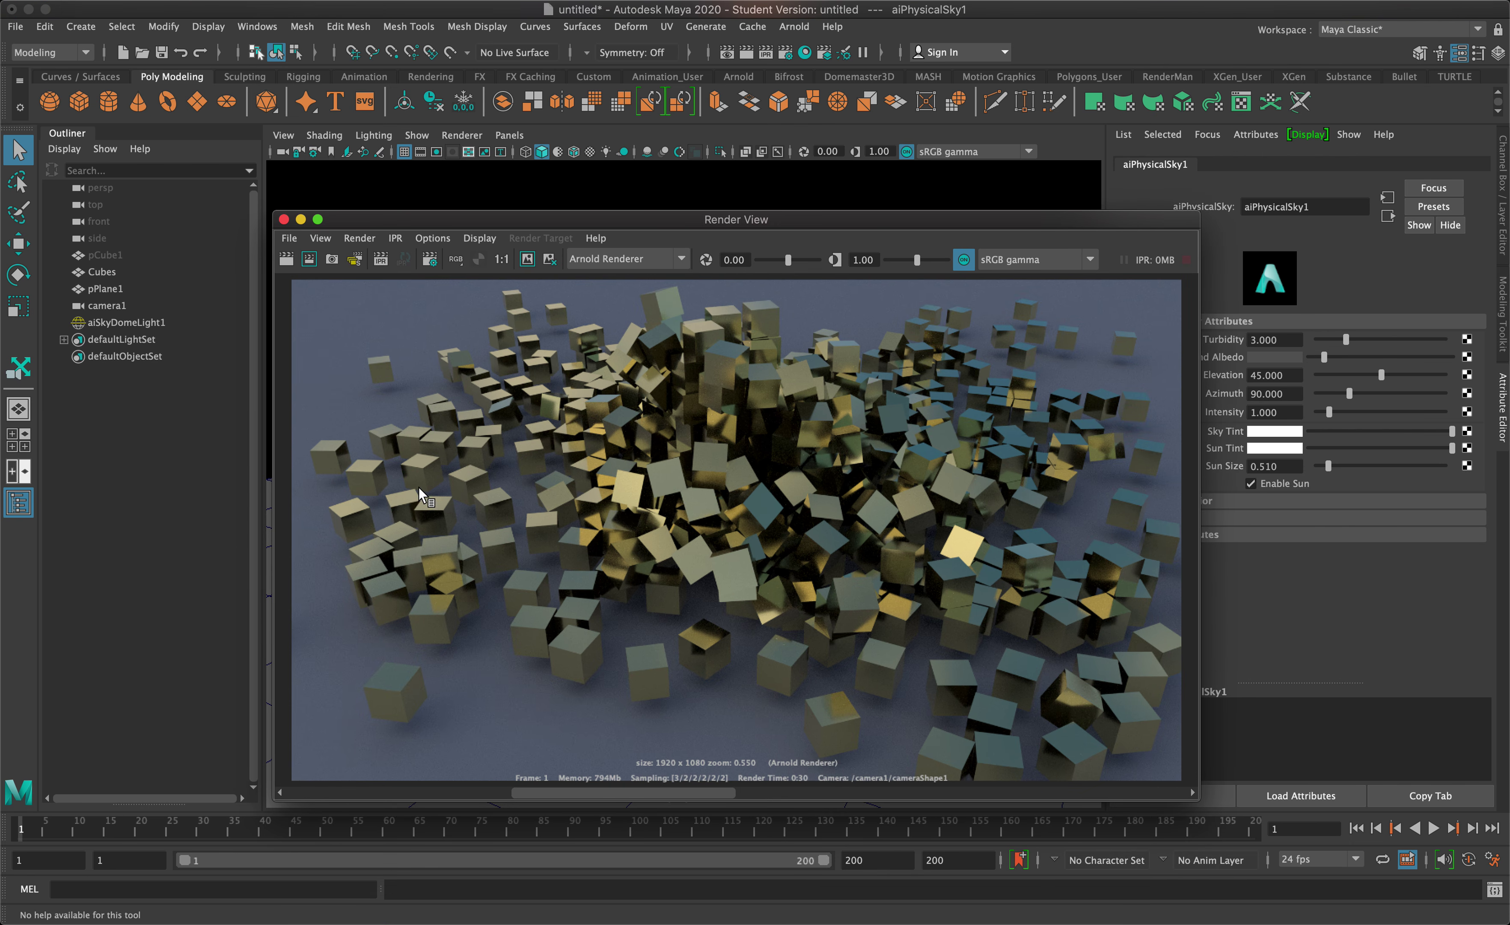
pyautogui.click(286, 259)
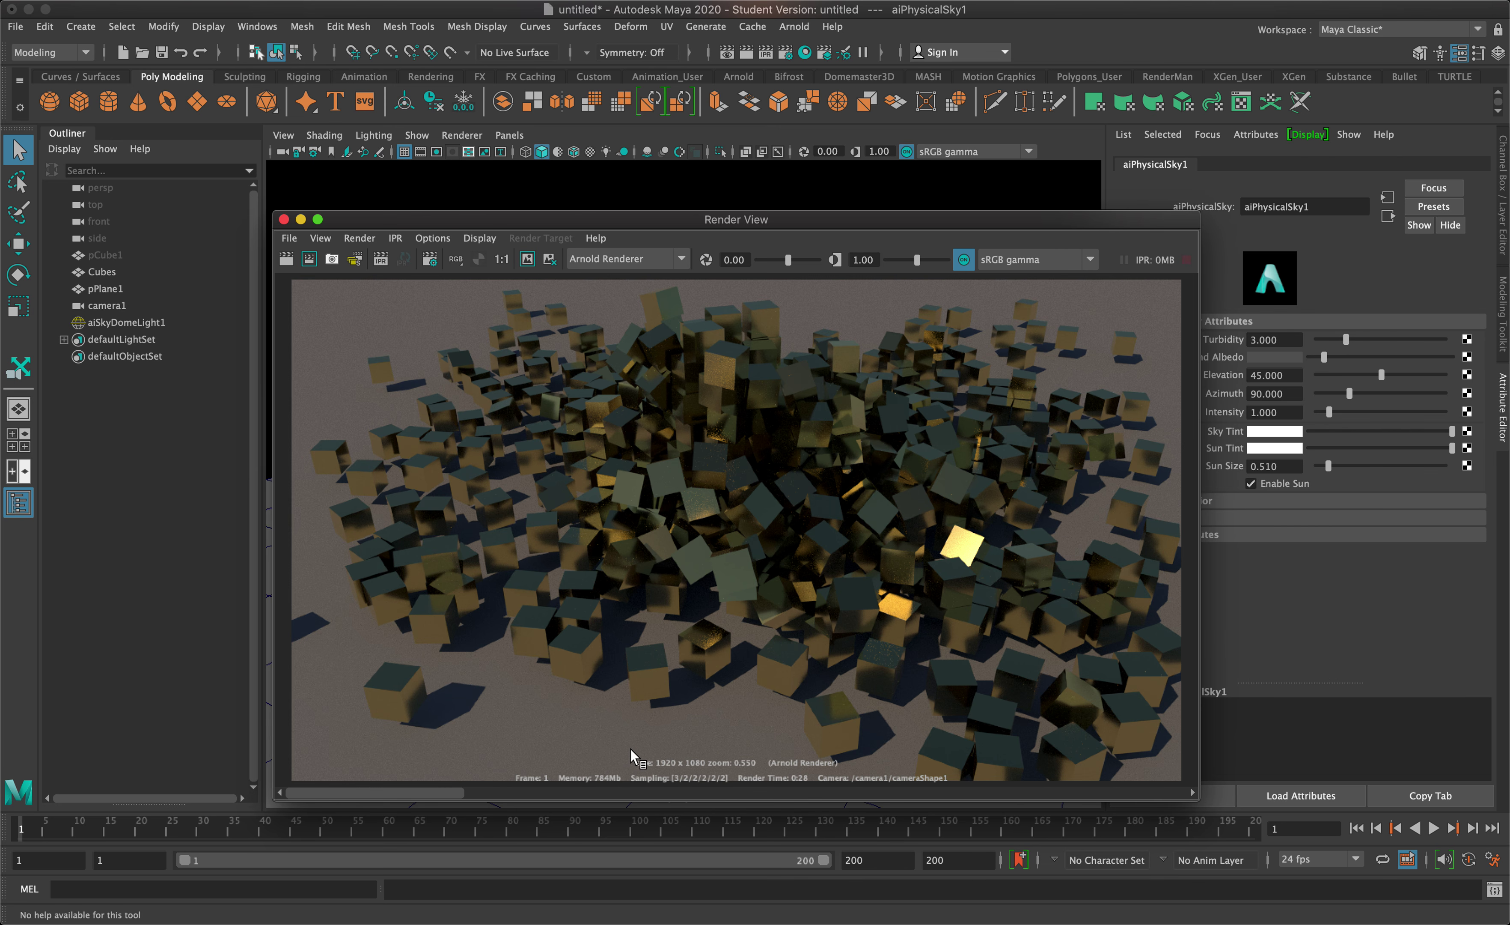
pyautogui.moveTo(625, 788)
pyautogui.mouseDown()
pyautogui.moveTo(684, 787)
pyautogui.moveTo(634, 790)
pyautogui.mouseUp()
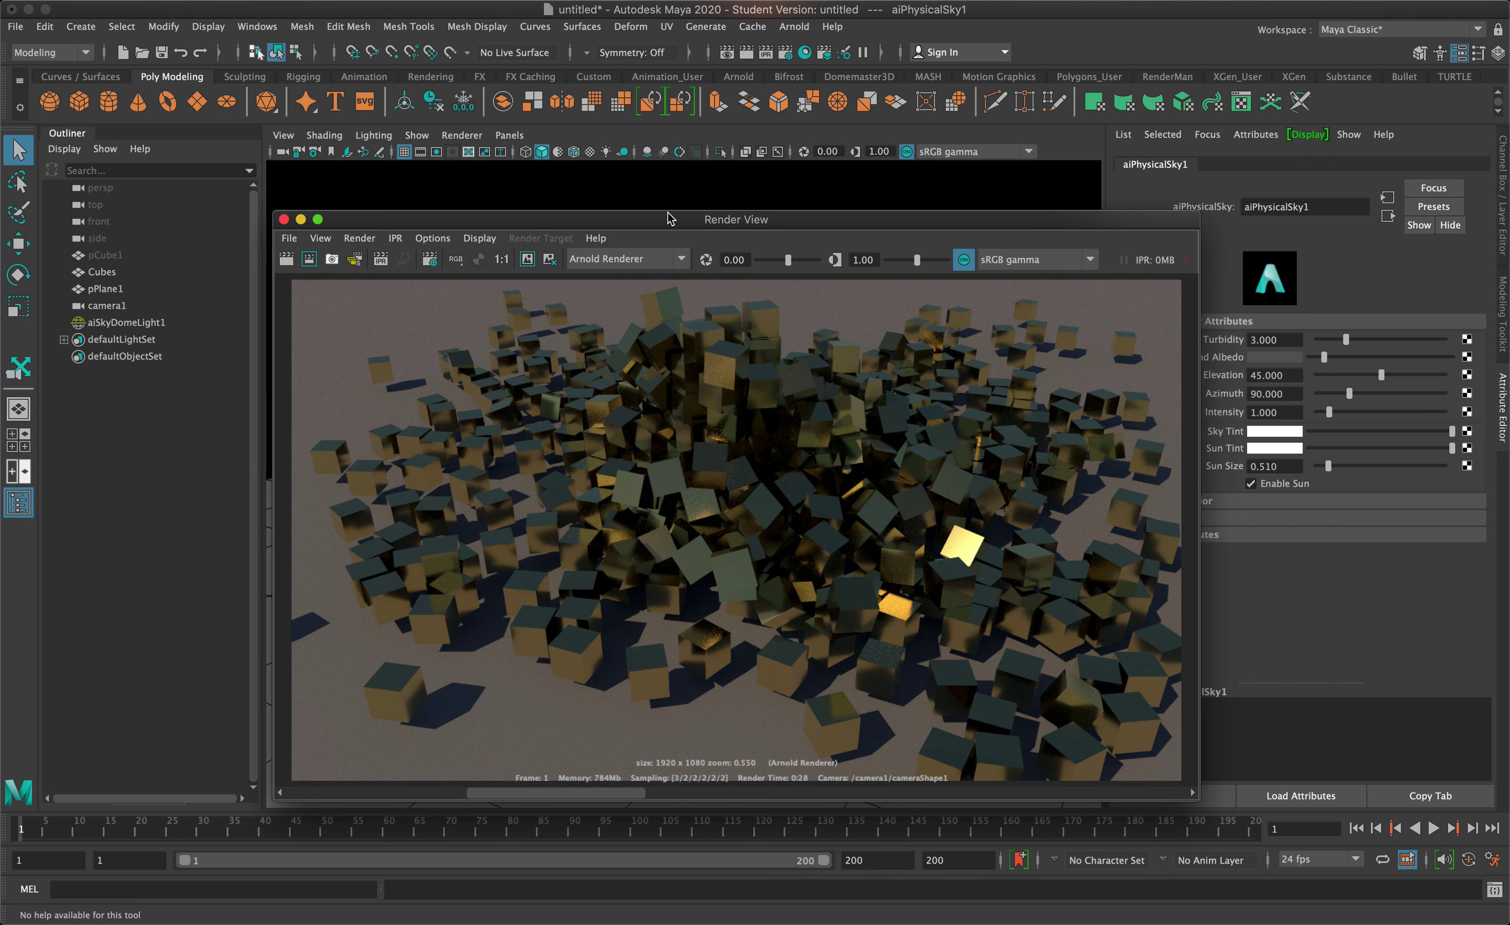
# Uncover the Physical Sky attributes, set the sky's elevation to 90 and re-render the camera1 view.
pyautogui.moveTo(668, 214); pyautogui.dragTo(528, 198)
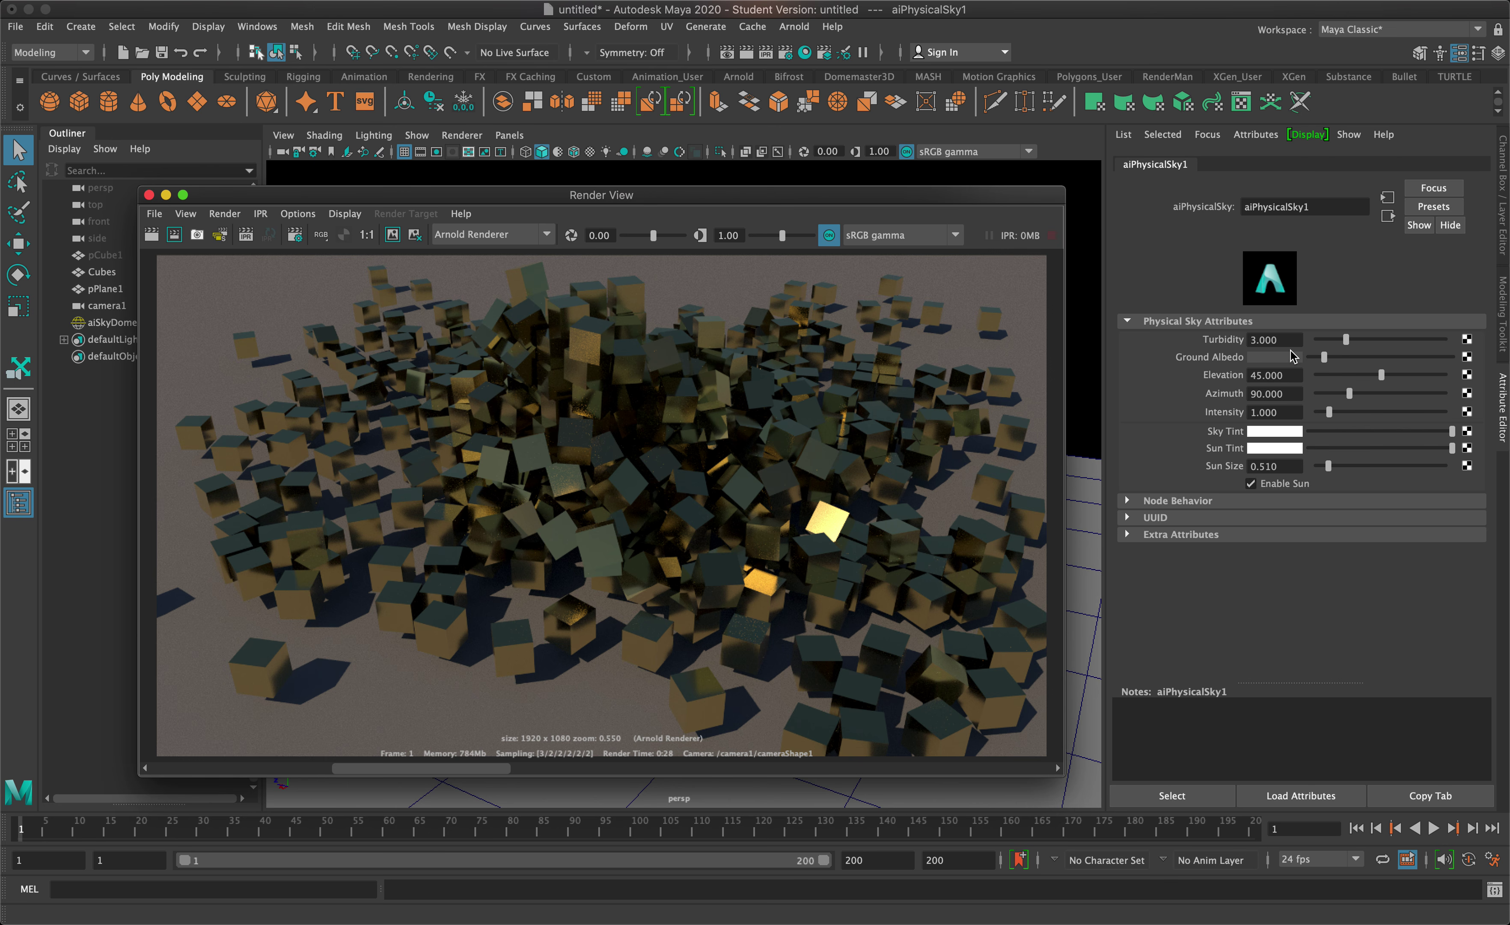
pyautogui.click(1262, 376)
pyautogui.press('BackSpace')
pyautogui.press('BackSpace')
pyautogui.write('90')
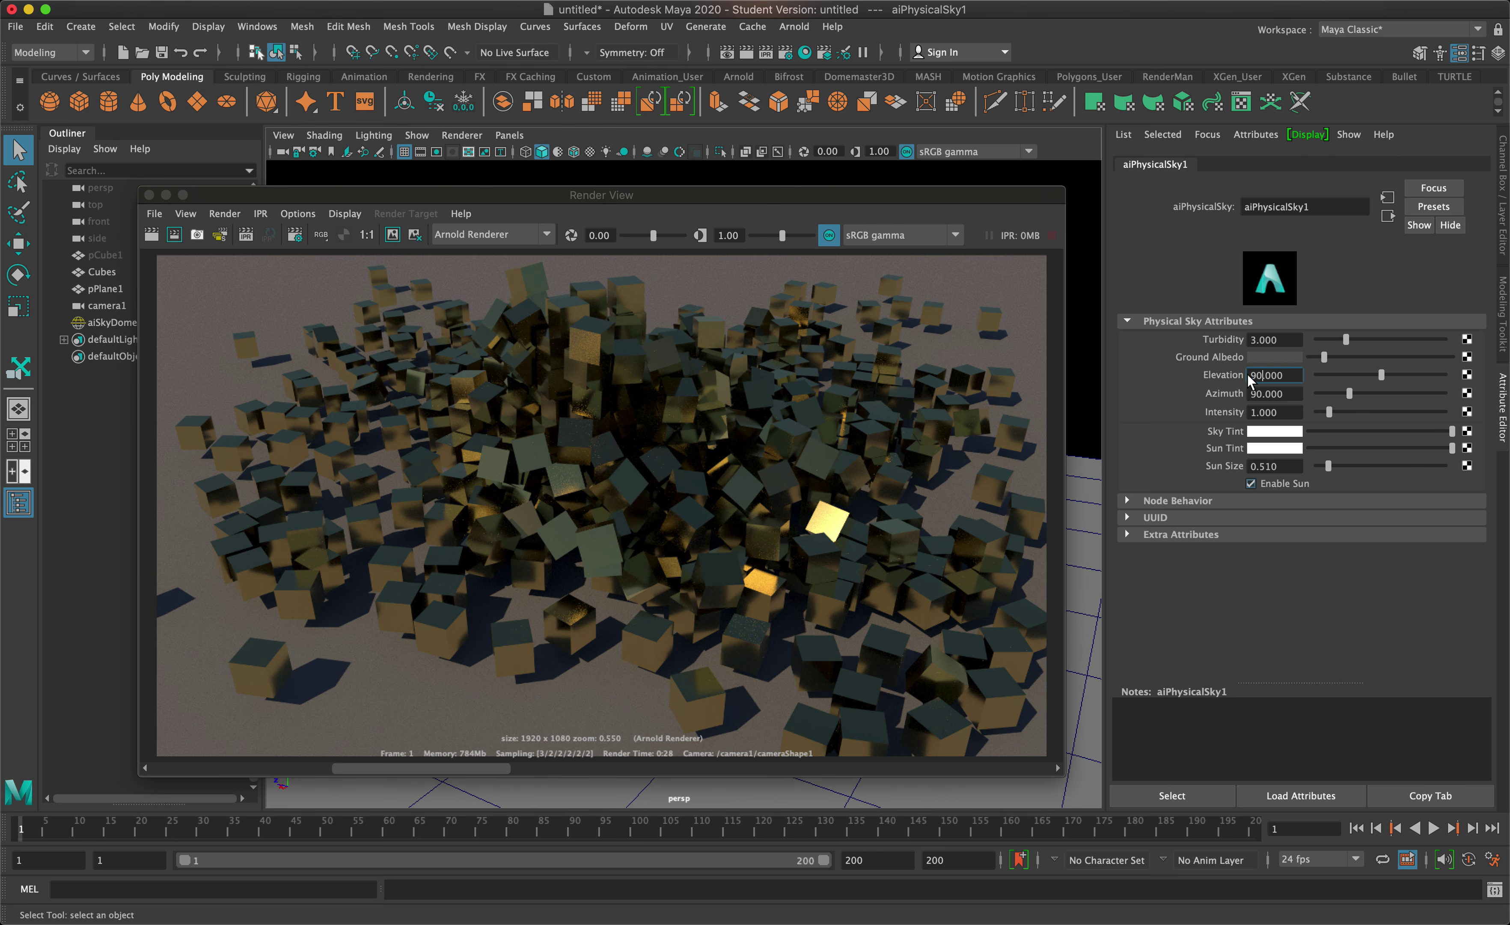
pyautogui.press('Return')
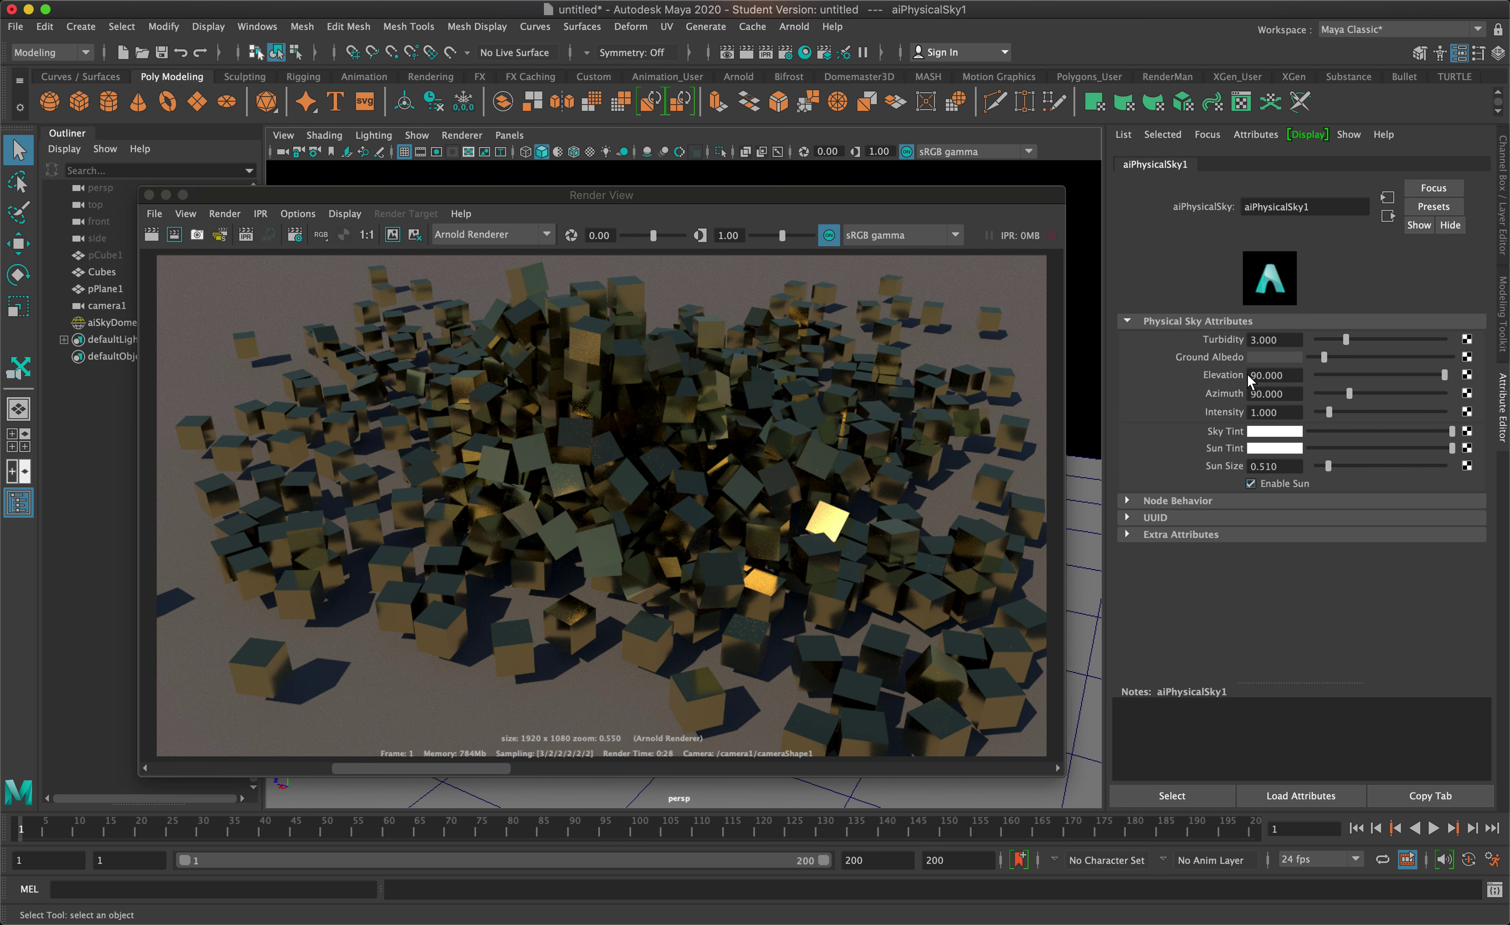
pyautogui.click(152, 235)
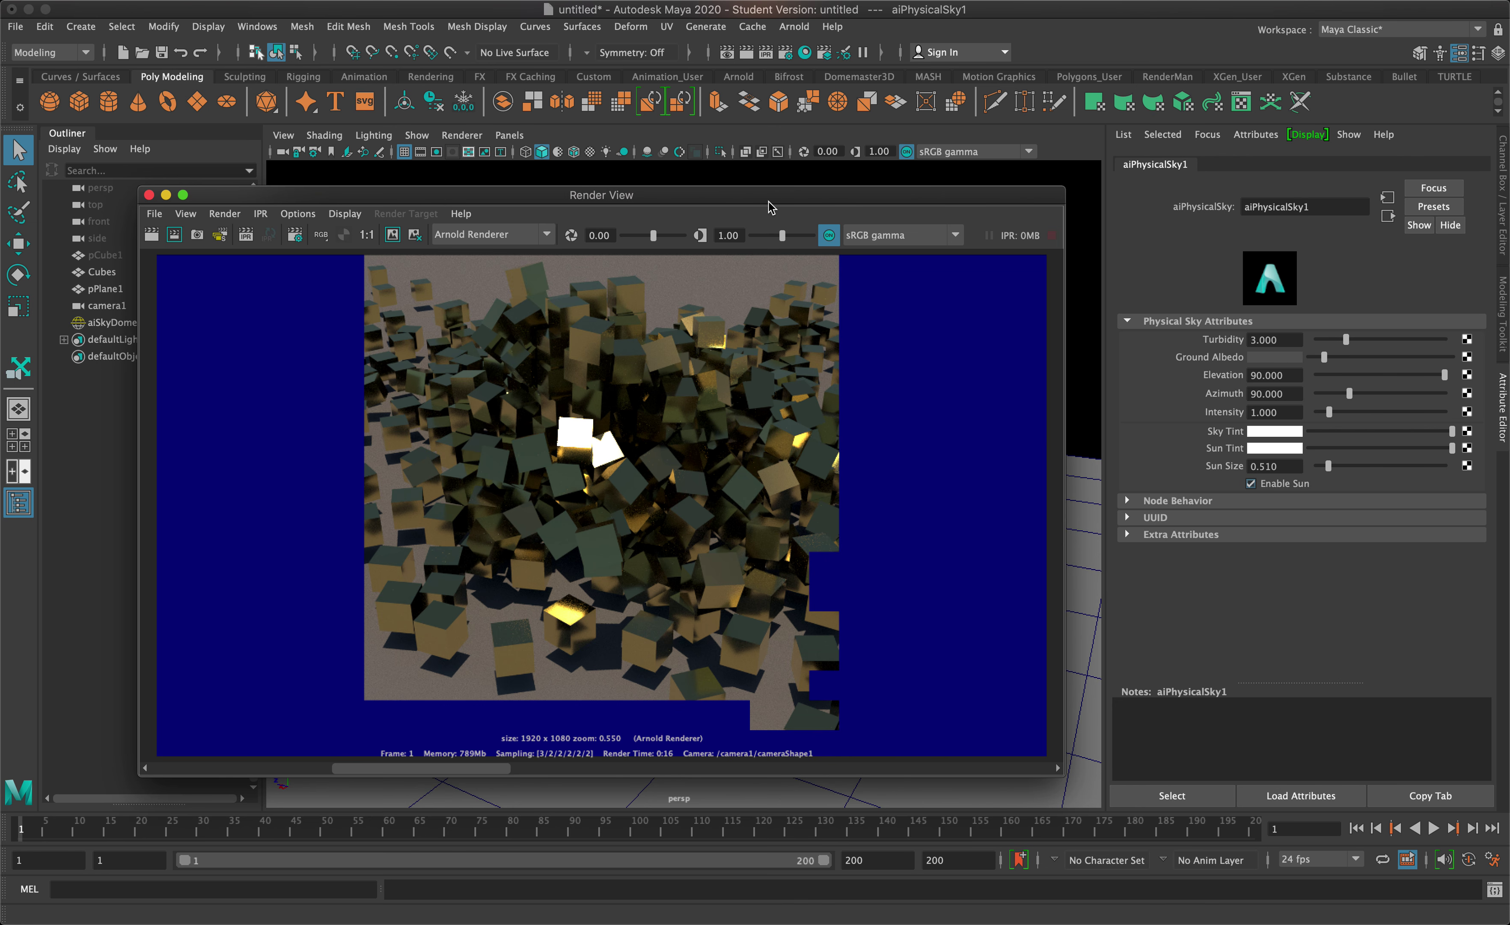
# Set the Physical Sky's elevation back to 45.
pyautogui.click(1262, 378)
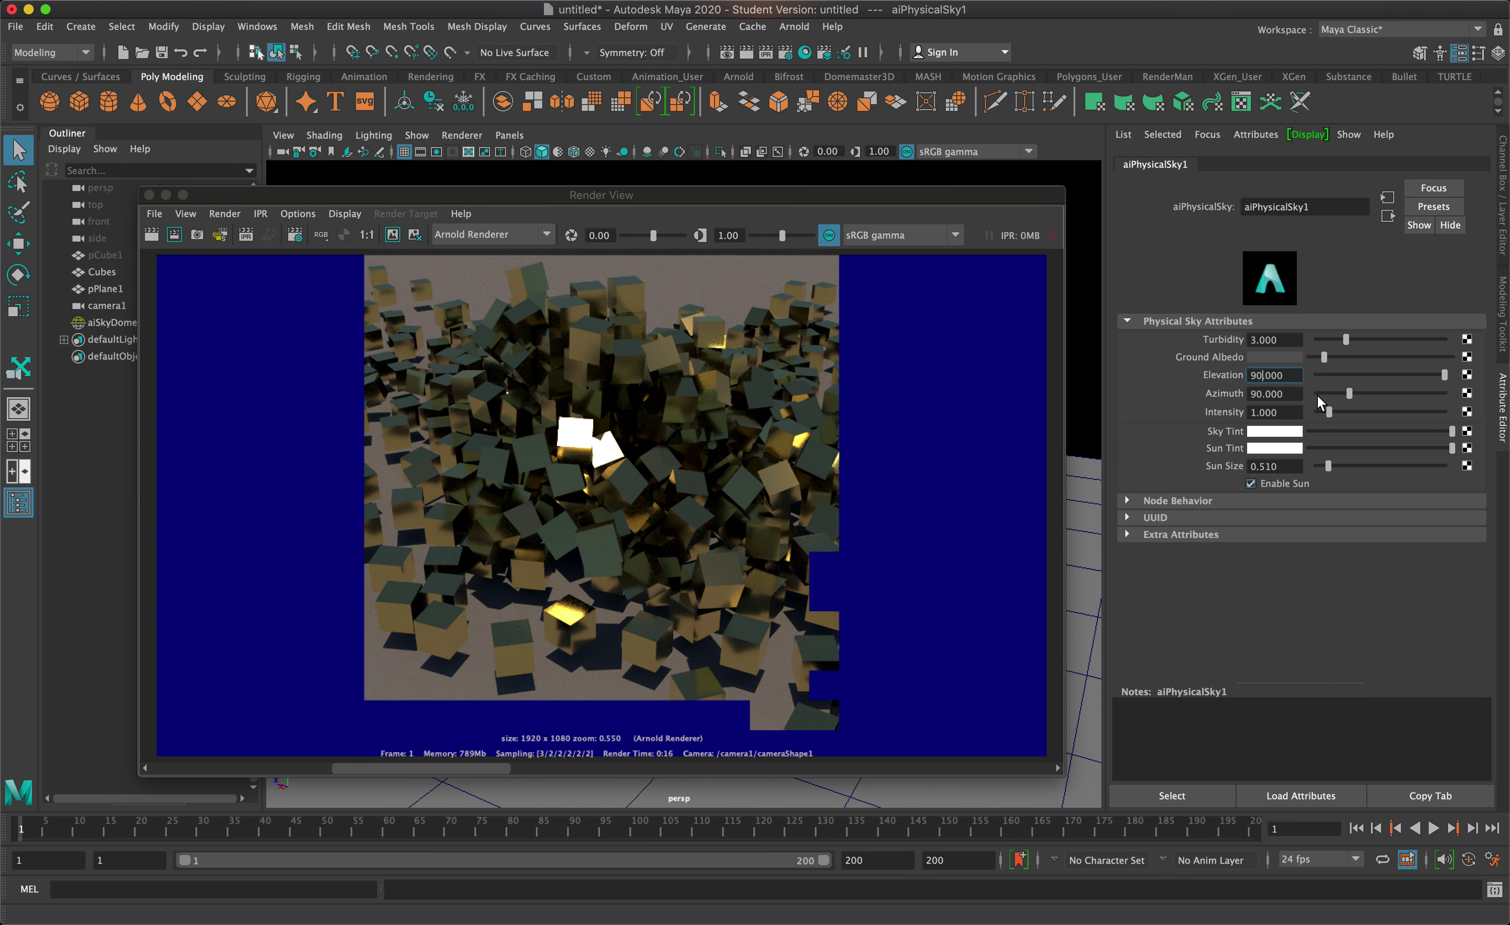
pyautogui.press('BackSpace')
pyautogui.press('BackSpace')
pyautogui.write('45')
pyautogui.press('Return')
# Set the Physical Sky's azimuth to 0 and re-render the camera1 view.
pyautogui.click(1261, 393)
pyautogui.press('BackSpace')
pyautogui.press('BackSpace')
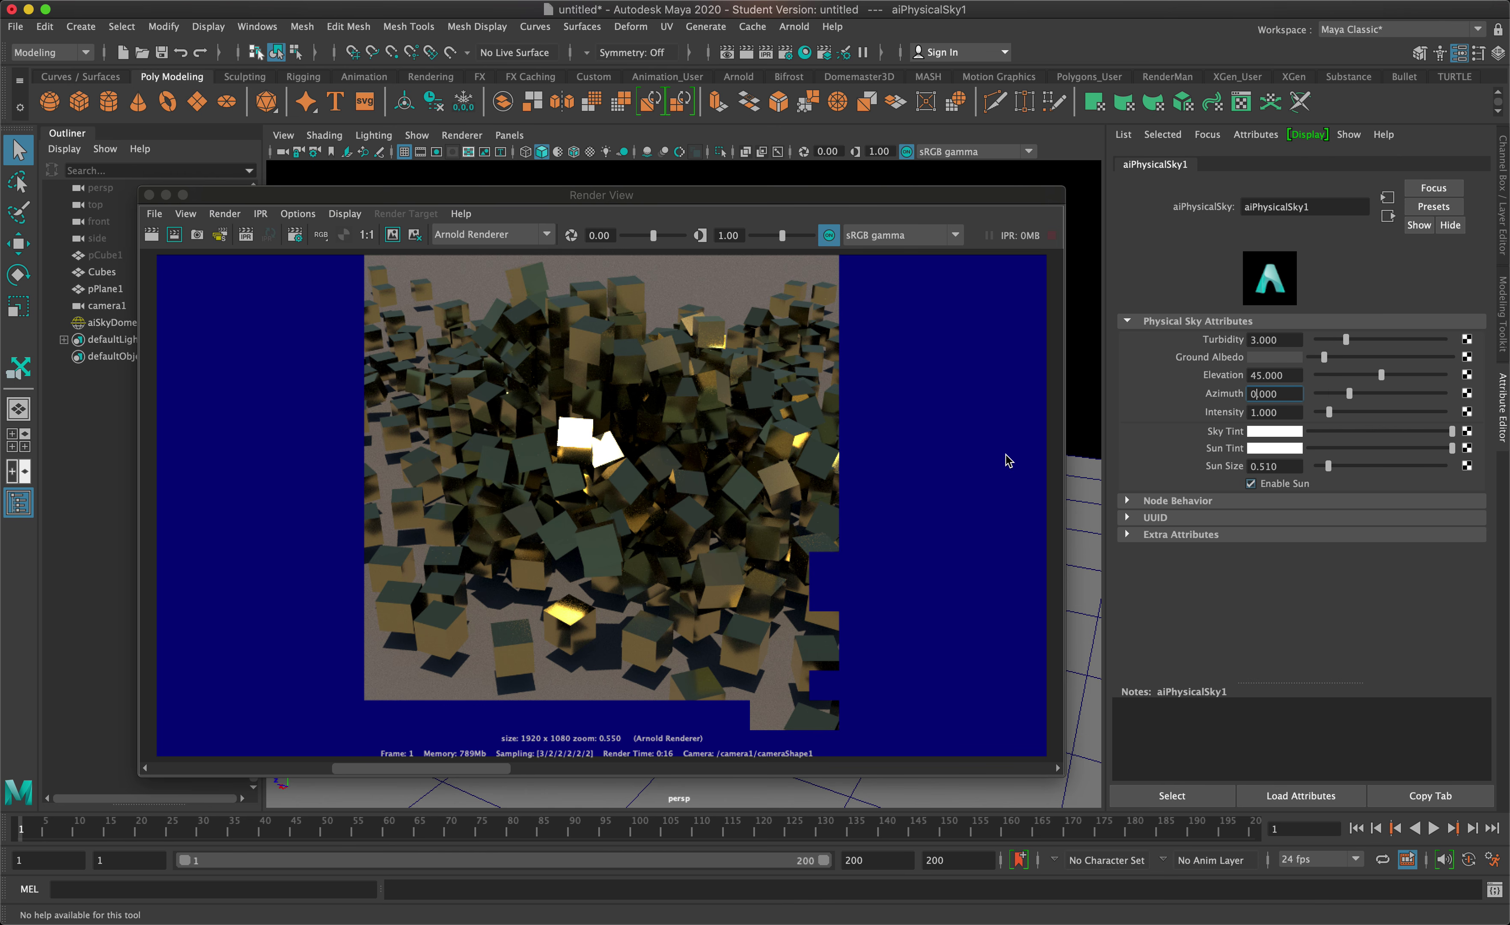
pyautogui.press('Return')
pyautogui.click(151, 234)
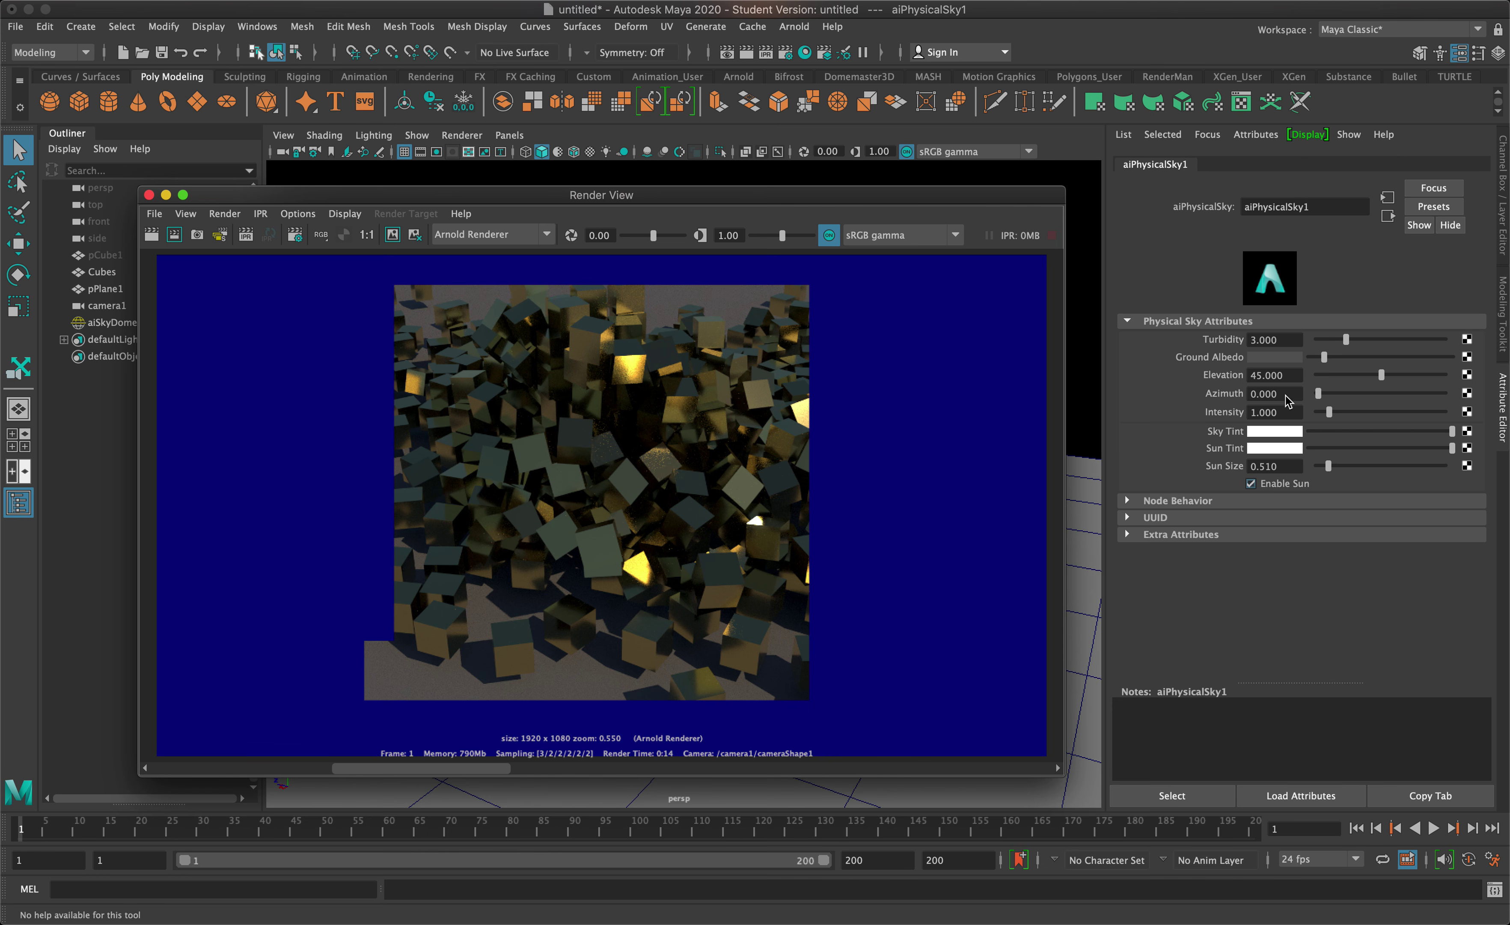
# Restore the Physical Sky's azimuth to 90.
pyautogui.click(1264, 394)
pyautogui.write('90')
pyautogui.press('Return')
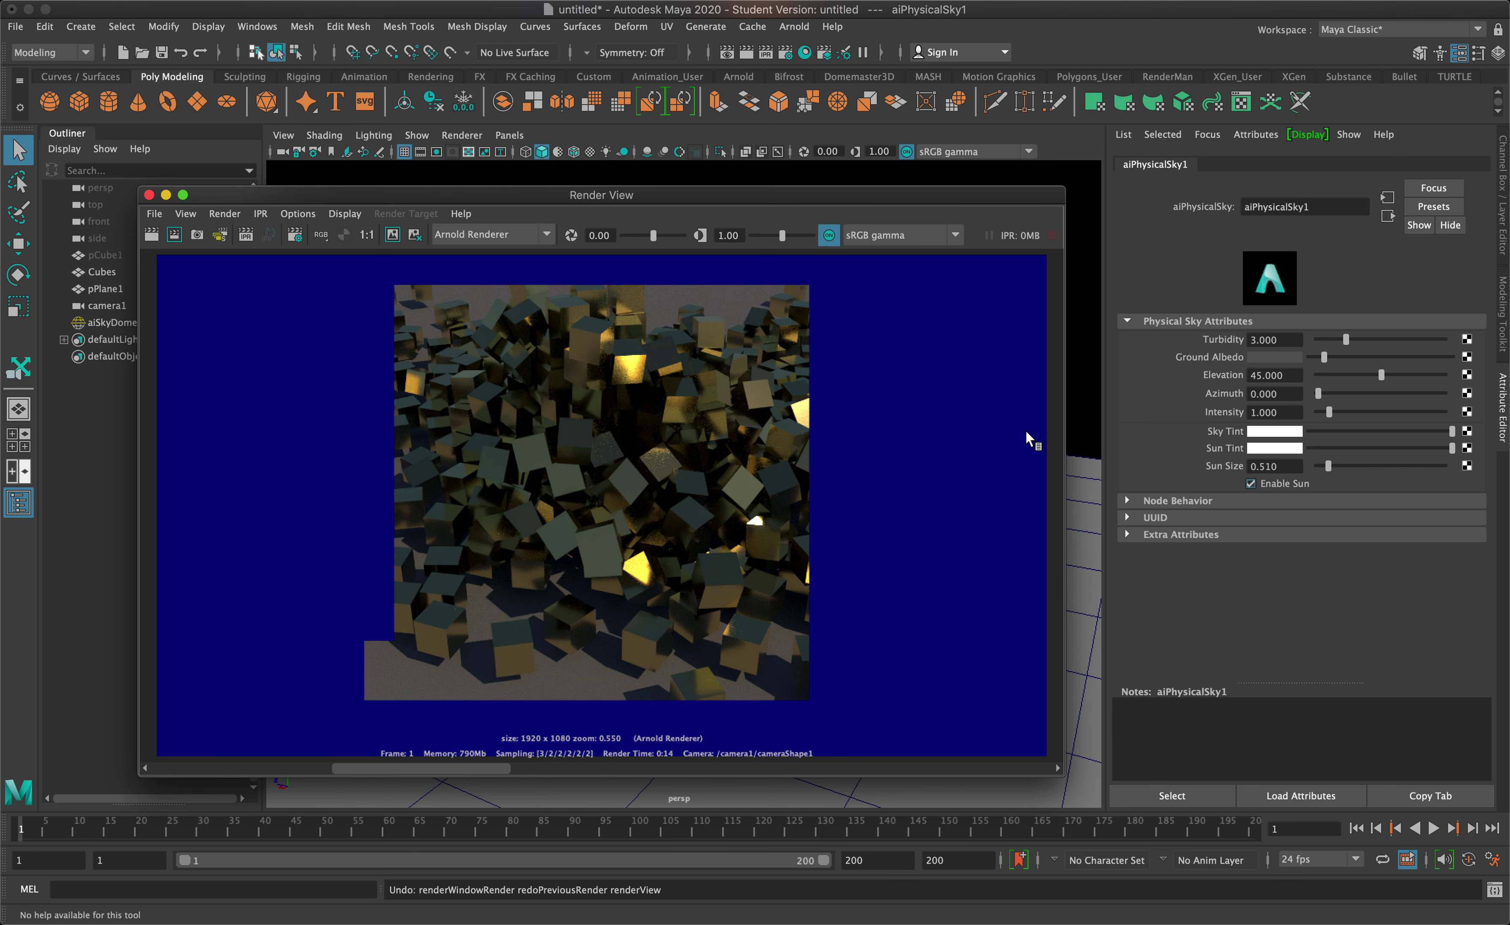
# Set the Physical Sky's elevation to 0, re-render the camera1 view and stop the render partway.
pyautogui.click(1270, 376)
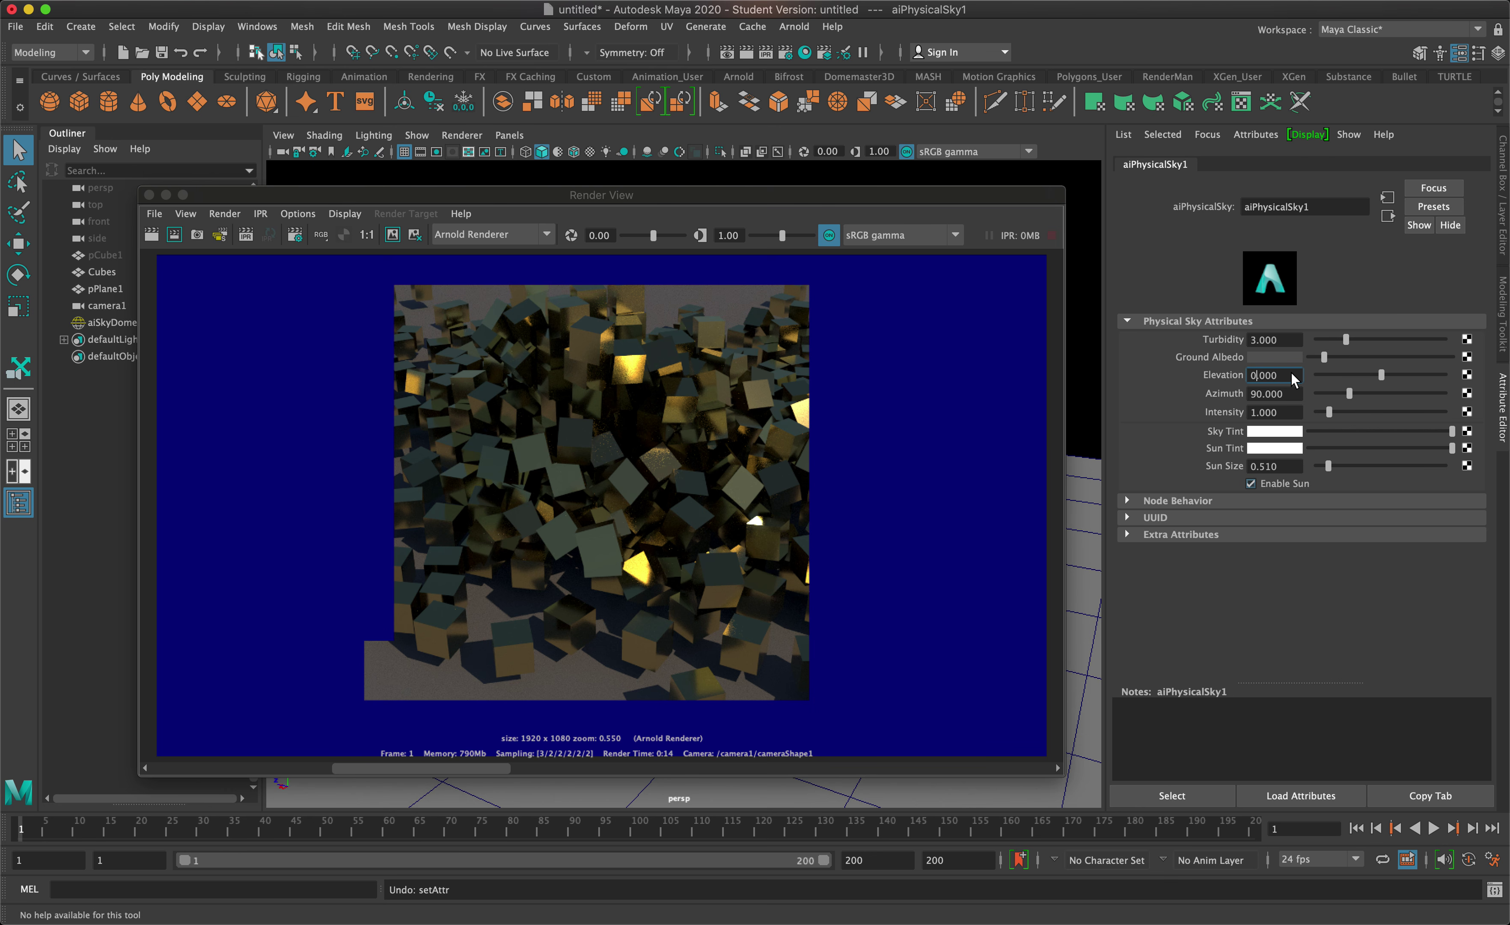
pyautogui.write('0')
pyautogui.press('Return')
pyautogui.click(151, 234)
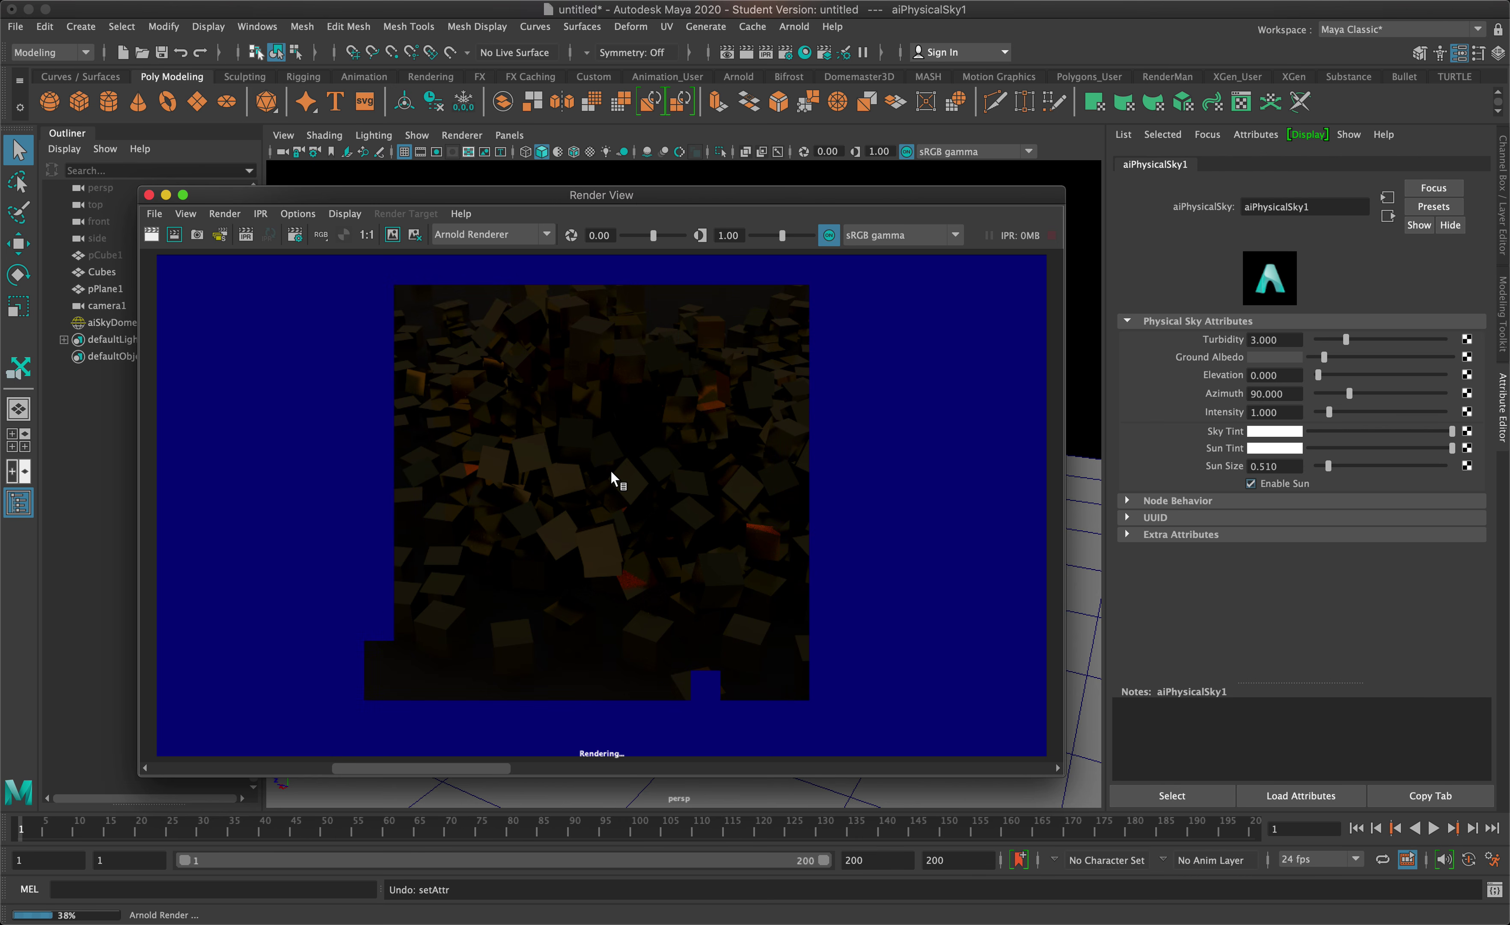
pyautogui.press('Escape')
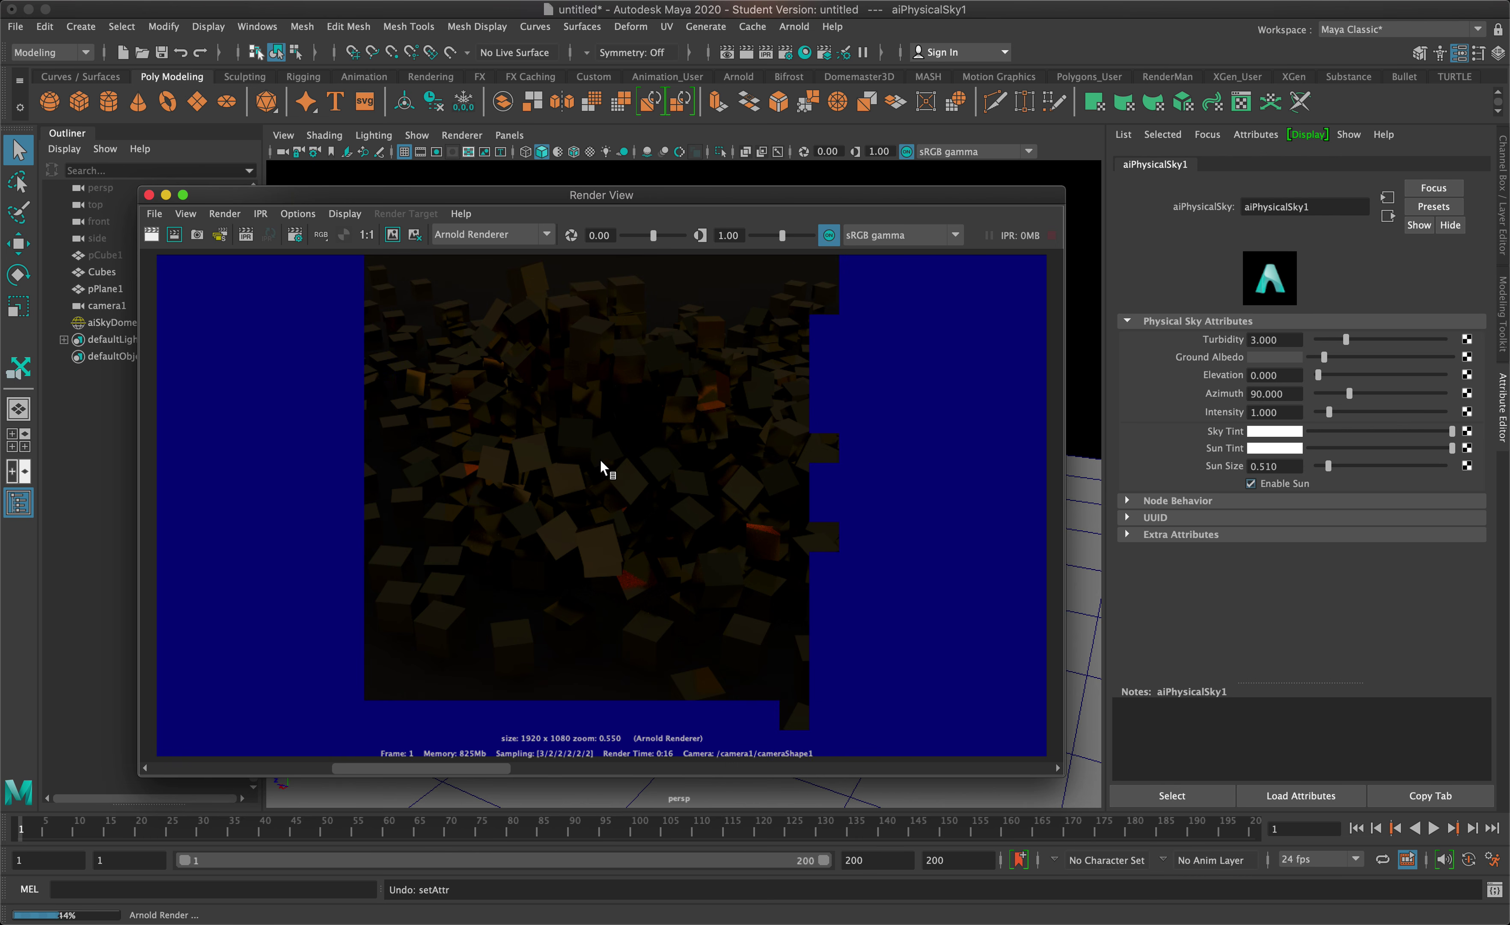
# Close the Render View, undo the last elevation change and reopen the Render View.
pyautogui.click(148, 195)
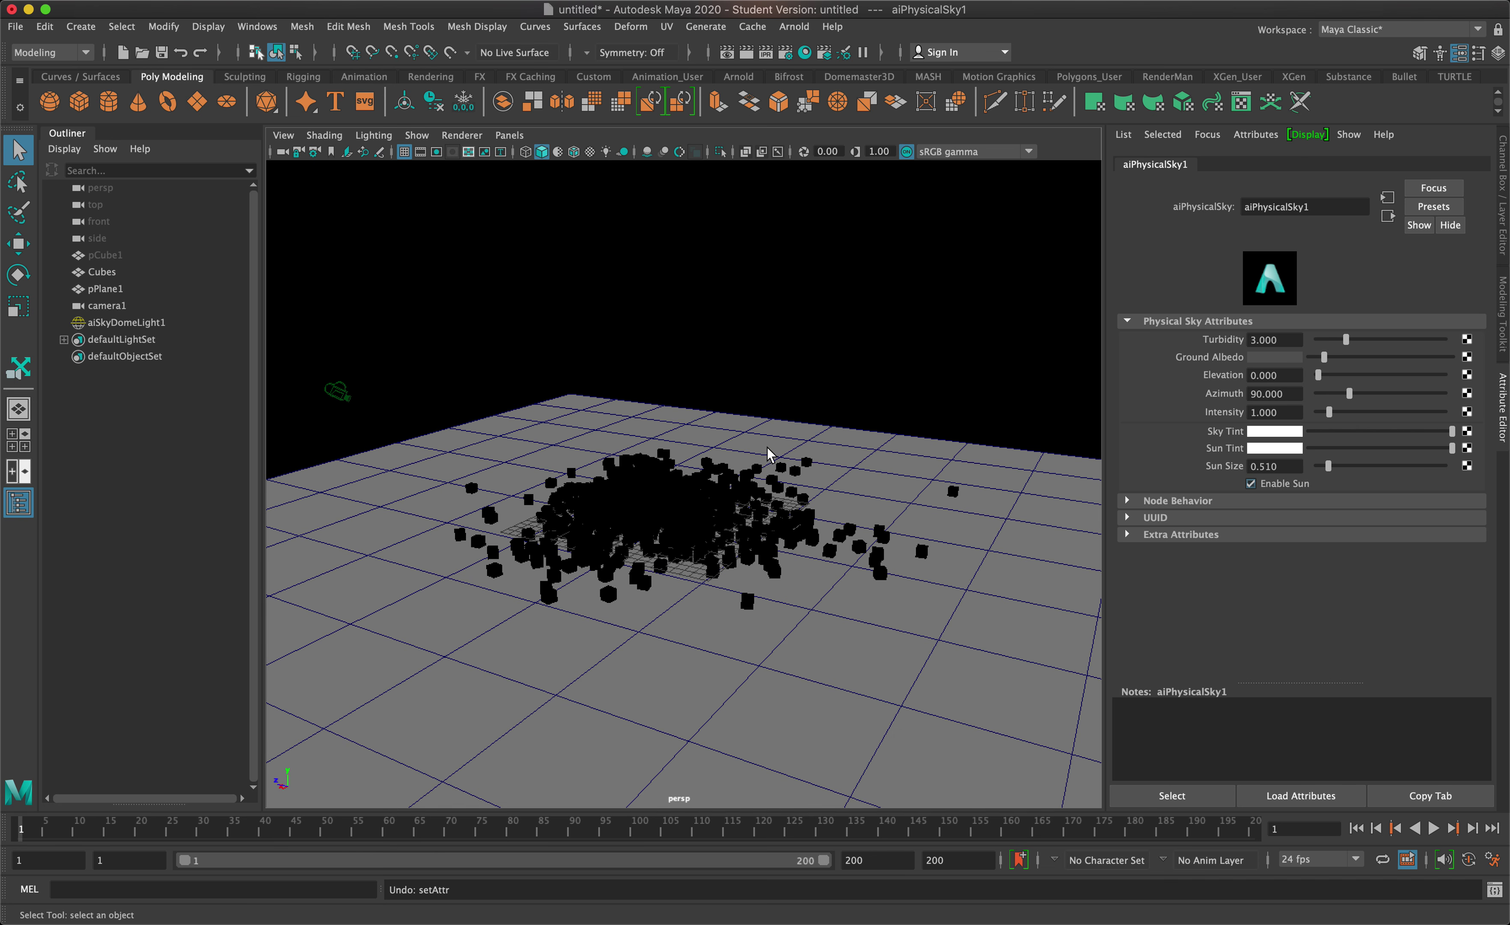
pyautogui.press('super+z')
pyautogui.press('super+z')
pyautogui.click(768, 52)
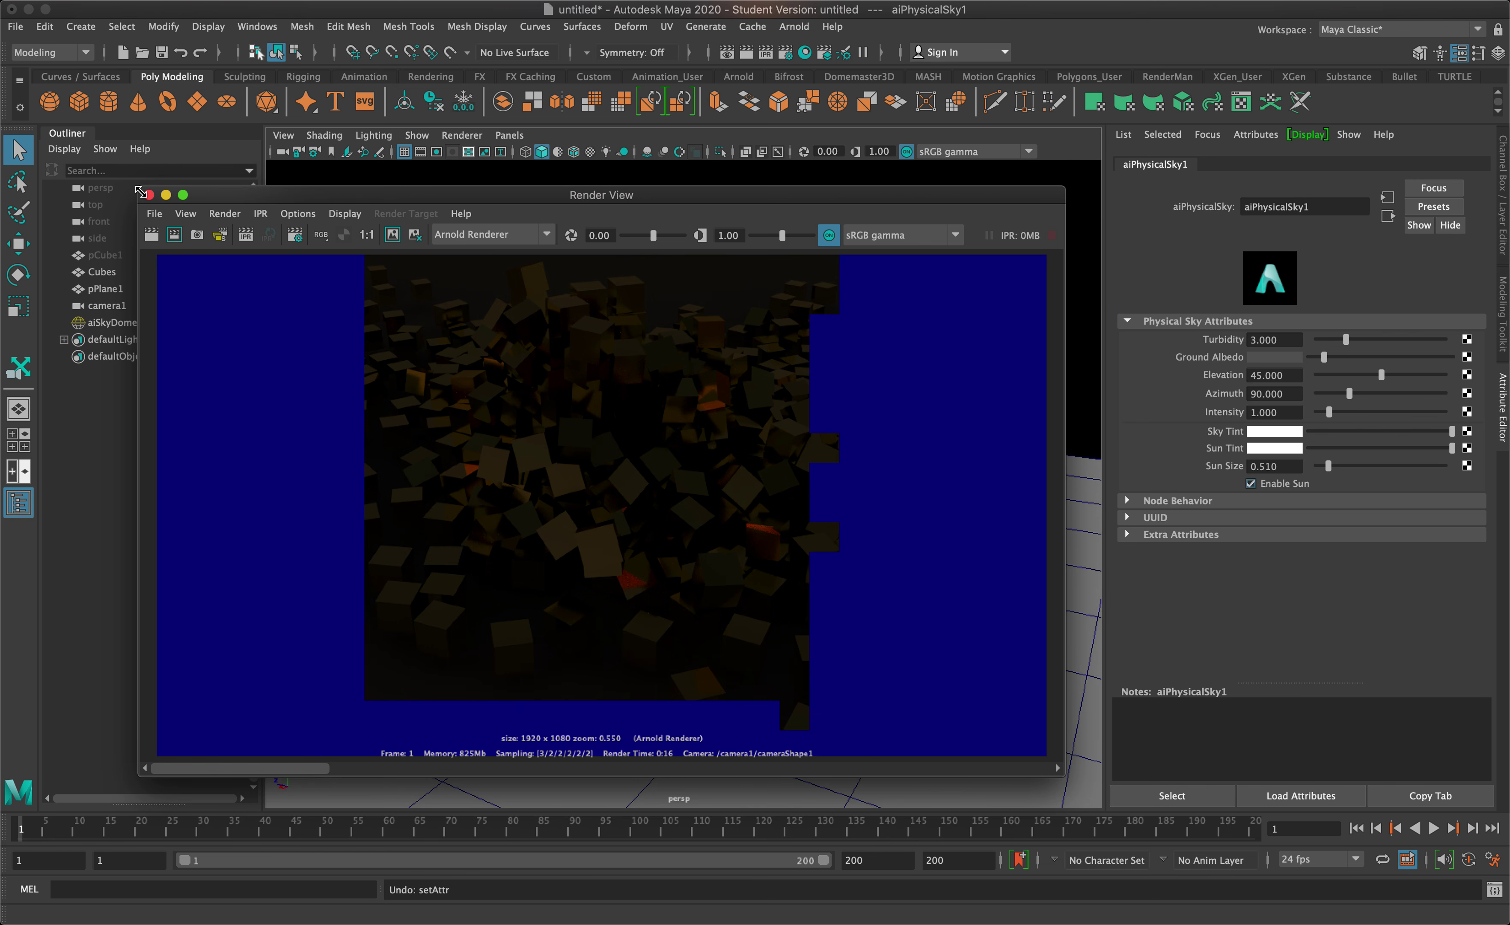
# Shrink the Render View beside the viewport, hide the Outliner and start an IPR render of camera1.
pyautogui.moveTo(138, 187); pyautogui.dragTo(485, 331)
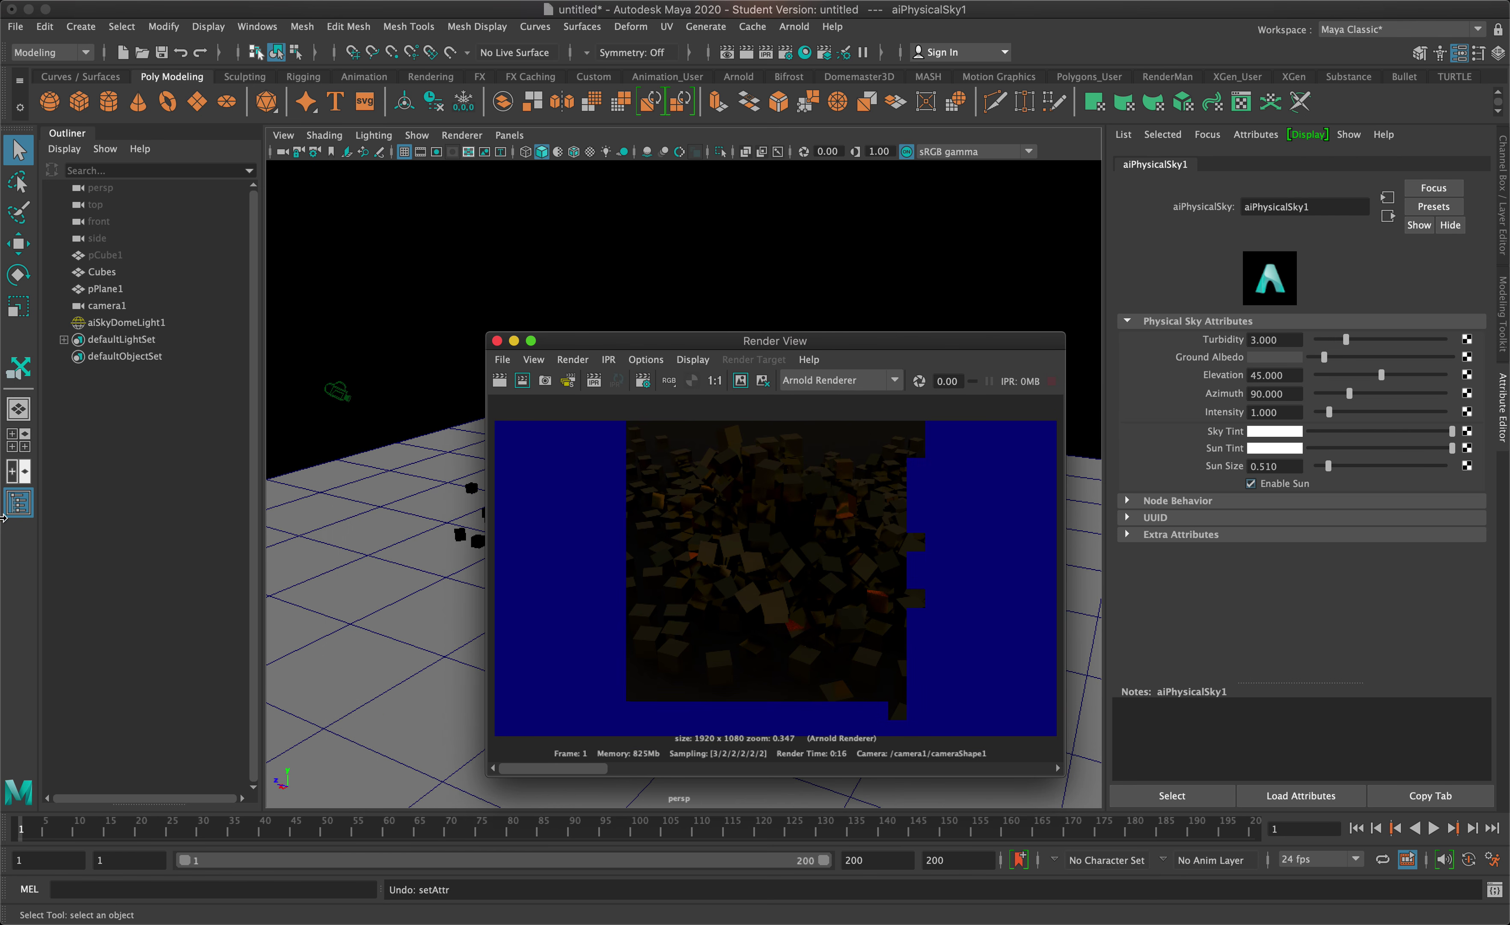
pyautogui.click(18, 504)
pyautogui.moveTo(690, 347); pyautogui.dragTo(207, 86)
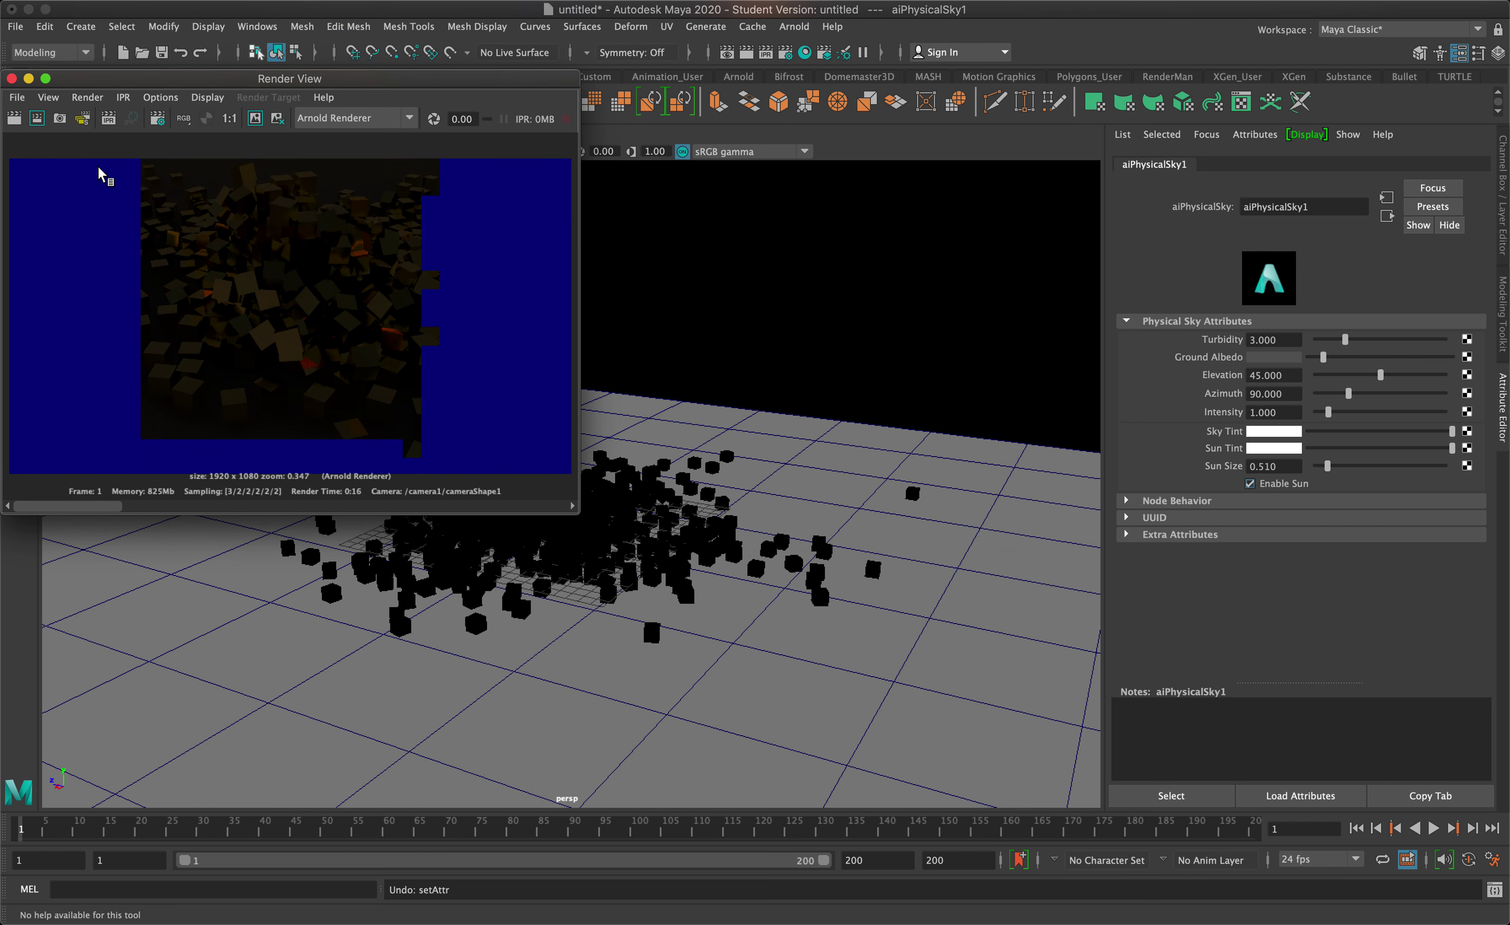
pyautogui.click(108, 118)
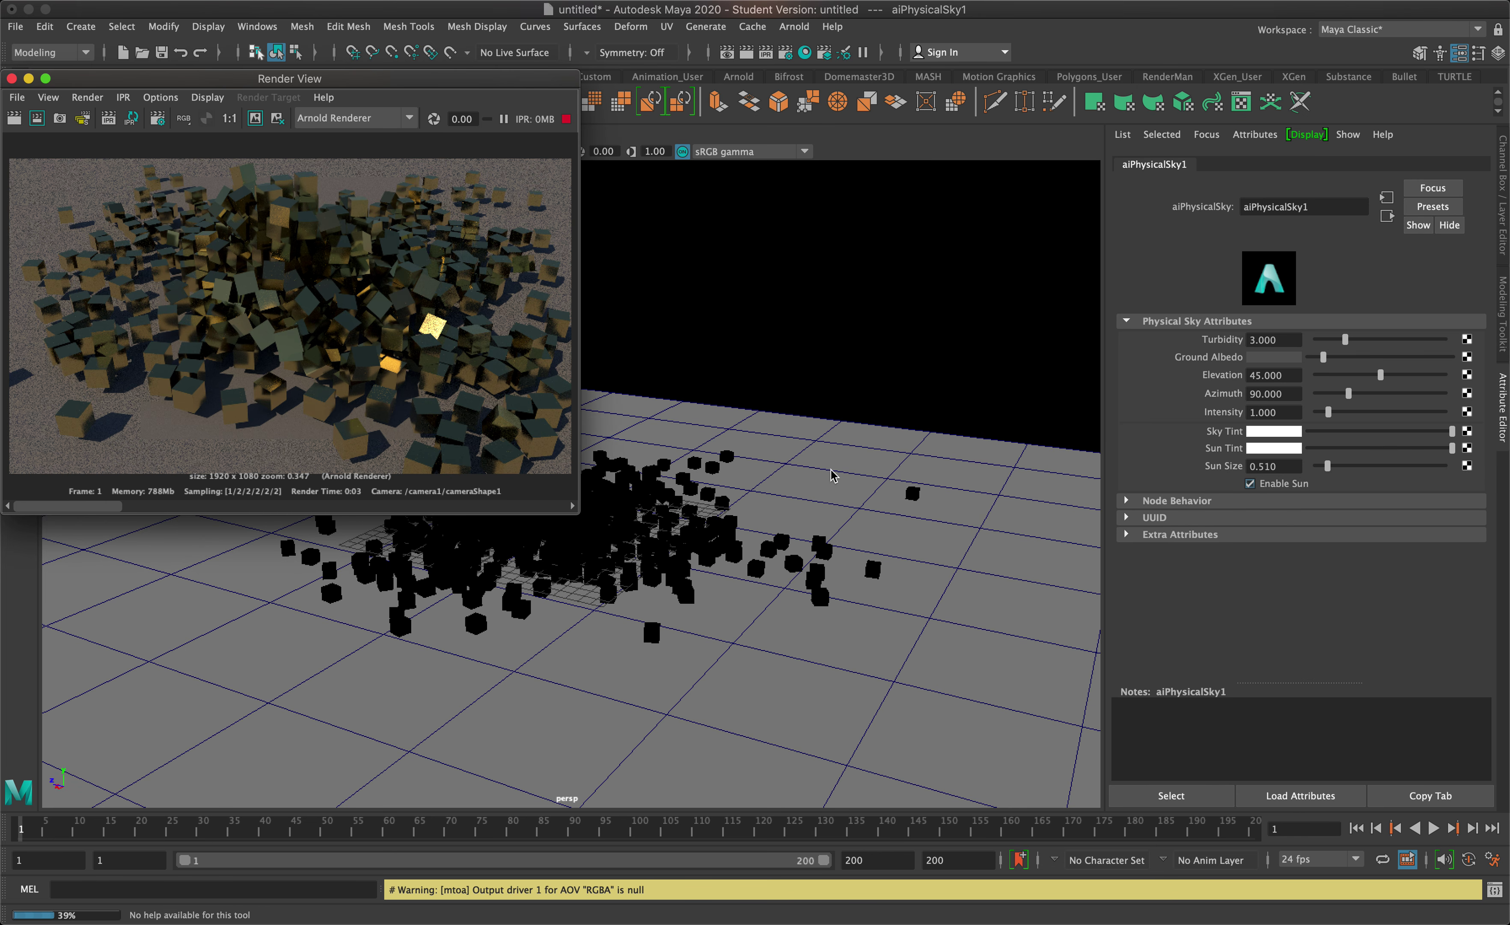
# Set the Physical Sky's elevation to 95 while the IPR render updates, and stop the IPR.
pyautogui.click(1258, 377)
pyautogui.press('BackSpace')
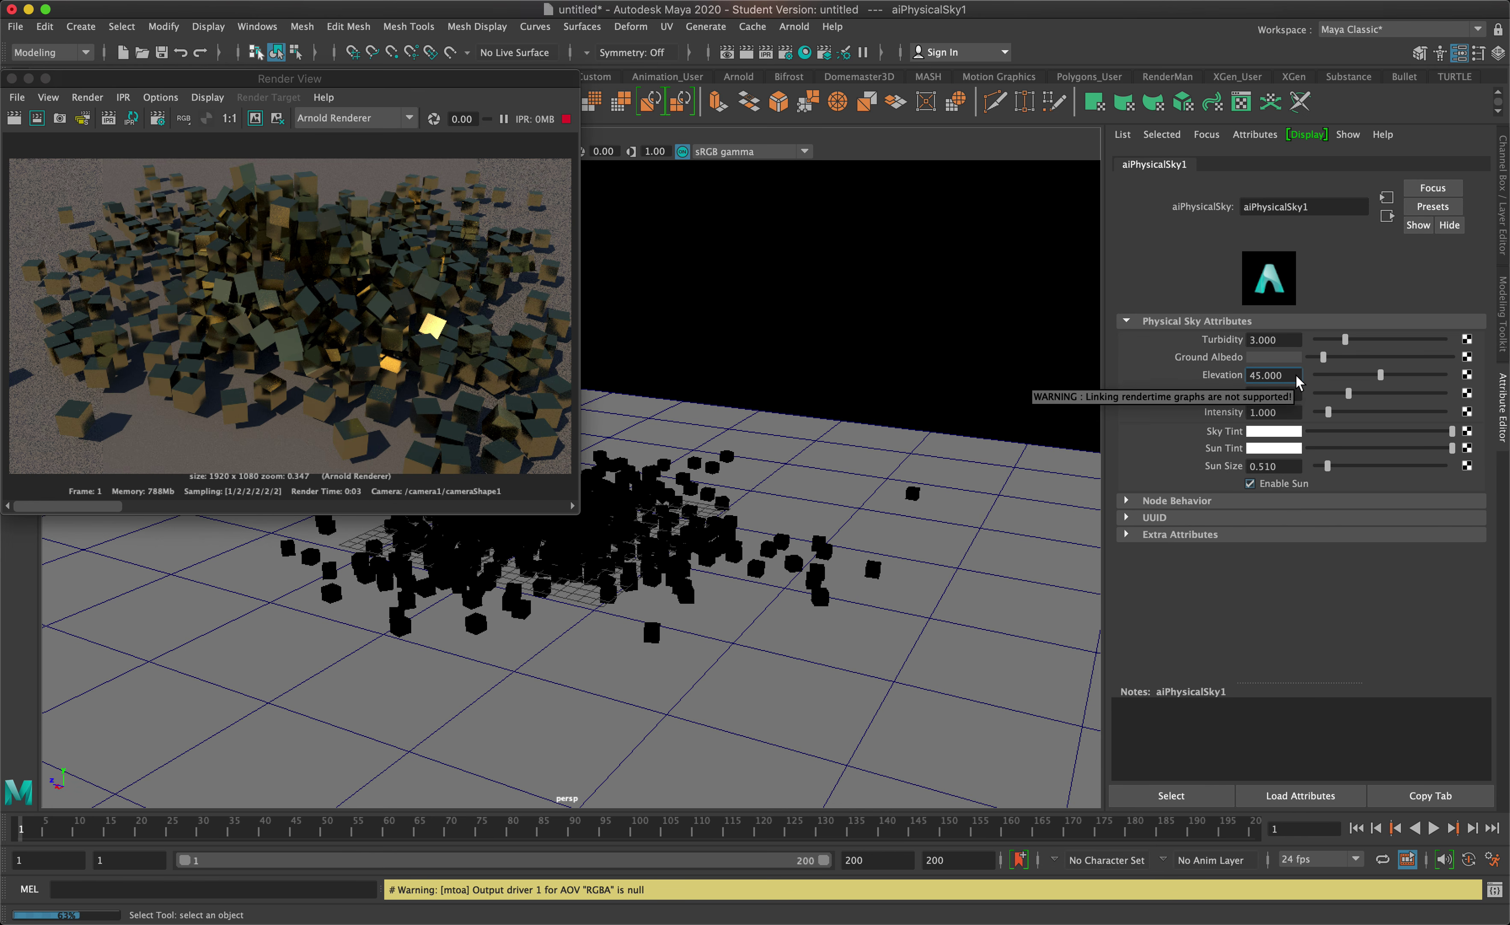
pyautogui.write('9')
pyautogui.press('Return')
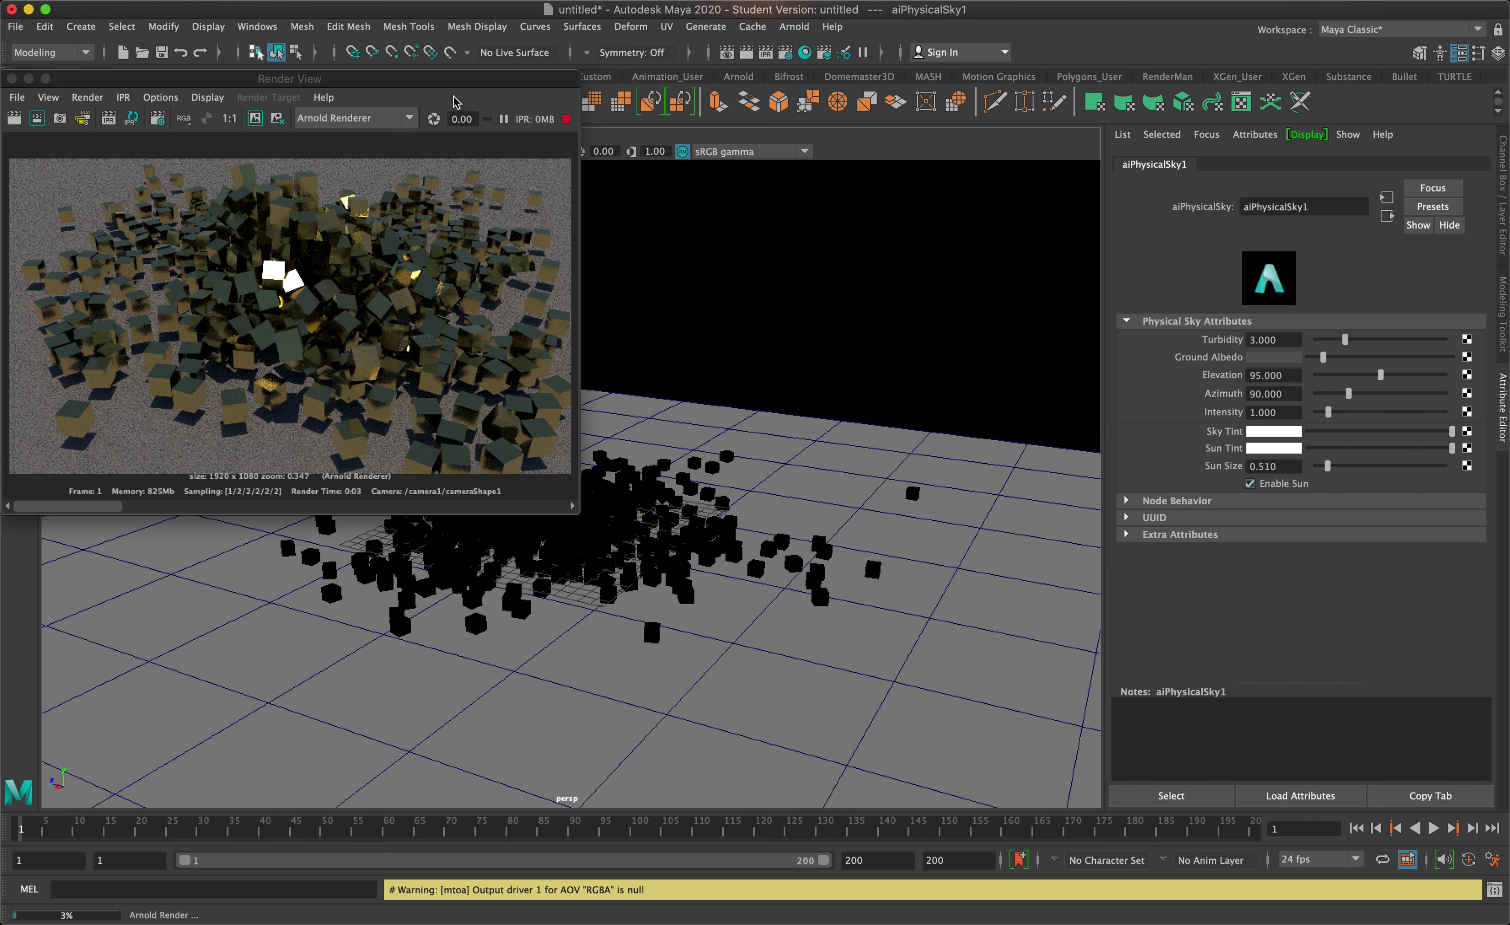
pyautogui.click(565, 118)
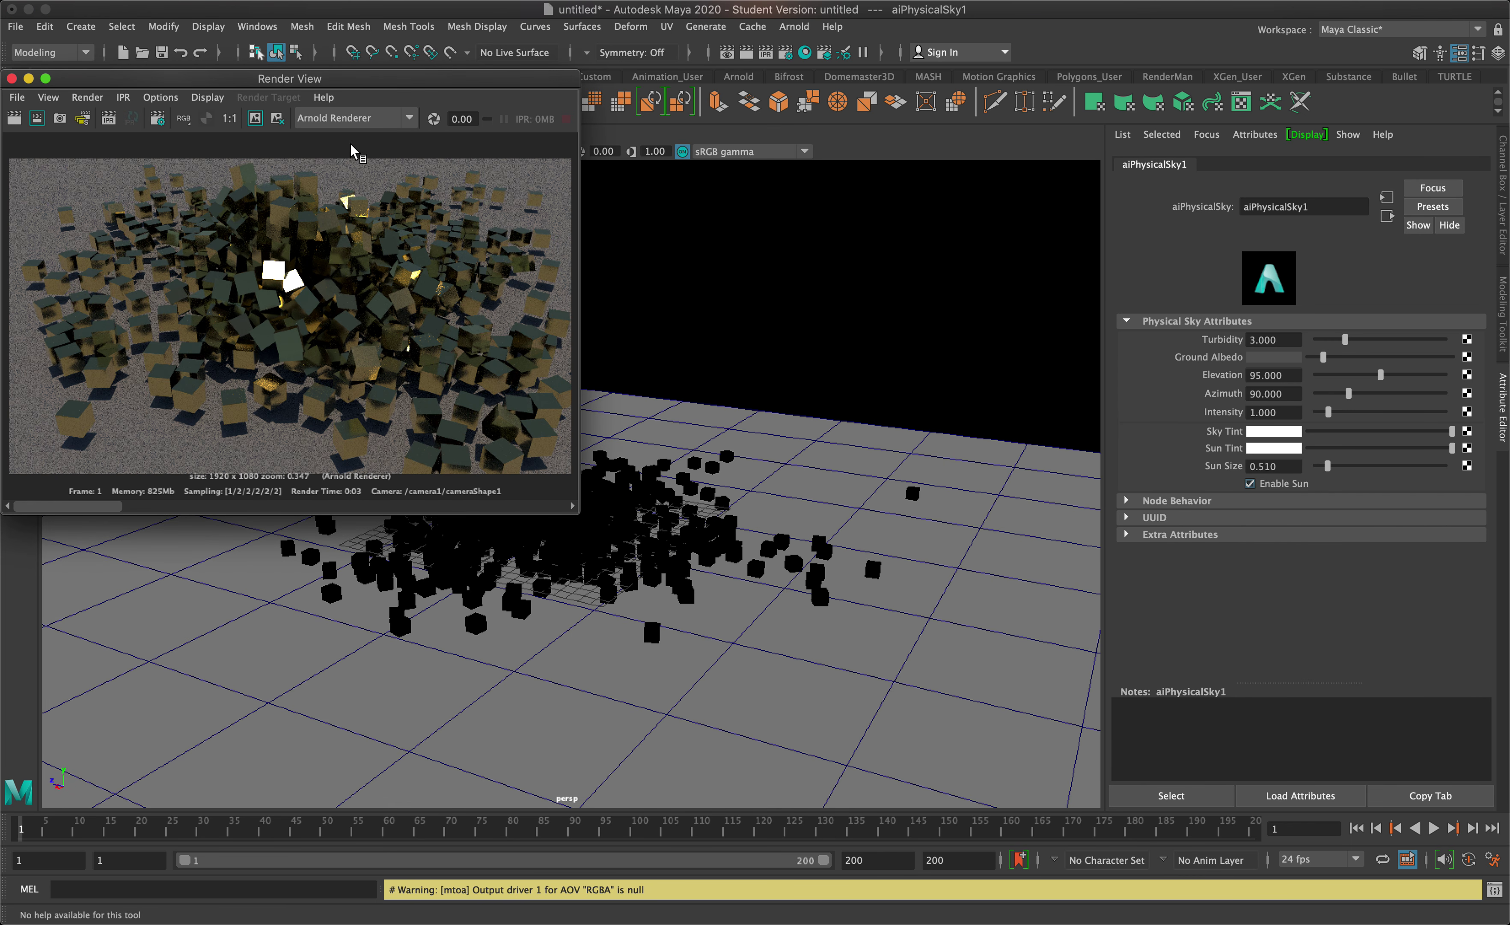
# Render the persp view, orbit the scene during a live IPR render, and close the Render View after stopping it.
pyautogui.click(87, 97)
pyautogui.moveTo(108, 186)
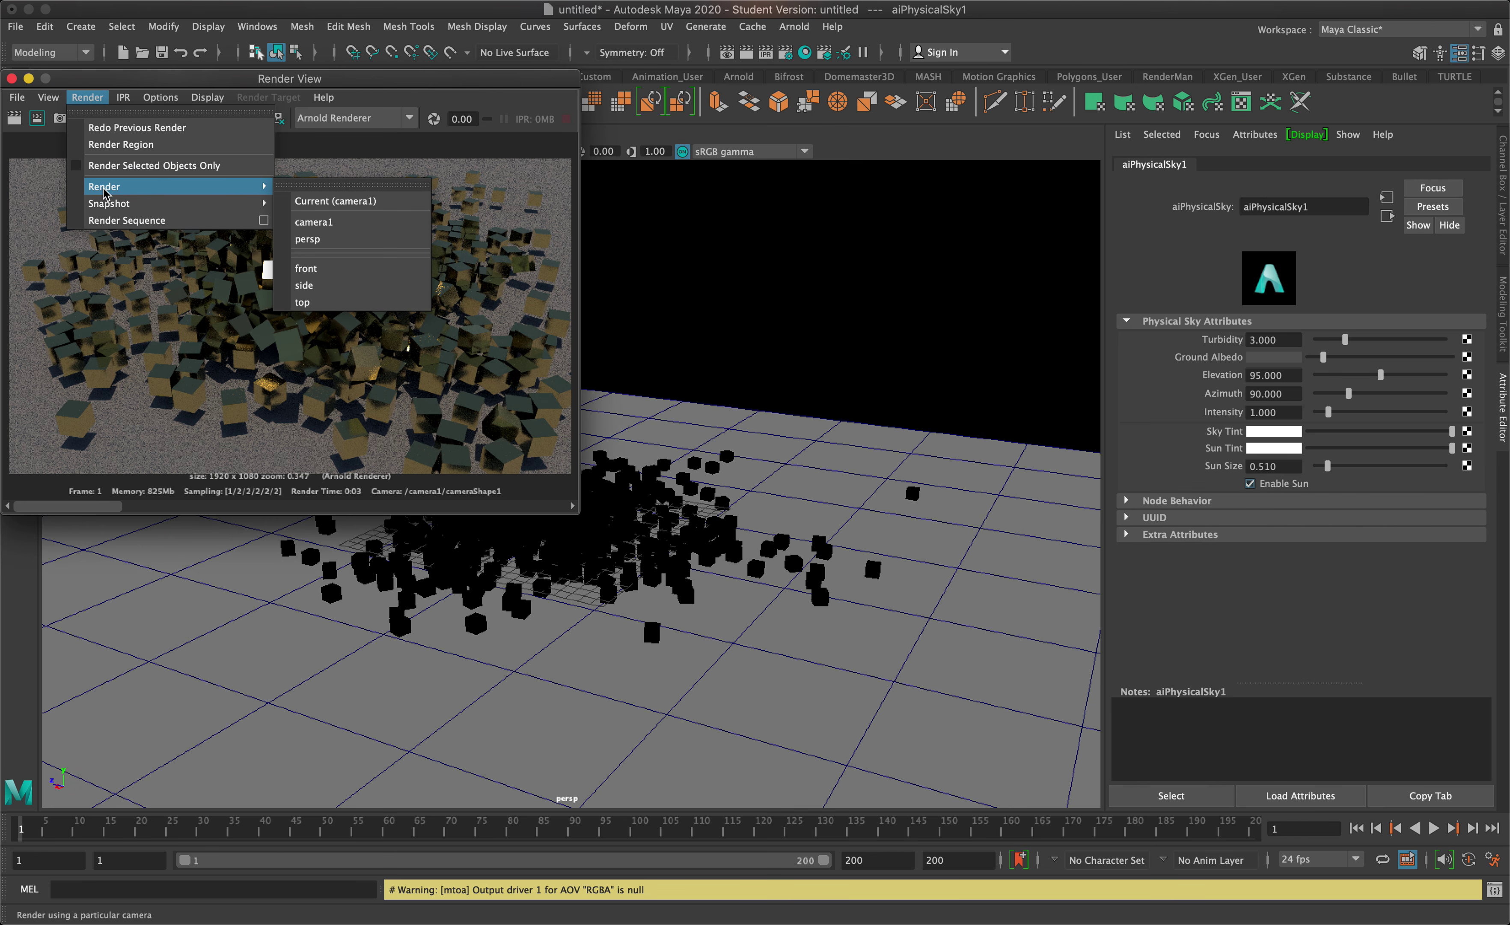
pyautogui.click(312, 240)
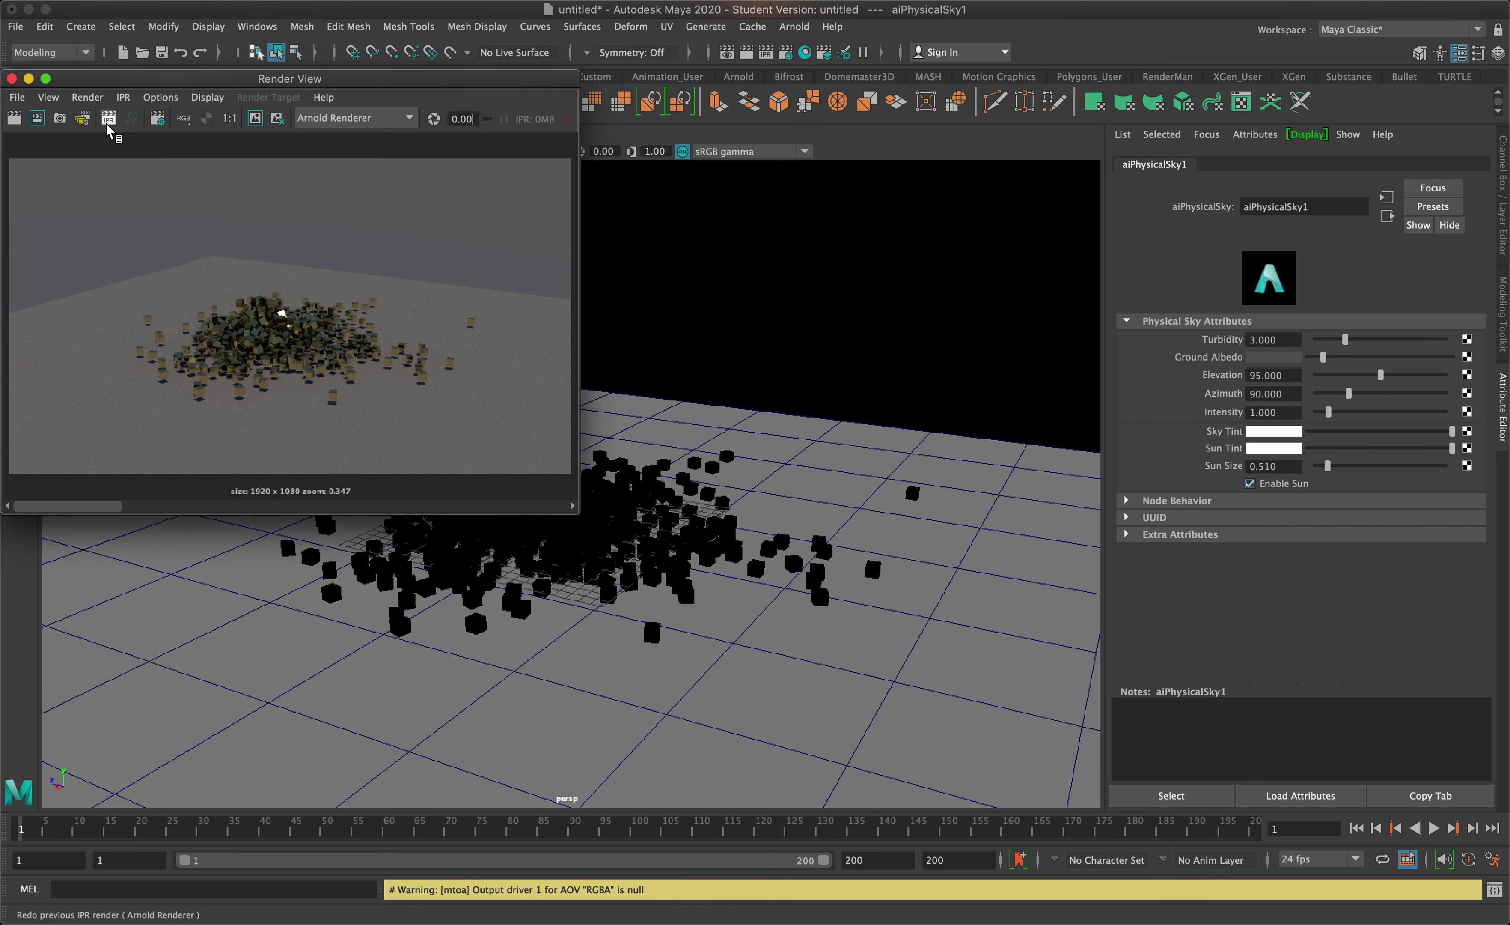
pyautogui.click(108, 119)
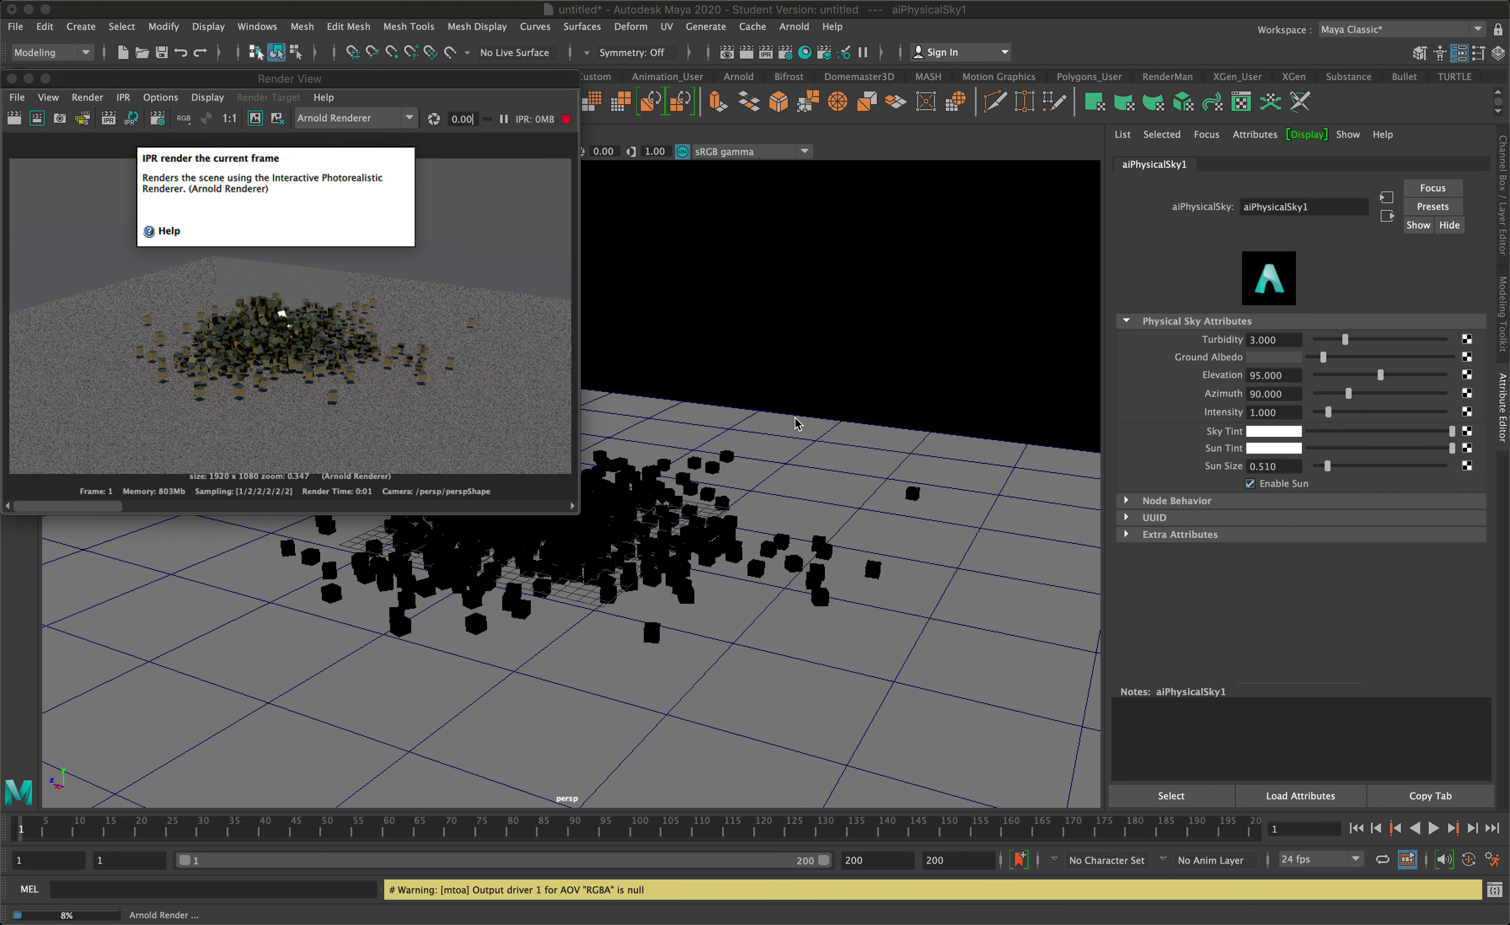
pyautogui.keyDown('alt'); pyautogui.moveTo(715, 300); pyautogui.dragTo(809, 324); pyautogui.keyUp('alt')
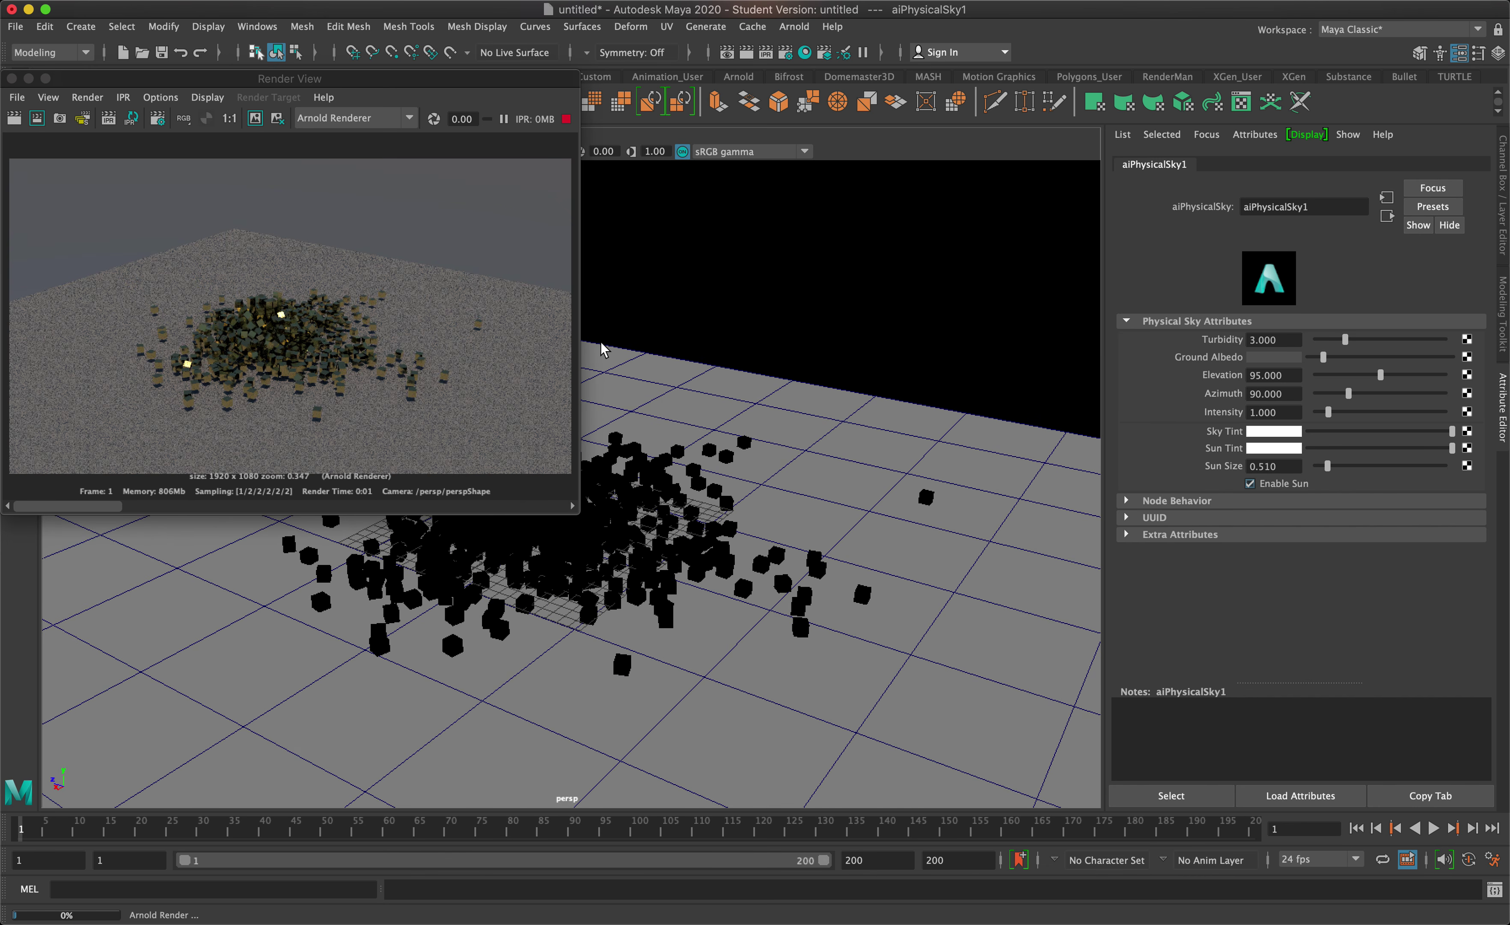
pyautogui.click(567, 122)
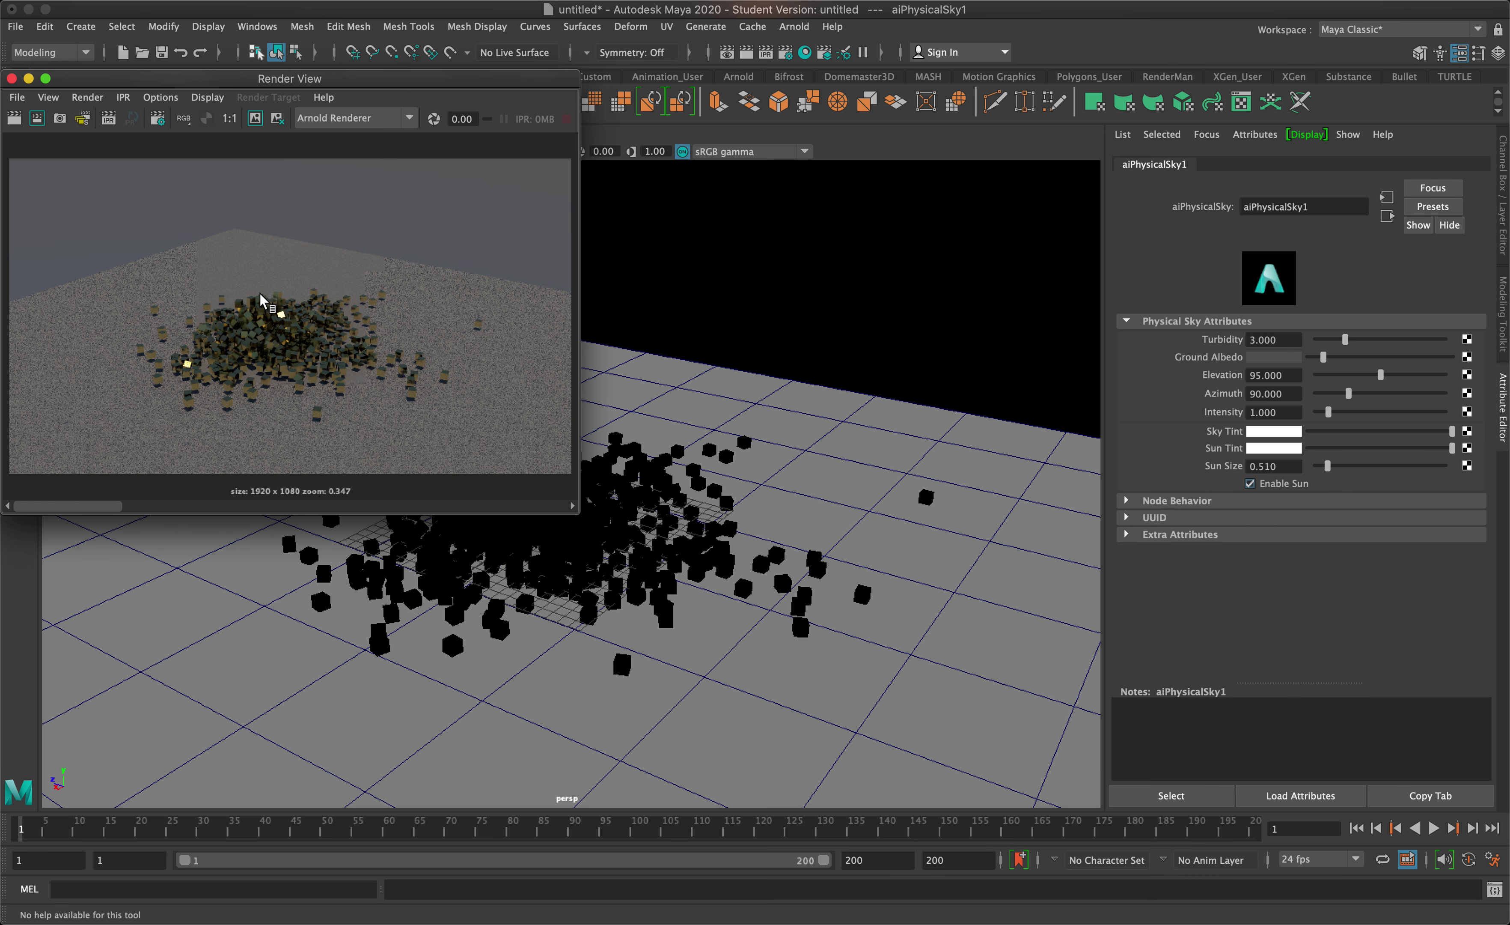
pyautogui.click(12, 79)
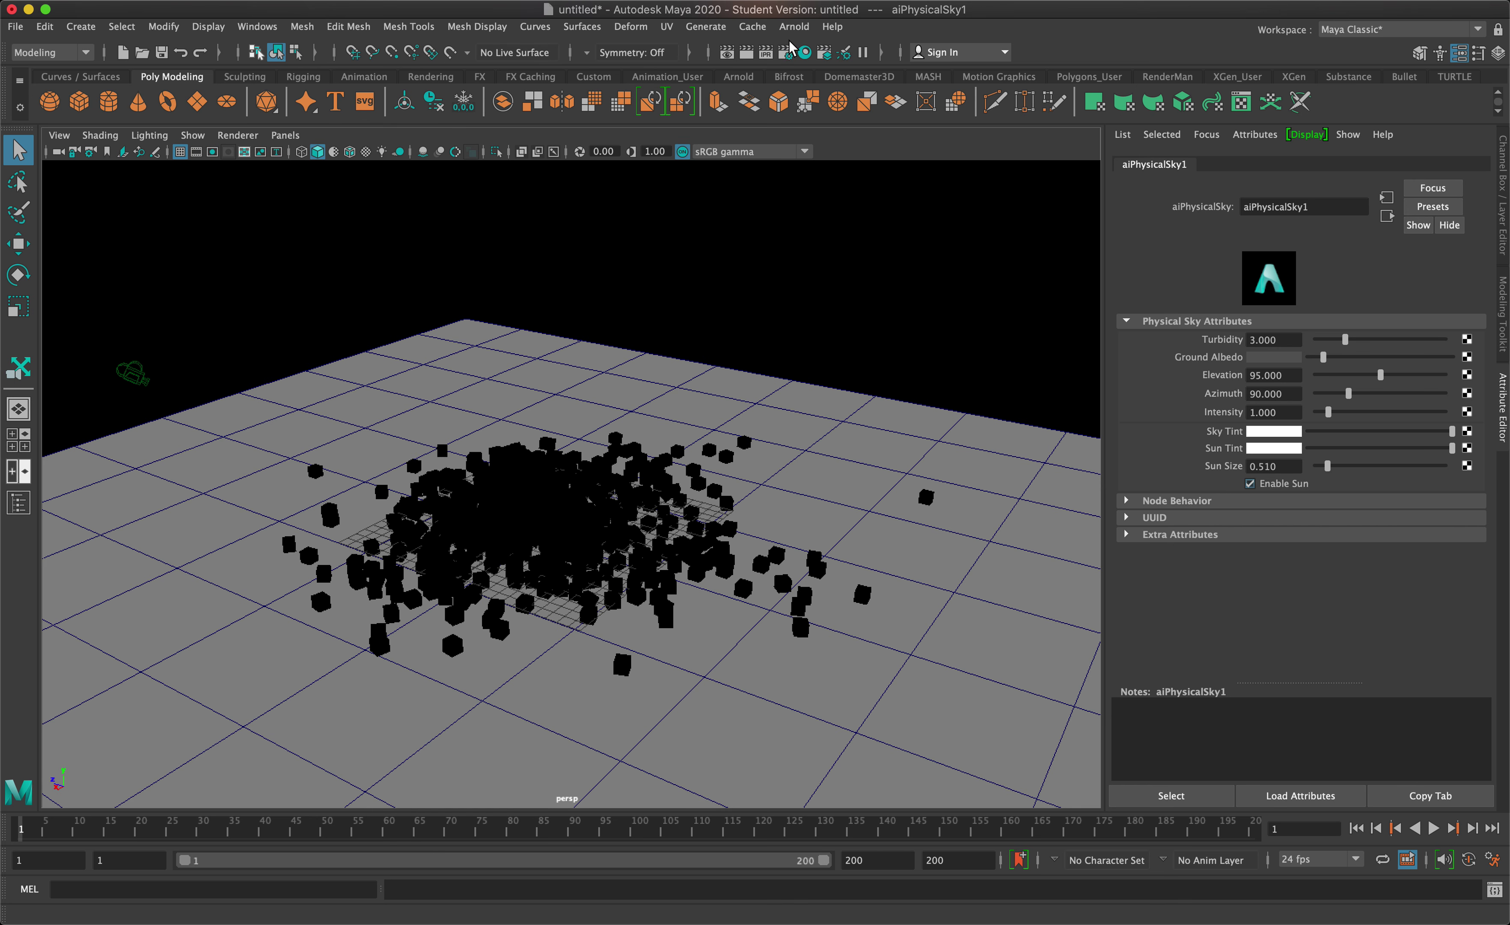
# Open the Render Settings and review the available output image formats, keeping exr.
pyautogui.click(785, 52)
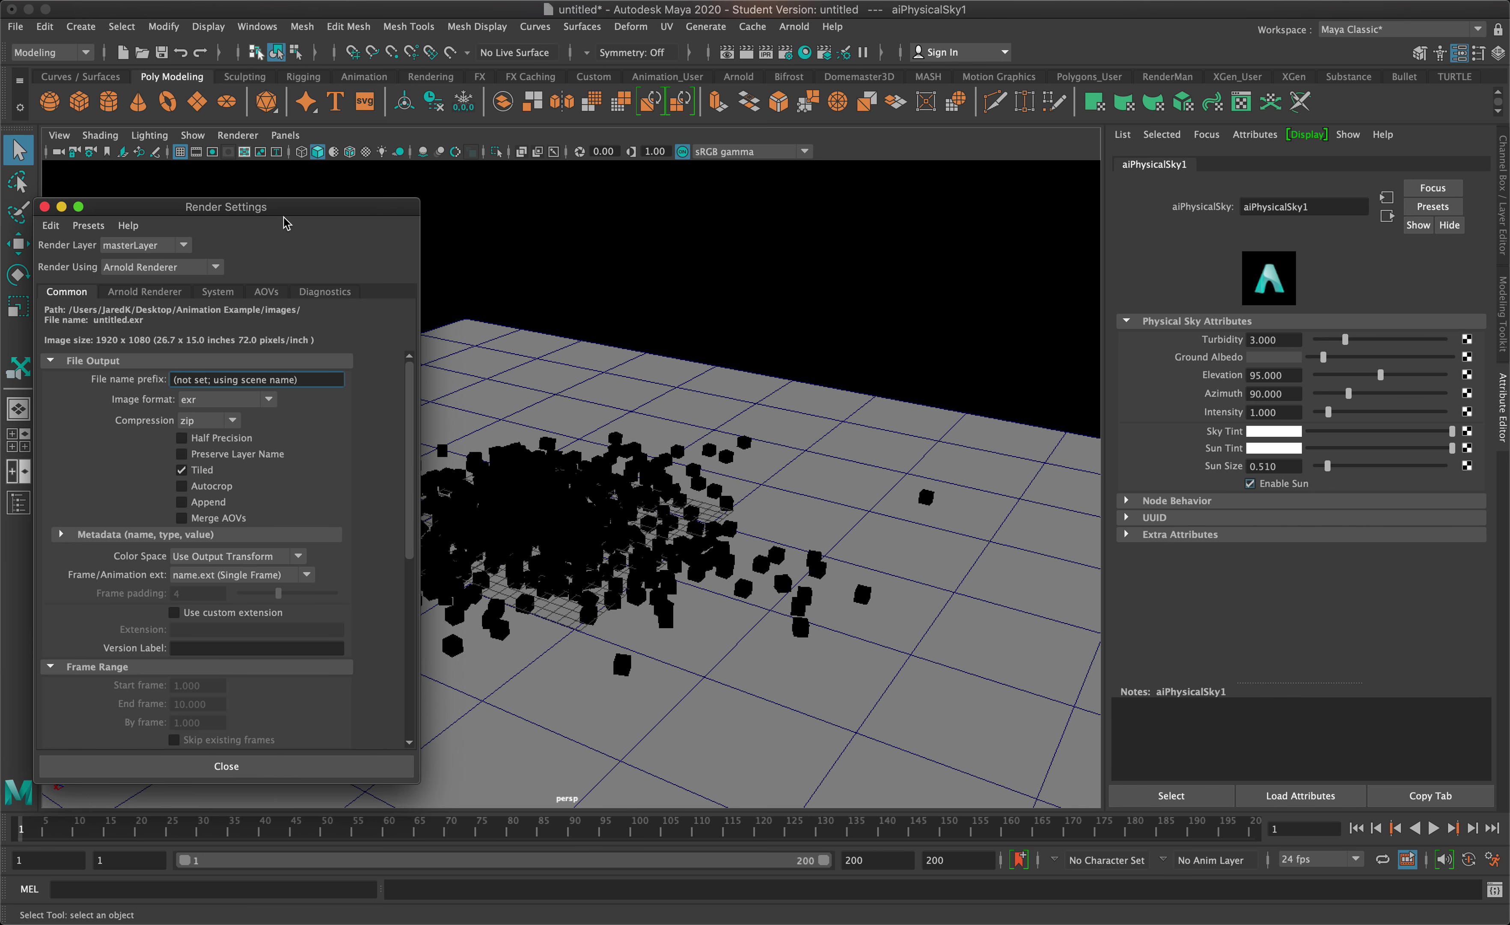
pyautogui.moveTo(285, 208); pyautogui.dragTo(345, 190)
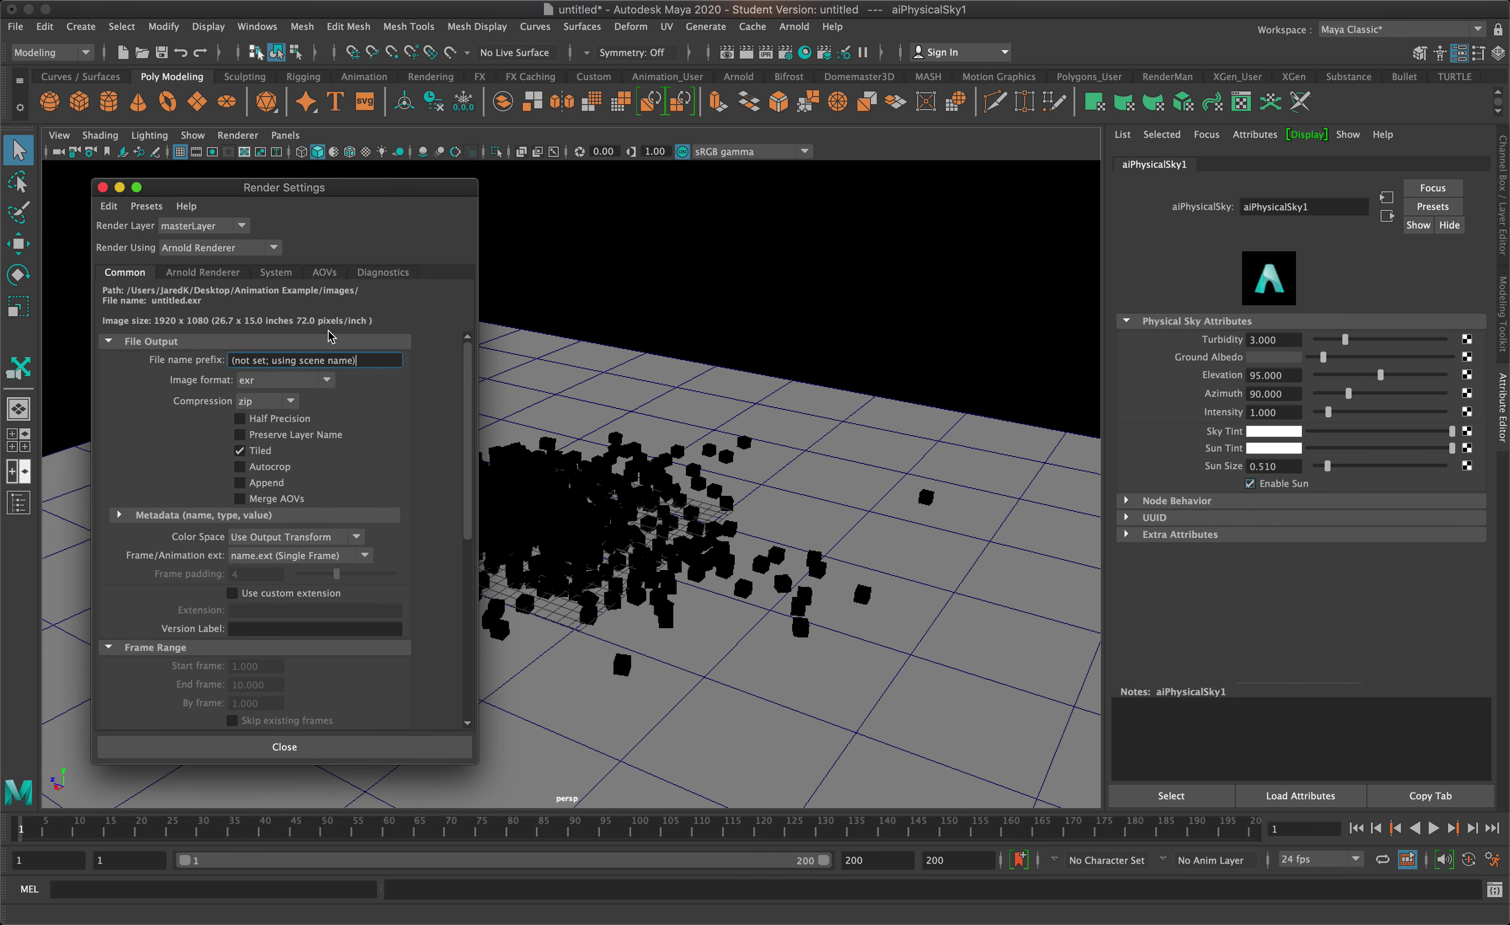
pyautogui.click(239, 381)
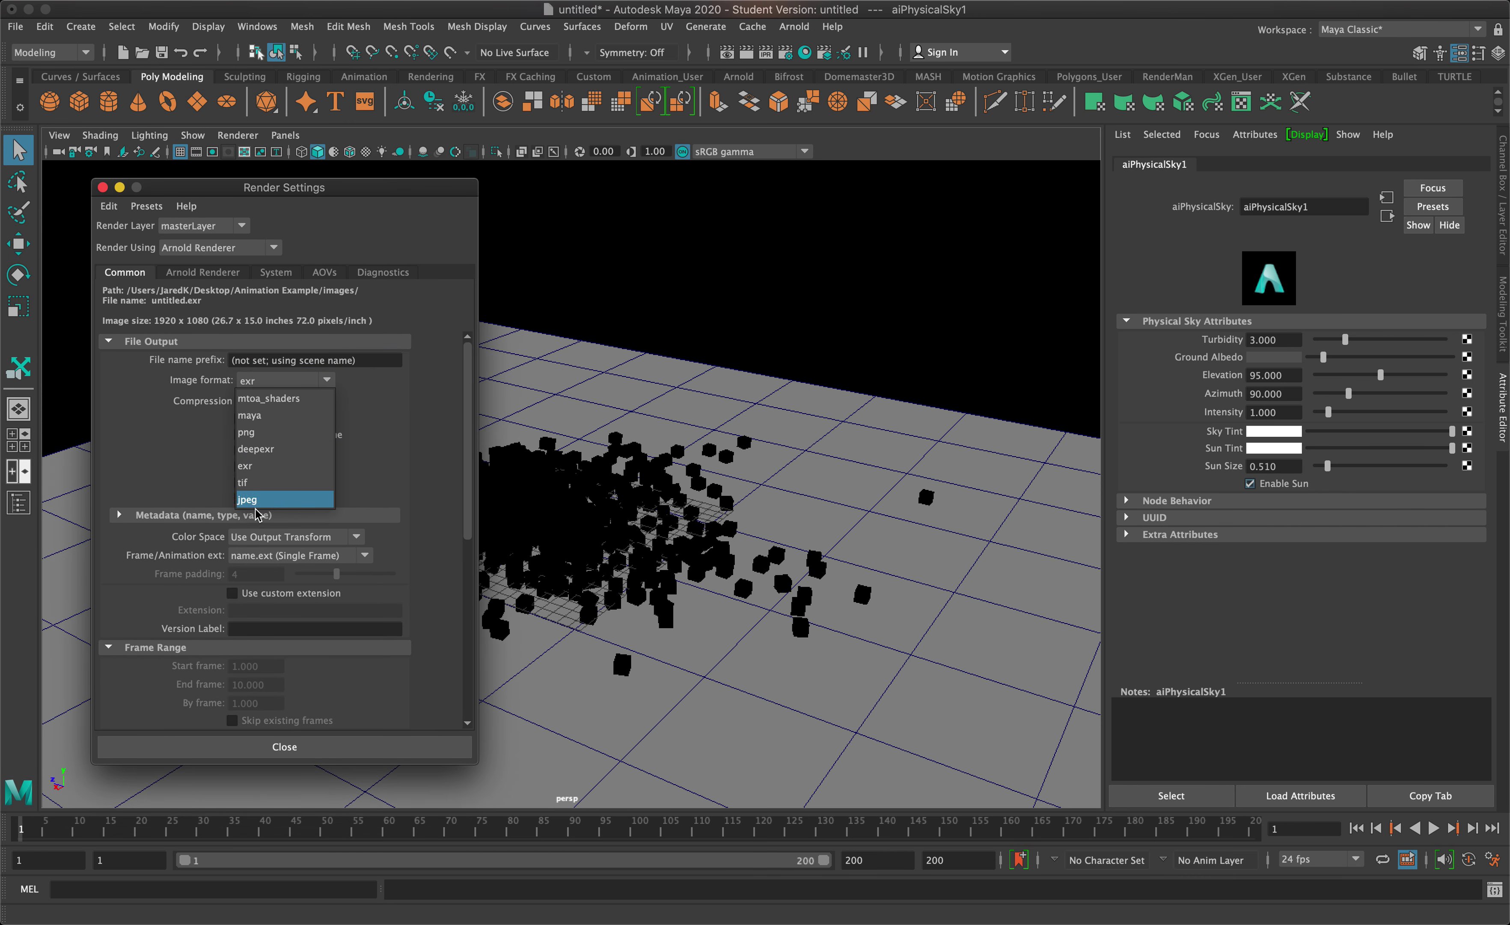
pyautogui.click(200, 416)
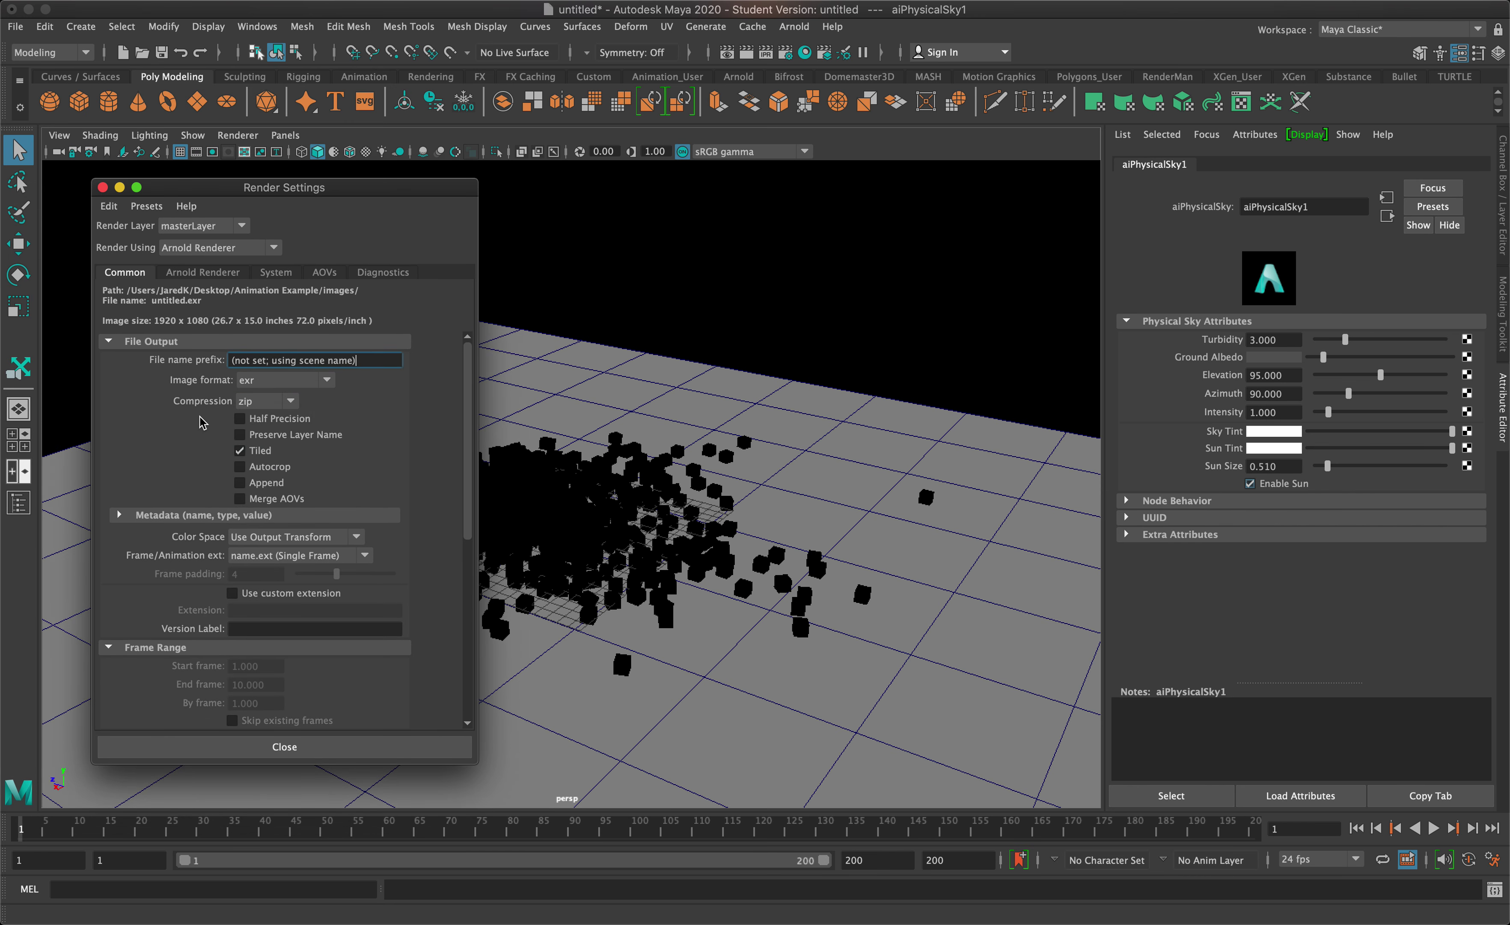
# Enable Progressive Render in the Arnold sampling settings and expand the Environment section.
pyautogui.click(198, 274)
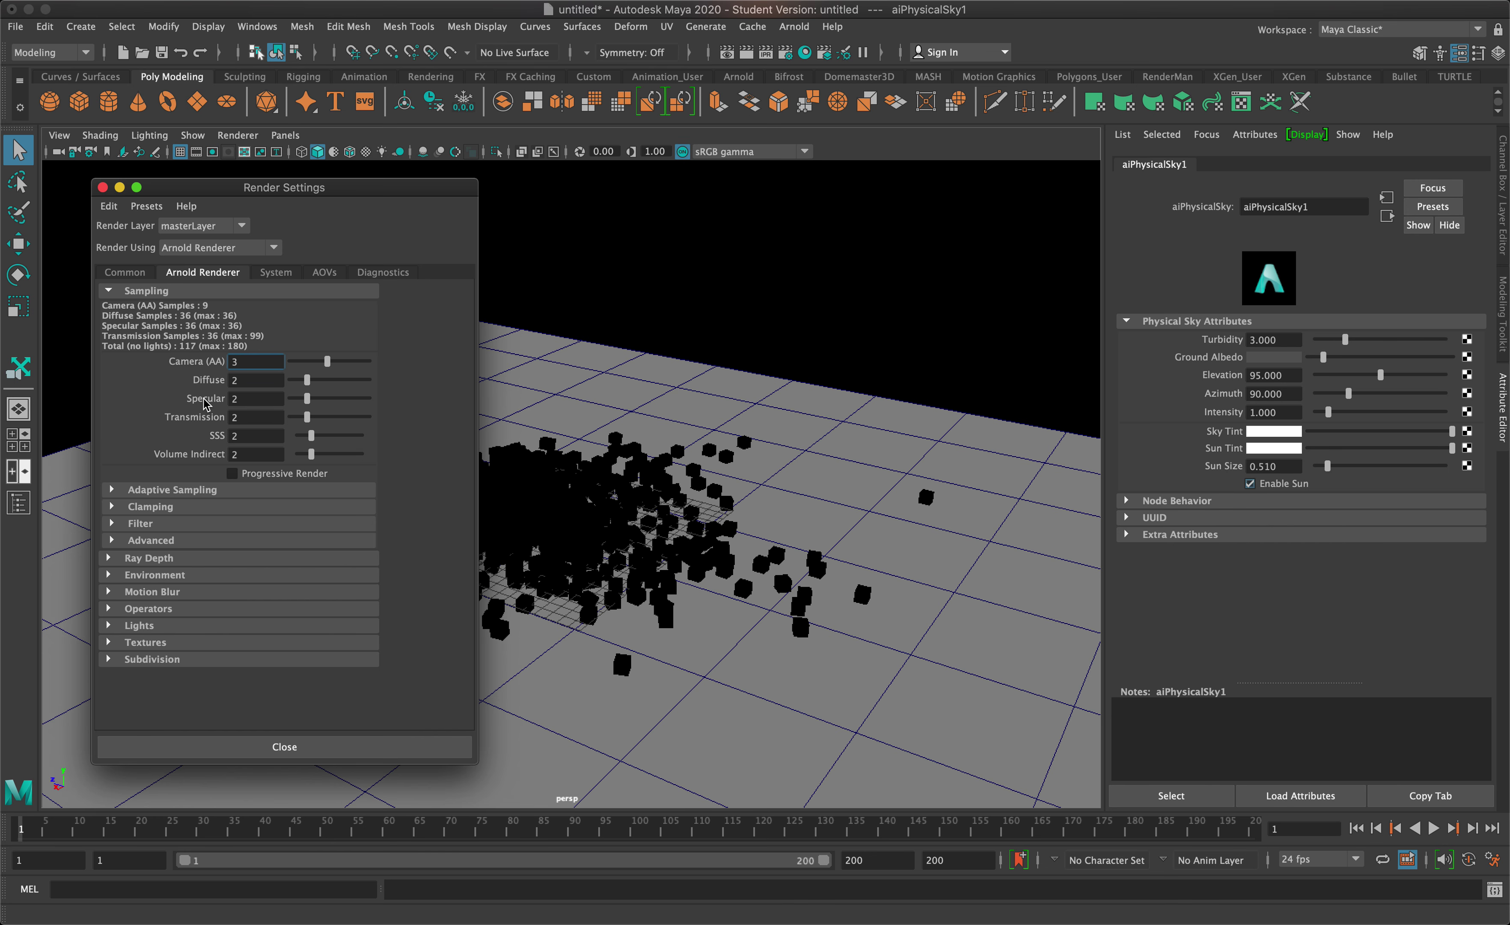
pyautogui.click(239, 475)
pyautogui.click(116, 576)
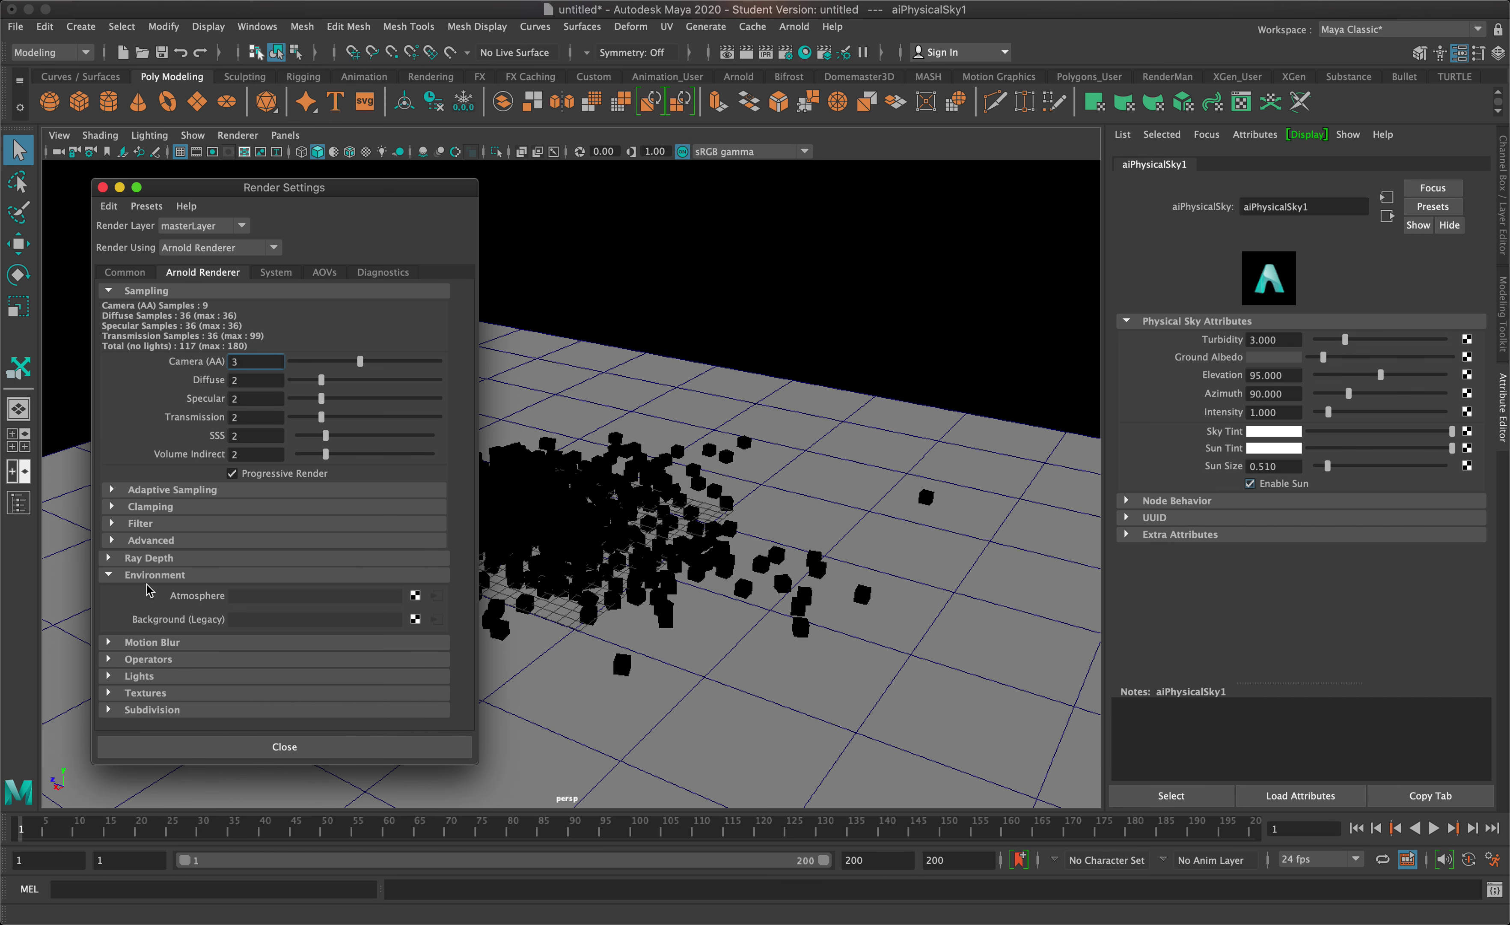
# Switch the renderer to Maya Software, review its quality and sampling settings, and switch back to Arnold Renderer.
pyautogui.click(192, 248)
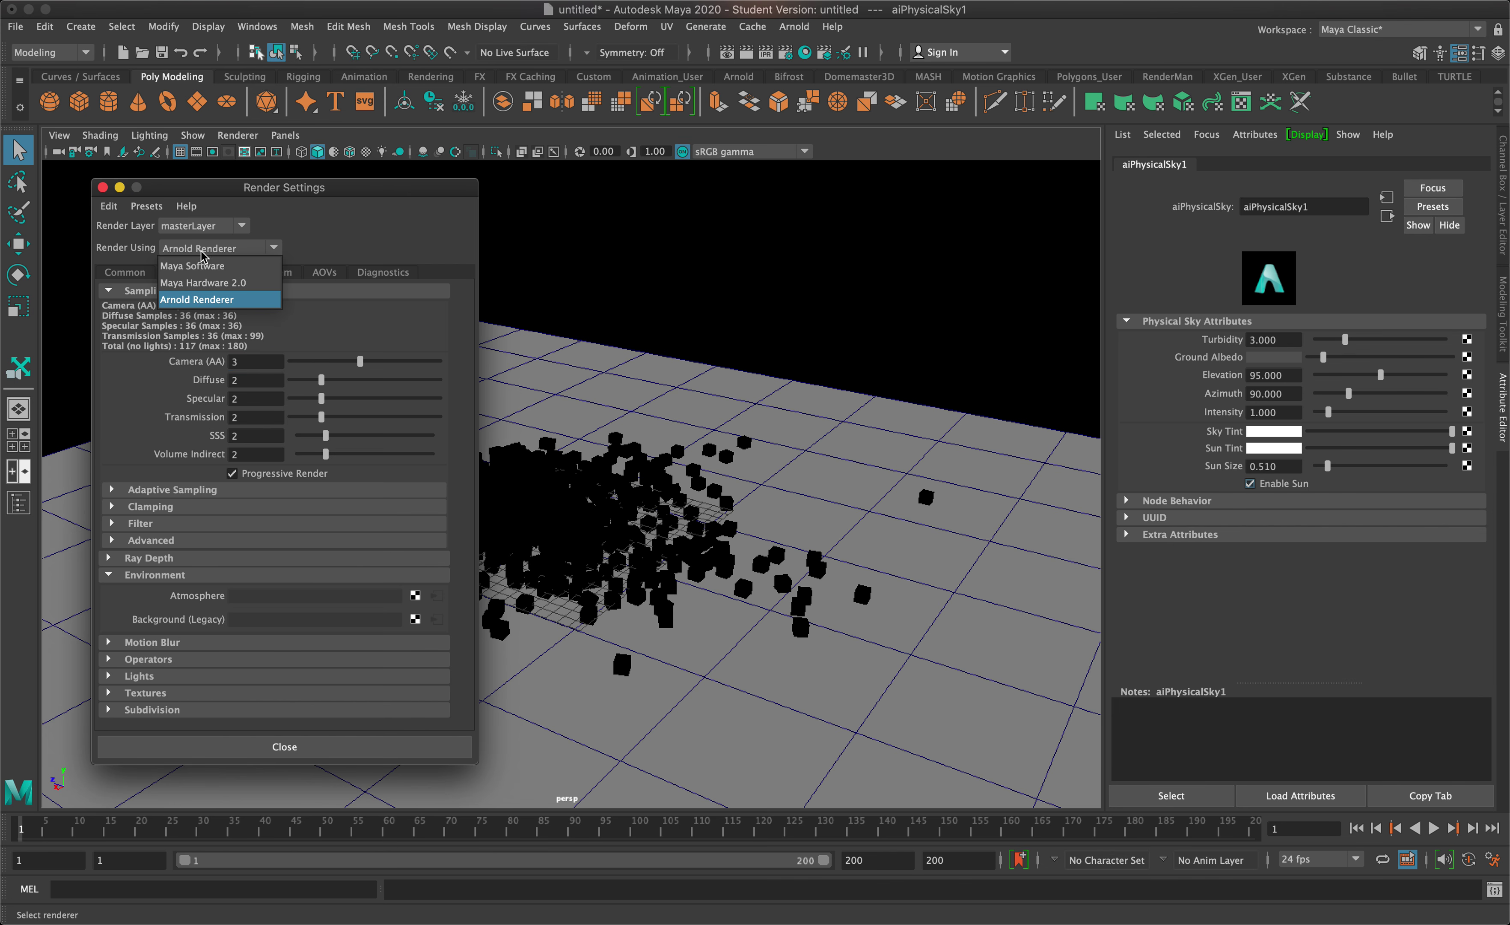
pyautogui.click(197, 266)
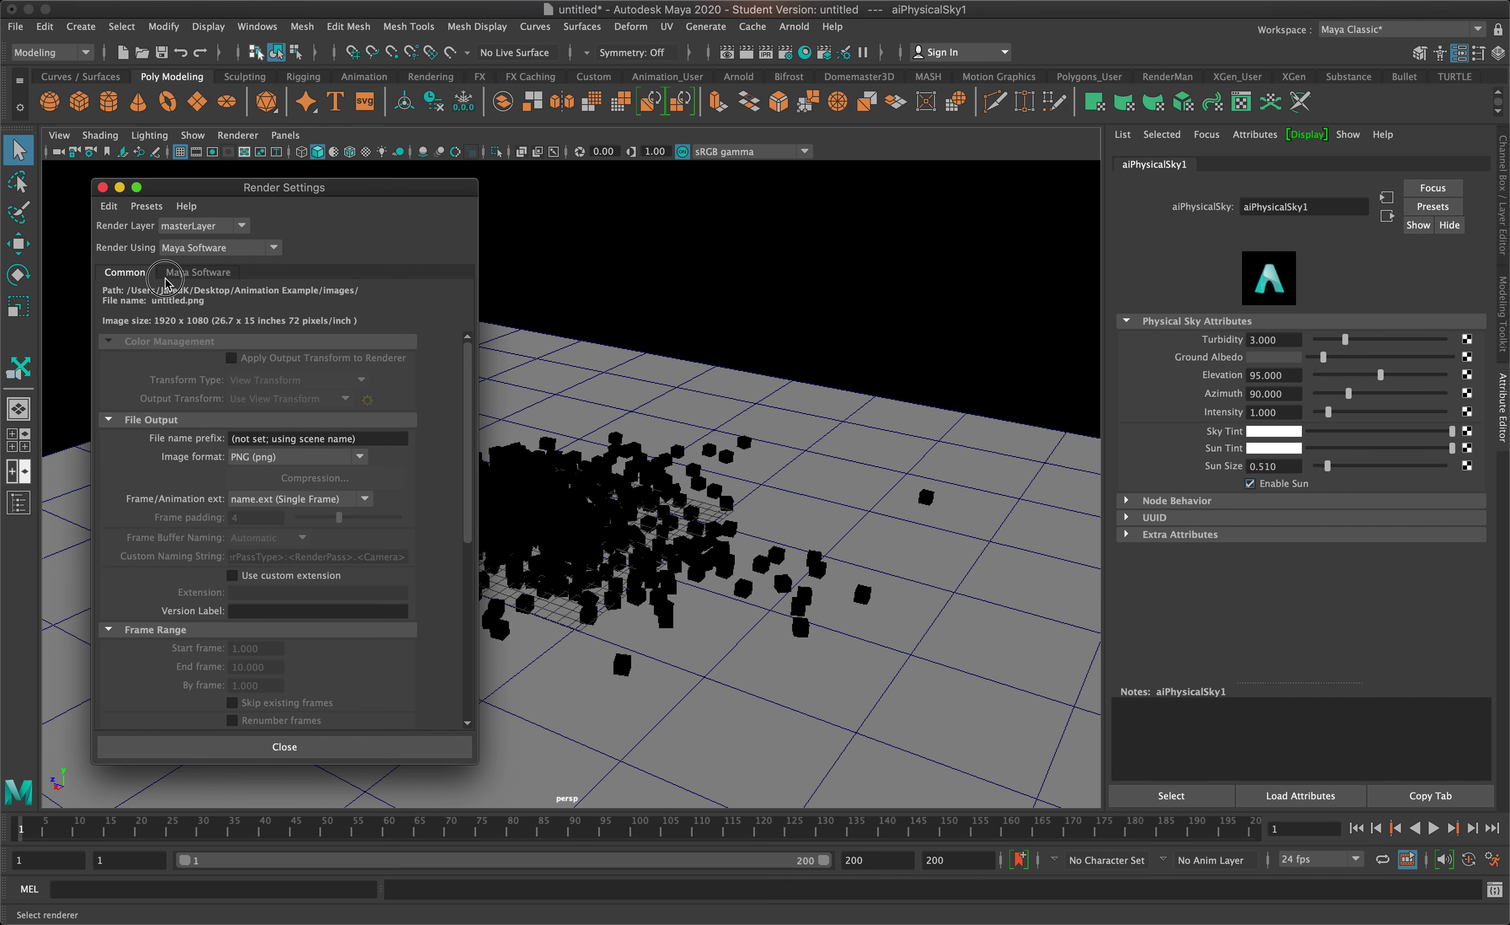
pyautogui.click(173, 275)
pyautogui.scroll(-2, 167, 498)
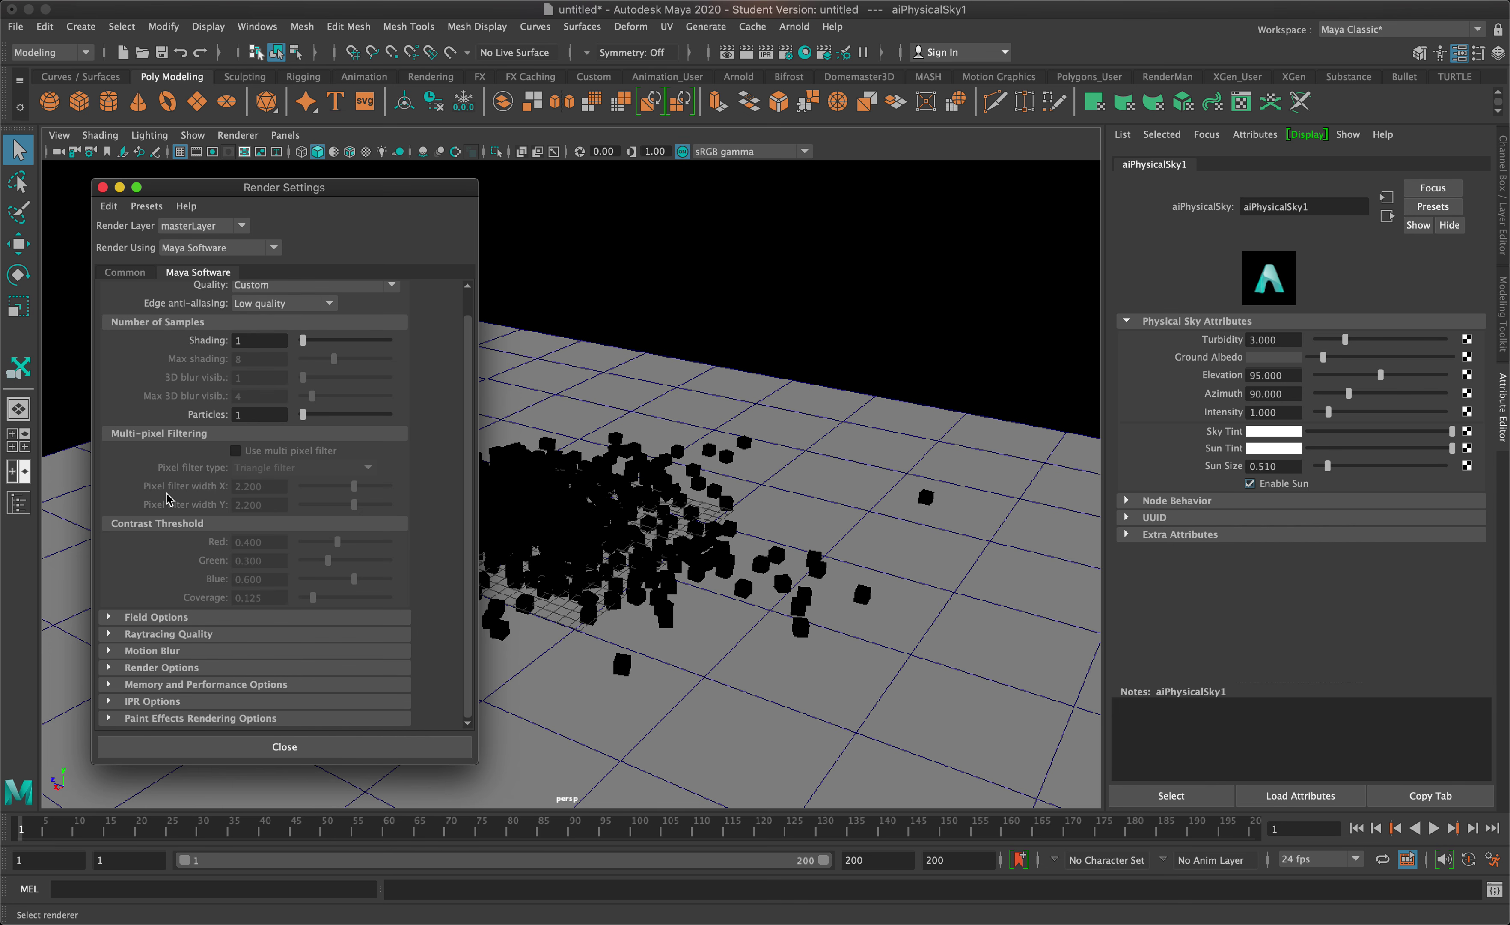
pyautogui.scroll(2, 167, 498)
pyautogui.click(186, 247)
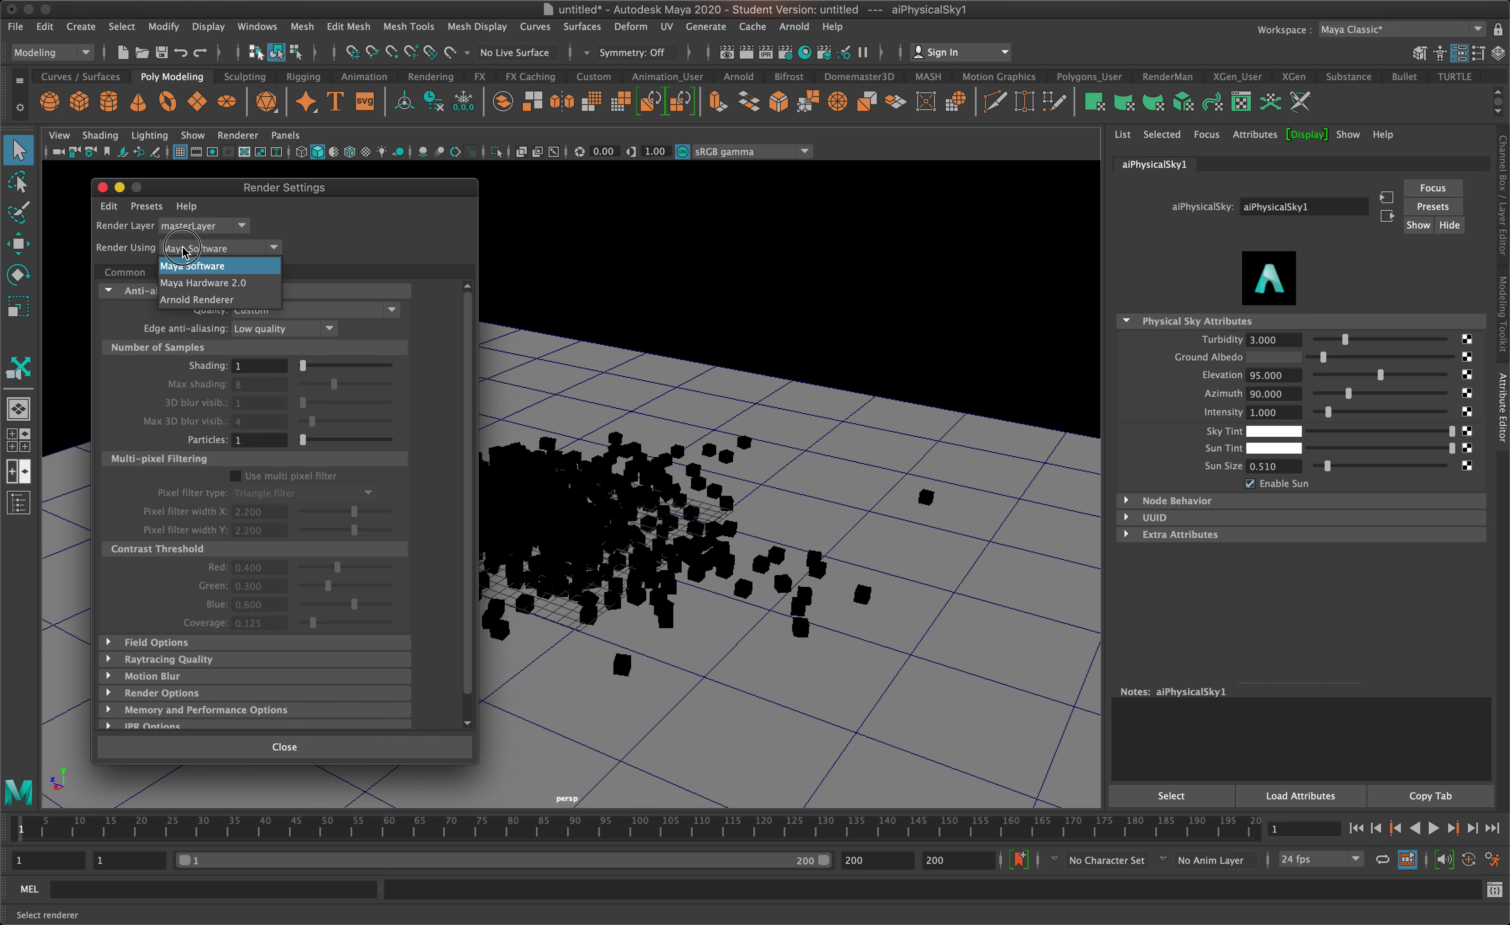
pyautogui.click(186, 299)
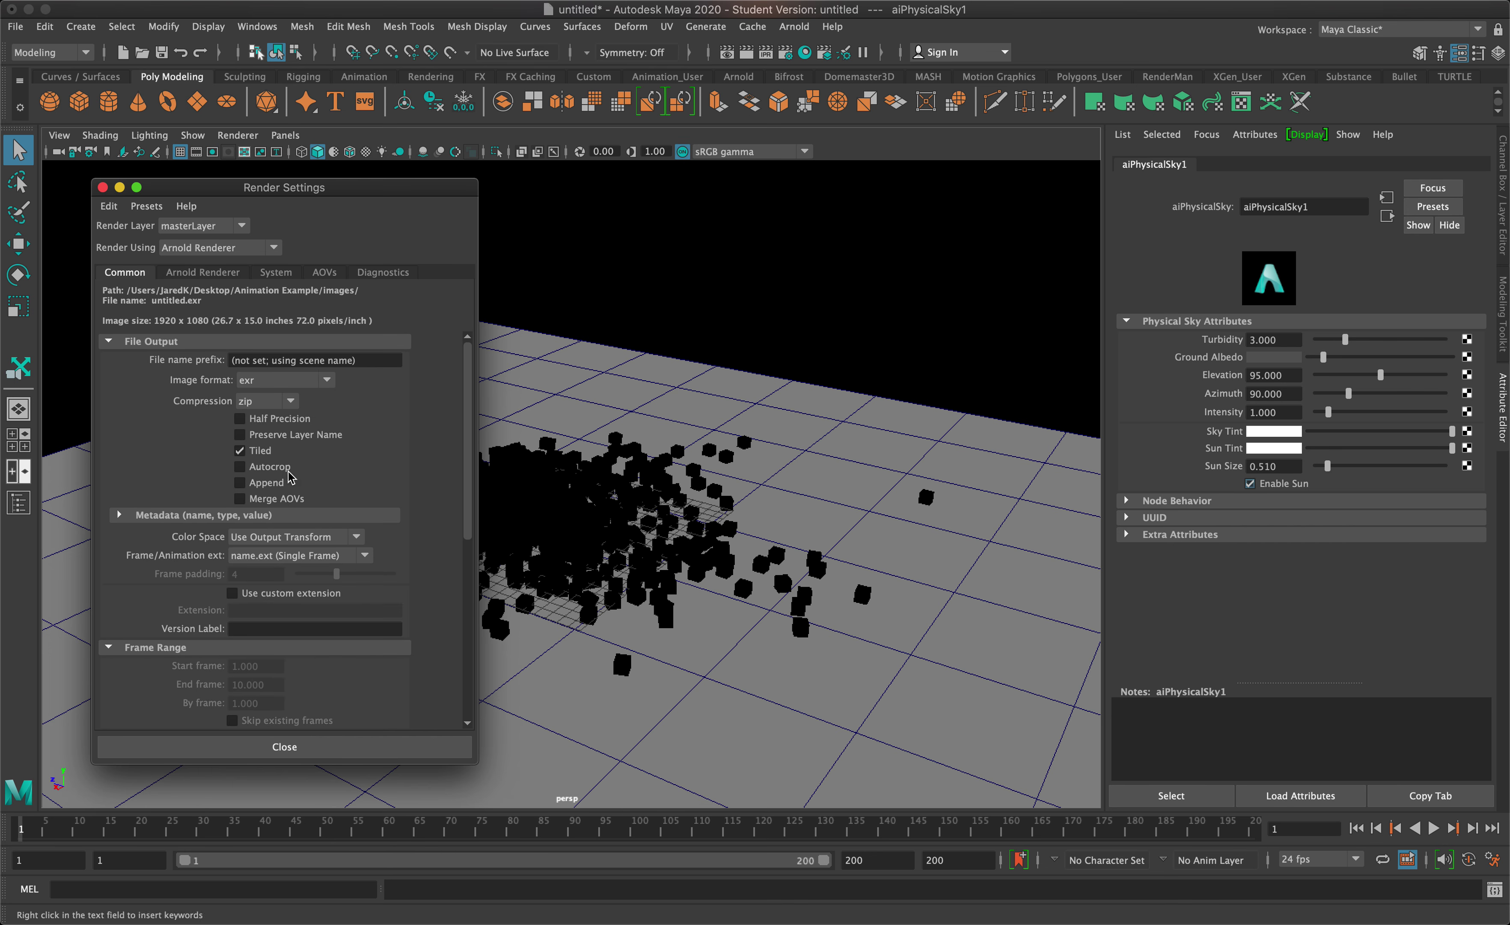
# Expand the Lights and Environment sections of the Arnold Renderer settings and look over the Ray Depth options.
pyautogui.click(218, 272)
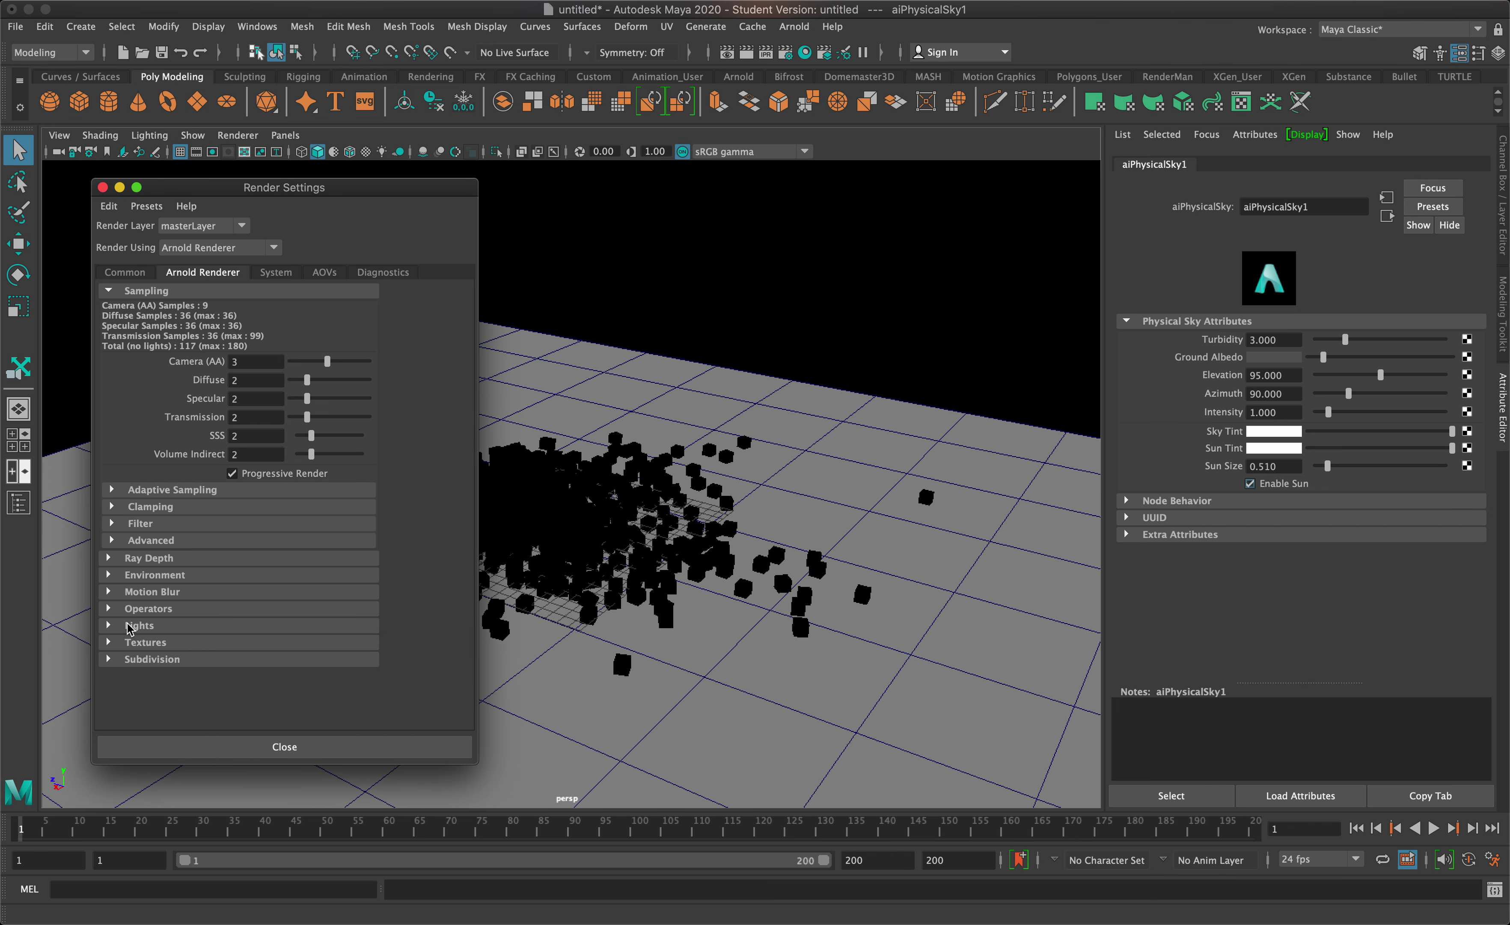
pyautogui.click(111, 626)
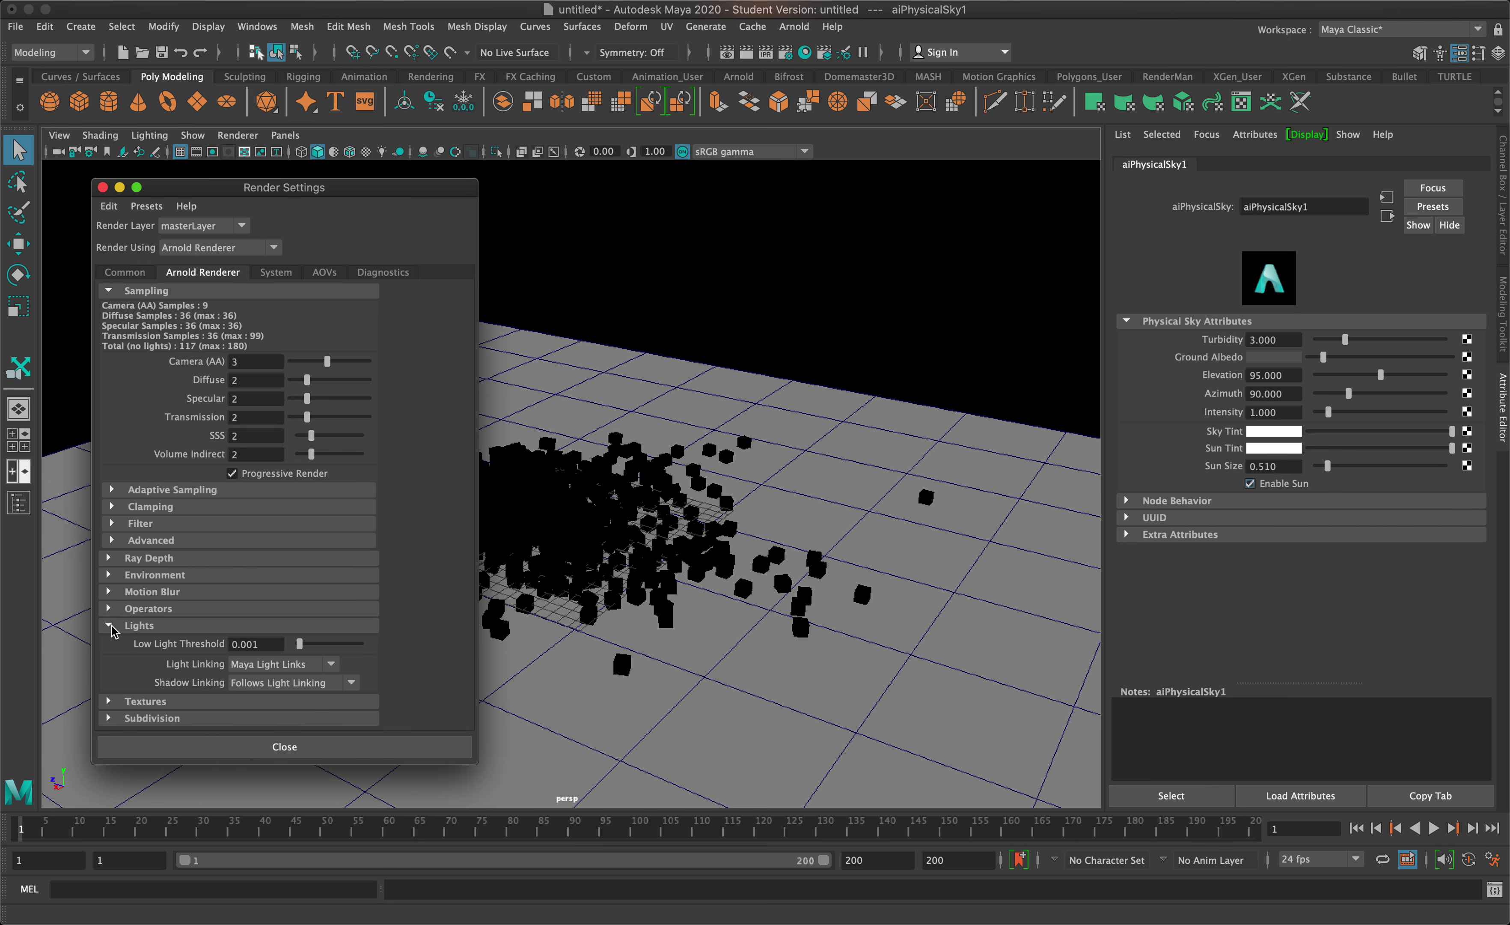
pyautogui.click(154, 575)
pyautogui.click(149, 558)
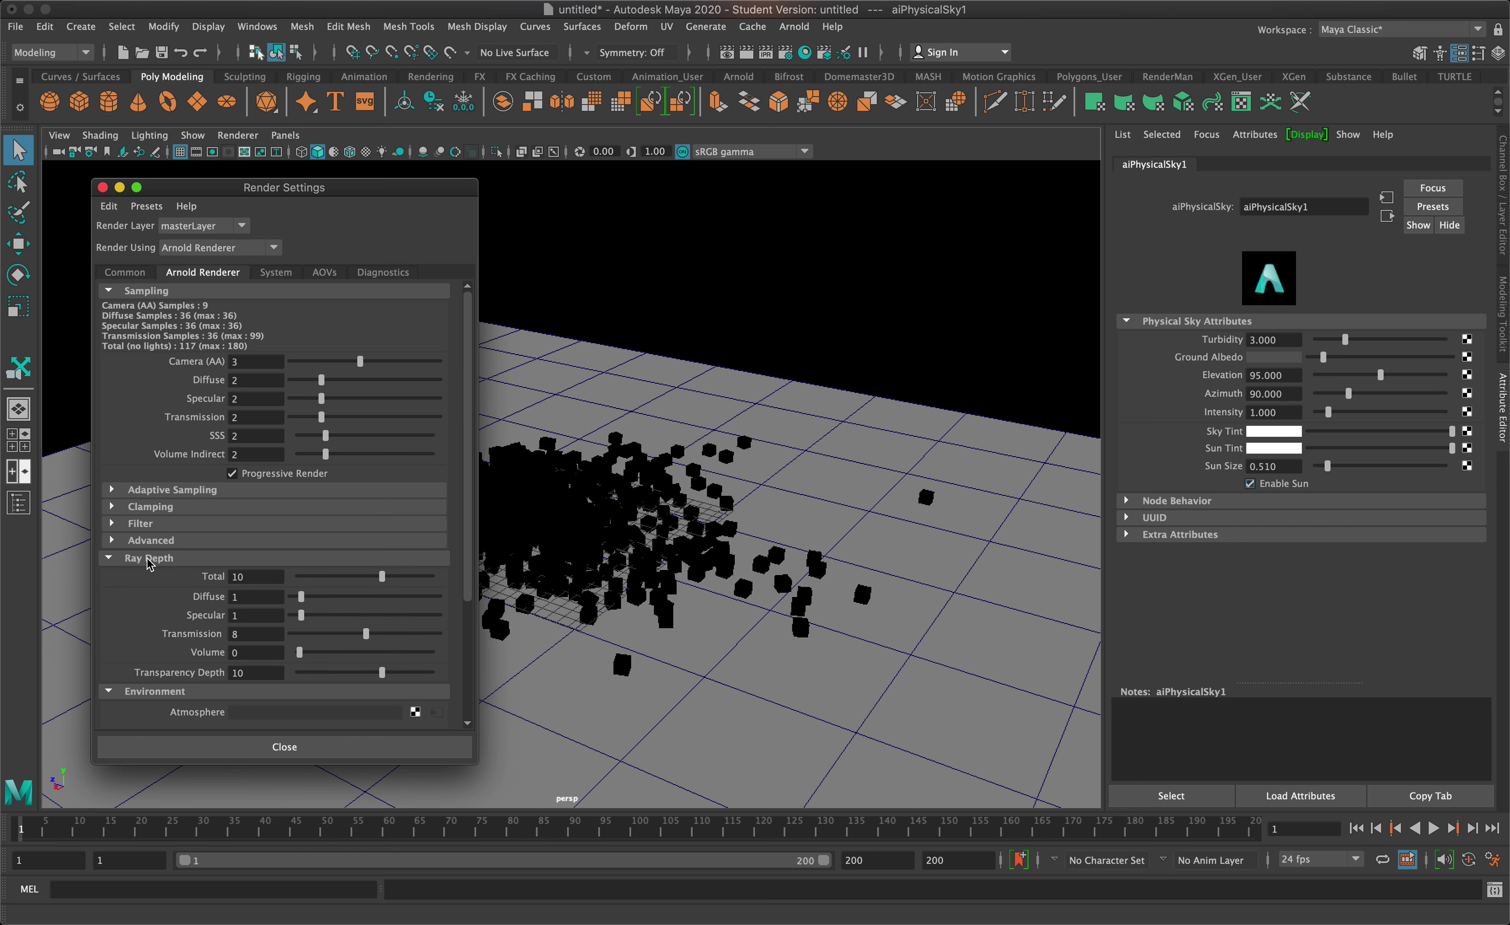
pyautogui.click(149, 558)
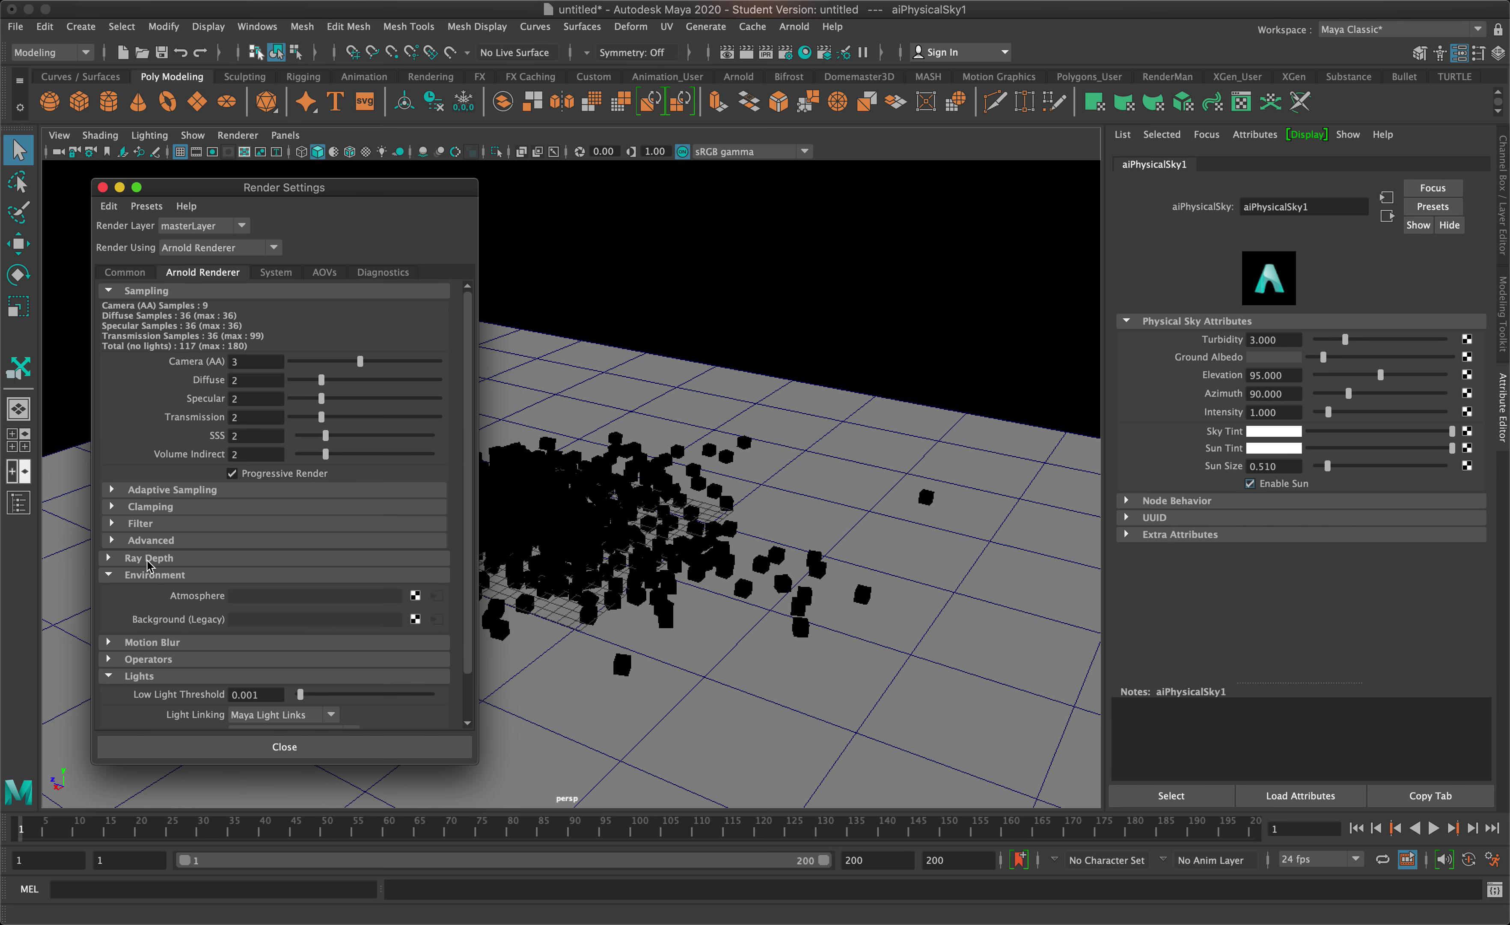
# Assign a new aiAtmosphereVolume as the Environment atmosphere and render the scene from camera1.
pyautogui.click(415, 596)
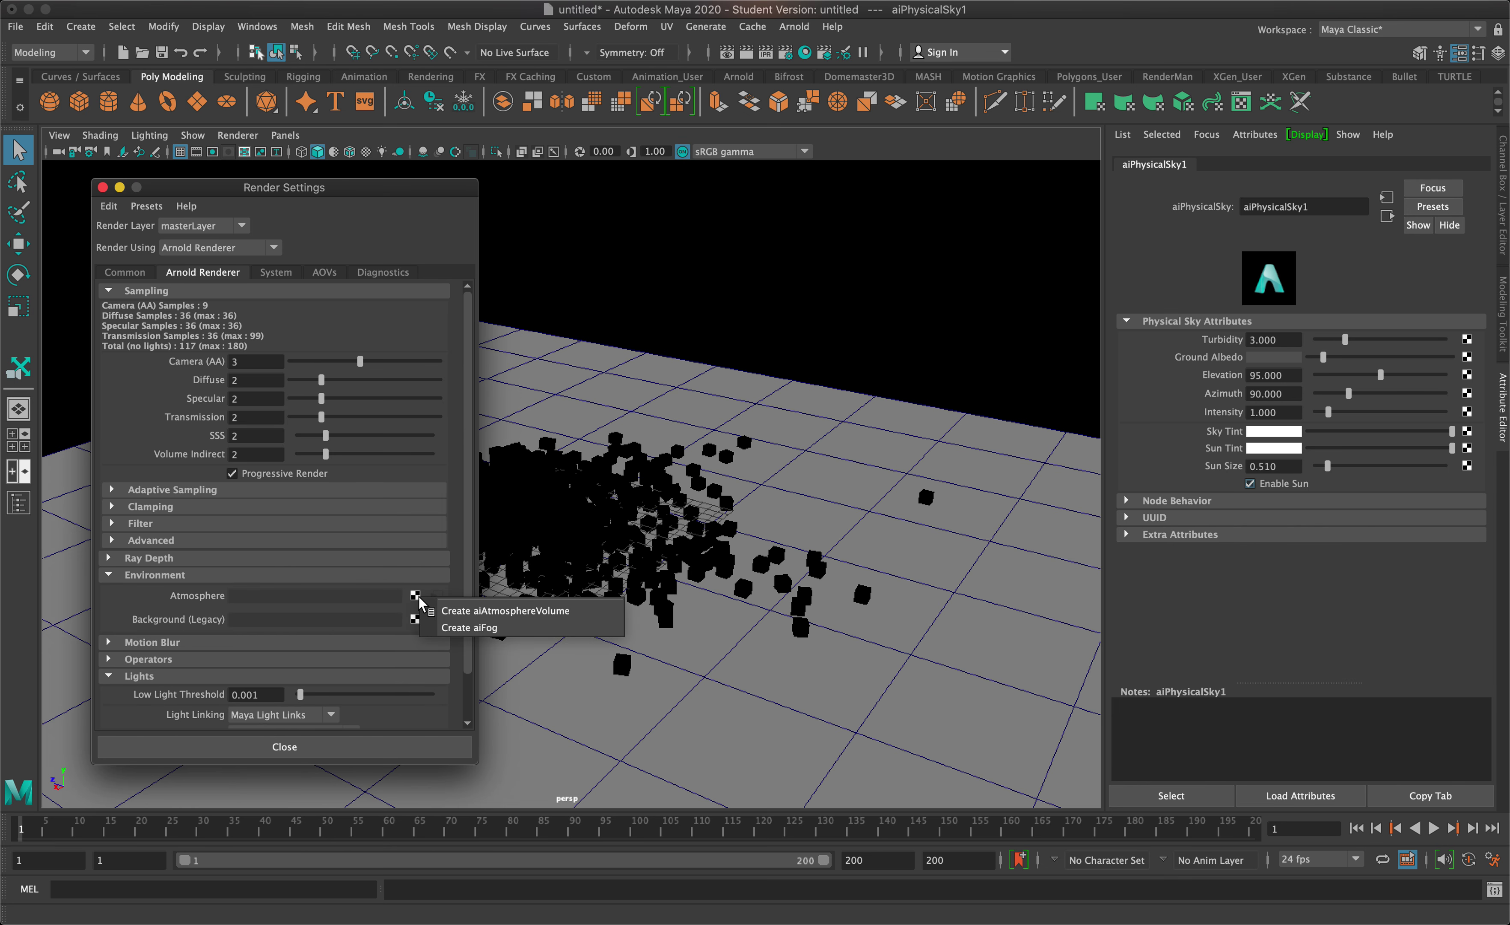
pyautogui.click(489, 614)
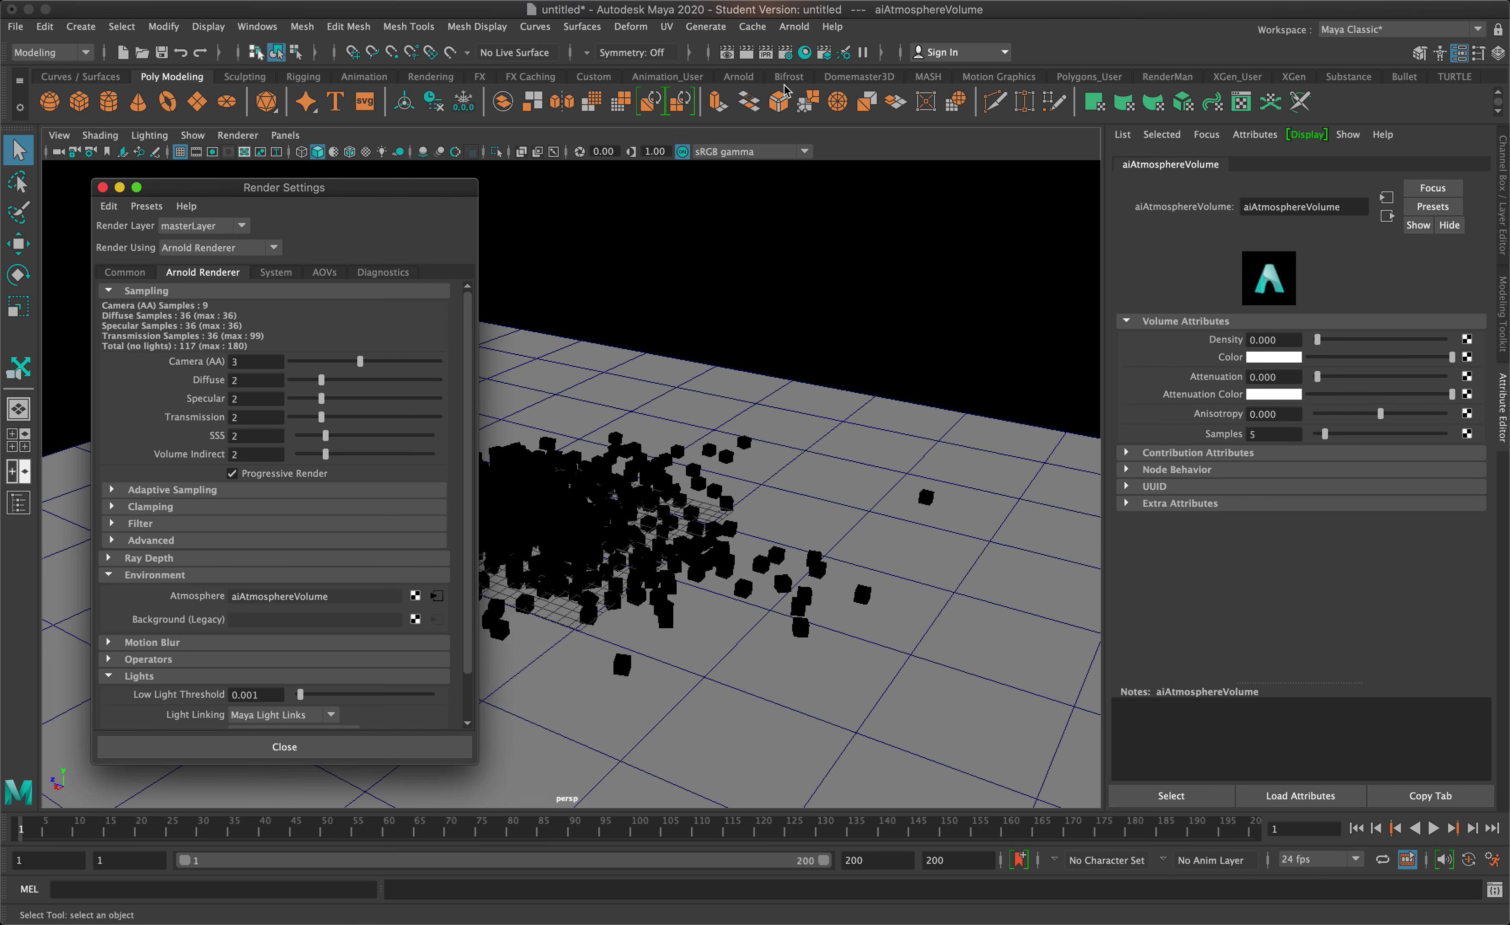
pyautogui.click(725, 54)
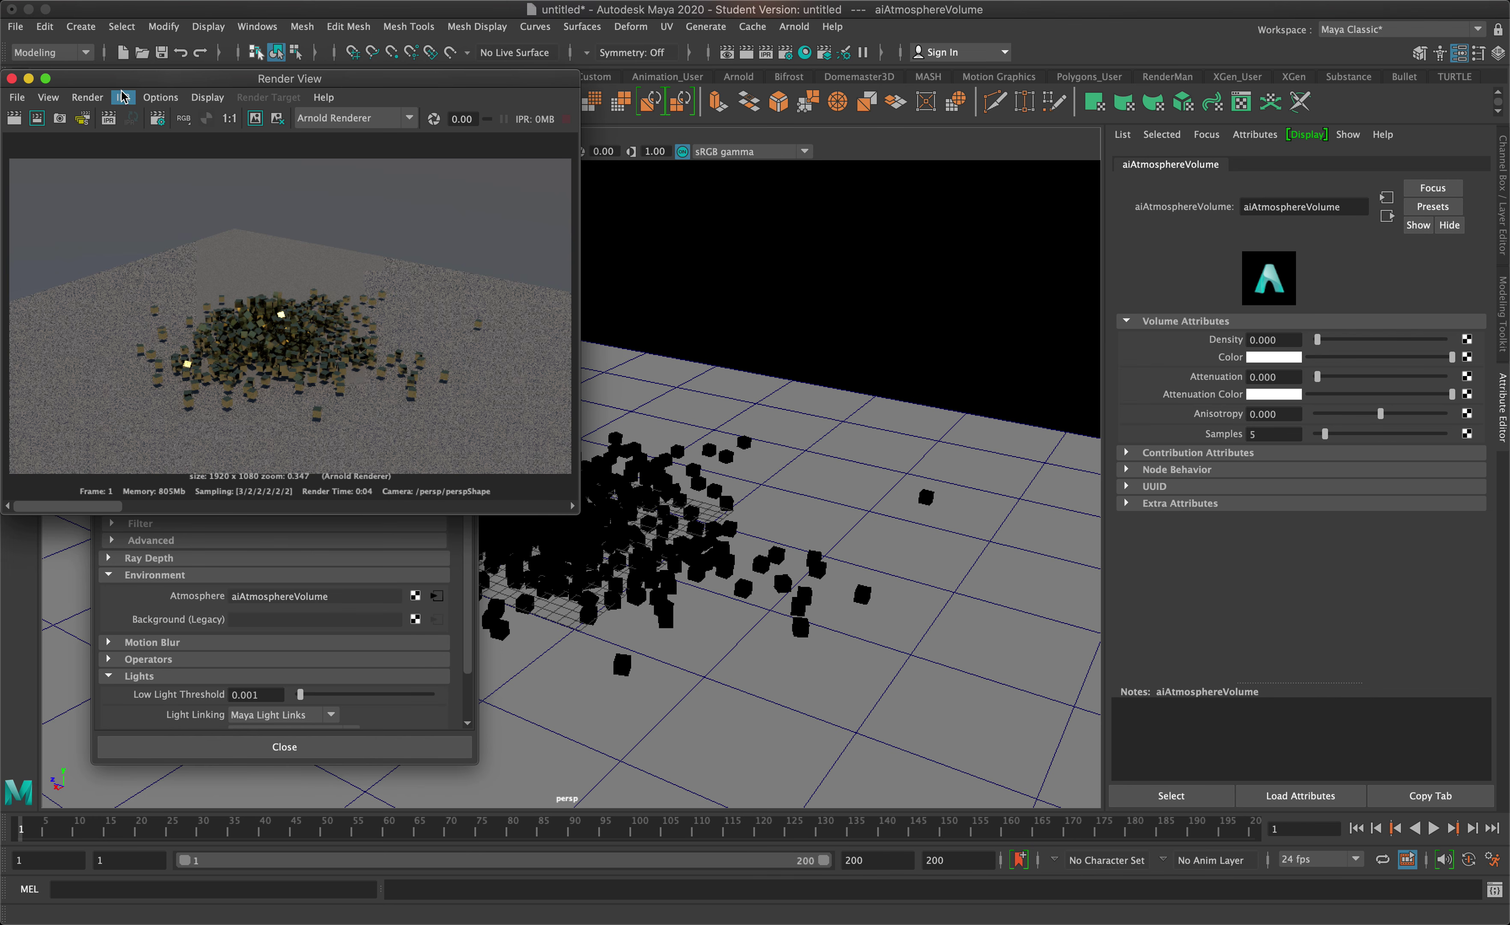
pyautogui.click(87, 97)
pyautogui.moveTo(217, 185)
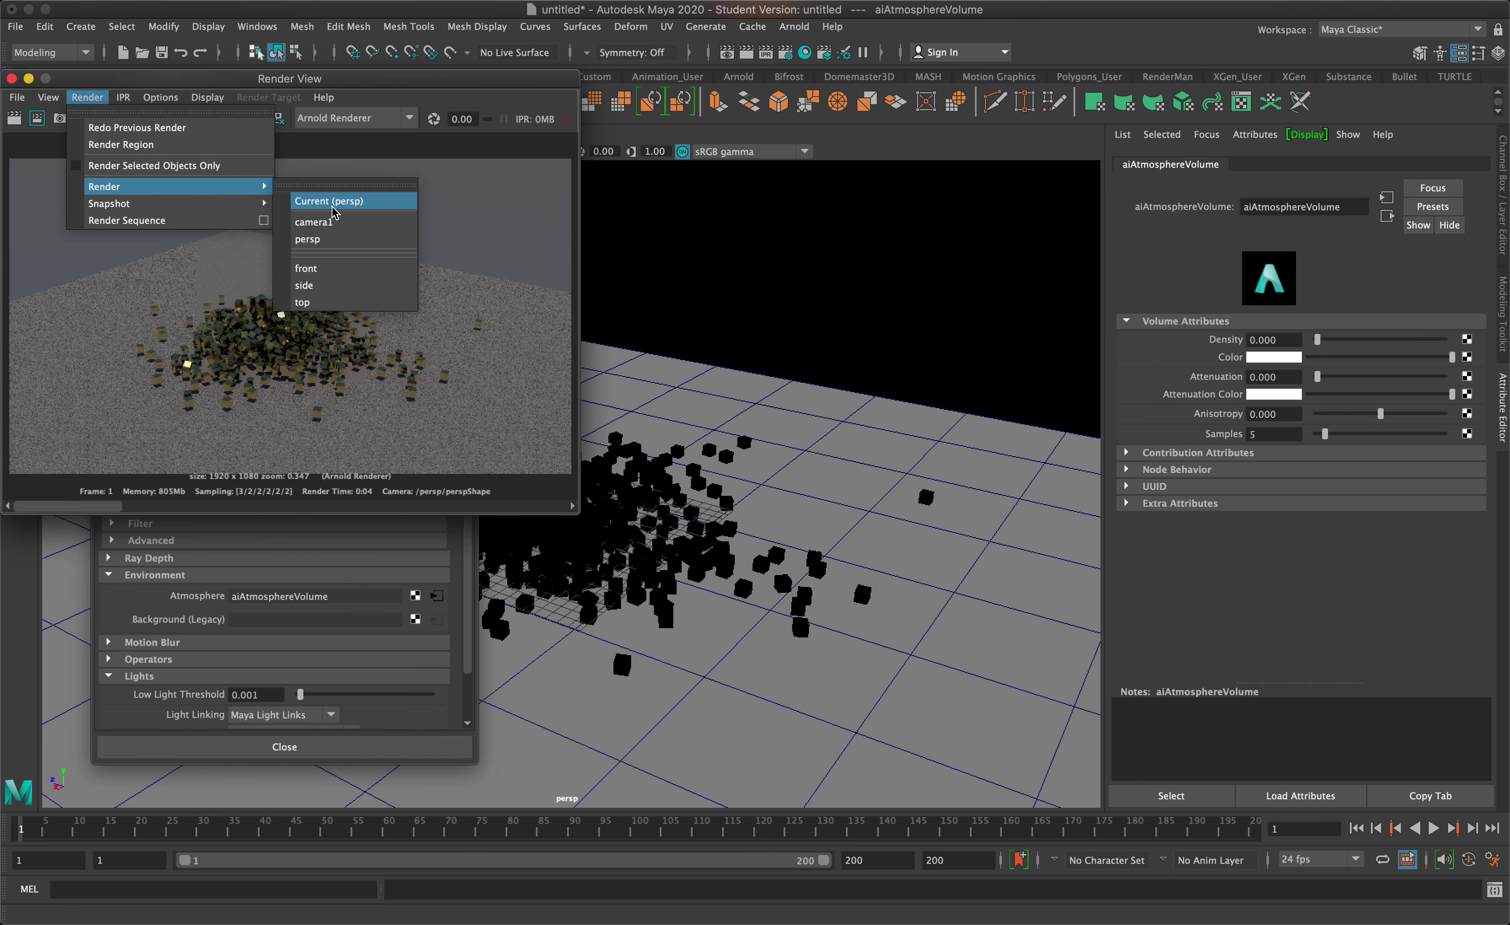
pyautogui.click(312, 222)
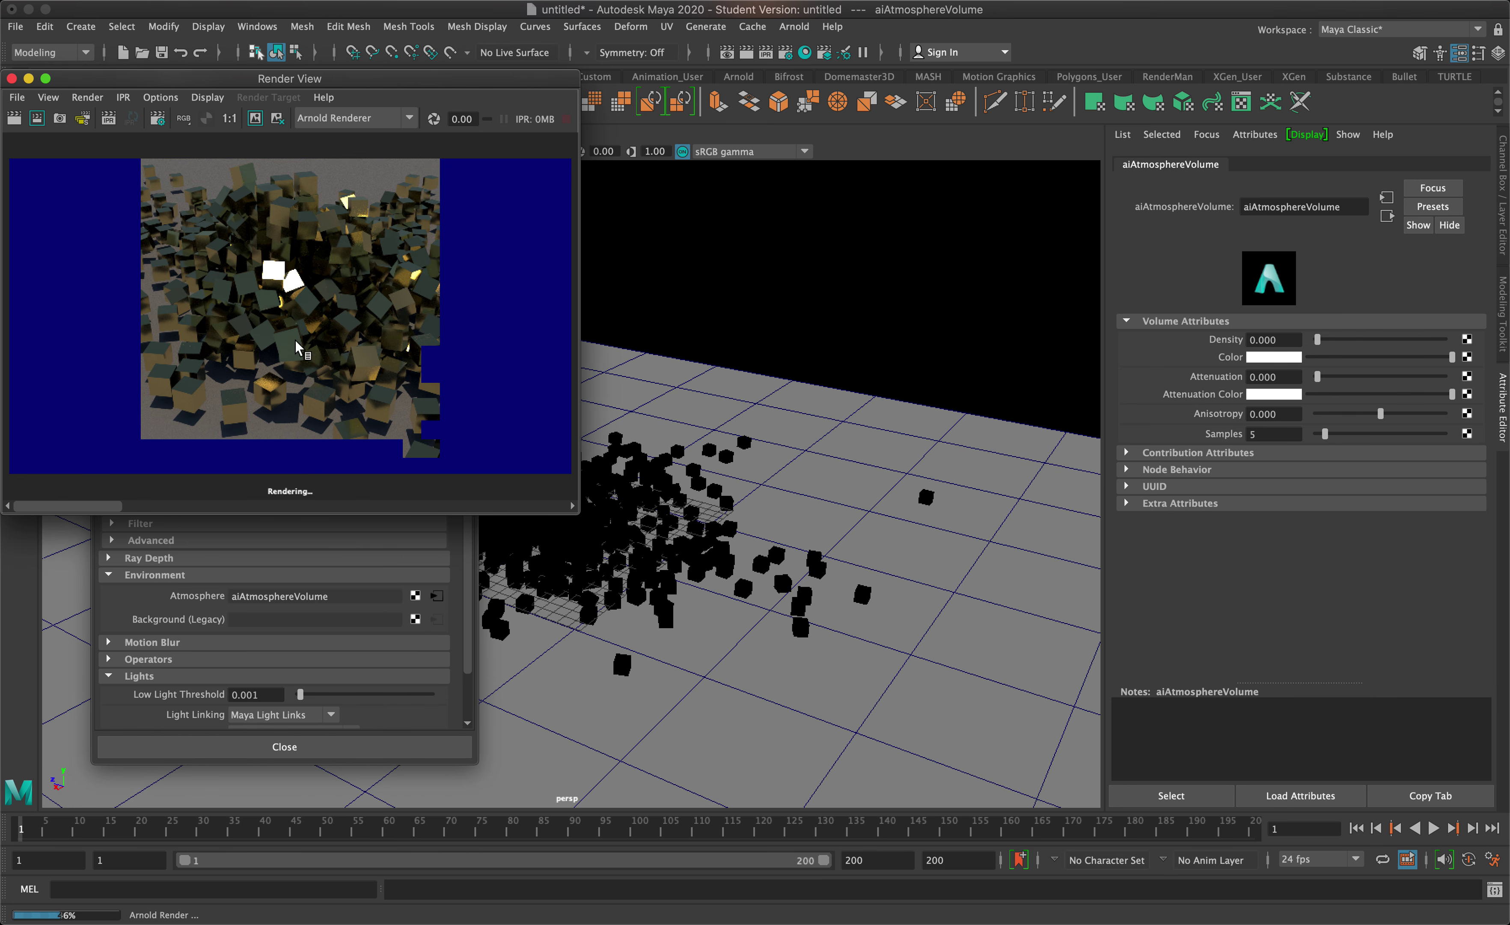
# Replace the Environment atmosphere with a new aiFog, then re-render the camera1 view and close the Render View.
pyautogui.click(432, 594)
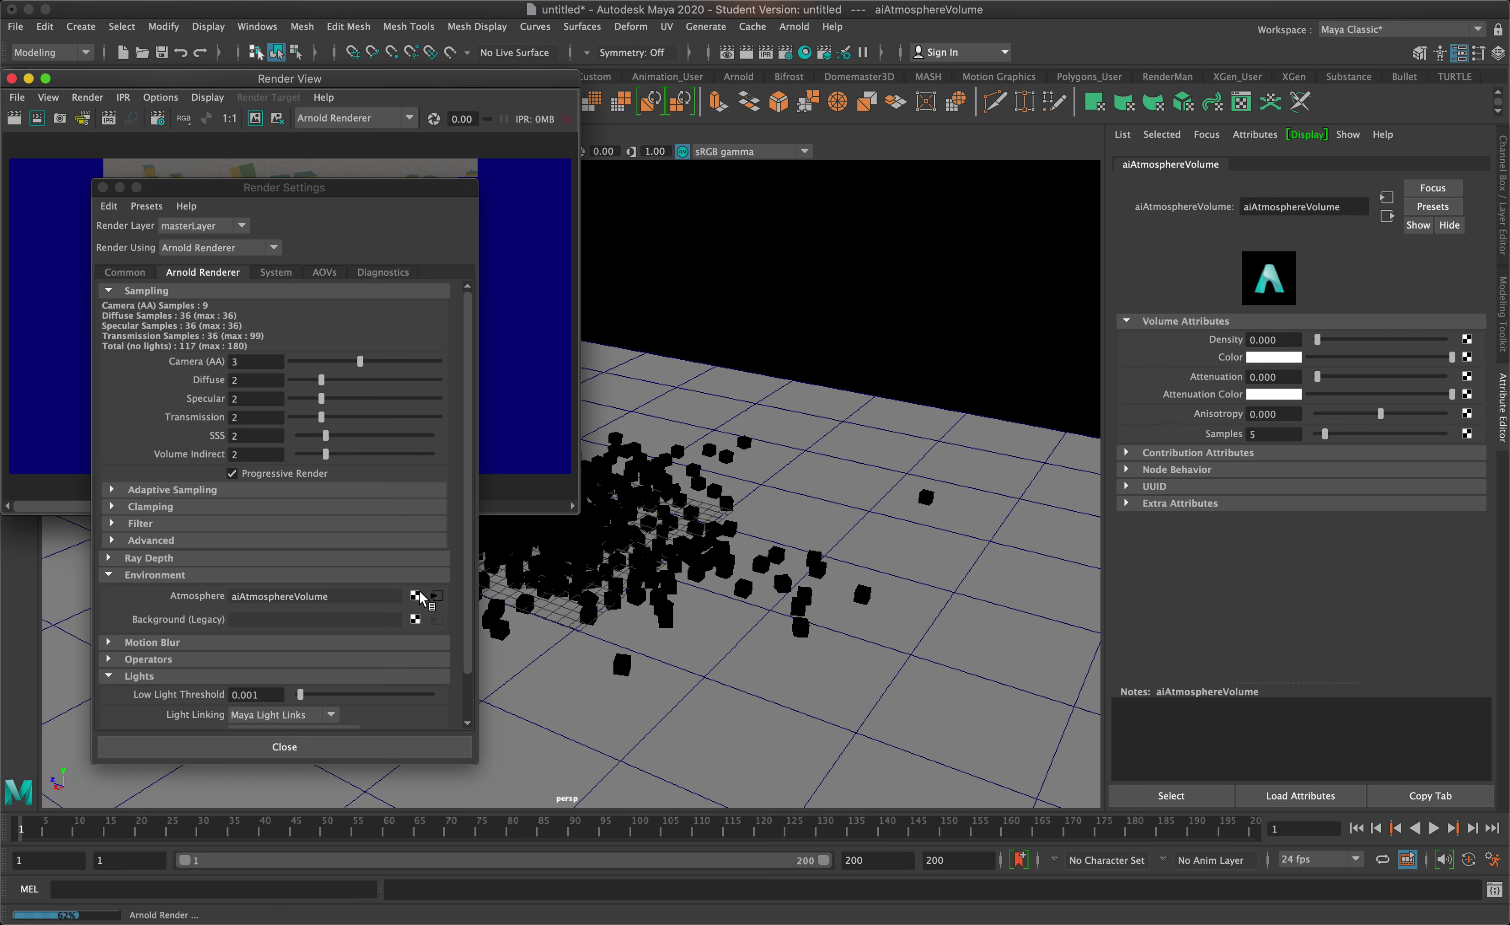
pyautogui.click(531, 398)
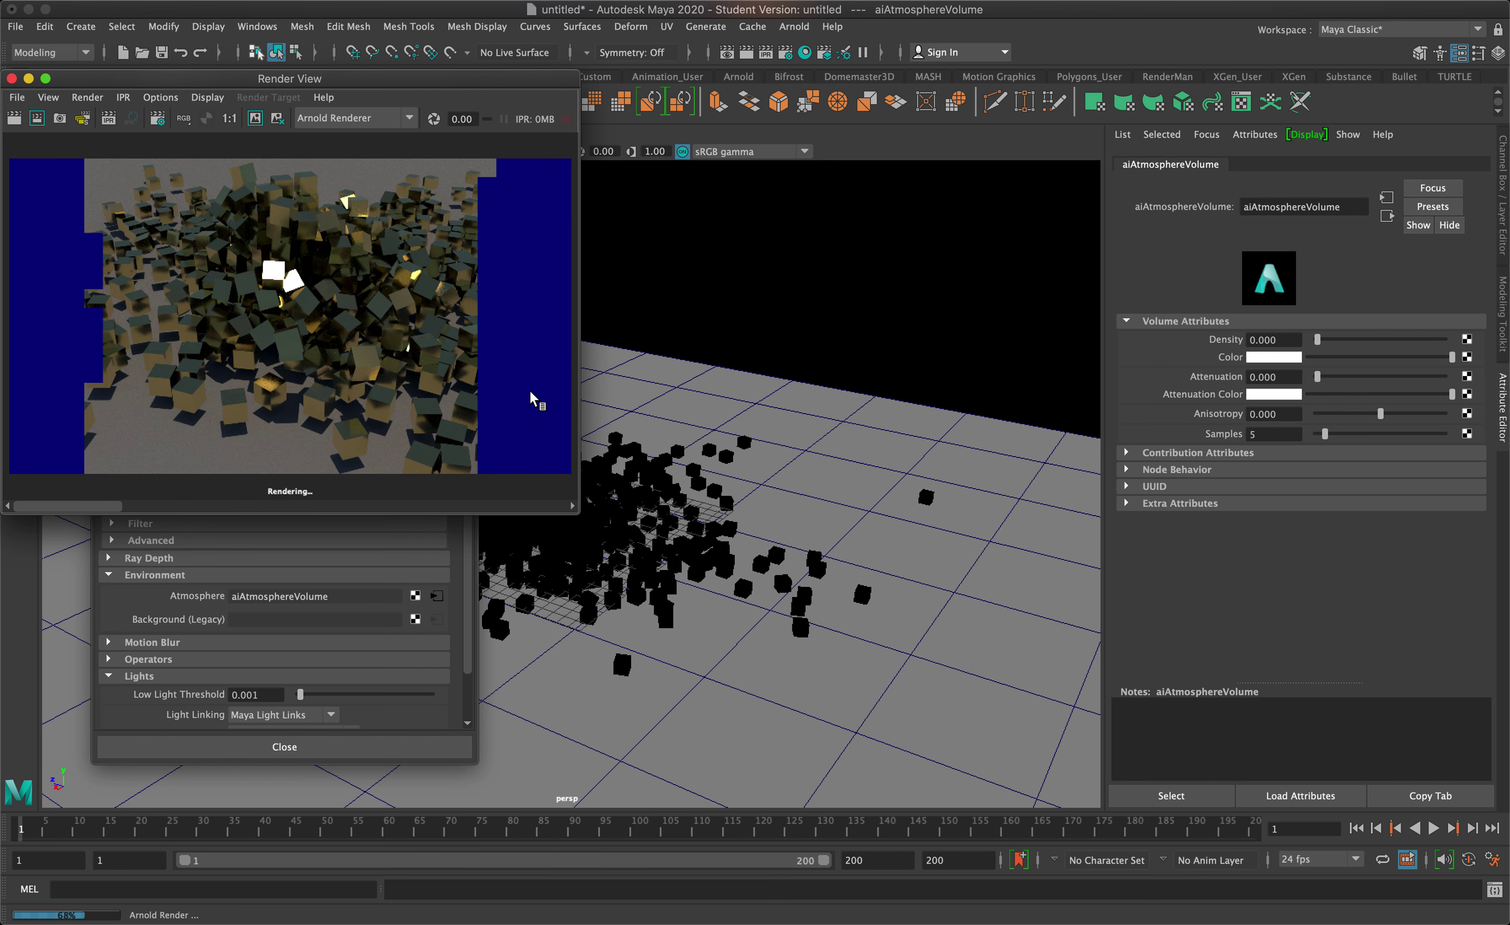
pyautogui.rightClick(424, 599)
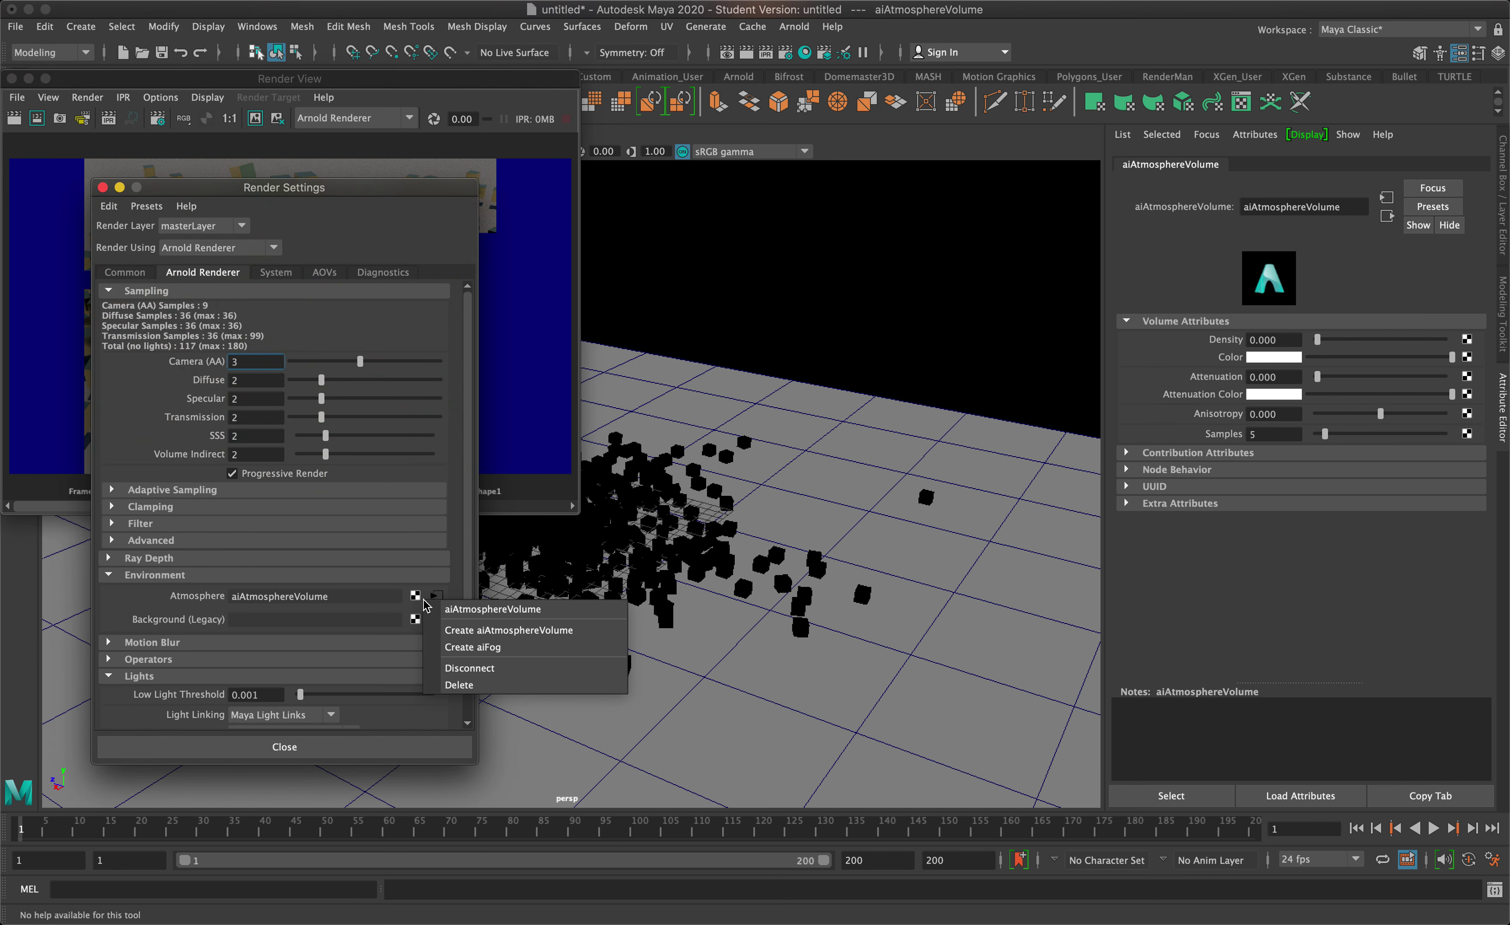
pyautogui.click(473, 646)
pyautogui.click(531, 433)
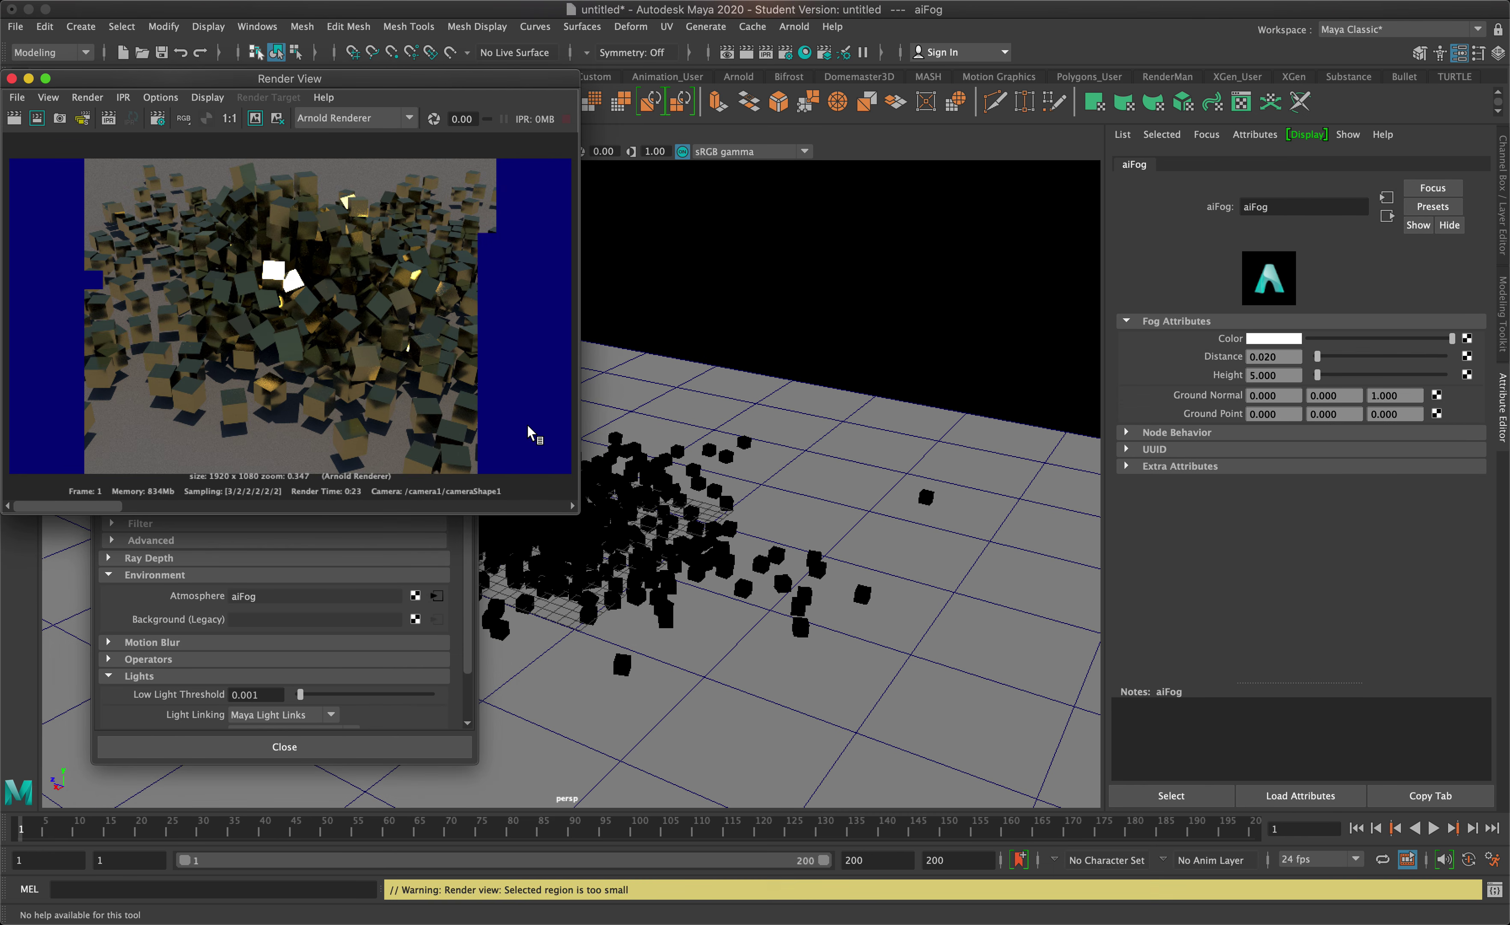
pyautogui.click(14, 119)
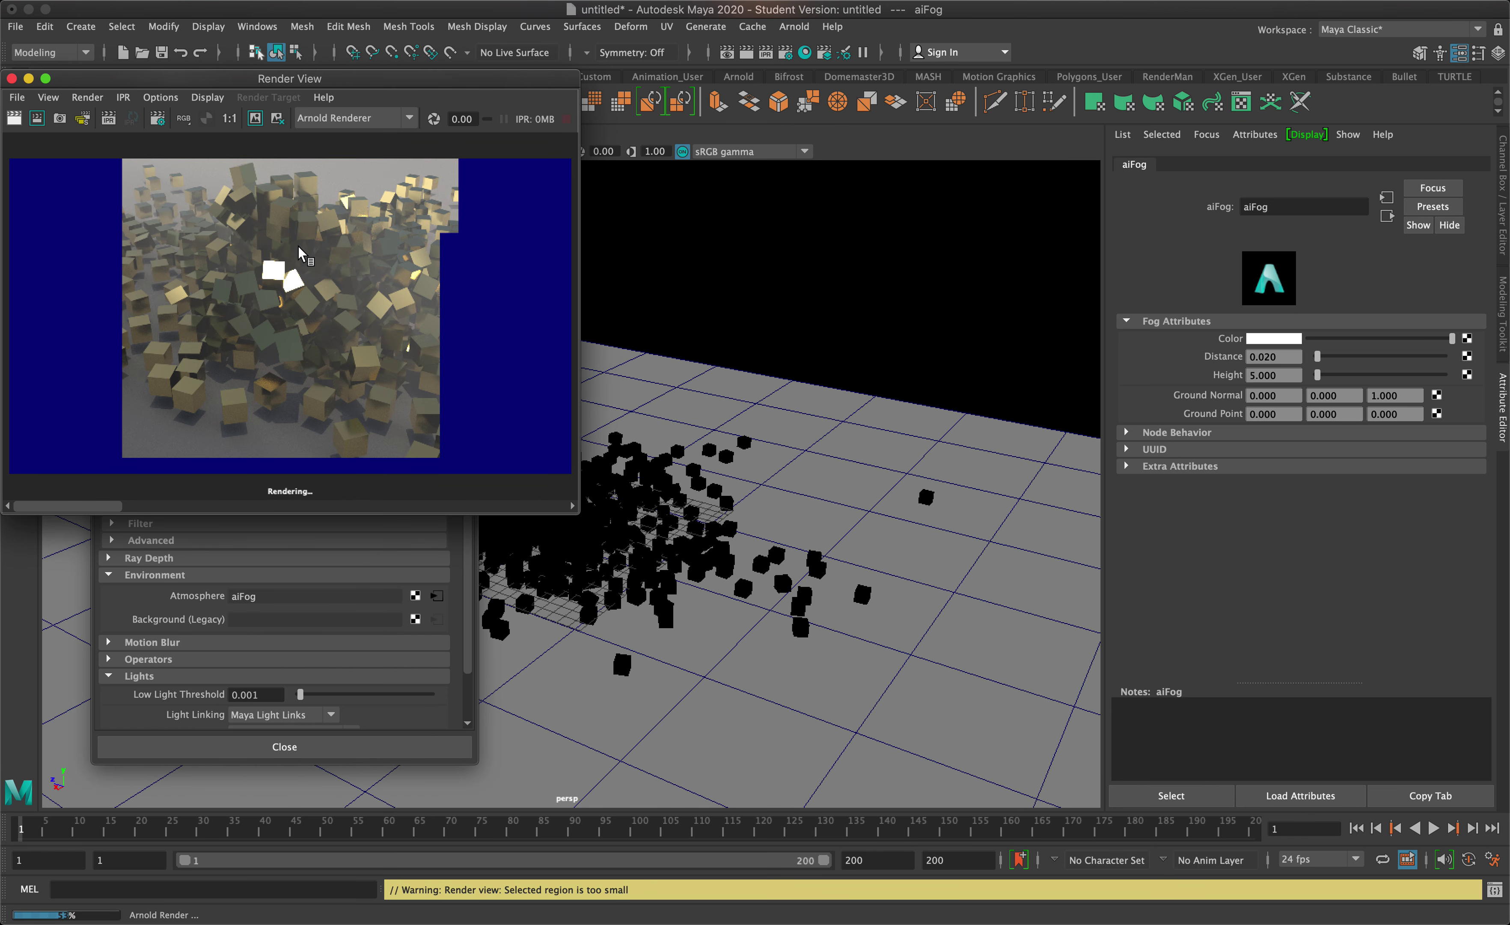
pyautogui.click(11, 78)
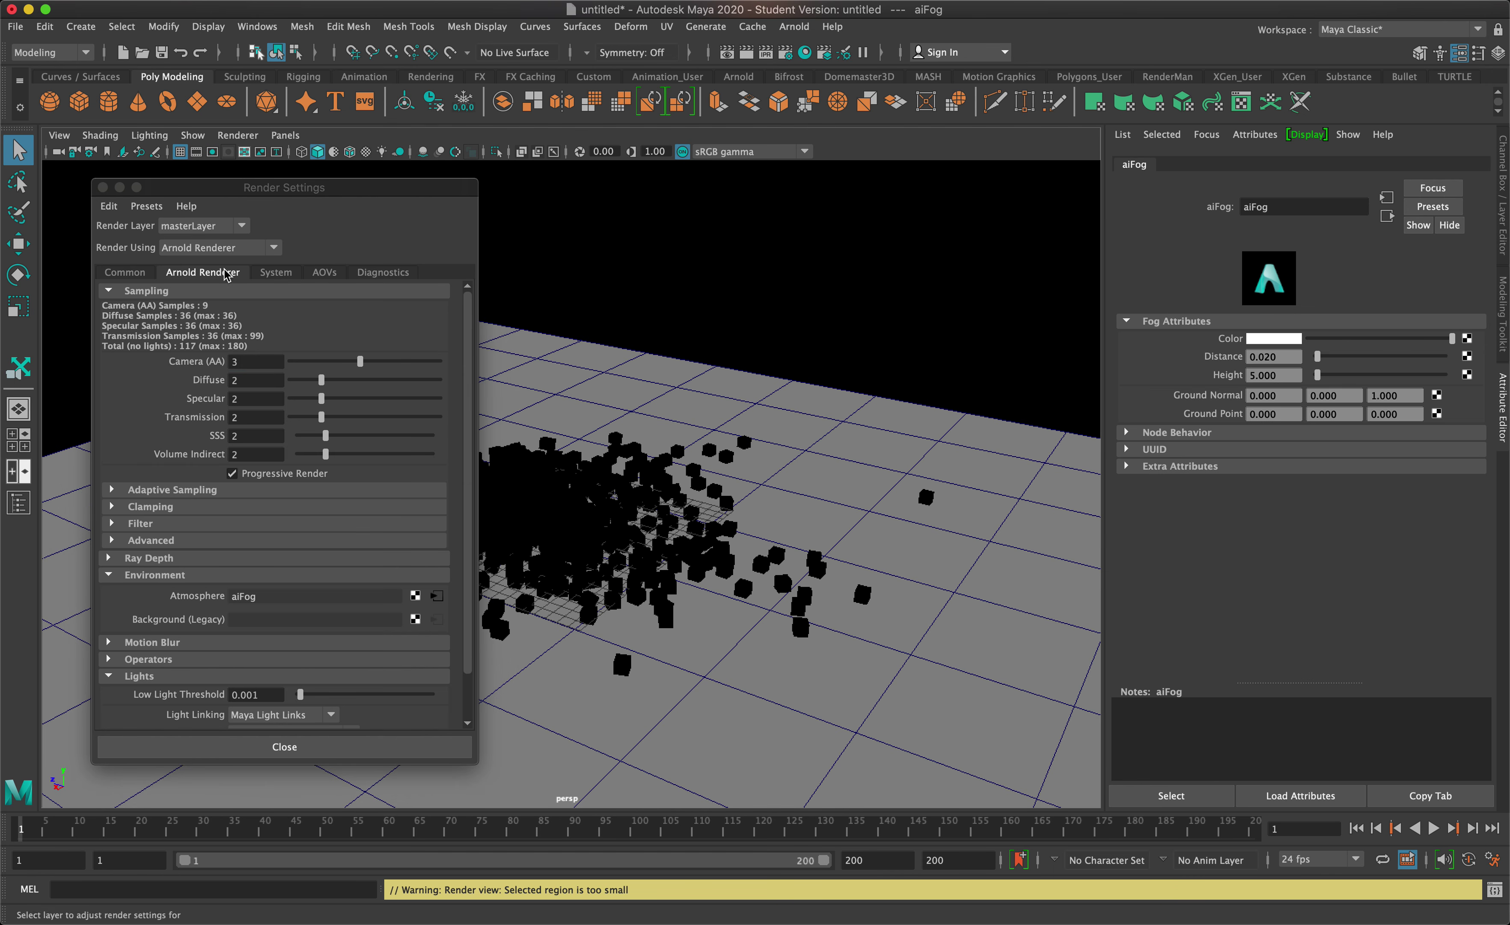
# Review the Image Size presets in the common render settings, keeping HD_1080.
pyautogui.click(127, 271)
pyautogui.scroll(-10, 191, 508)
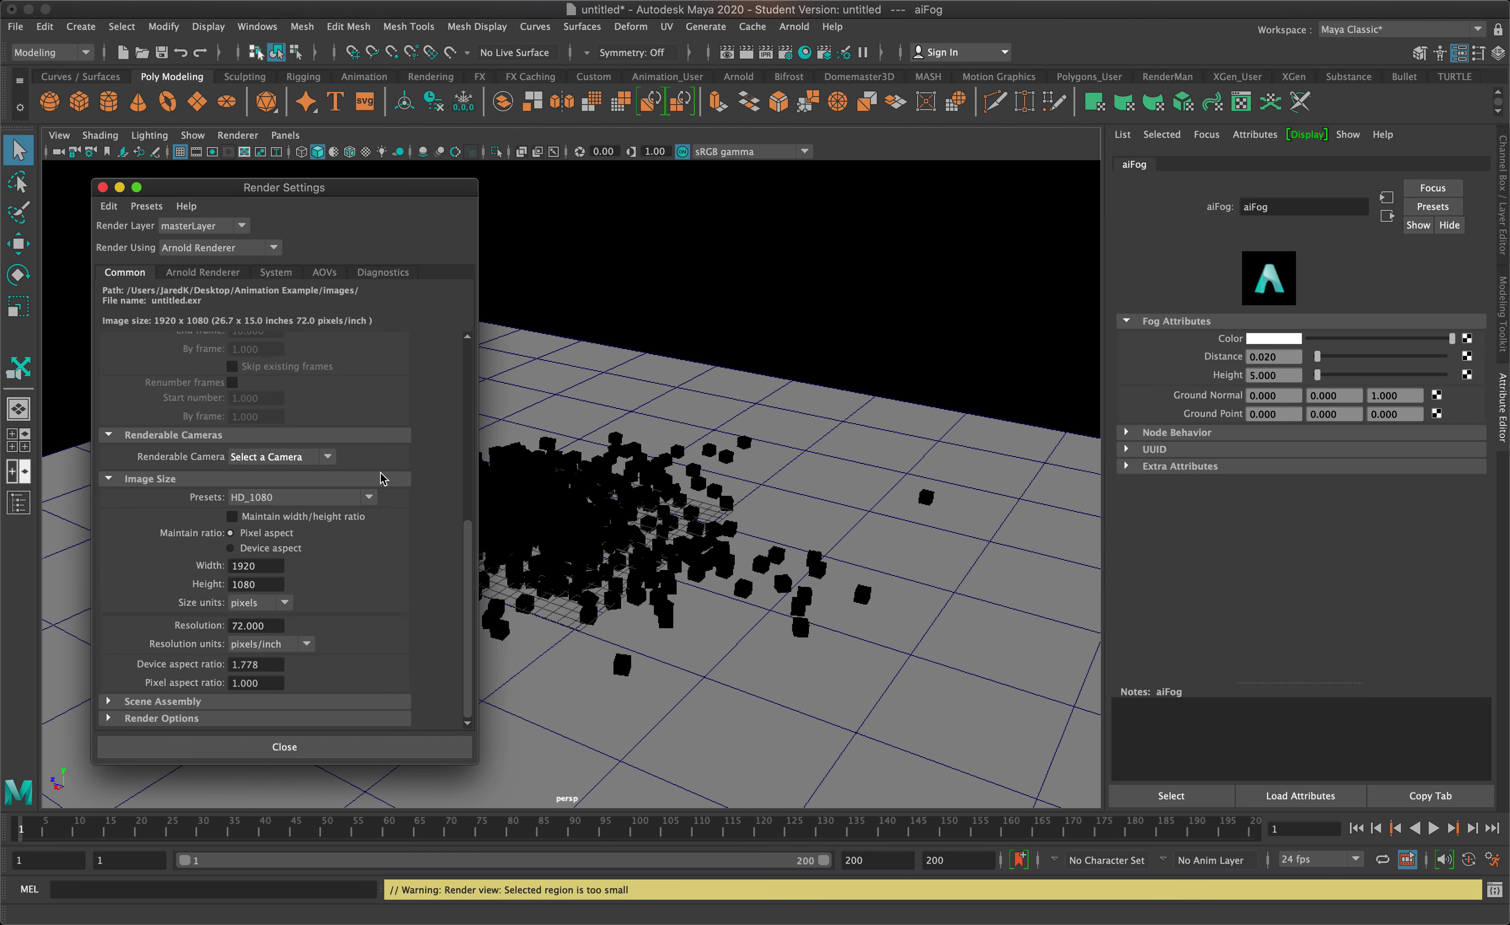
pyautogui.click(273, 497)
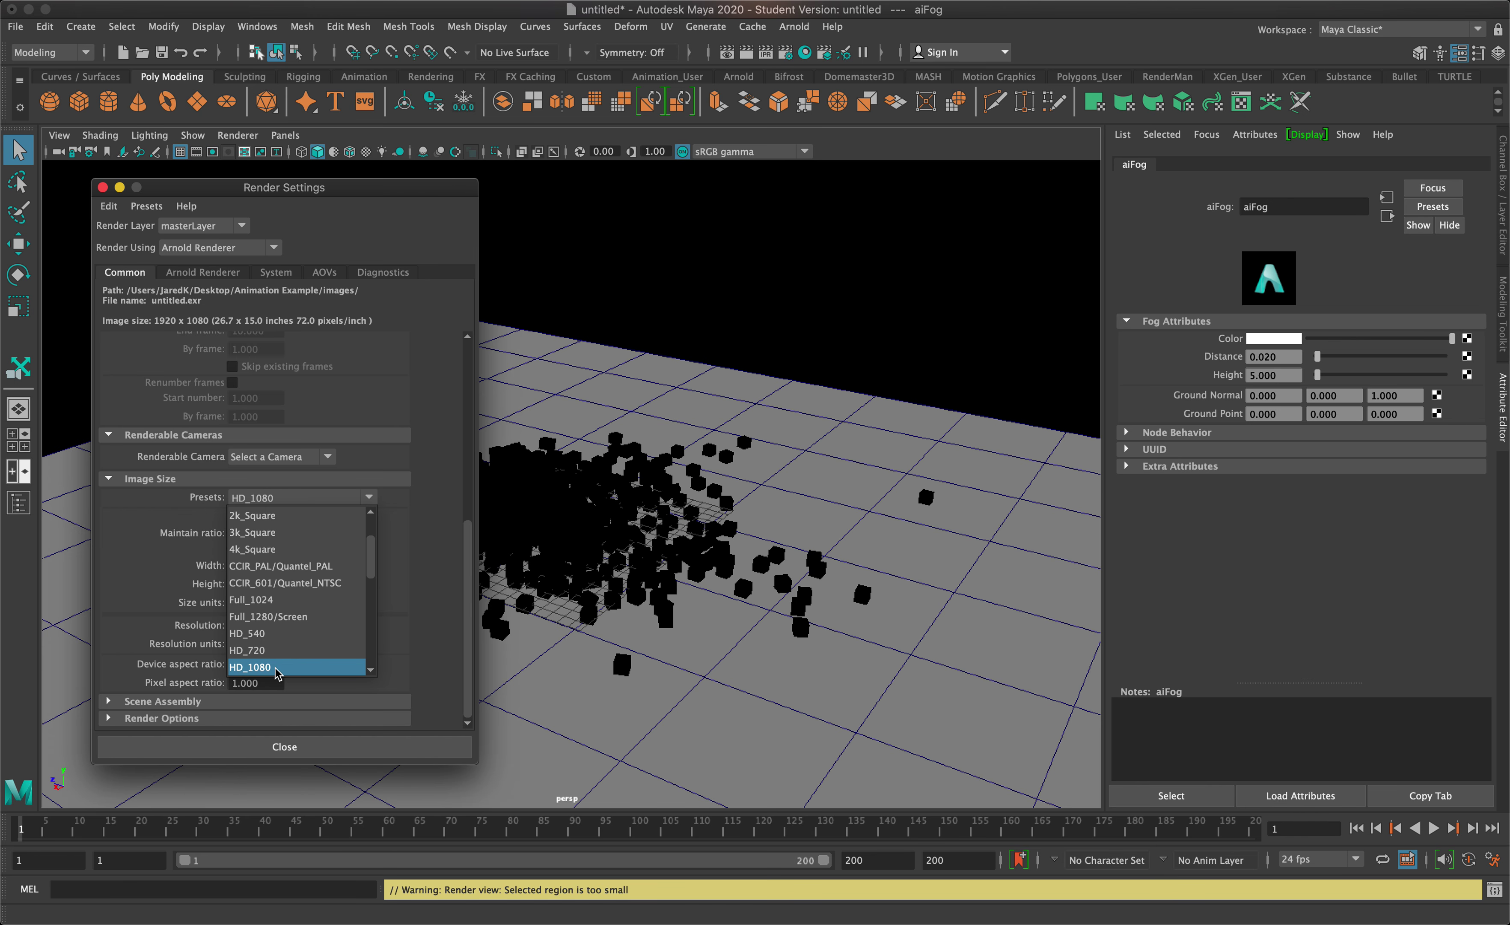
pyautogui.click(434, 507)
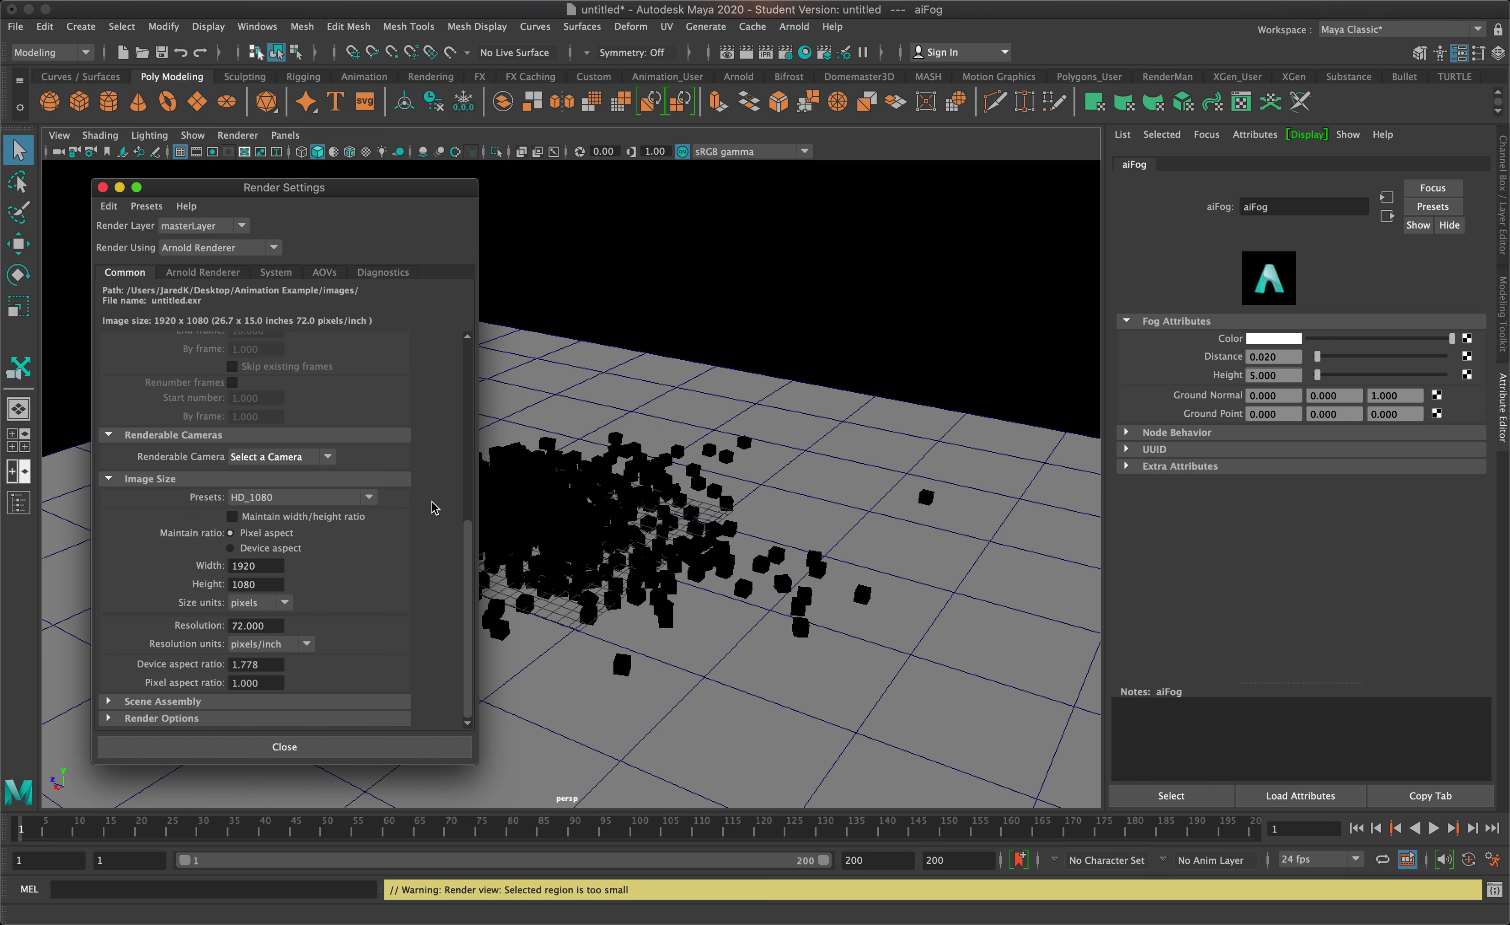